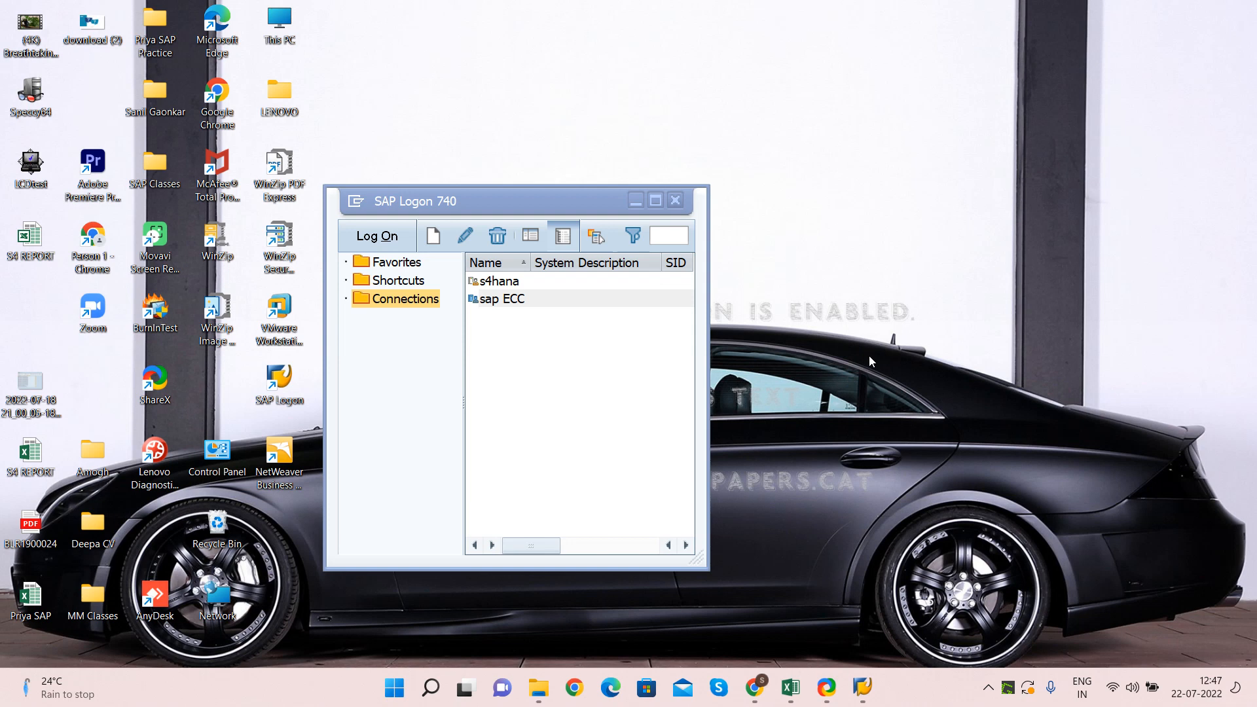
# Bring the Vendor creation pre-requisition Excel workbook to the front over SAP Logon
pyautogui.moveTo(792, 688)
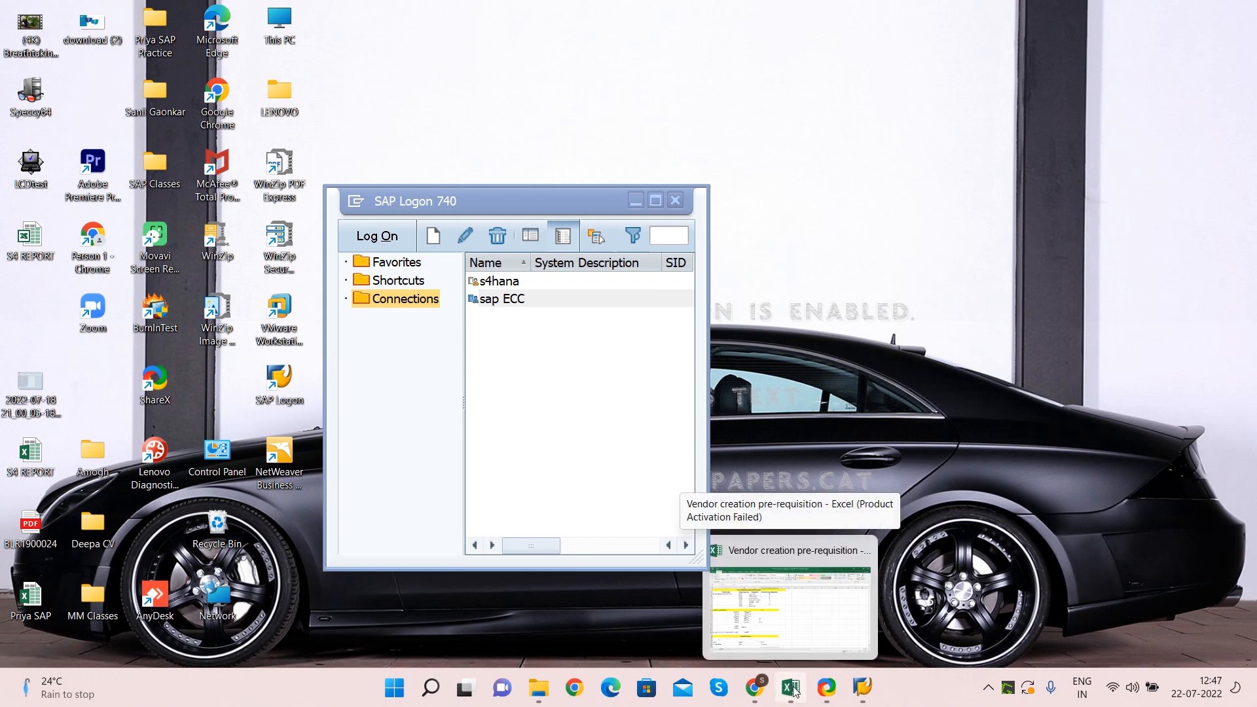
pyautogui.click(794, 690)
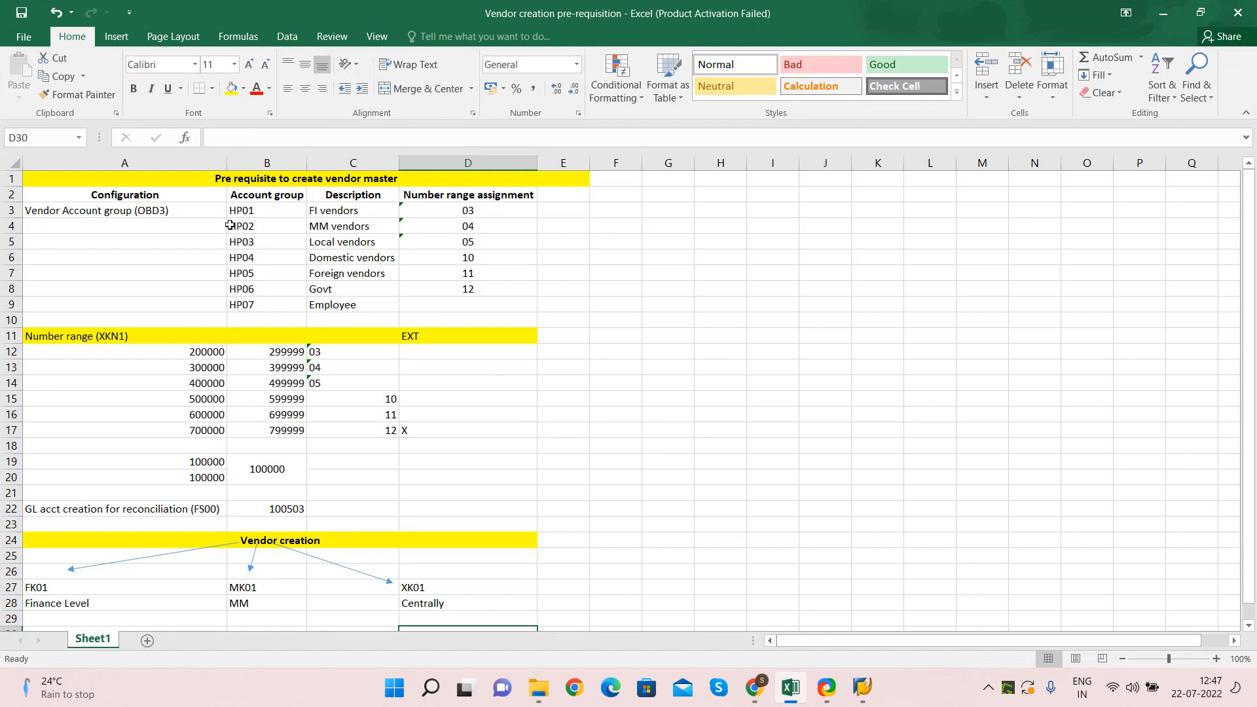
pyautogui.click(146, 180)
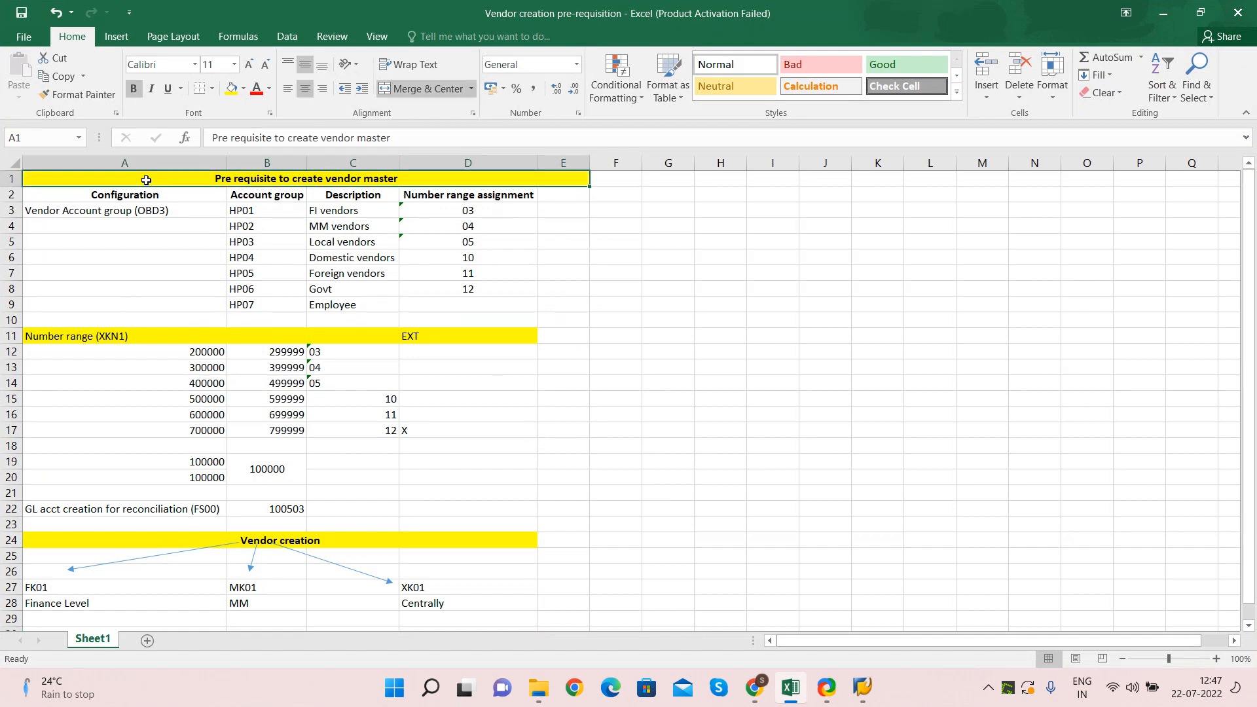
pyautogui.click(119, 209)
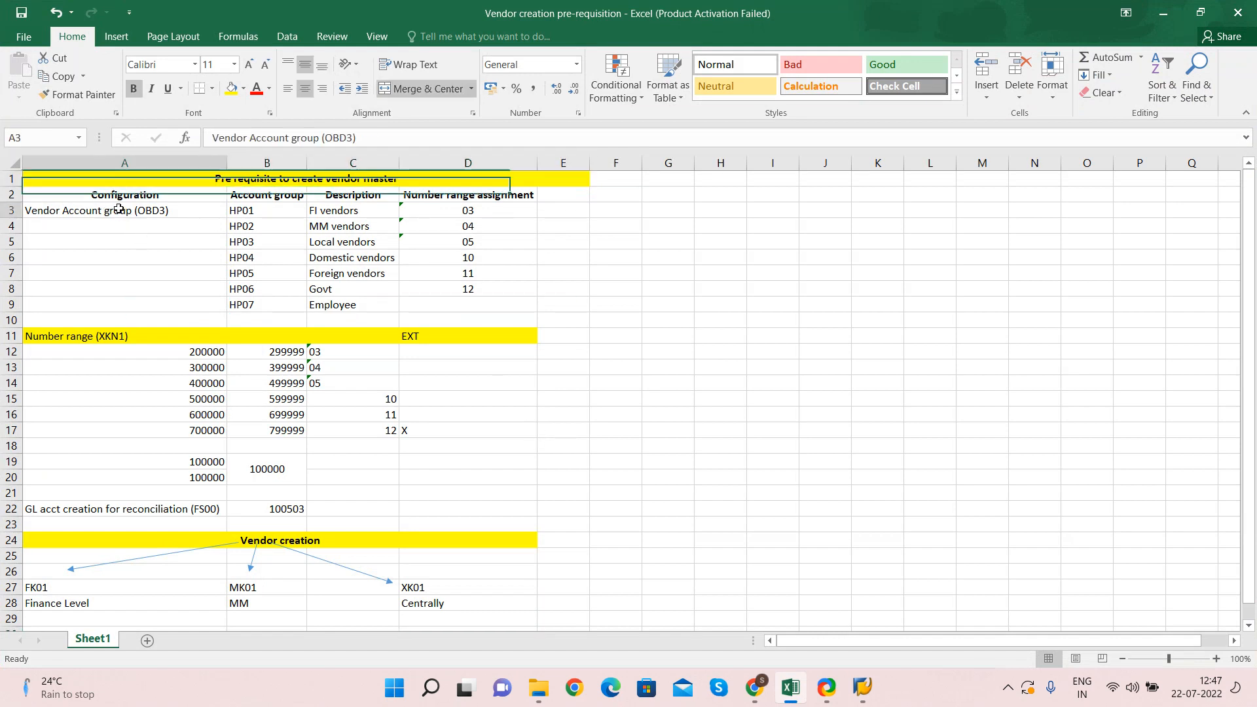
pyautogui.click(68, 337)
pyautogui.click(87, 508)
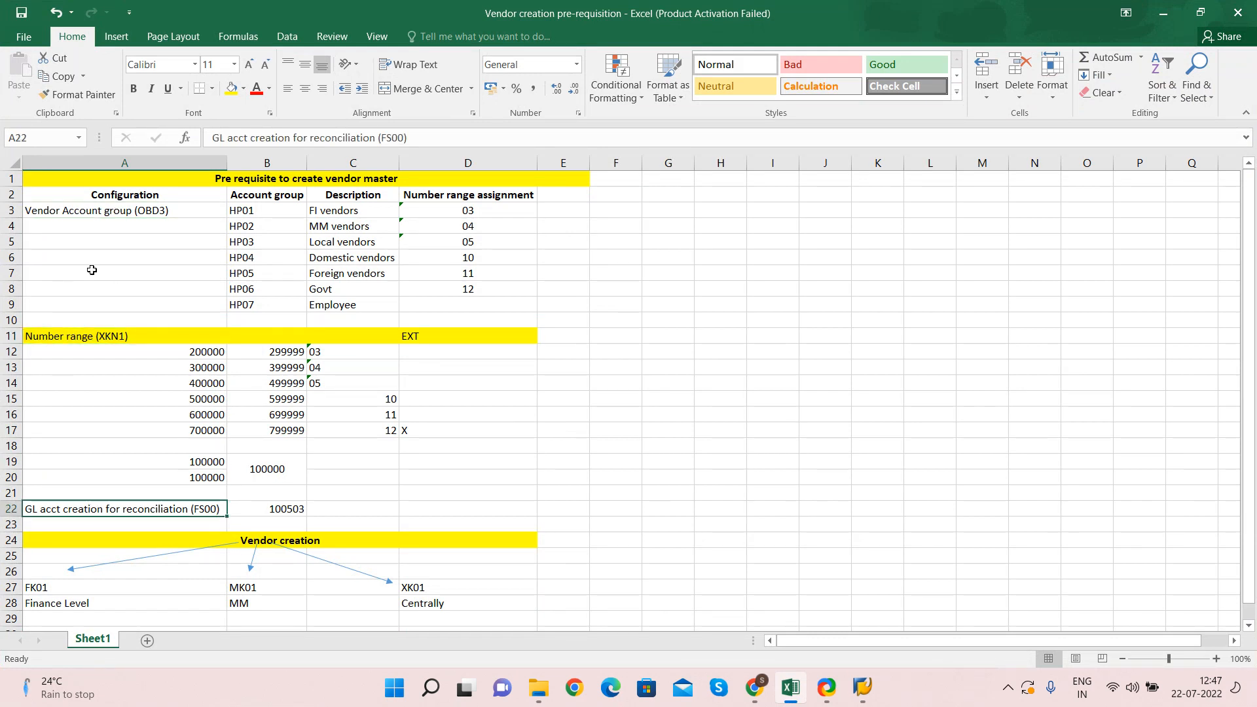
pyautogui.click(151, 208)
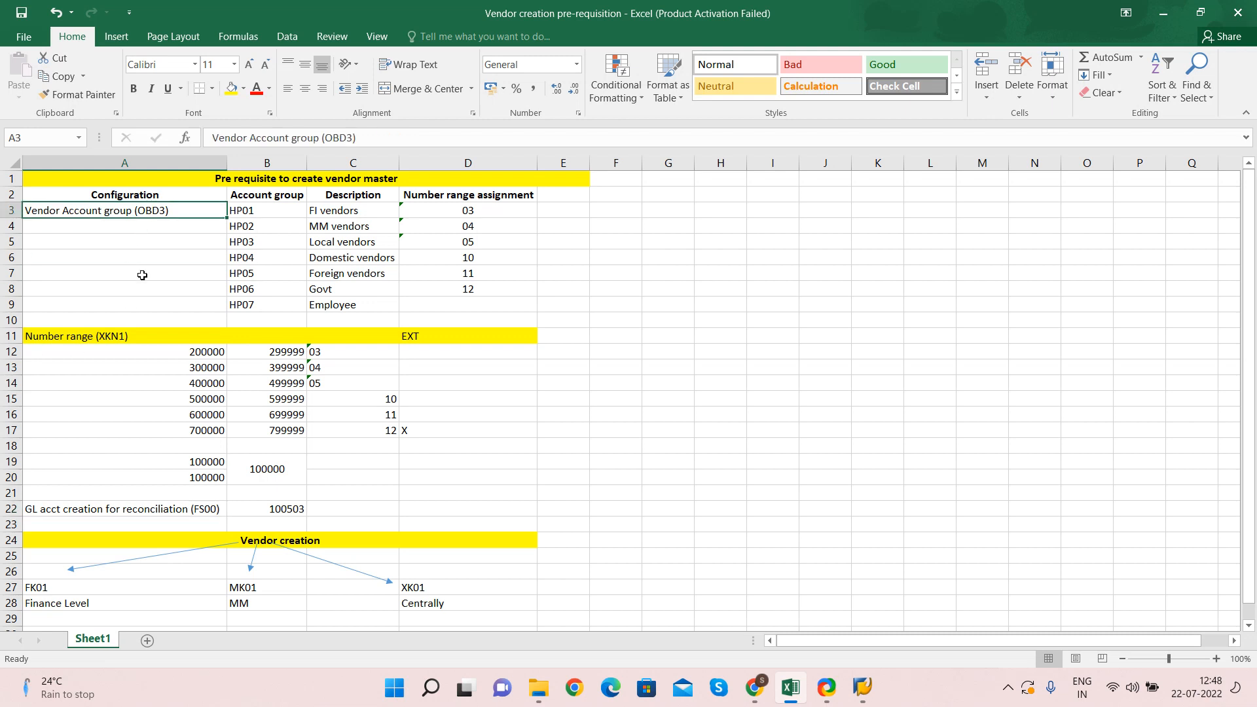
pyautogui.press('Right')
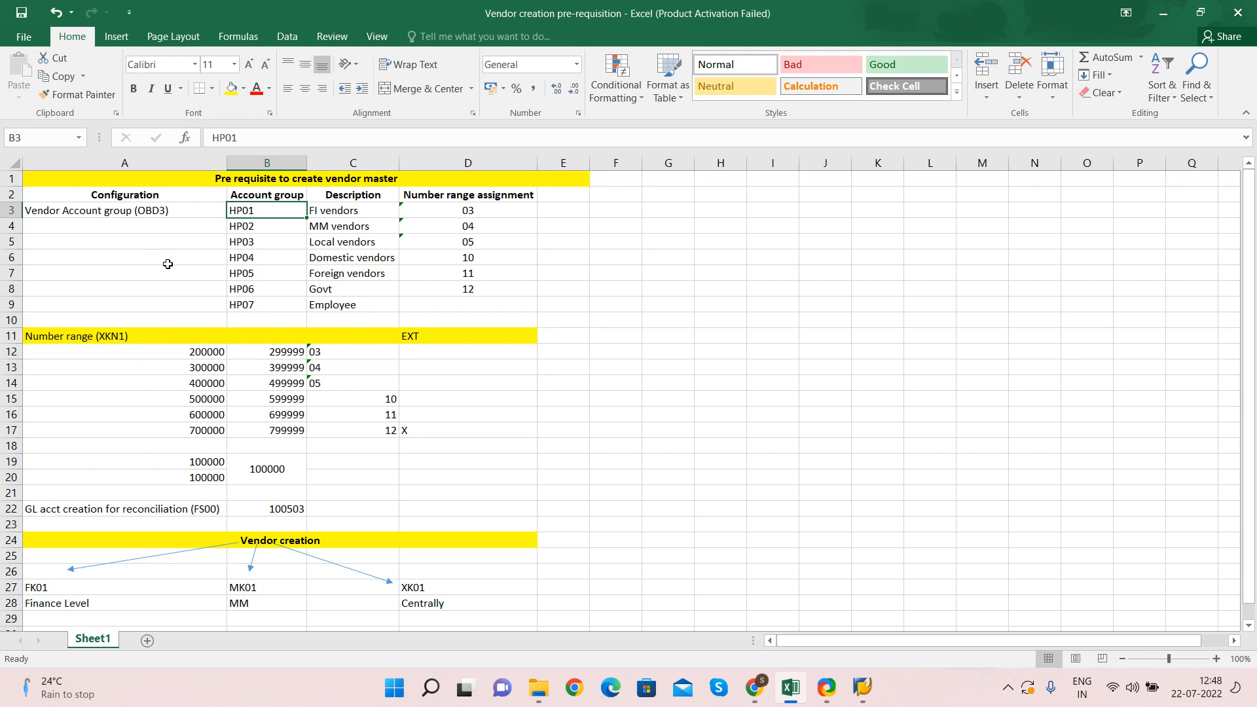
pyautogui.press('Right')
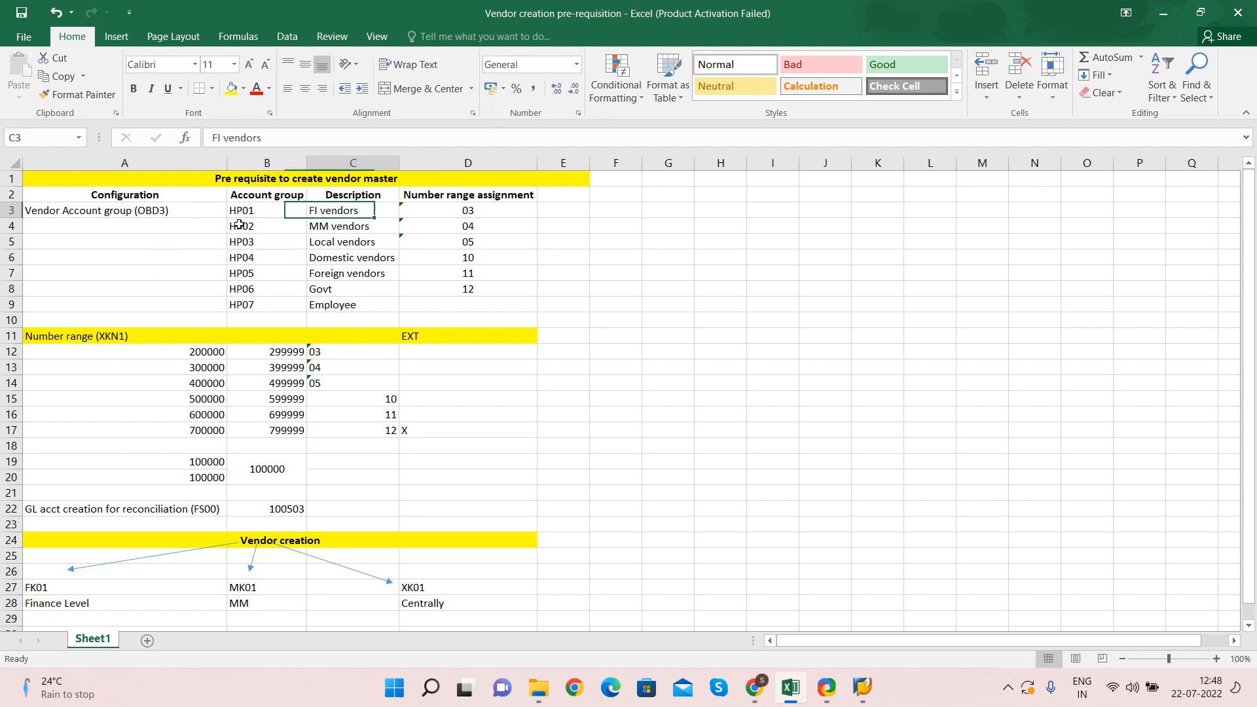
pyautogui.click(337, 227)
pyautogui.click(344, 241)
pyautogui.click(335, 257)
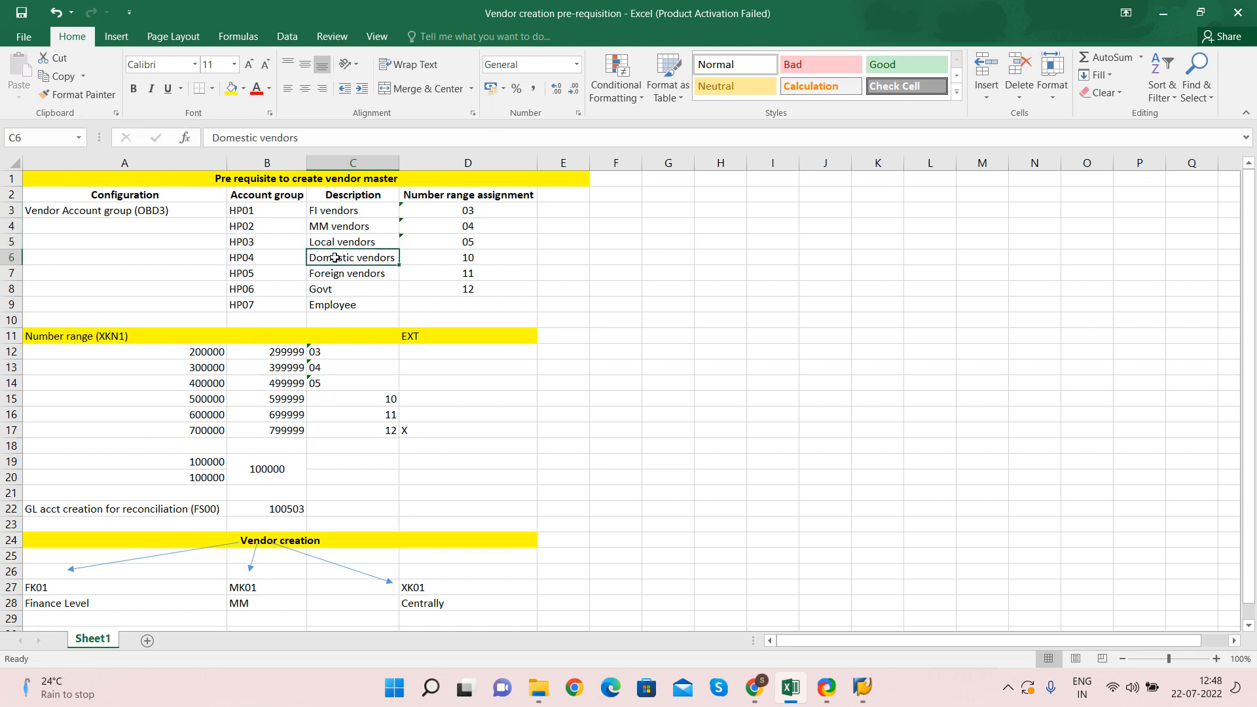
pyautogui.click(333, 279)
pyautogui.click(328, 289)
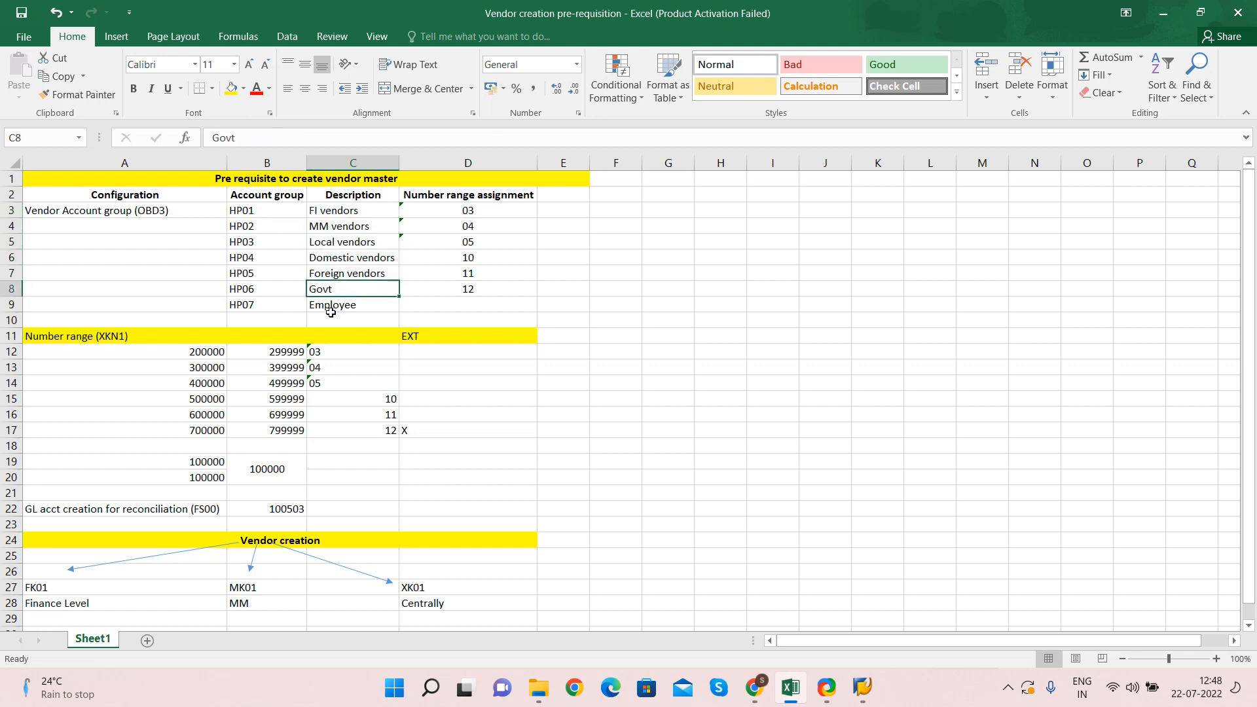
pyautogui.click(340, 305)
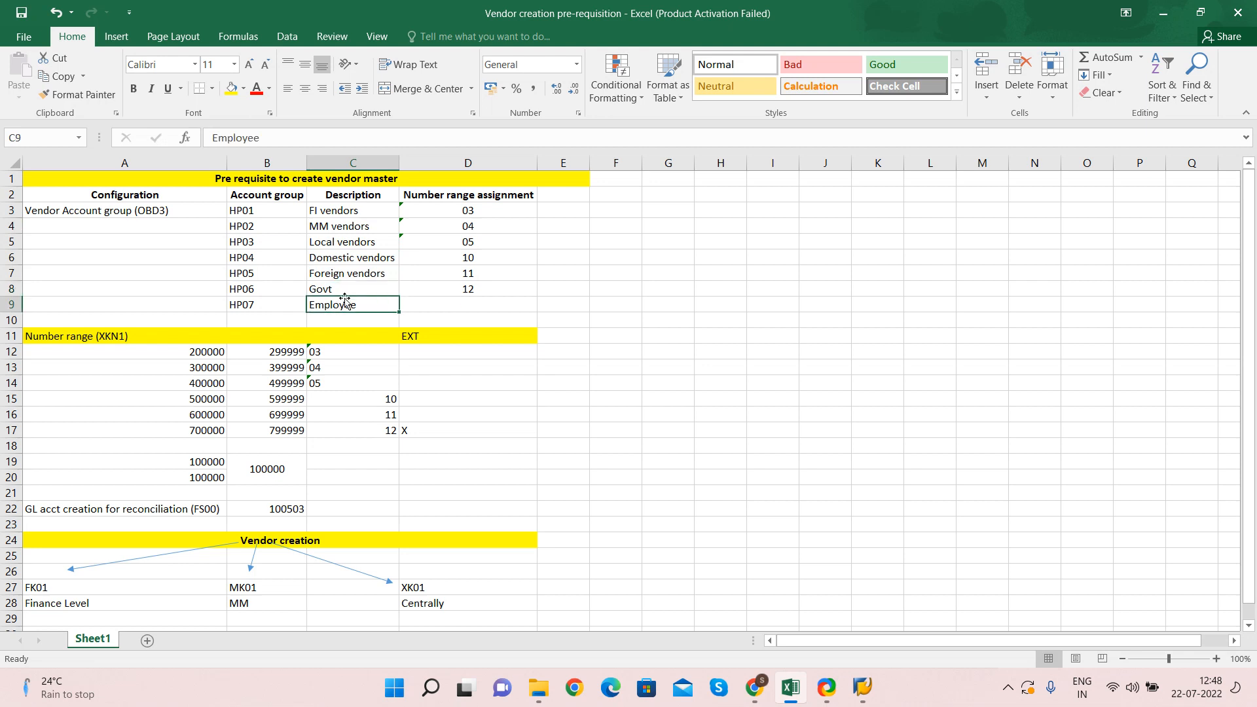
pyautogui.moveTo(249, 209); pyautogui.dragTo(255, 299)
pyautogui.click(247, 209)
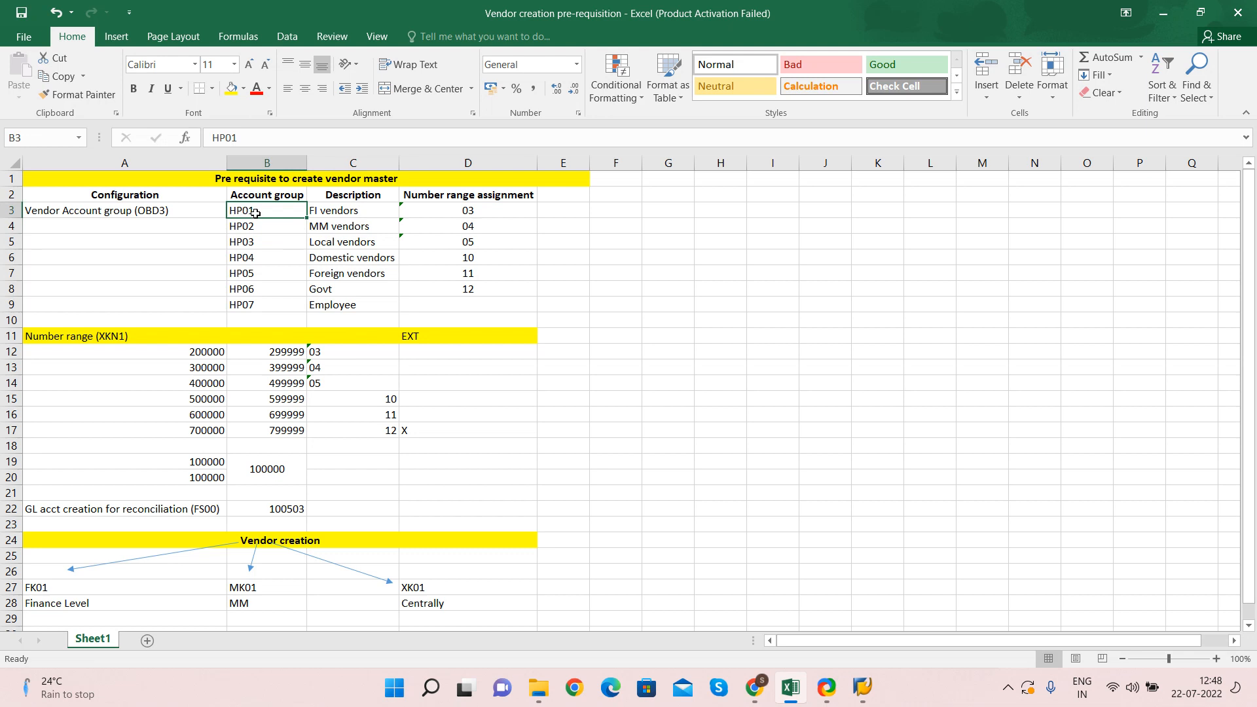
pyautogui.click(116, 336)
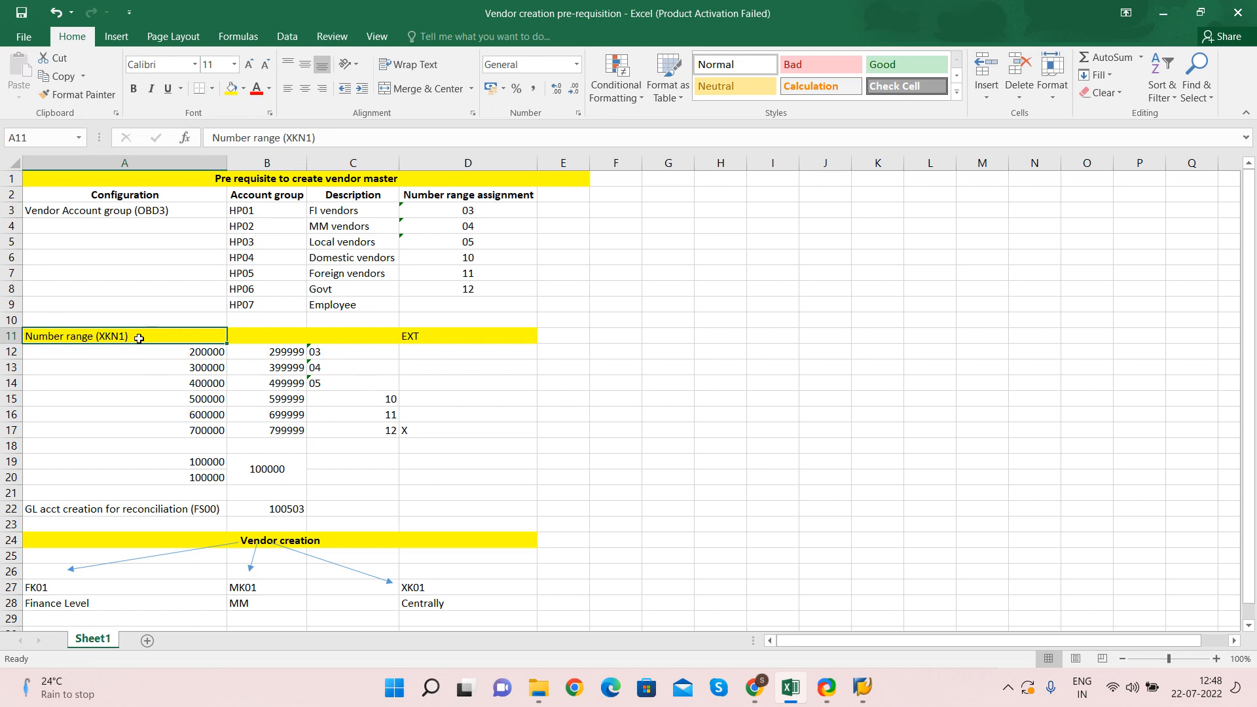
pyautogui.click(338, 353)
pyautogui.click(332, 369)
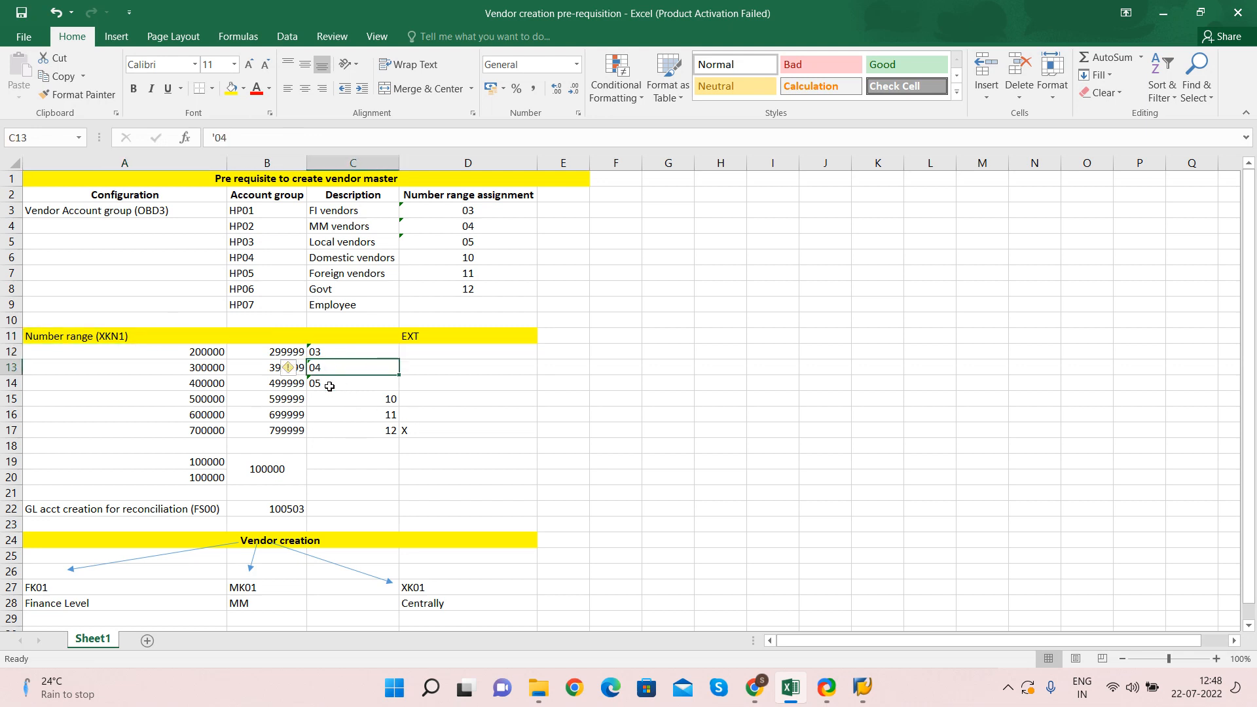
pyautogui.click(330, 386)
pyautogui.click(356, 400)
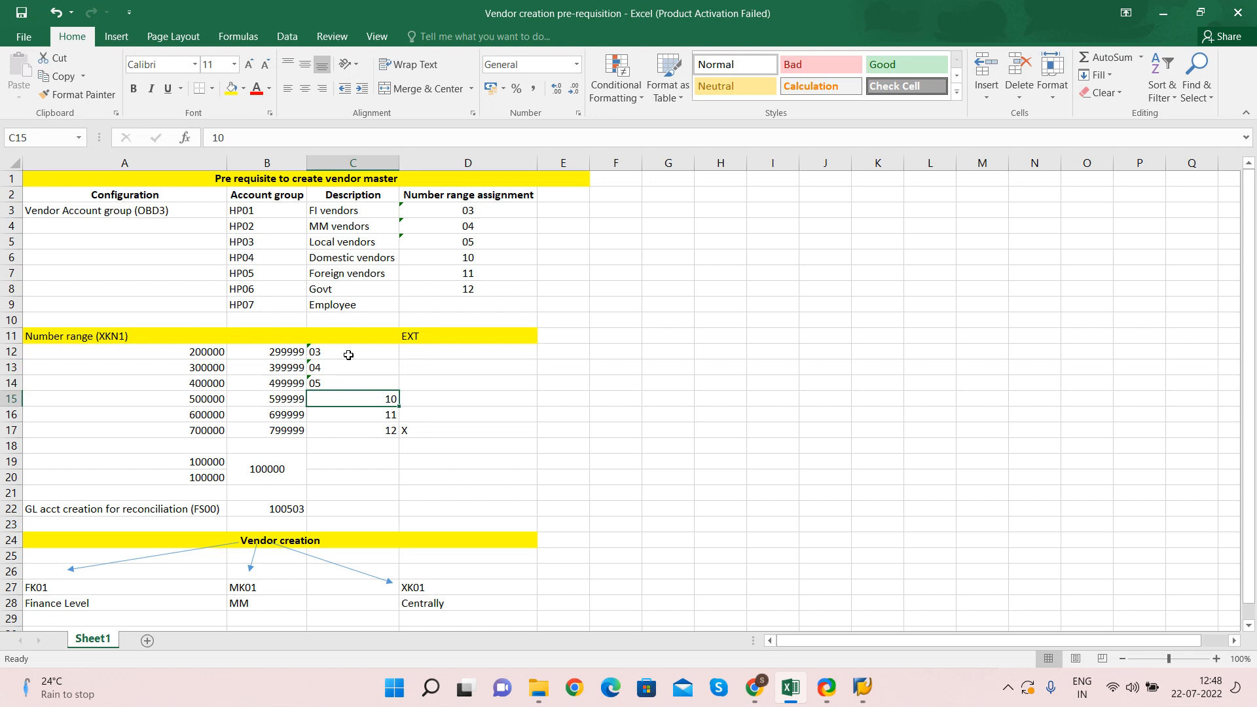
pyautogui.moveTo(341, 353); pyautogui.dragTo(353, 446)
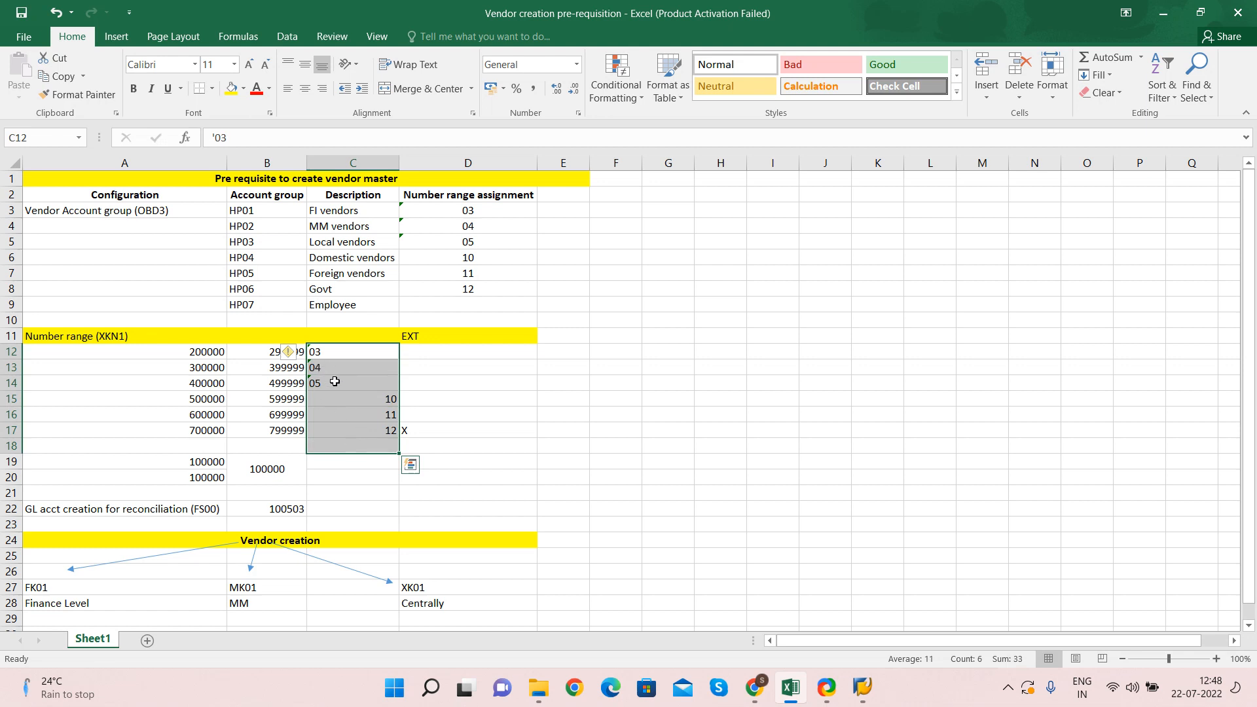
pyautogui.click(325, 351)
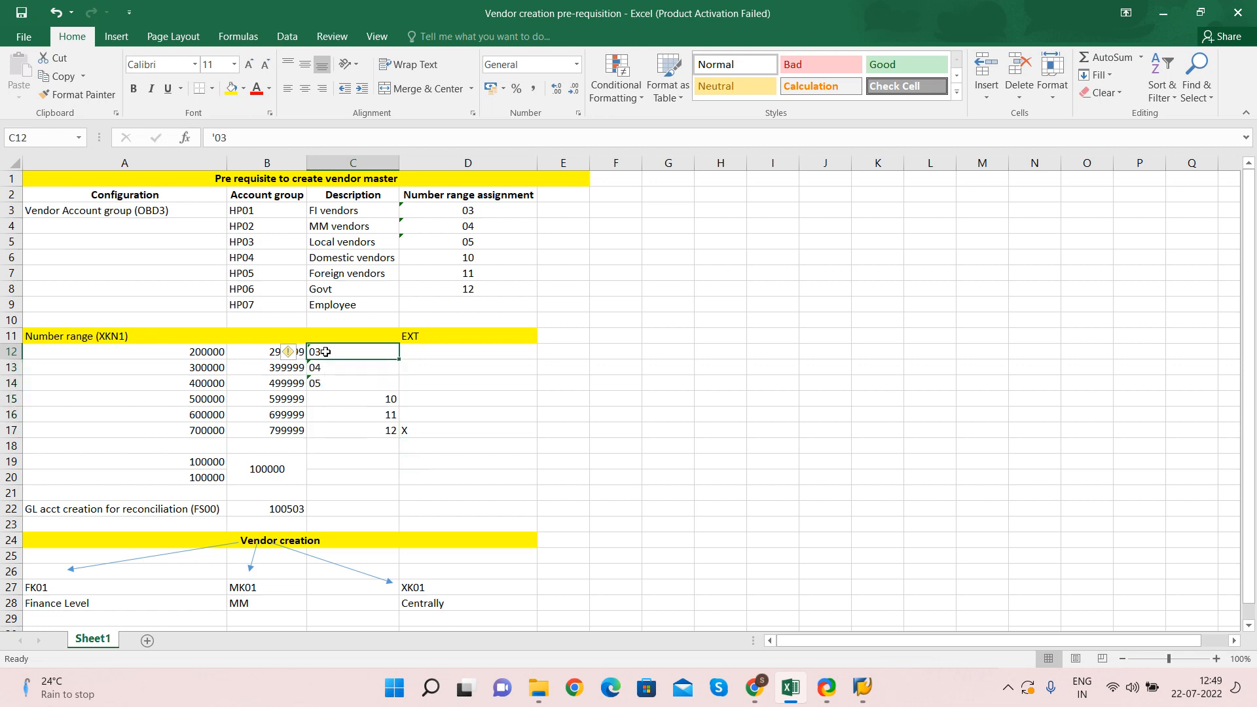
pyautogui.press('Left')
pyautogui.press('Left')
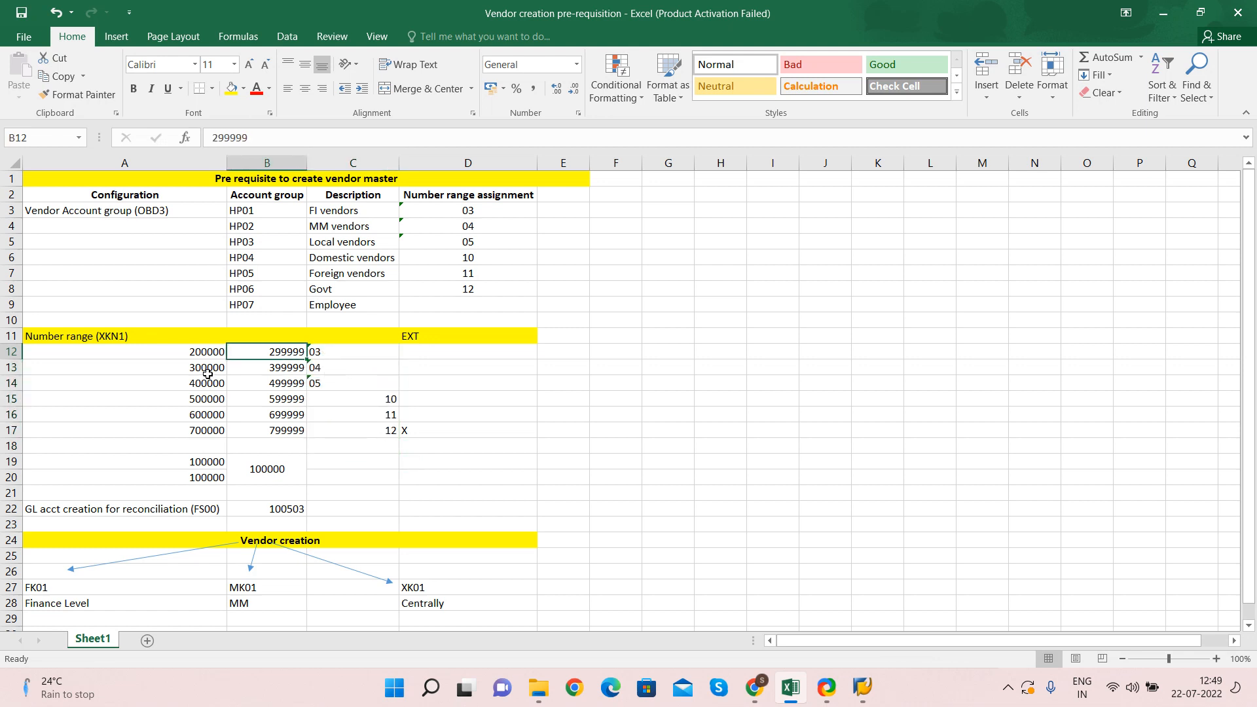
pyautogui.click(329, 353)
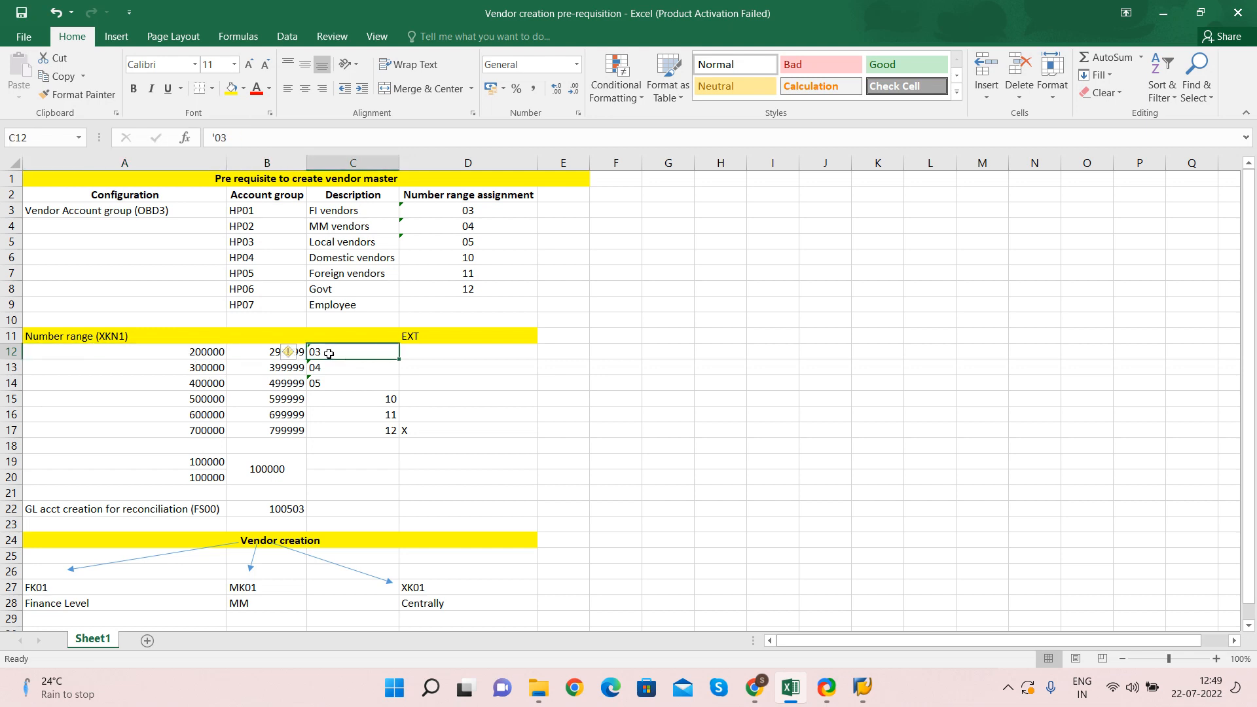
pyautogui.press('Left')
pyautogui.moveTo(181, 352); pyautogui.dragTo(307, 358)
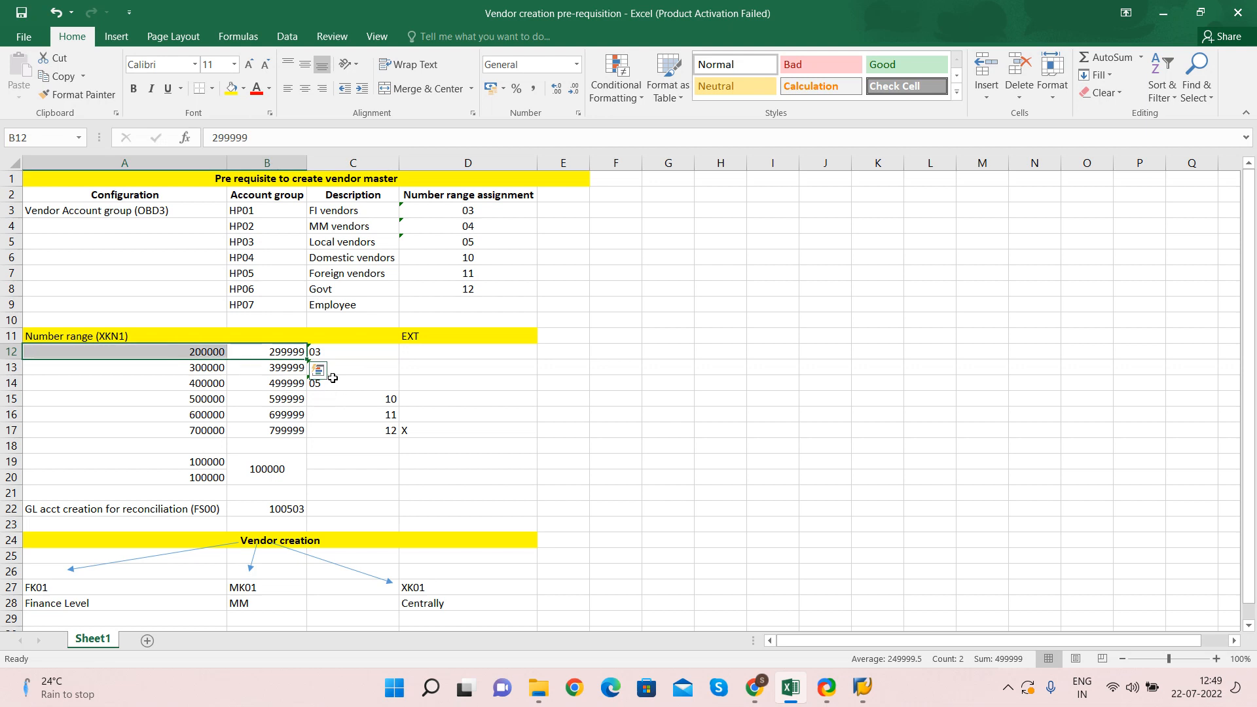
pyautogui.click(367, 368)
pyautogui.click(282, 367)
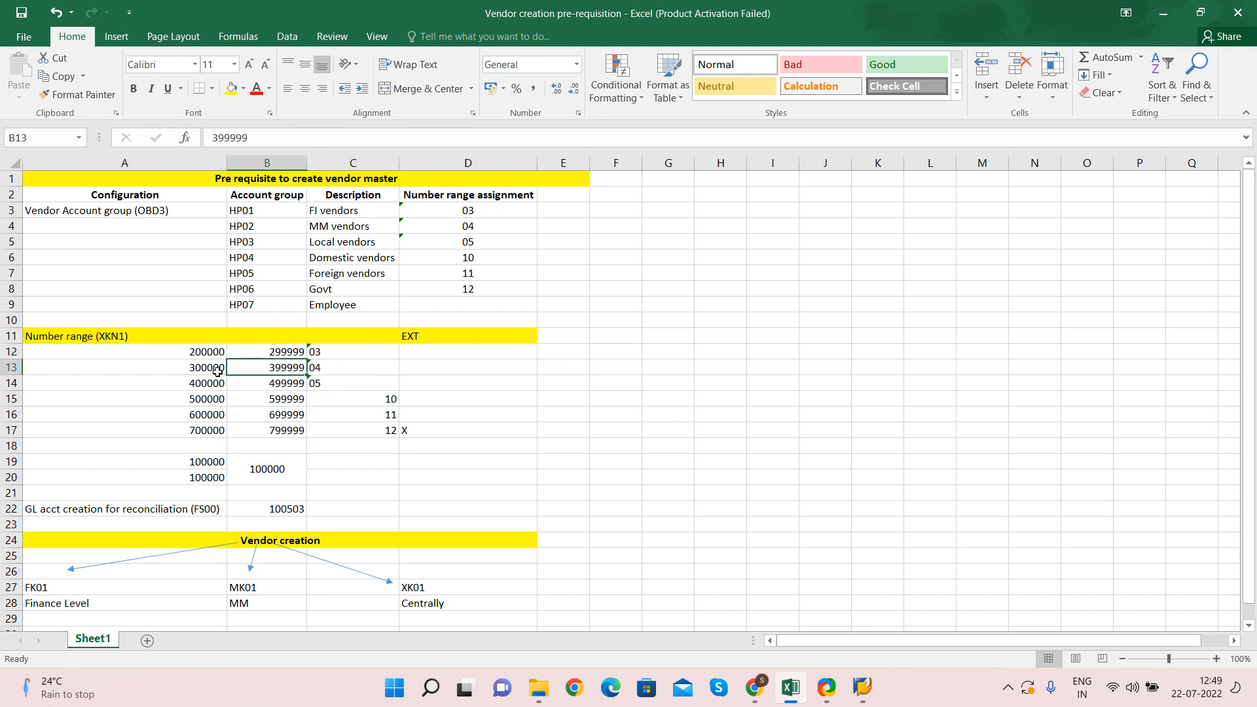
pyautogui.moveTo(196, 367); pyautogui.dragTo(292, 376)
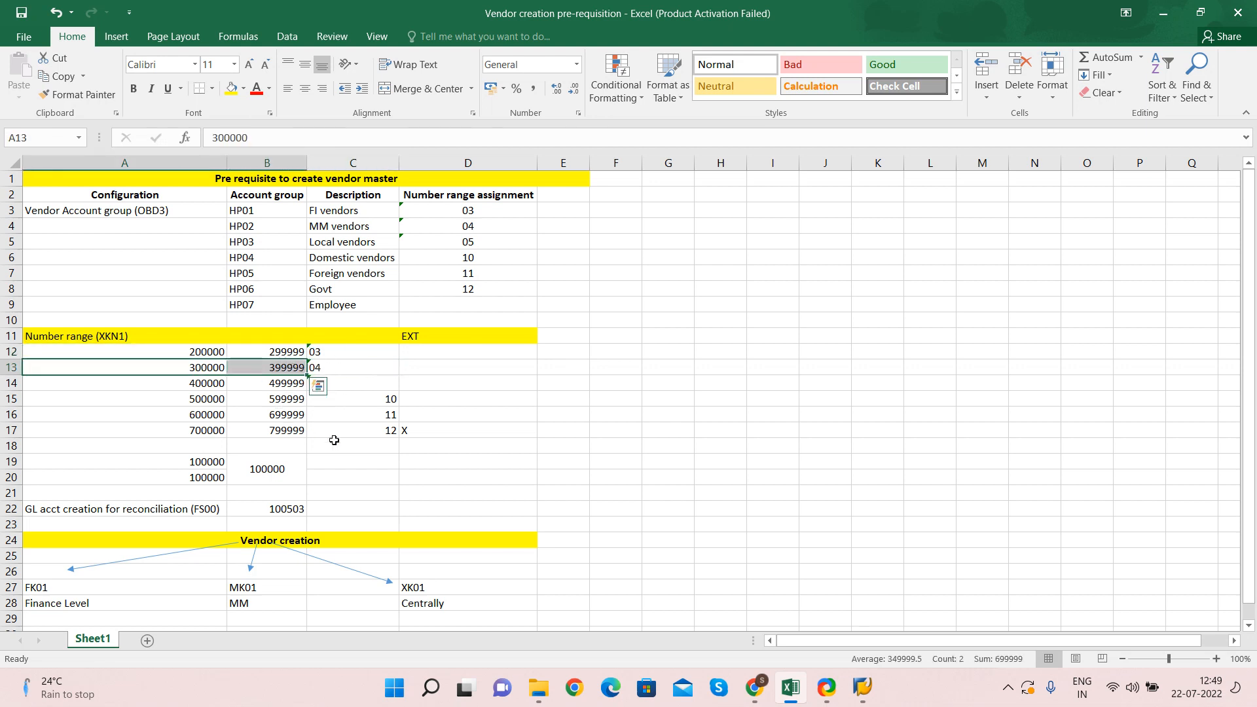
pyautogui.click(359, 384)
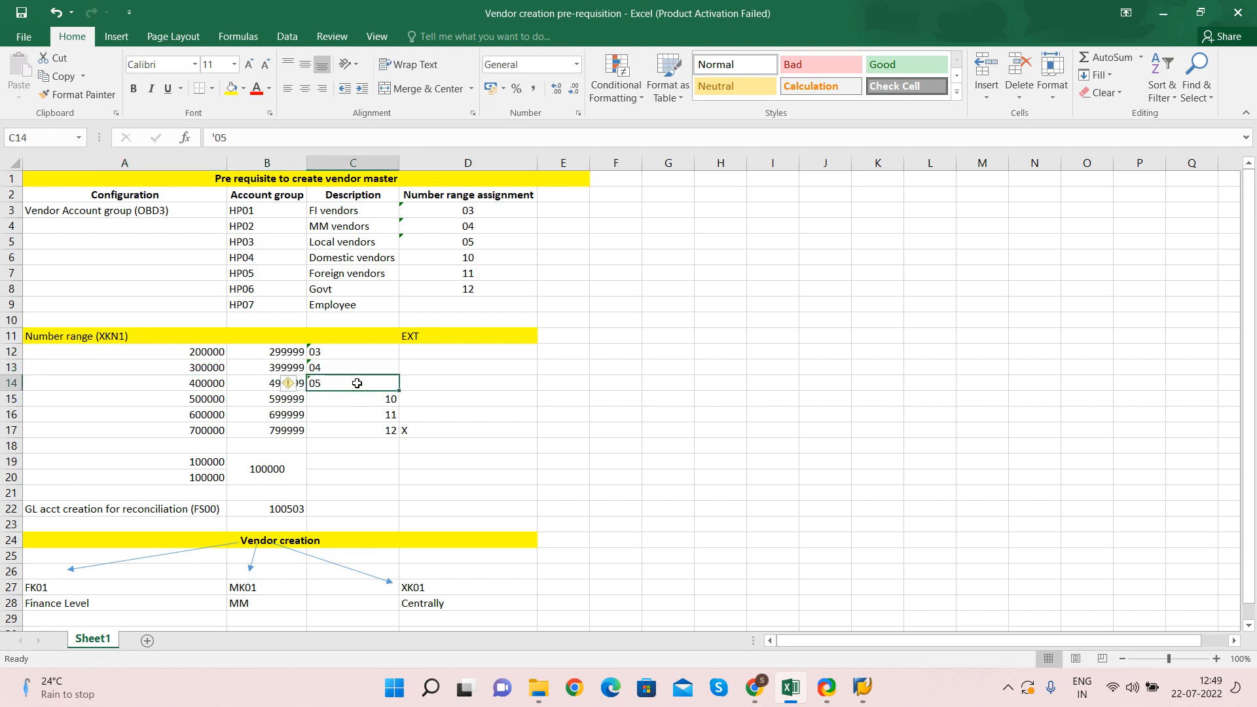
pyautogui.moveTo(355, 352); pyautogui.dragTo(367, 431)
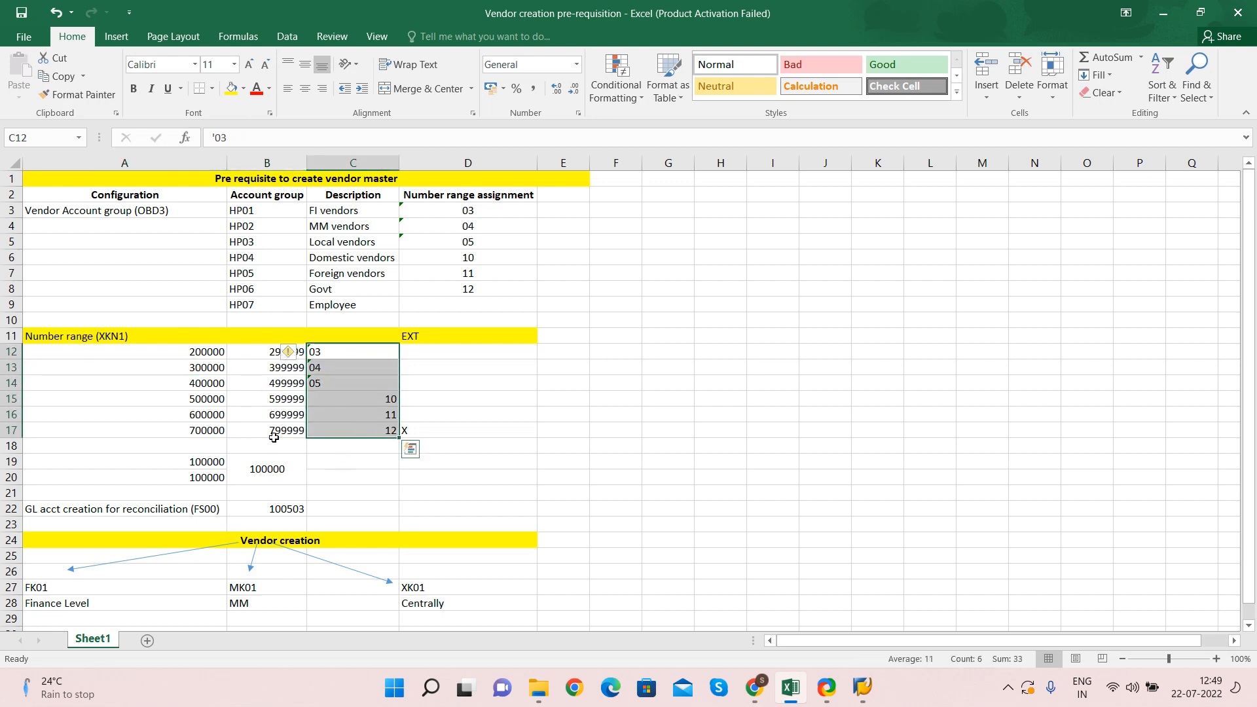
pyautogui.click(209, 430)
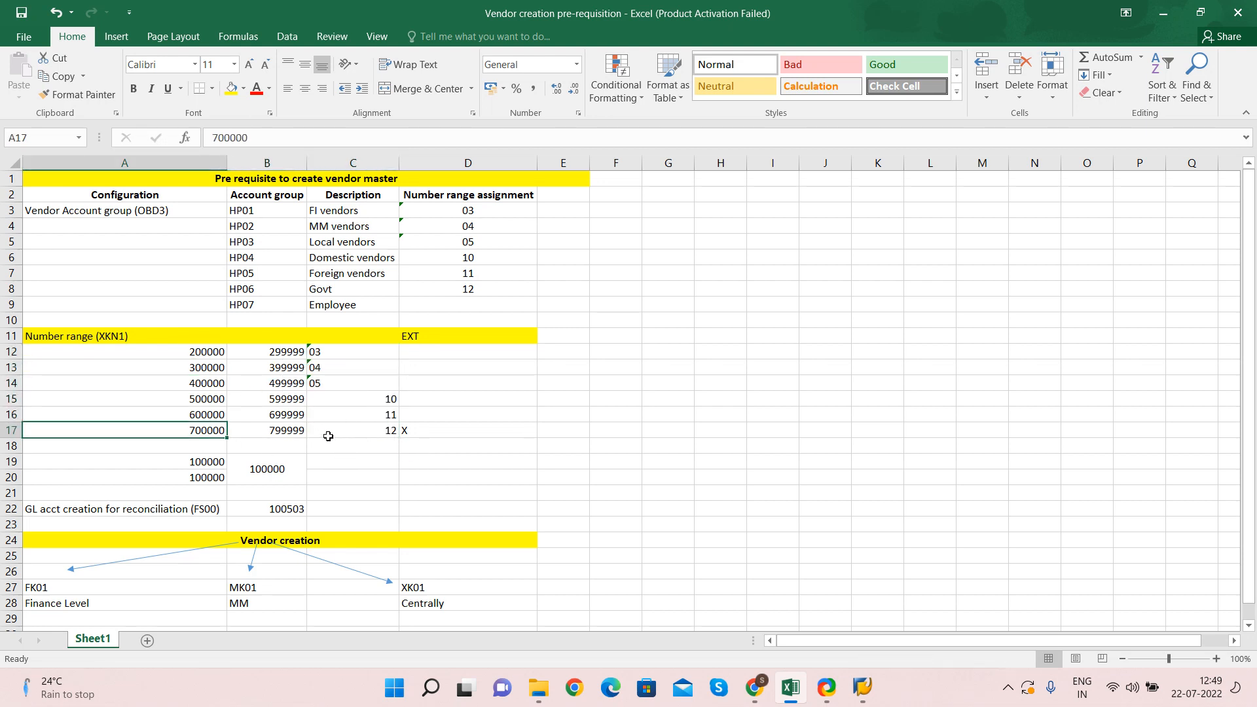
pyautogui.moveTo(324, 352); pyautogui.dragTo(355, 442)
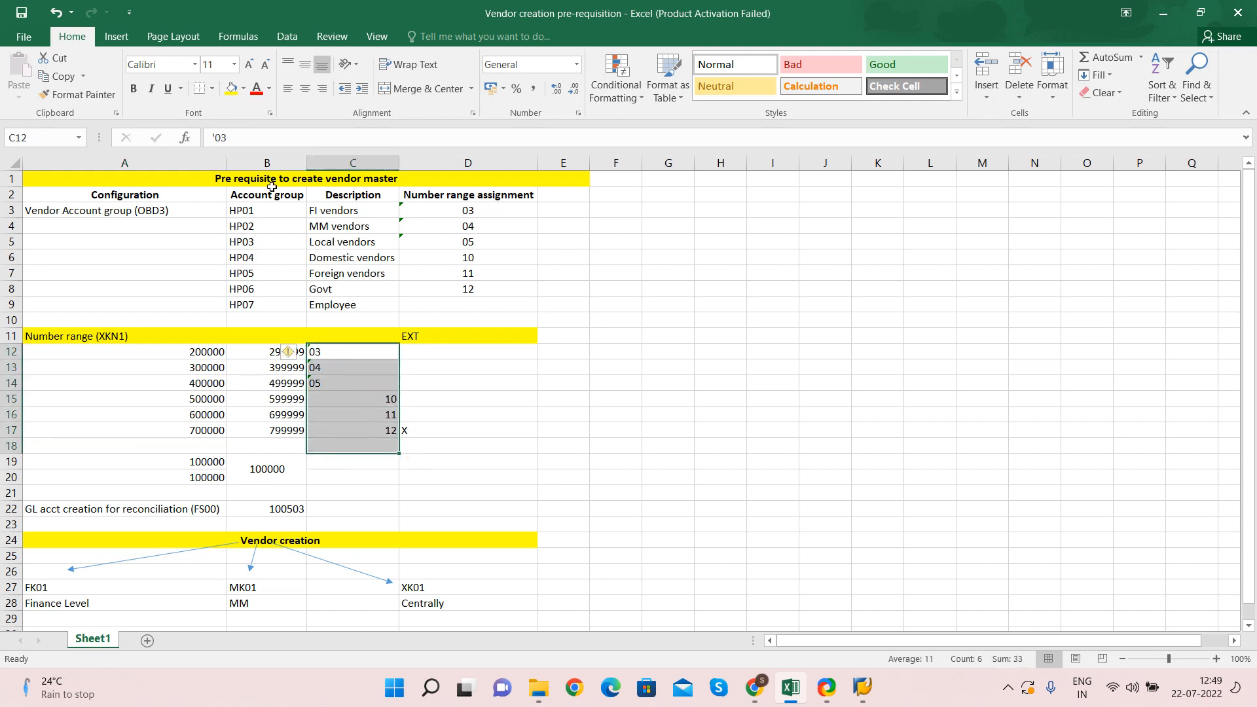
pyautogui.click(256, 211)
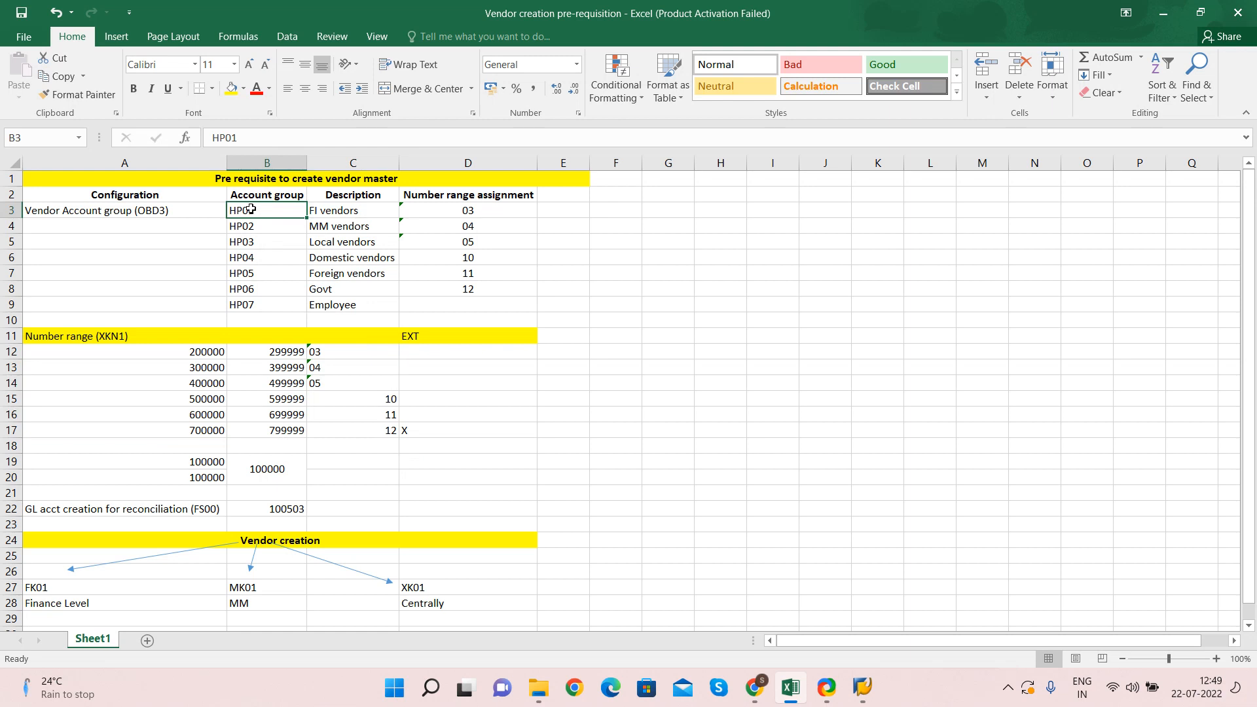
pyautogui.click(185, 349)
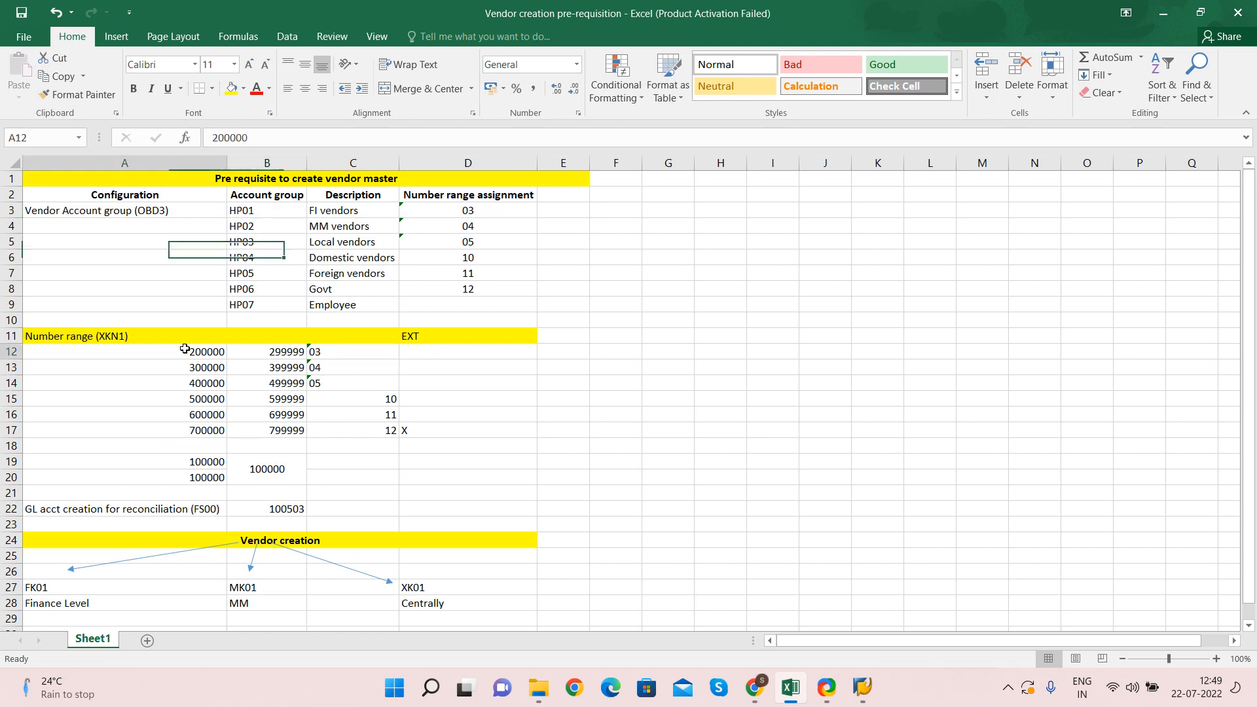
pyautogui.moveTo(185, 349); pyautogui.dragTo(311, 443)
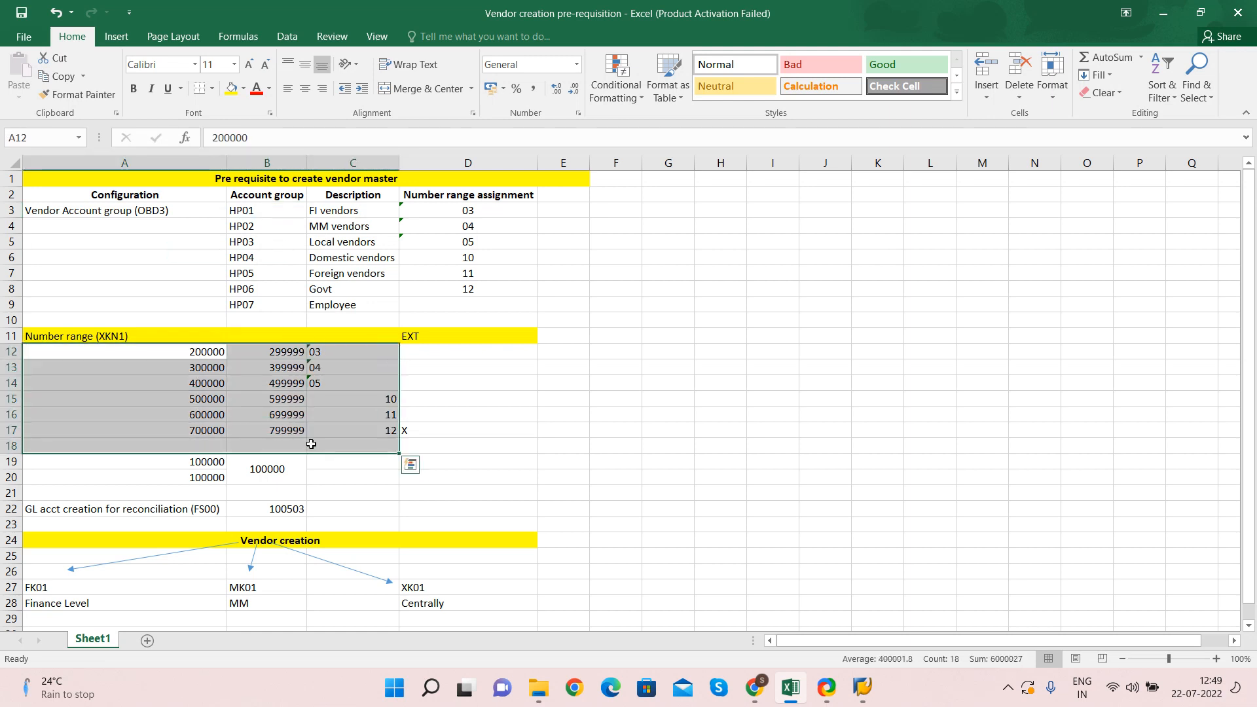
pyautogui.click(326, 354)
pyautogui.click(244, 210)
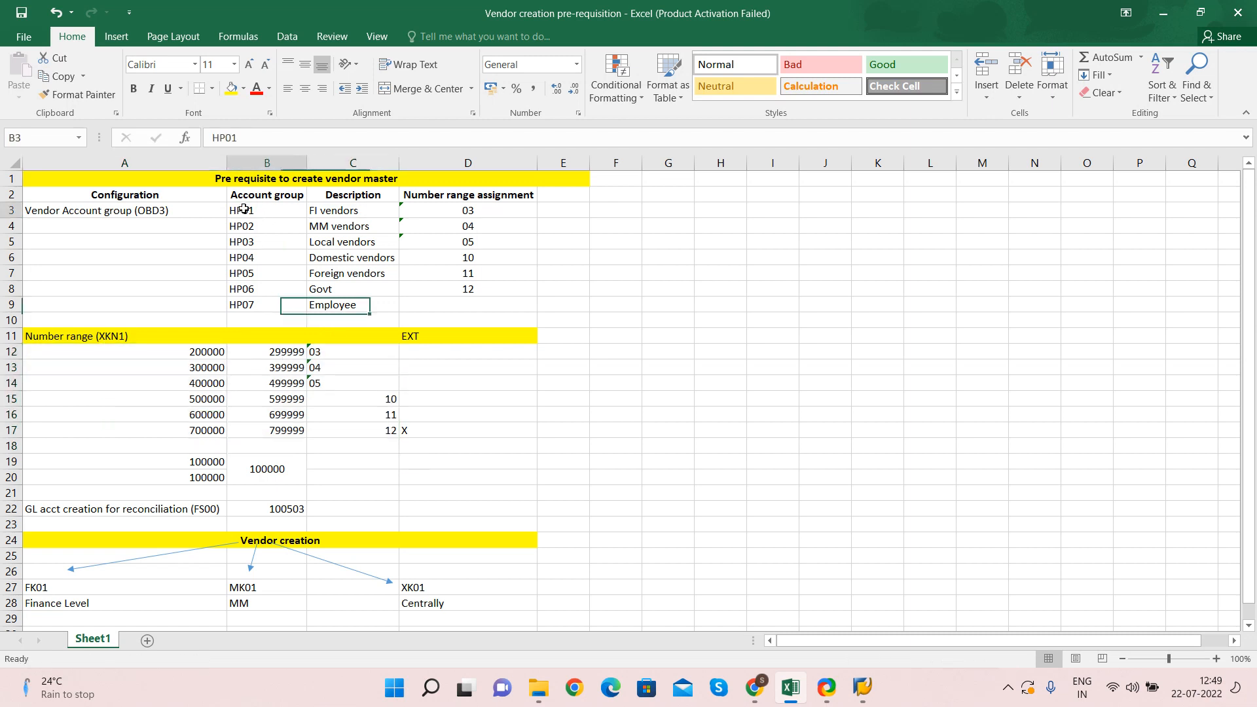
pyautogui.press('Right')
pyautogui.press('Right')
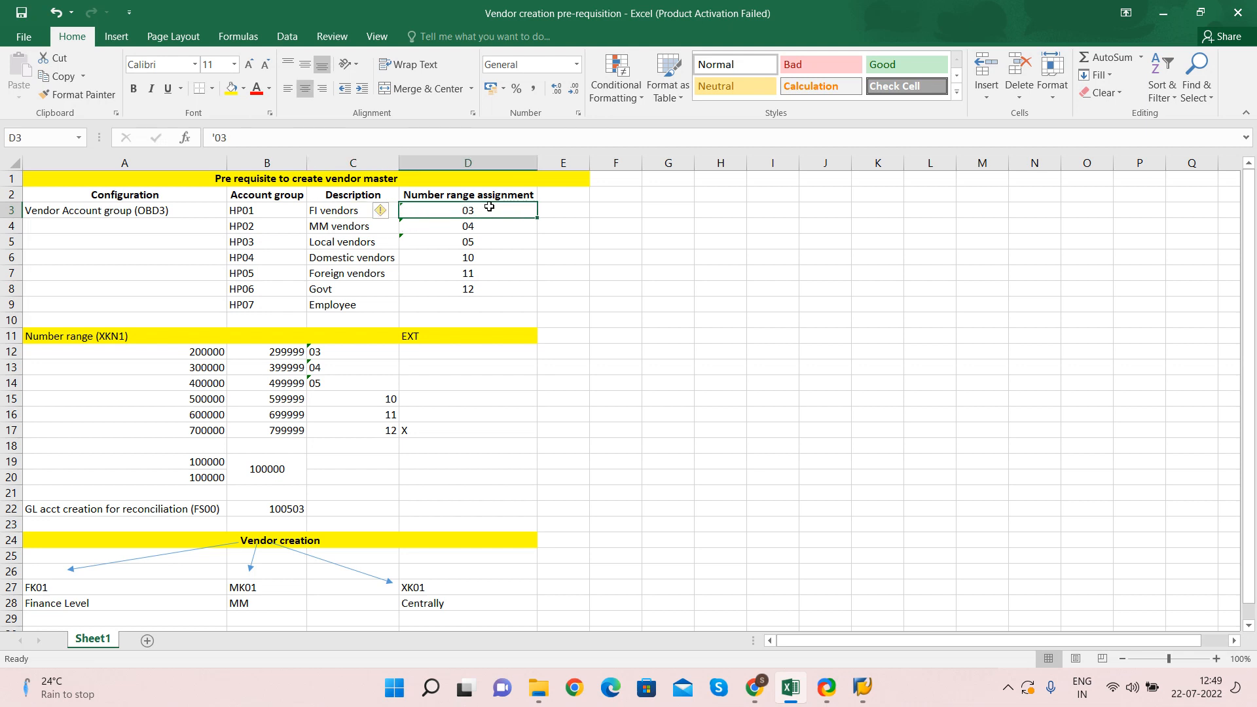
# Review the number range assignments for account groups HP01 to HP06 and the EXT column
pyautogui.click(243, 224)
pyautogui.press('Right')
pyautogui.press('Right')
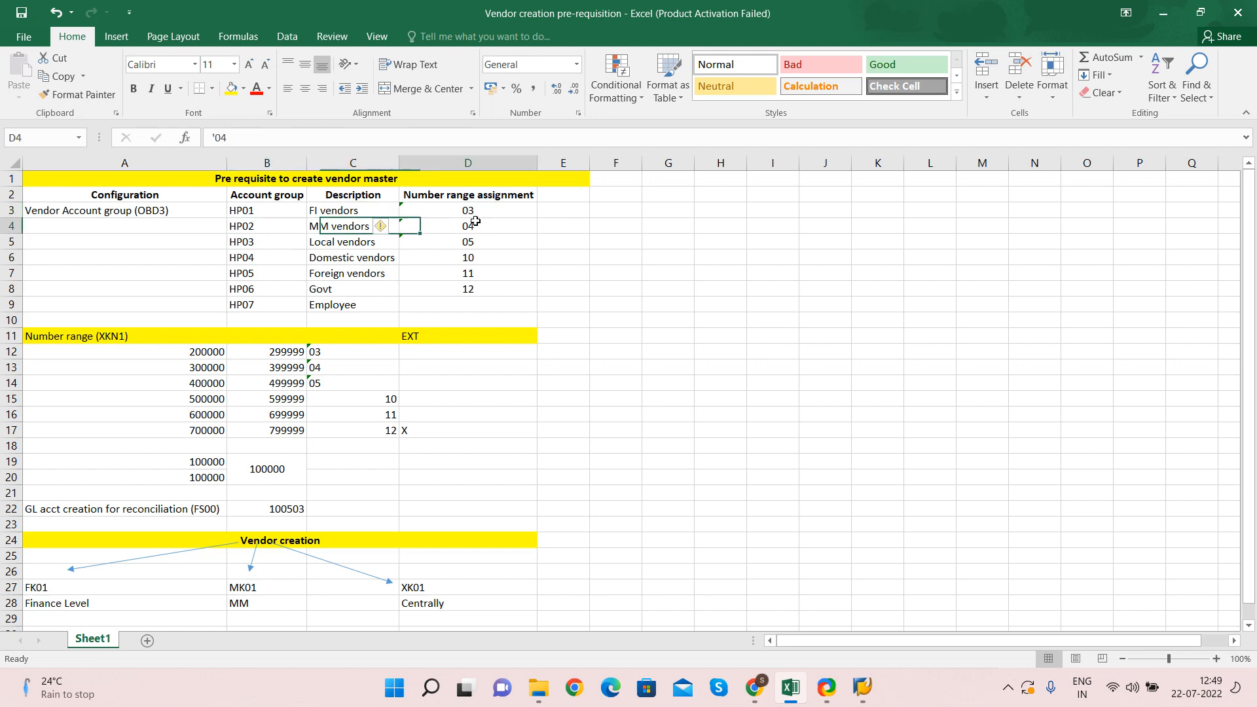
pyautogui.moveTo(454, 245); pyautogui.dragTo(453, 286)
pyautogui.moveTo(455, 210); pyautogui.dragTo(453, 286)
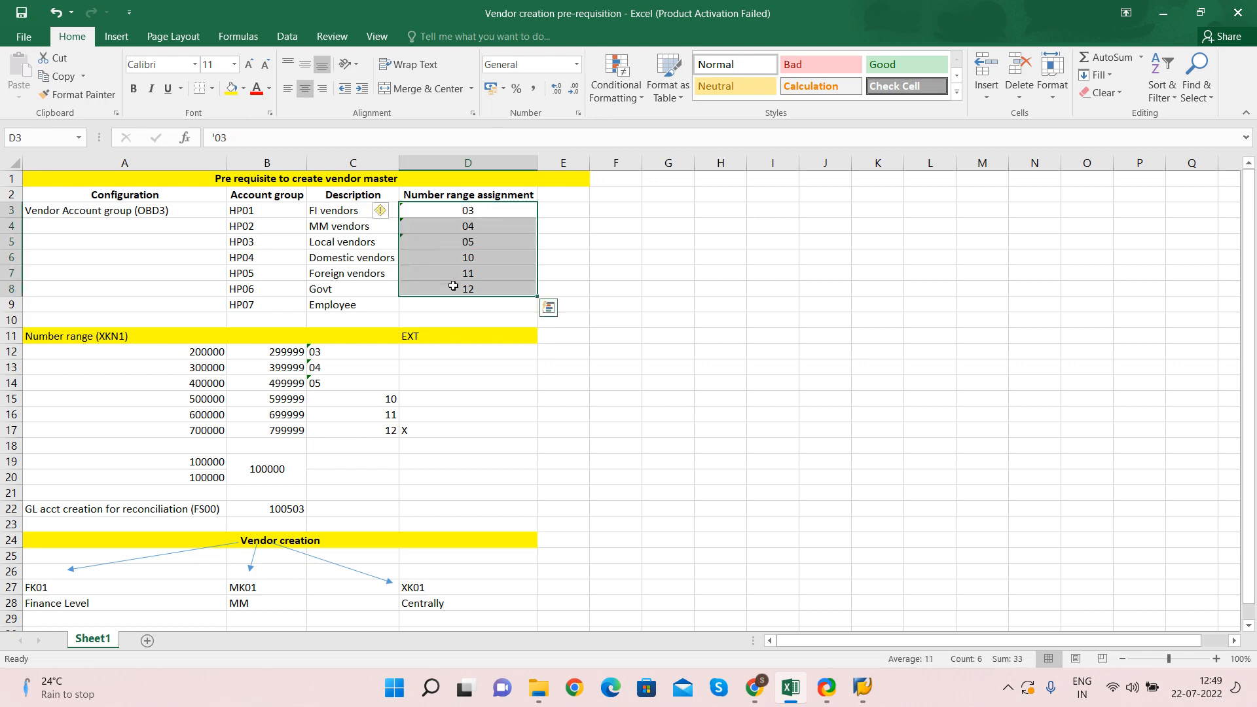
pyautogui.click(339, 351)
pyautogui.press('Right')
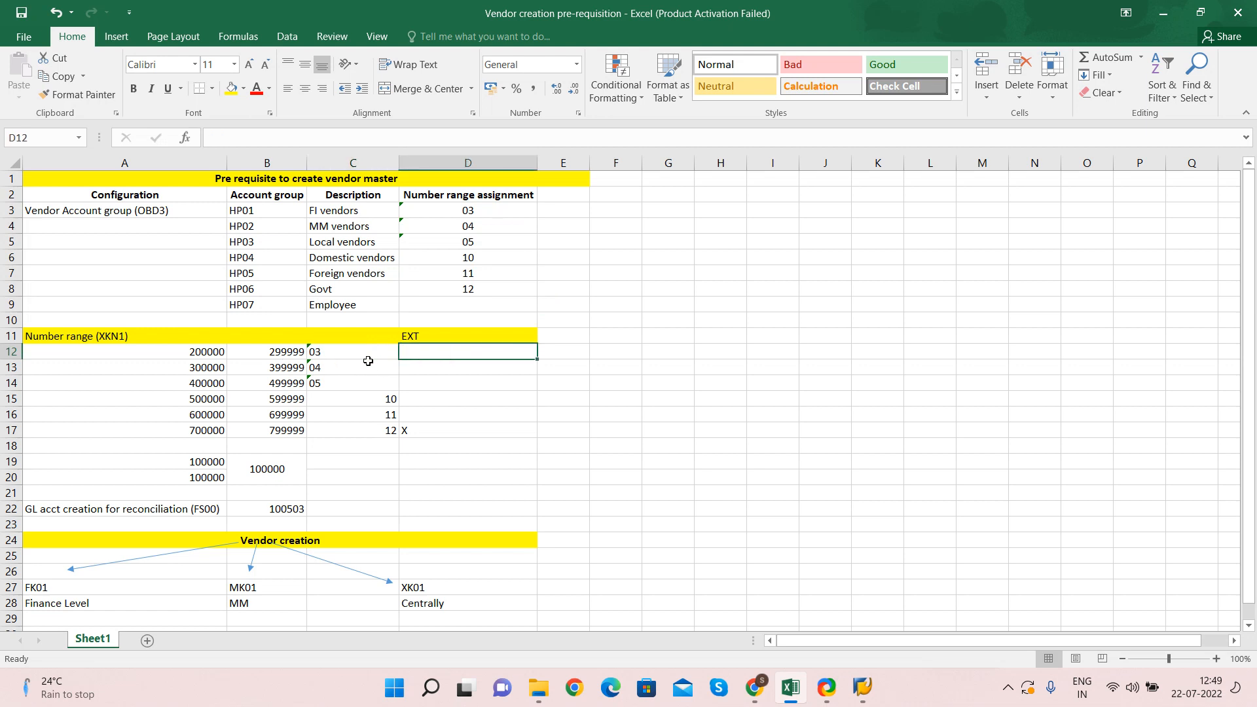
pyautogui.click(334, 352)
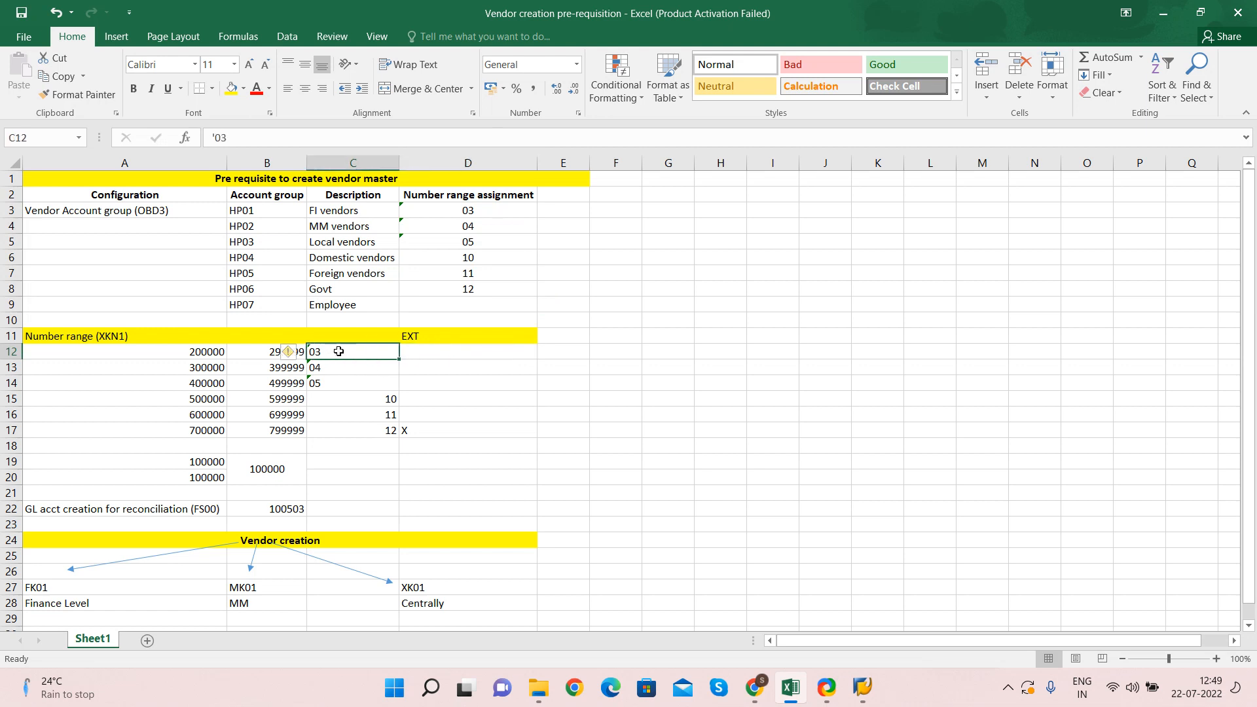
pyautogui.click(251, 211)
pyautogui.click(463, 211)
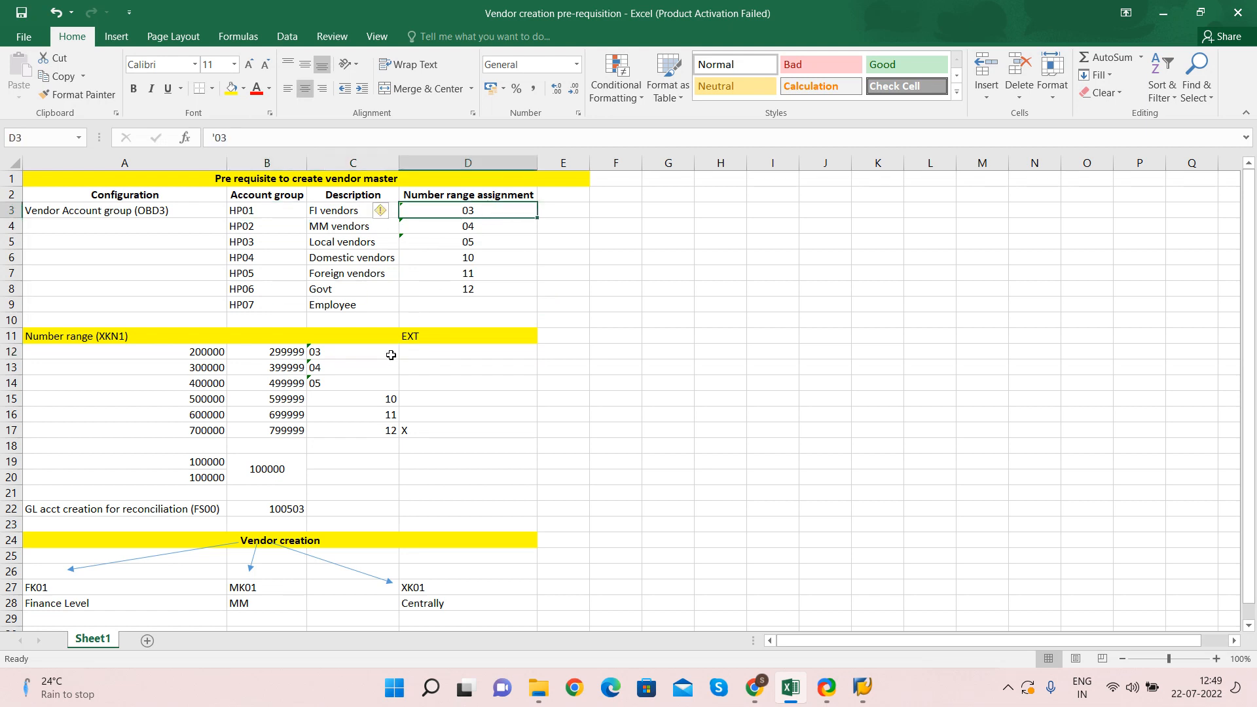
pyautogui.click(422, 353)
pyautogui.click(414, 335)
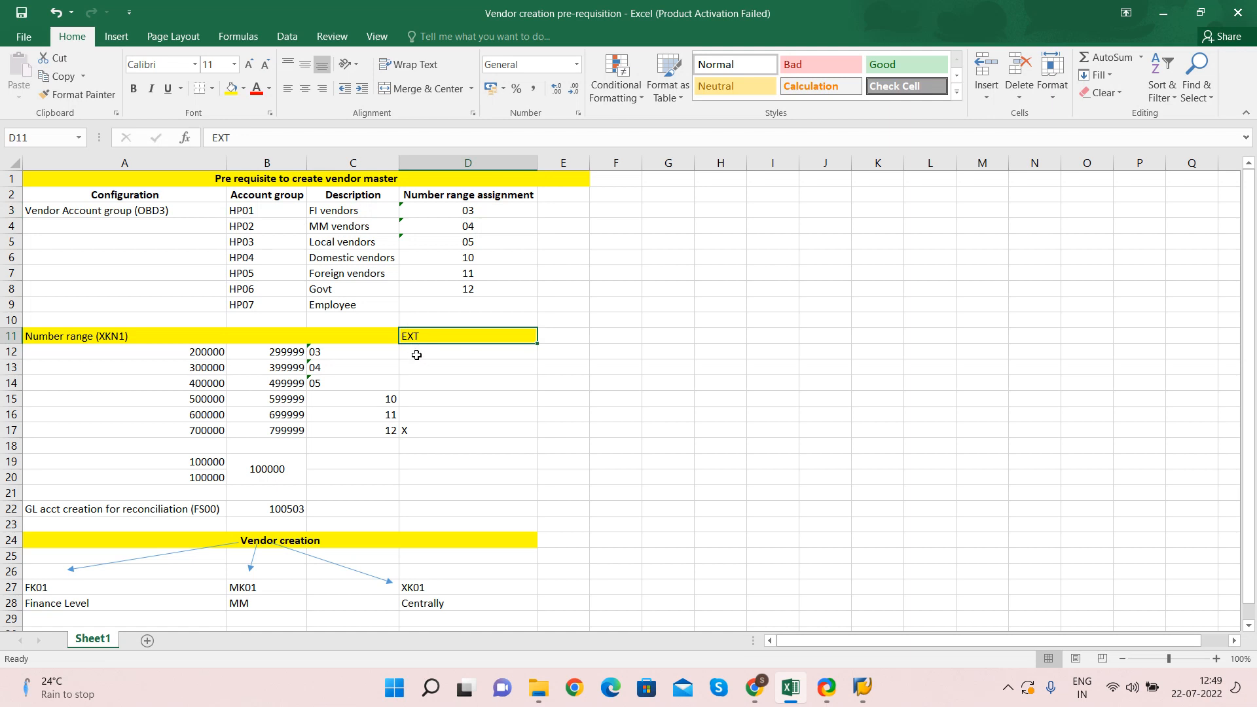
pyautogui.click(416, 355)
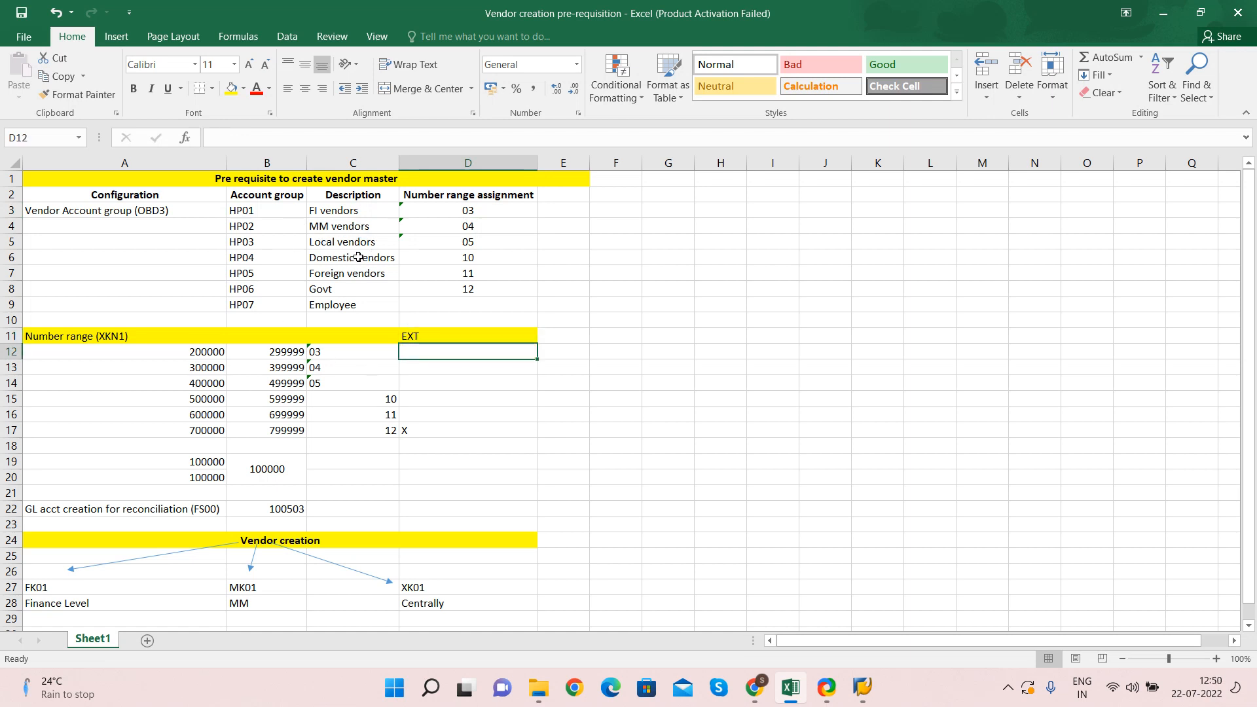
# Review the number ranges 200000–299999 and 700000–799999 (range 12) in the XKN1 table
pyautogui.press('Left')
pyautogui.press('Left')
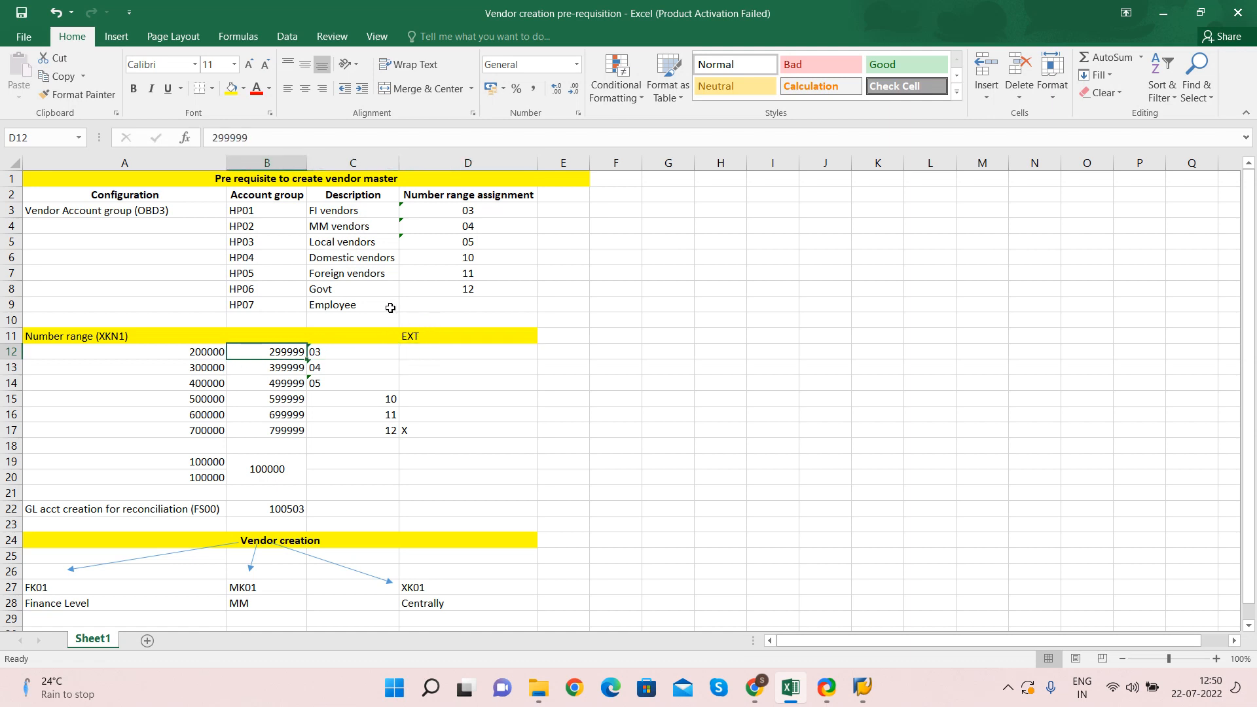
pyautogui.press('Left')
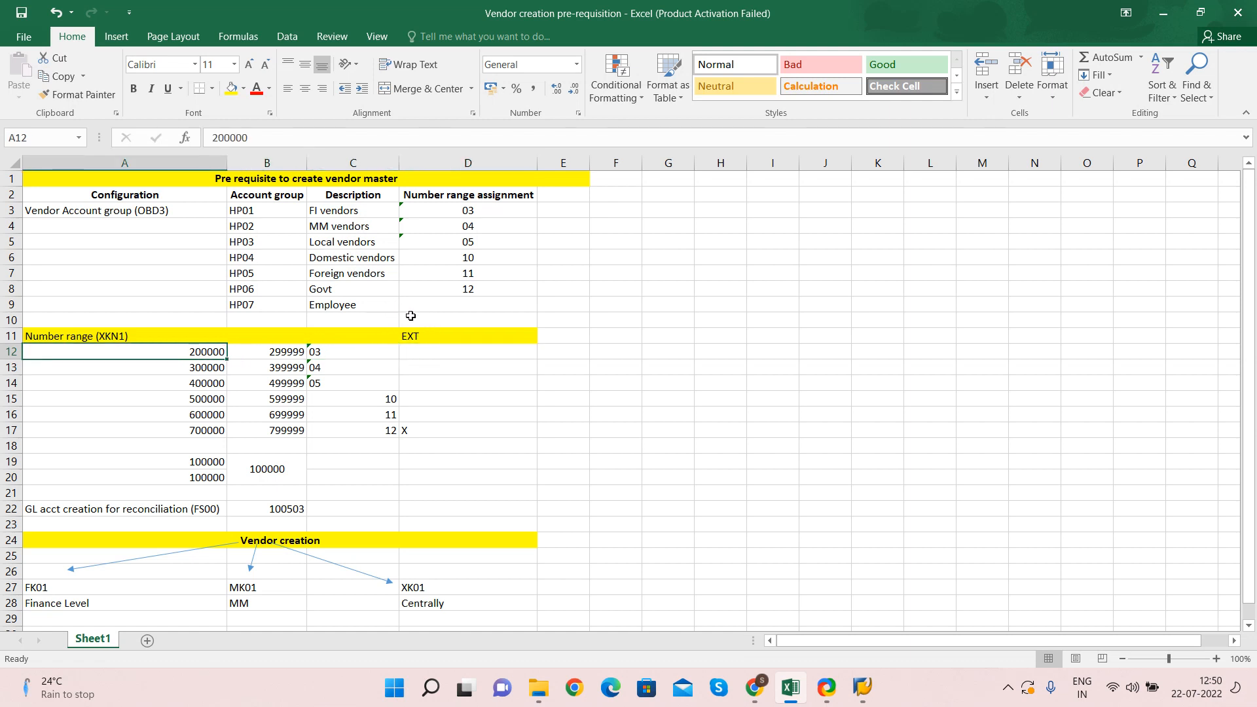
pyautogui.press('Right')
pyautogui.click(200, 348)
pyautogui.moveTo(183, 352); pyautogui.dragTo(296, 352)
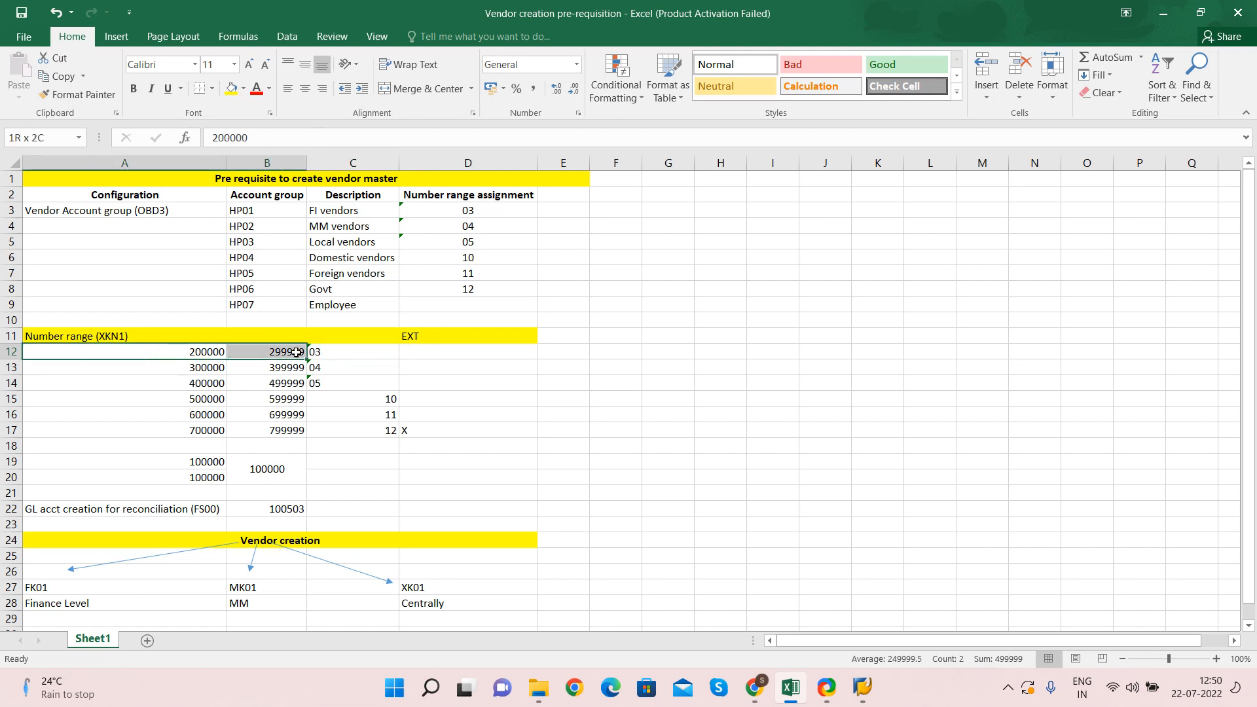
pyautogui.click(177, 351)
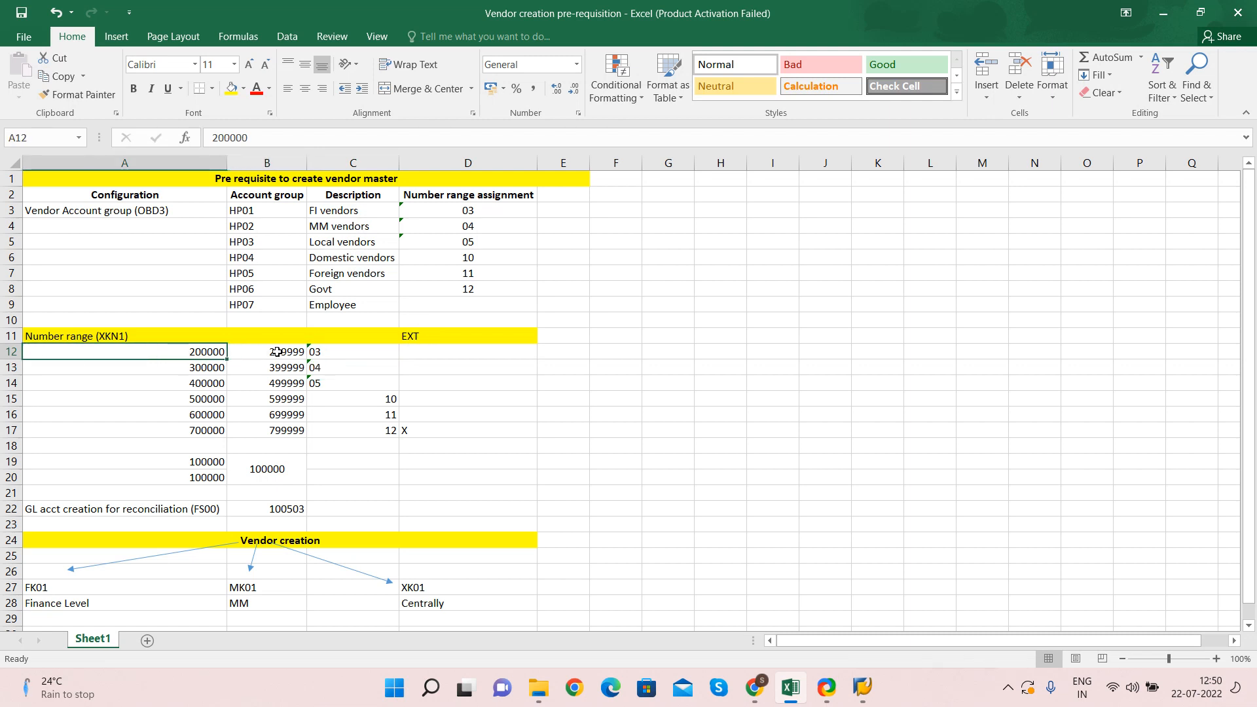
pyautogui.click(280, 351)
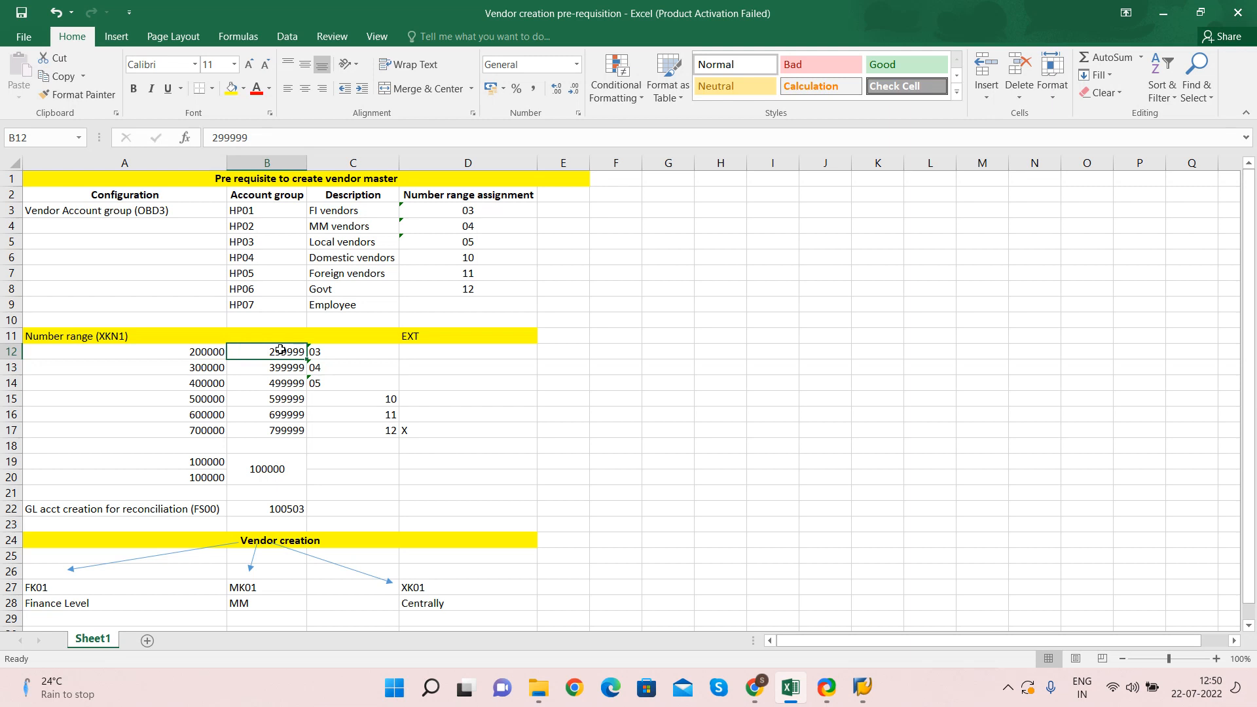
pyautogui.press('Right')
pyautogui.press('Right')
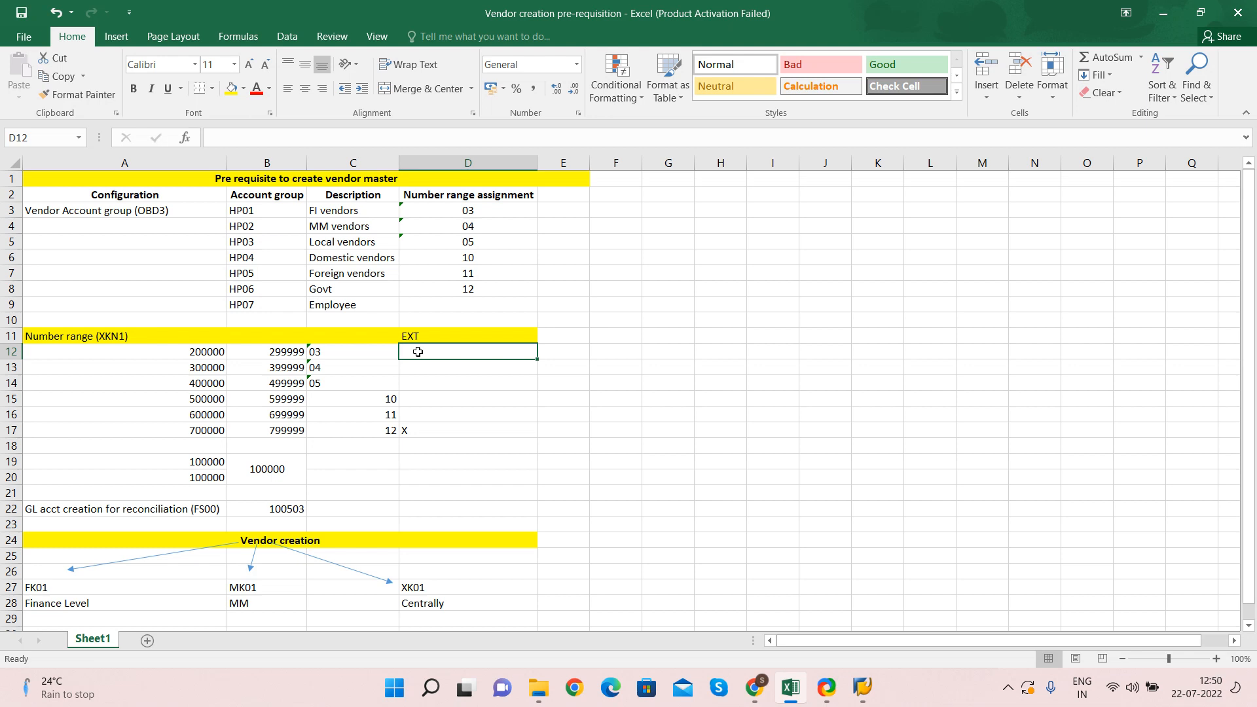
pyautogui.click(412, 432)
pyautogui.click(198, 433)
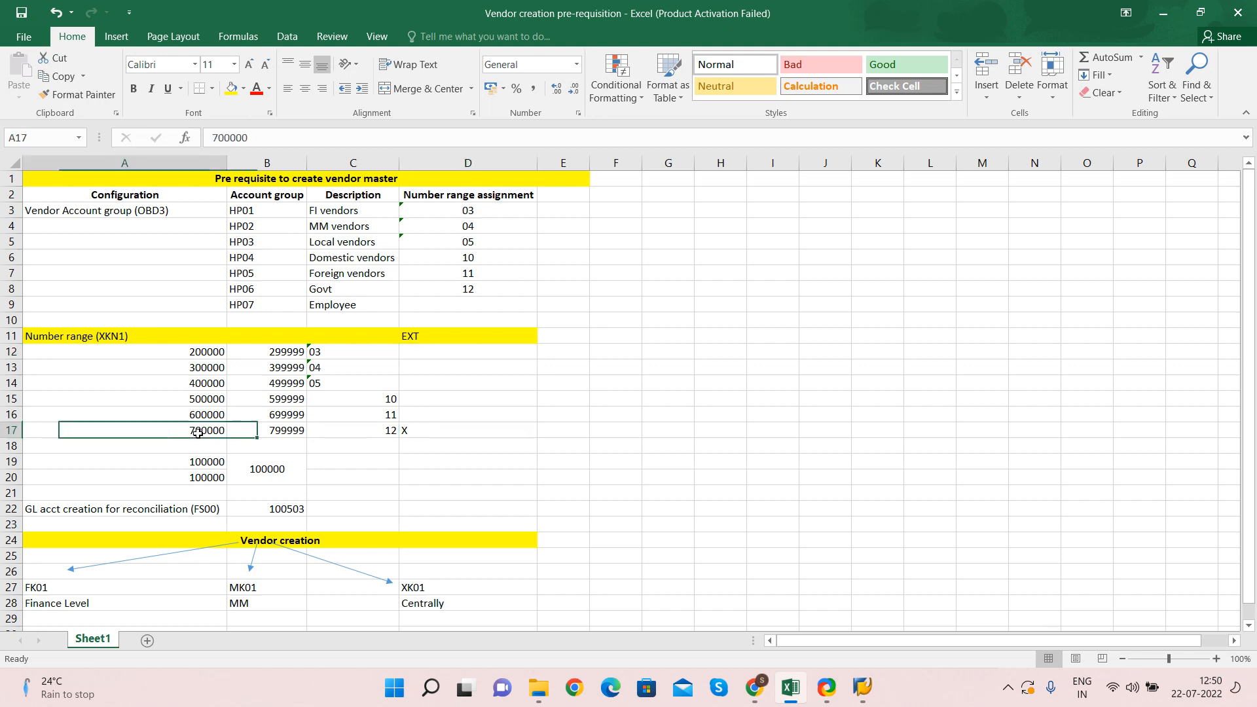
pyautogui.moveTo(197, 433); pyautogui.dragTo(318, 436)
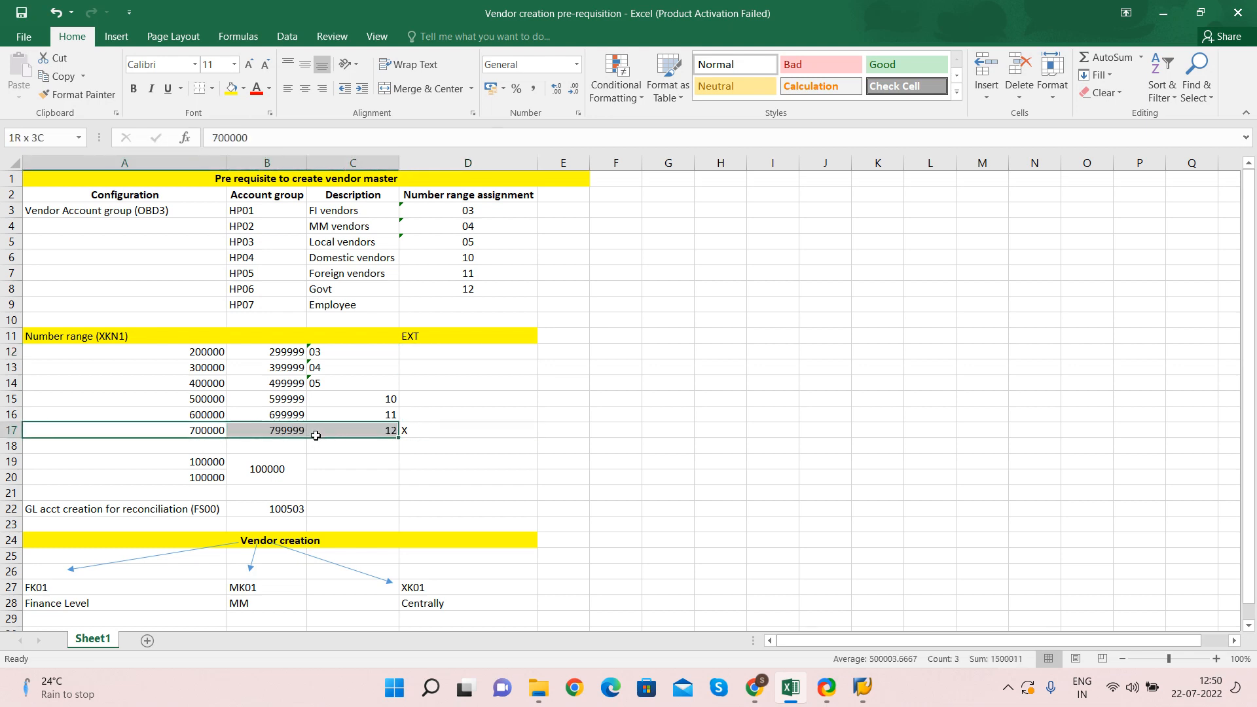
pyautogui.click(377, 429)
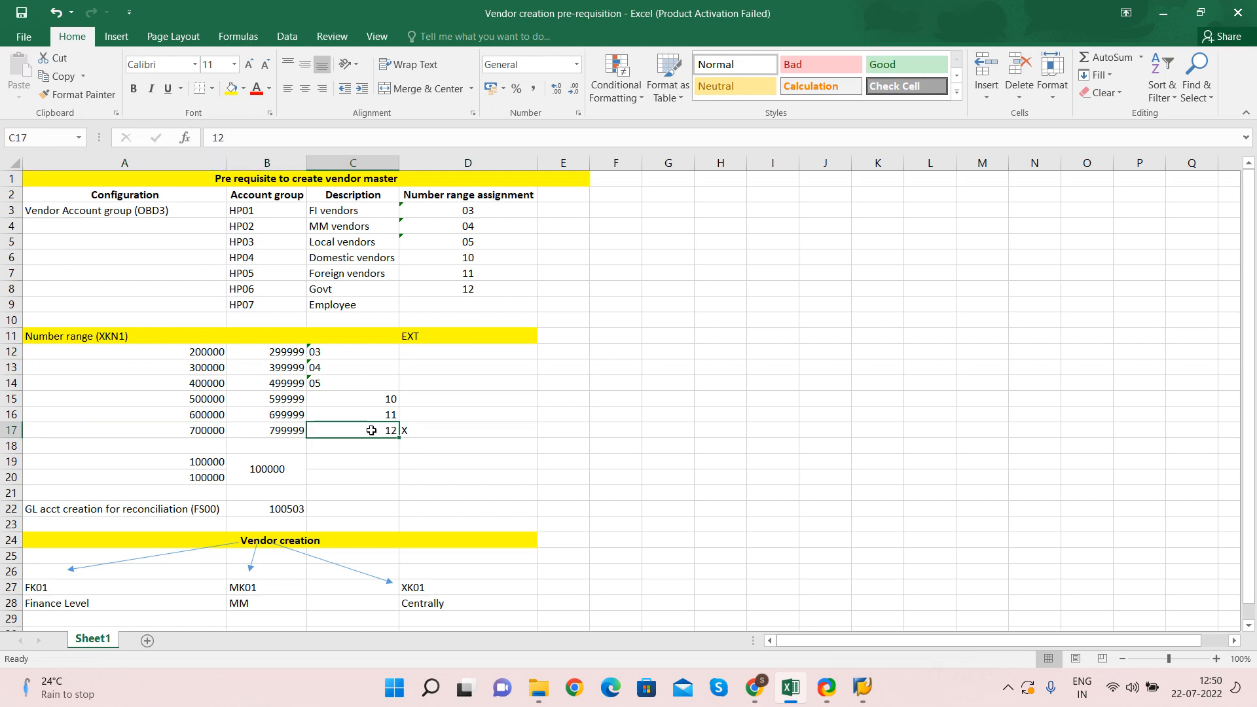
# Check the HP06 Govt group and the XKN1 assignments for HP01 to HP06
pyautogui.click(462, 287)
pyautogui.click(335, 287)
pyautogui.click(265, 290)
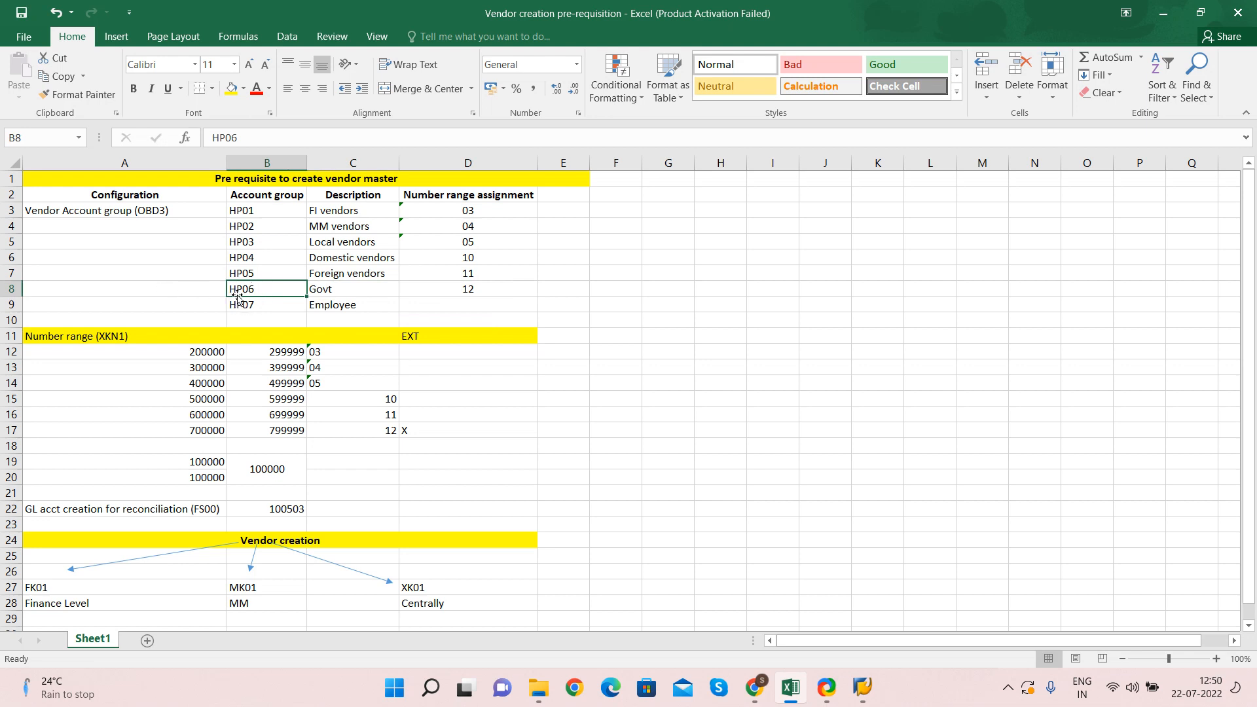
pyautogui.press('Right')
pyautogui.press('Right')
pyautogui.press('Right')
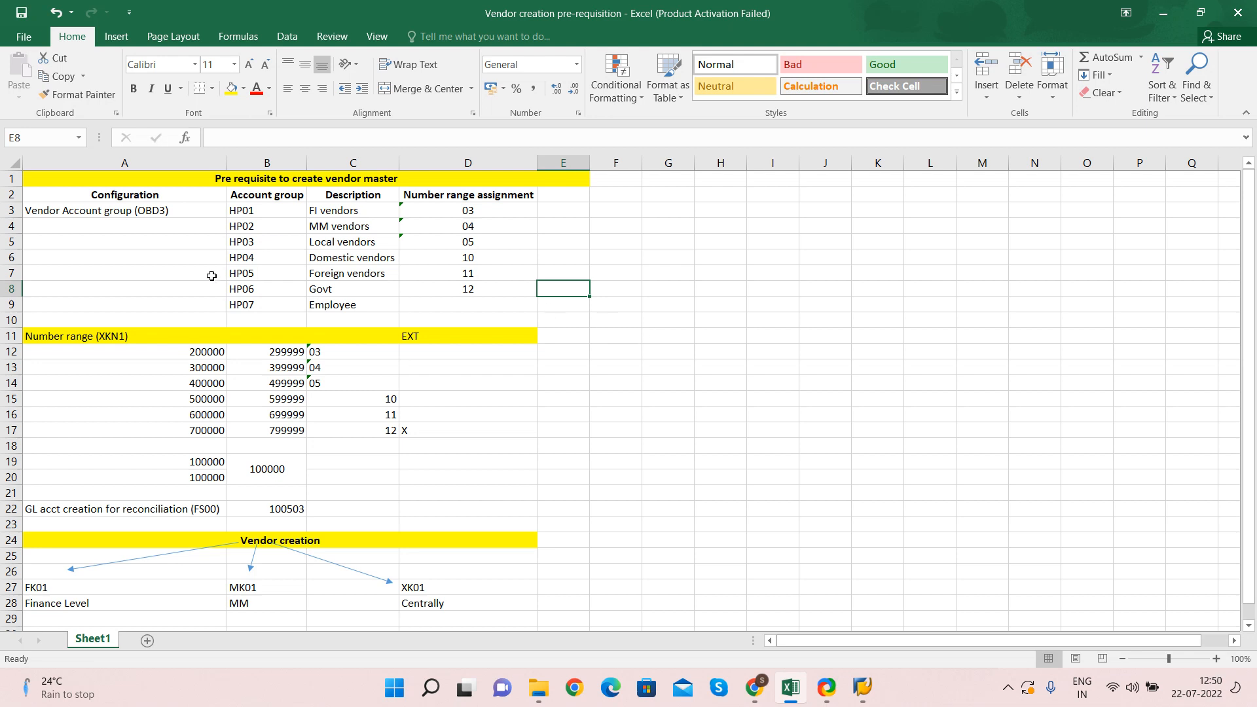
pyautogui.click(131, 336)
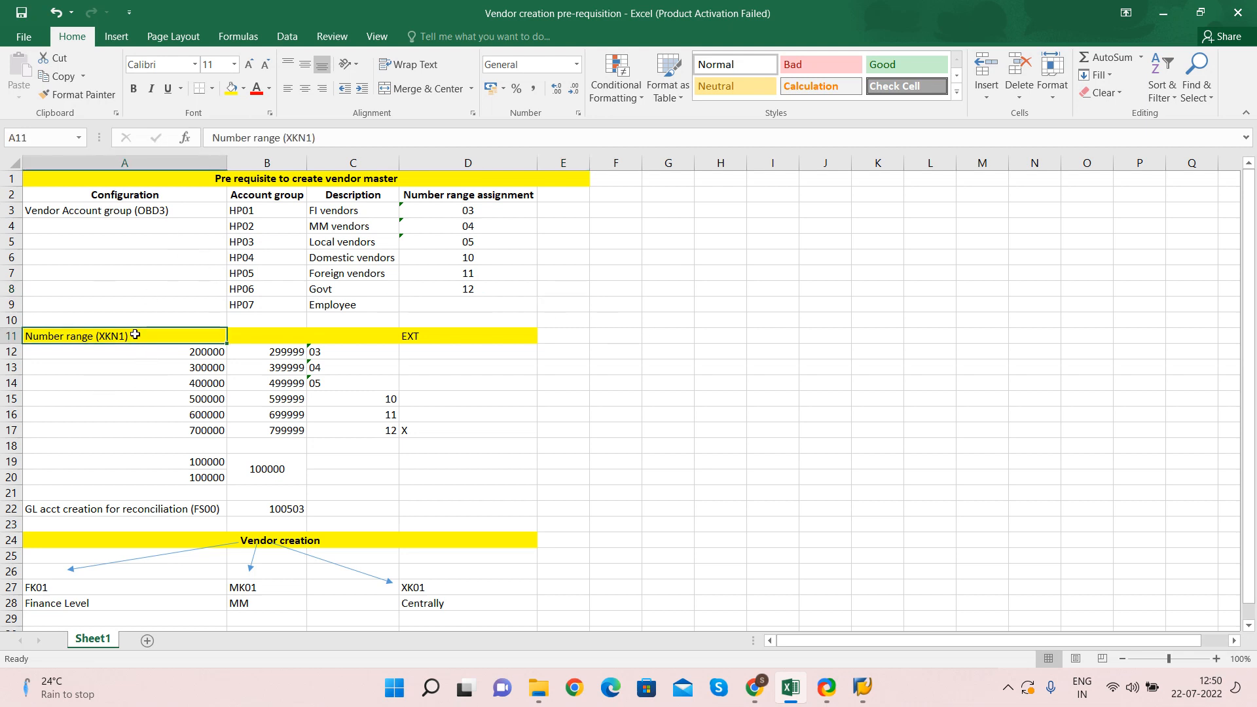
pyautogui.click(332, 351)
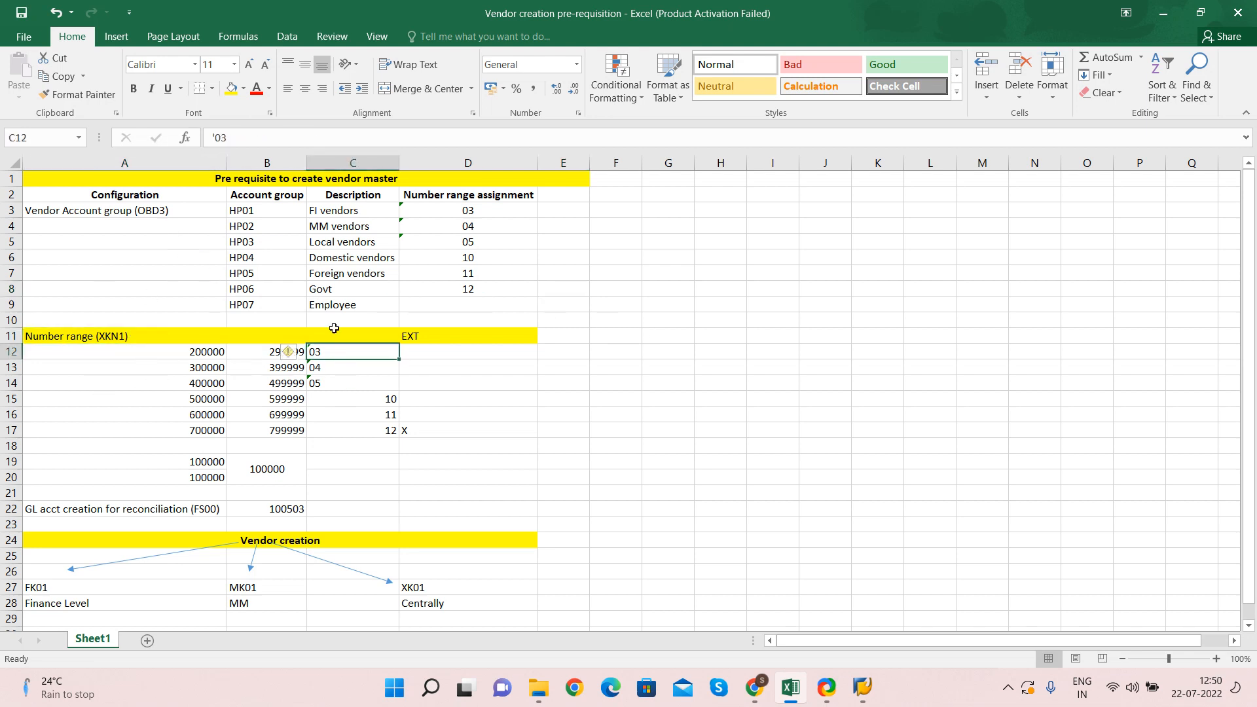
pyautogui.moveTo(454, 210); pyautogui.dragTo(457, 290)
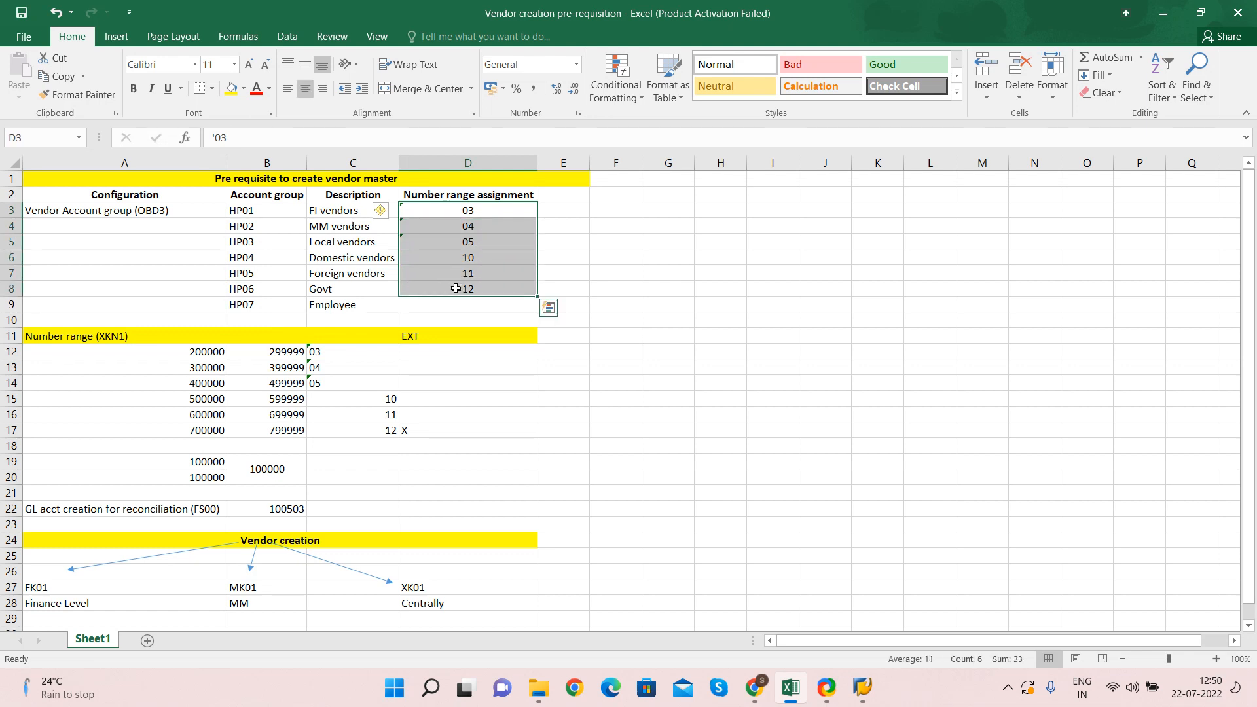
pyautogui.click(259, 205)
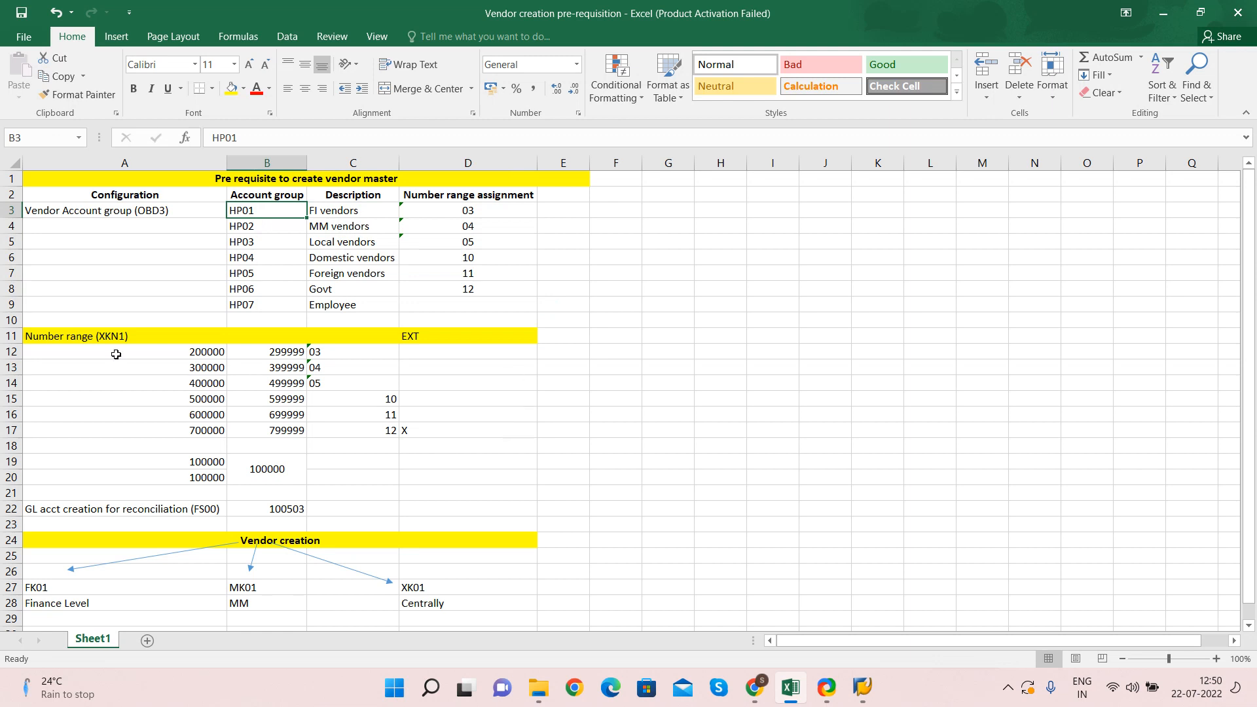
# Fill the GL acct creation for reconciliation (FS00) row with 100503 in yellow
pyautogui.click(149, 509)
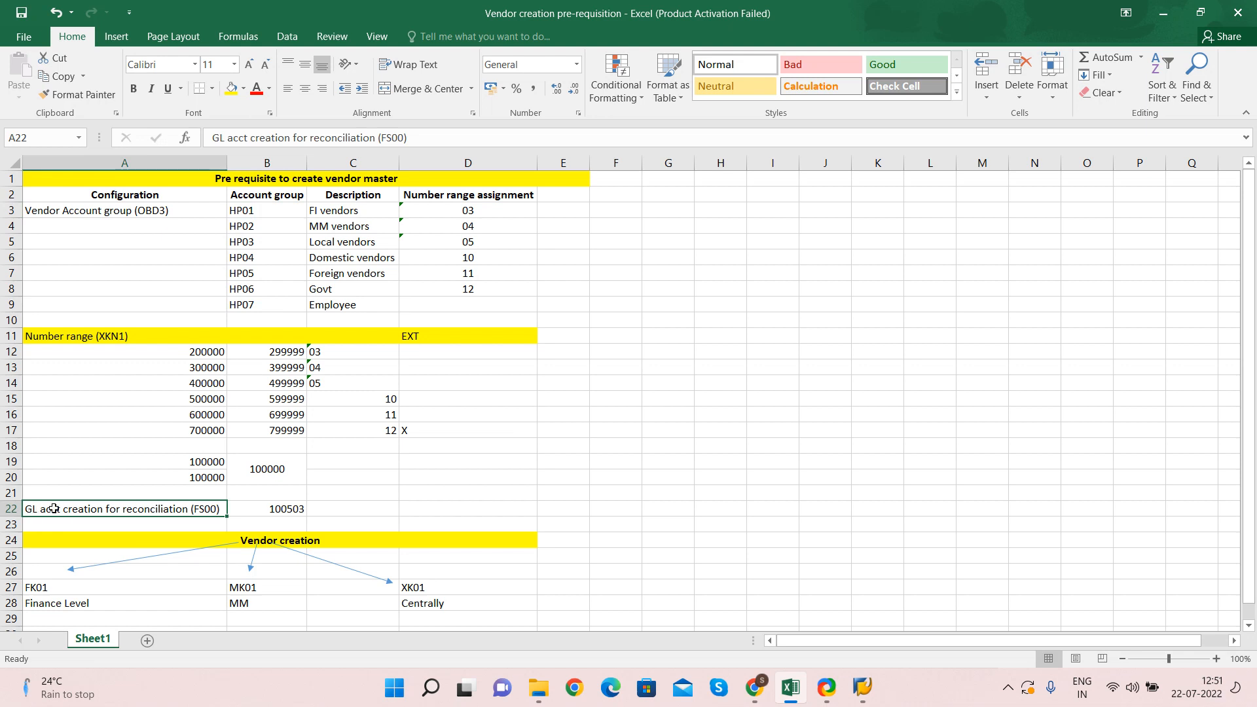
pyautogui.moveTo(54, 509); pyautogui.dragTo(277, 508)
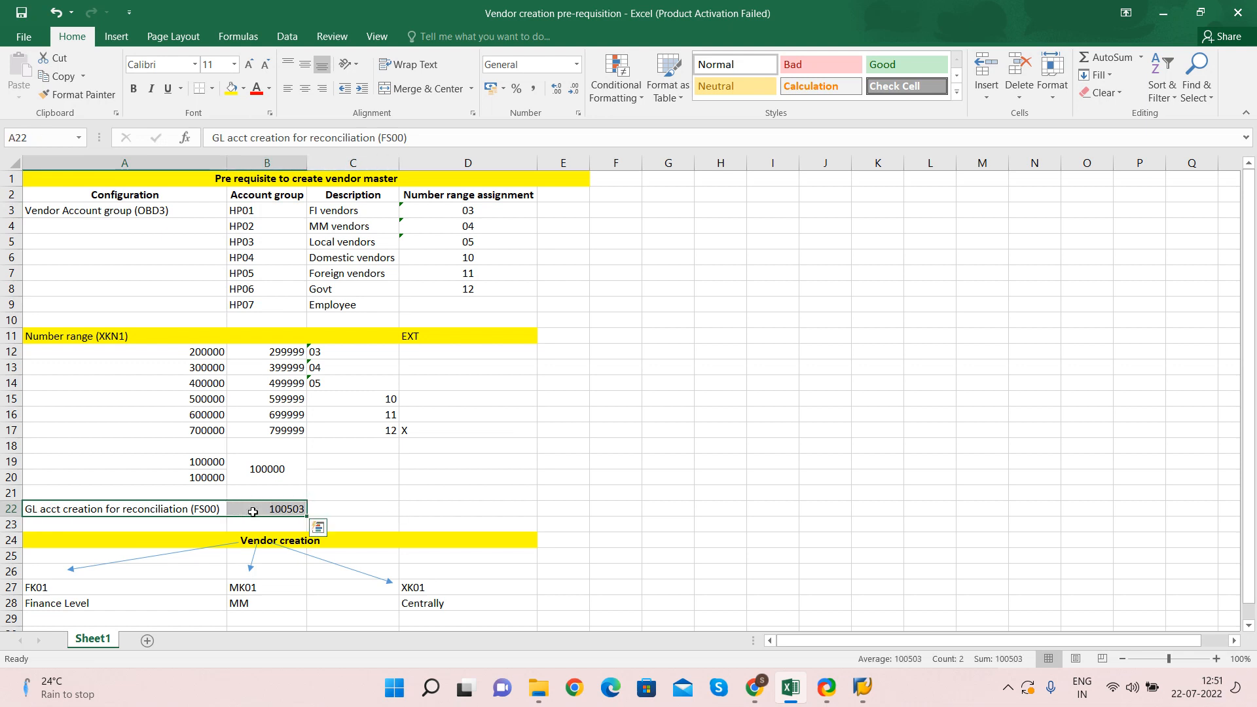
pyautogui.click(231, 87)
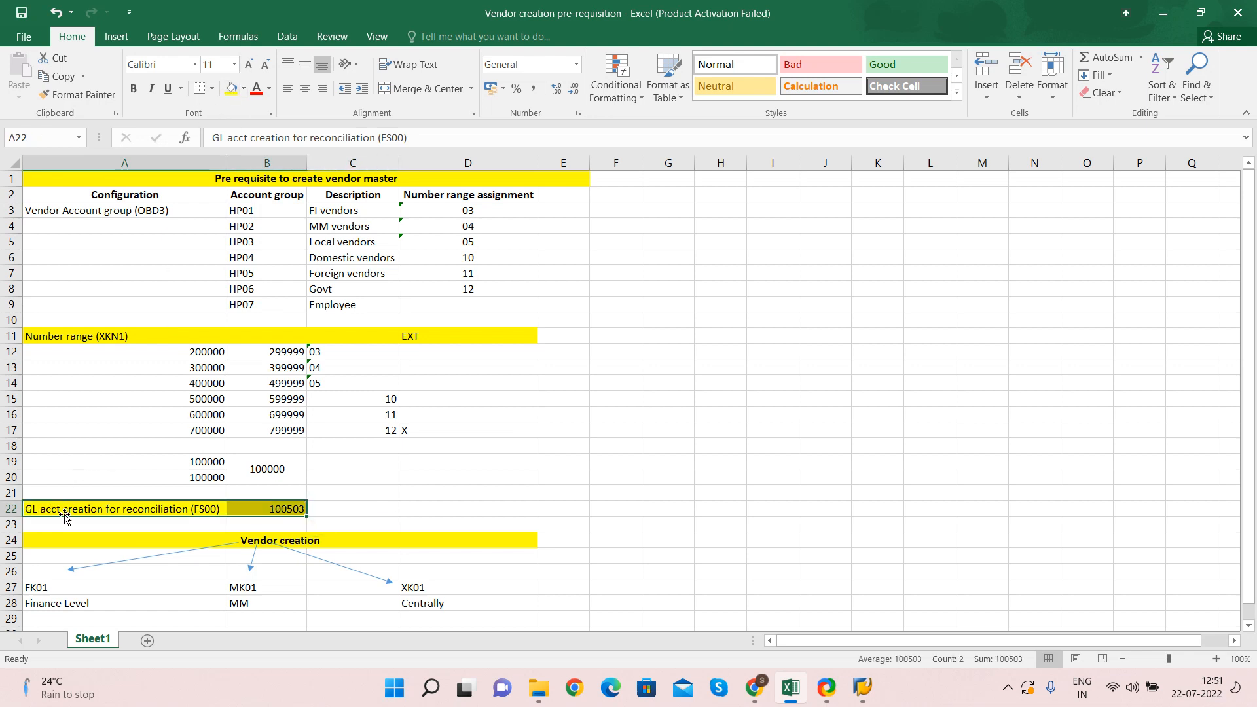
pyautogui.click(82, 506)
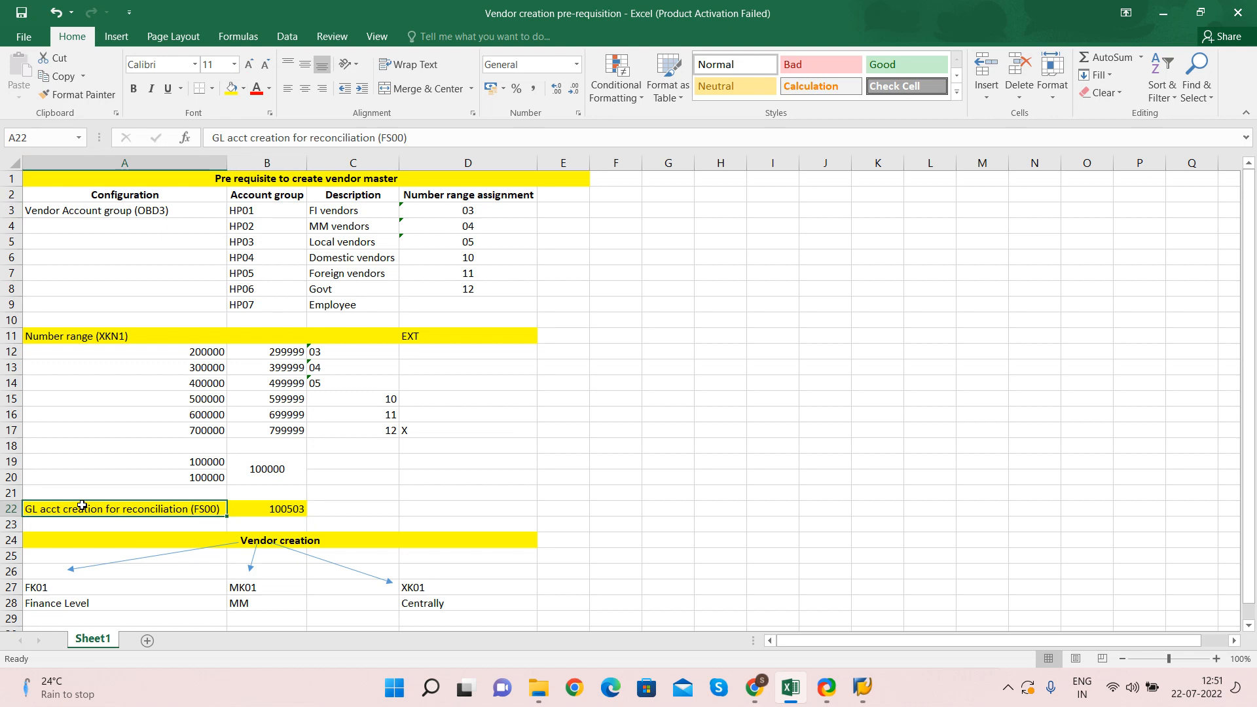
pyautogui.press('Right')
pyautogui.press('Right')
pyautogui.click(774, 296)
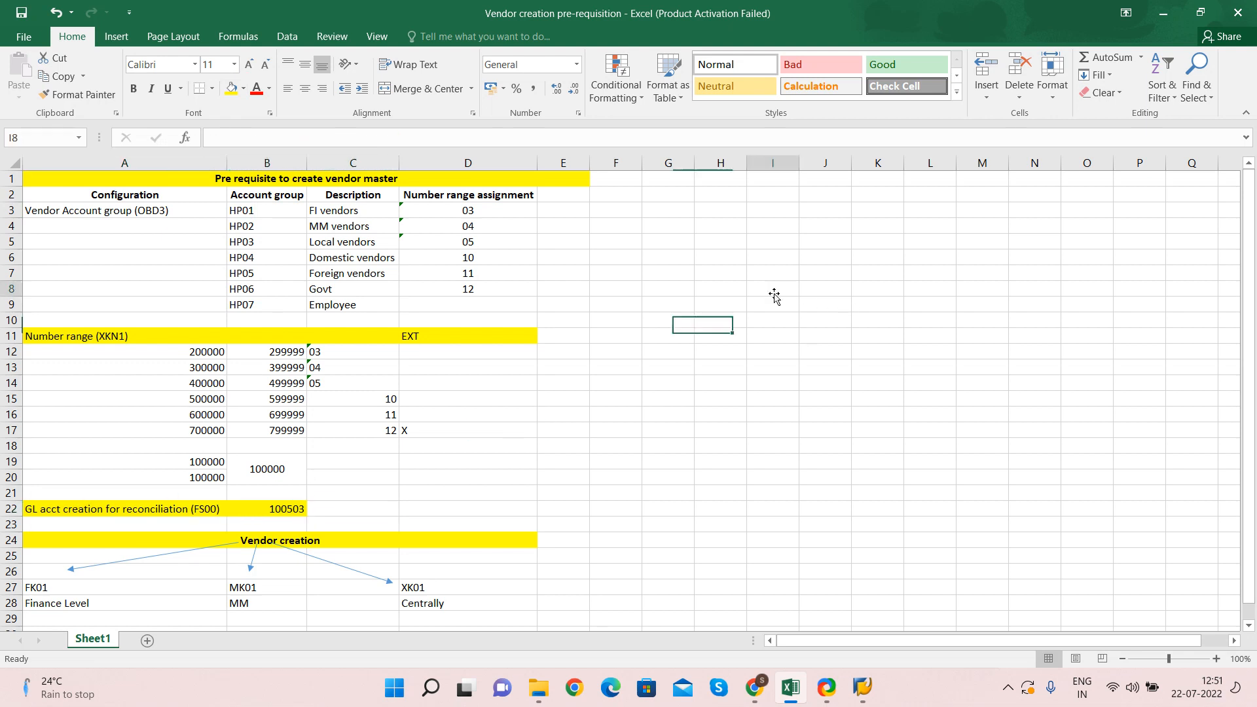
# Enter 'Balance sheet' in I8 with bold Liabilities (H9) and Assets (J9) headings below
pyautogui.write('Bal')
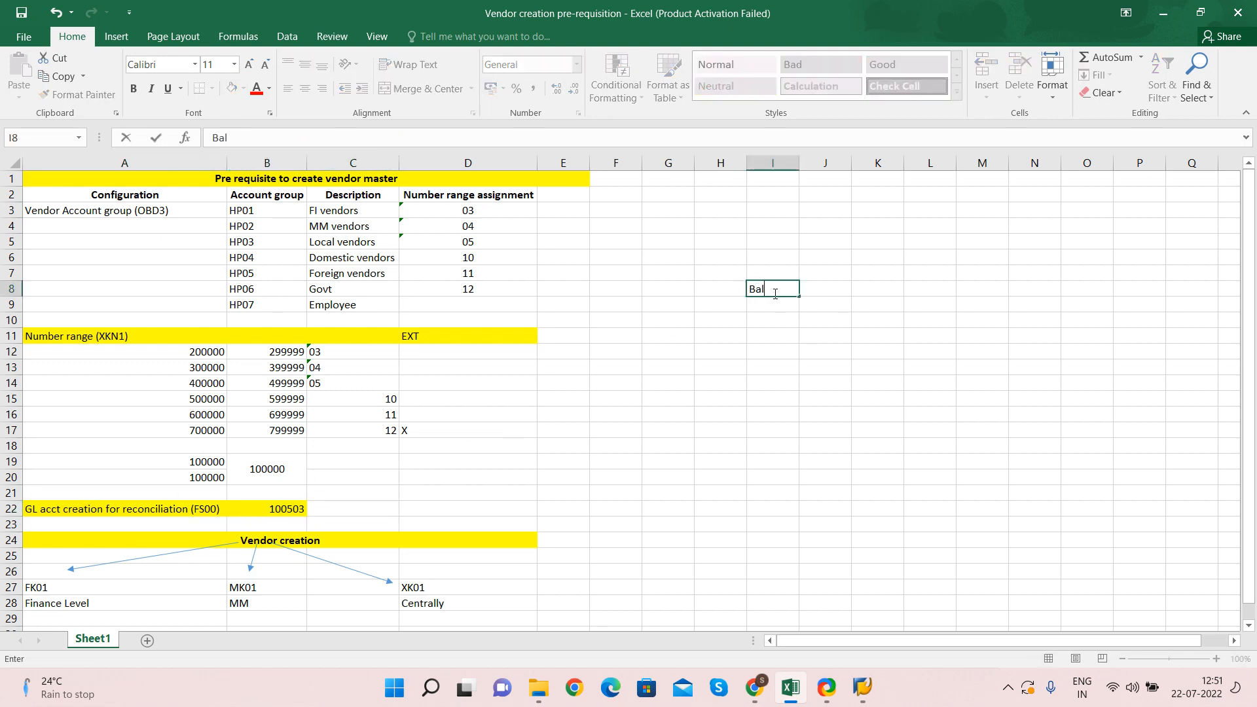
pyautogui.write('ance sheet')
pyautogui.hotkey('ctrl', 'Return')
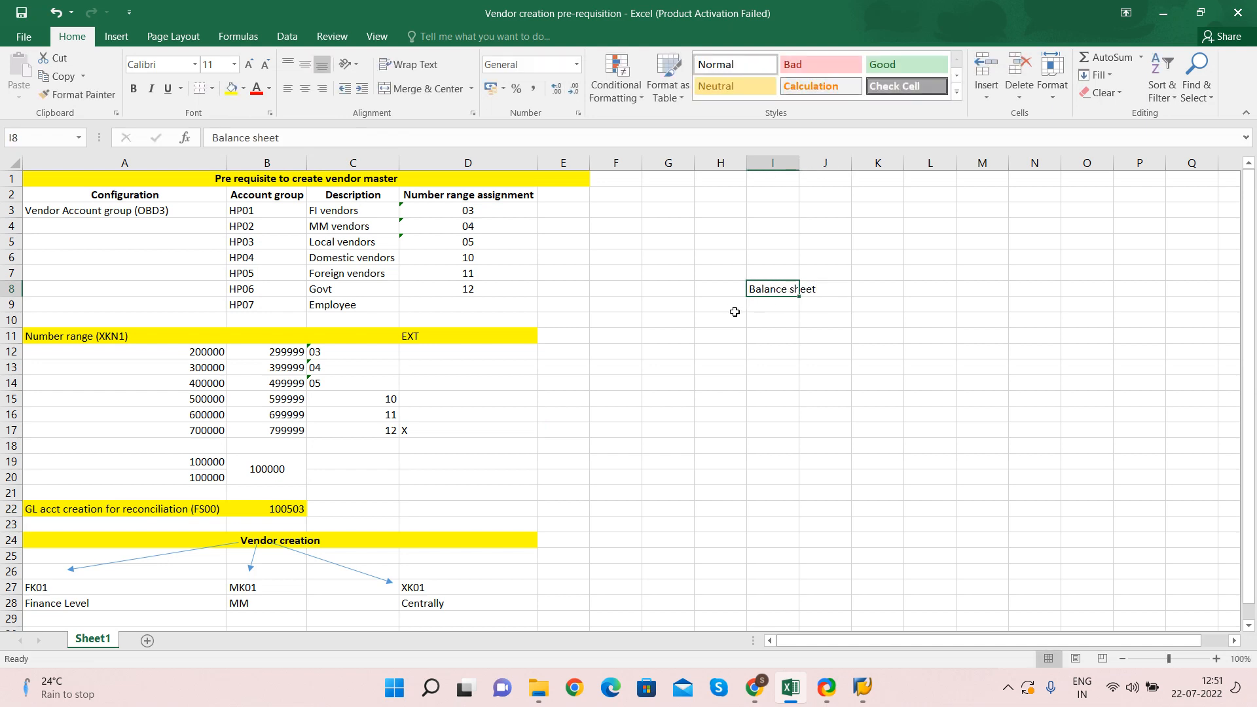
pyautogui.click(728, 308)
pyautogui.write('Li')
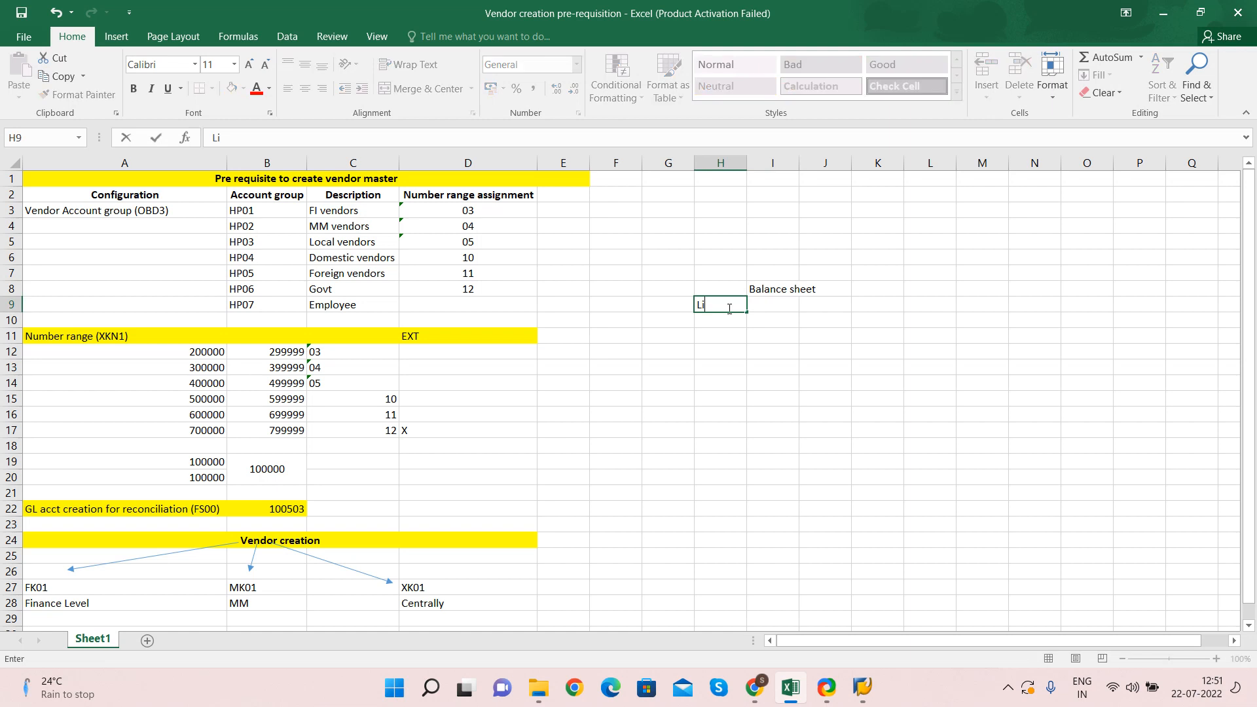
pyautogui.write('abilities')
pyautogui.press('Tab')
pyautogui.press('Tab')
pyautogui.write('Asse')
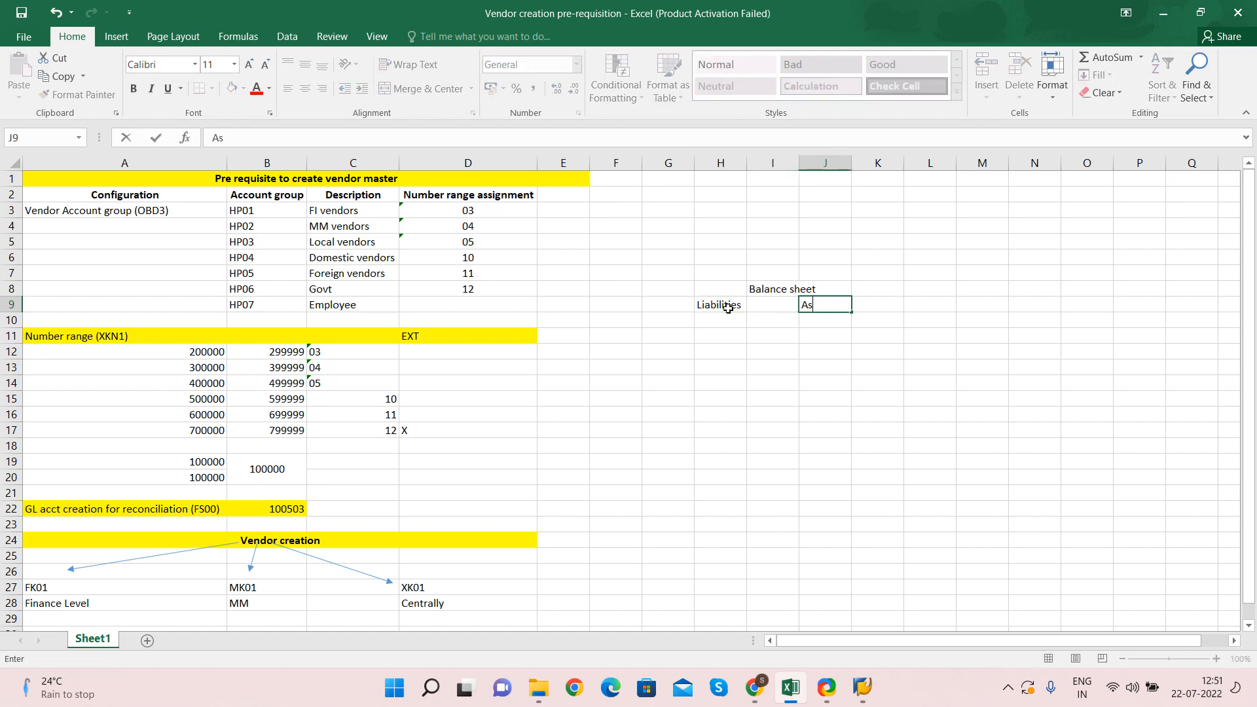
pyautogui.press('Left')
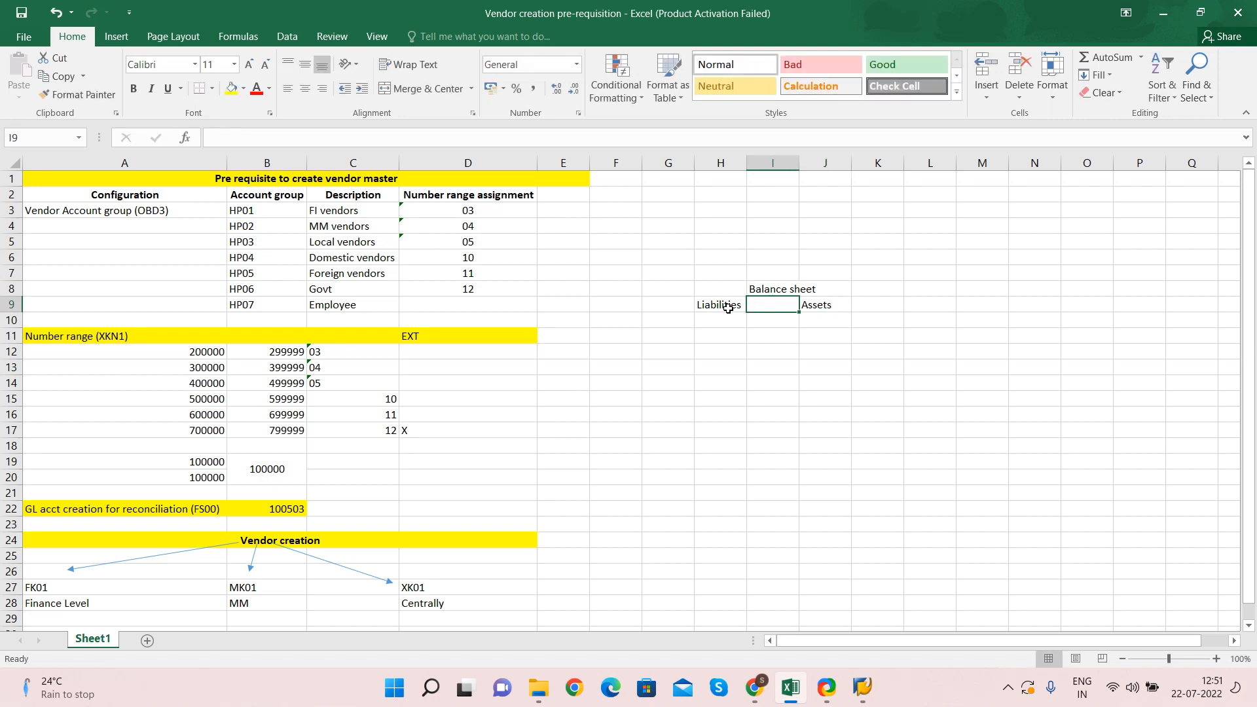
pyautogui.click(728, 308)
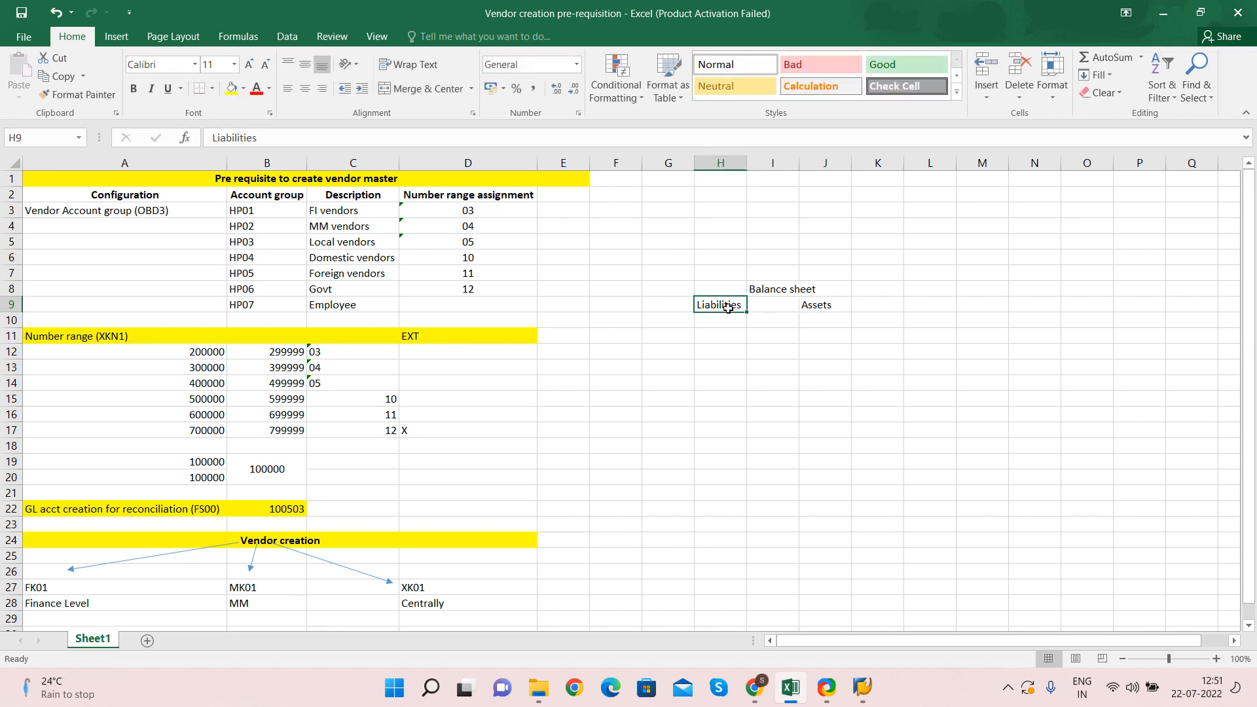
pyautogui.hotkey('ctrl', 'b')
pyautogui.press('Right')
pyautogui.press('Right')
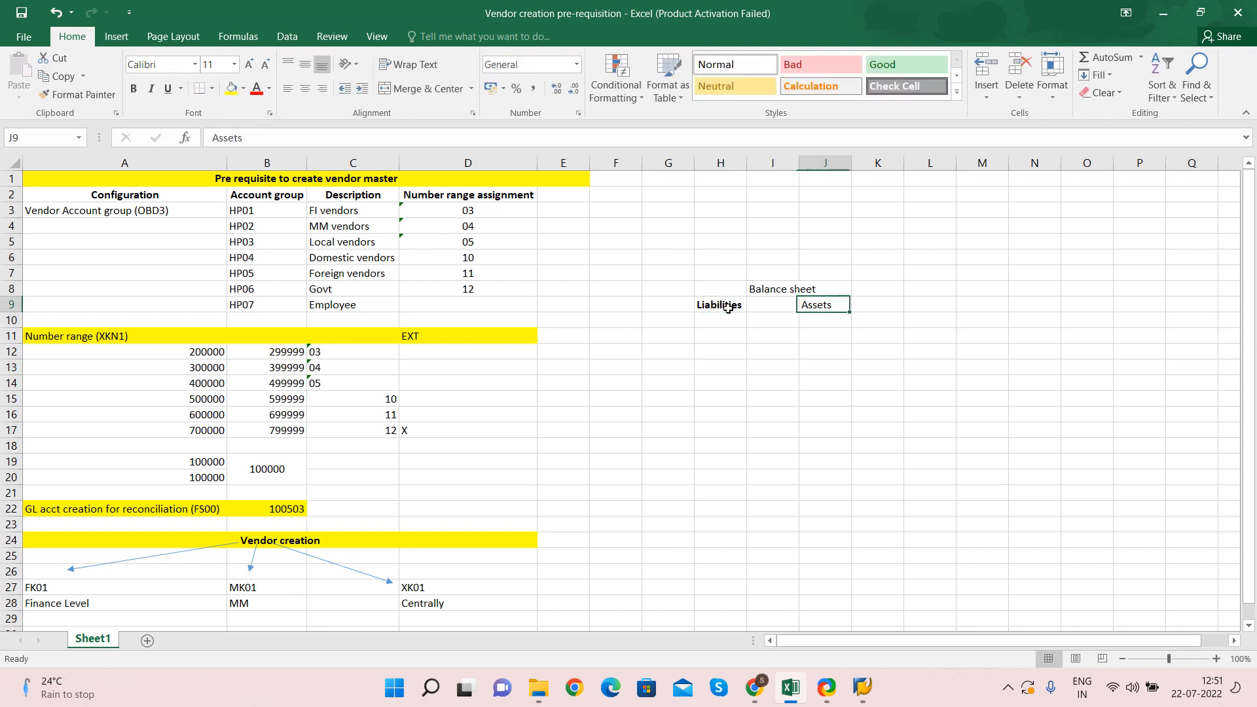
pyautogui.hotkey('ctrl', 'b')
pyautogui.press('Down')
pyautogui.press('Left')
pyautogui.press('Left')
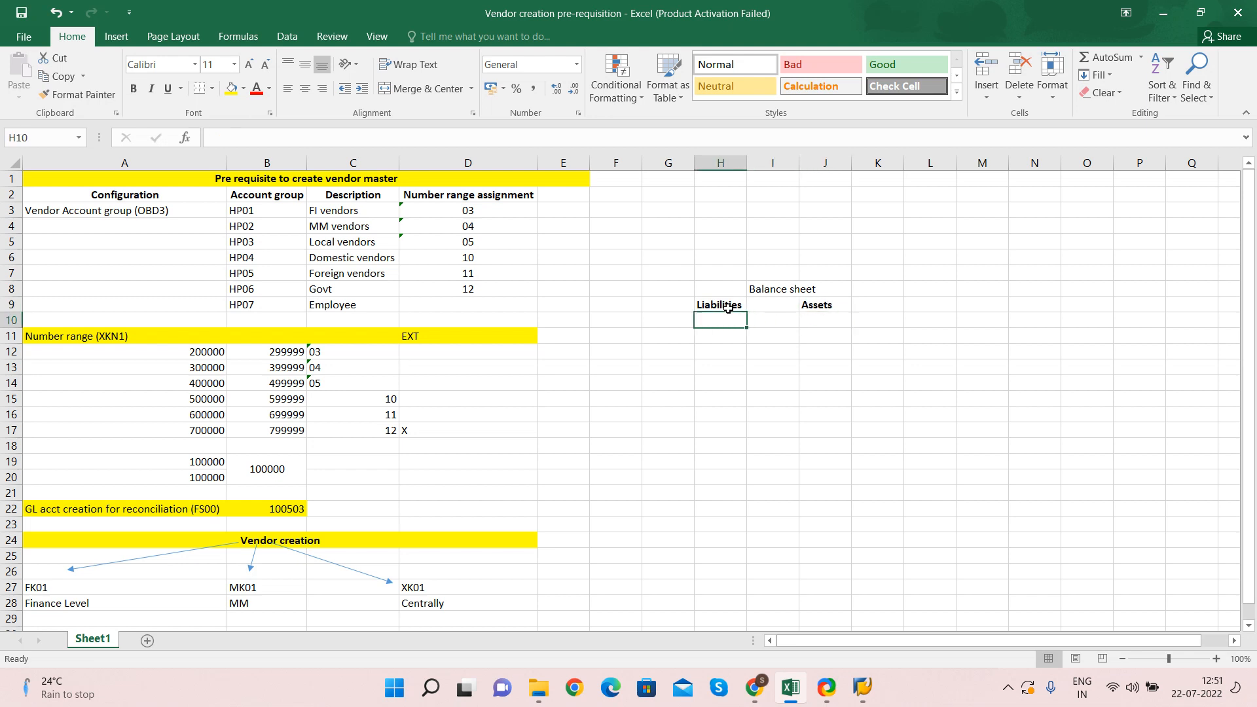
# List Capital, Short term loan and Sundry creditors under Liabilities and widen column H
pyautogui.write('Capital')
pyautogui.press('Return')
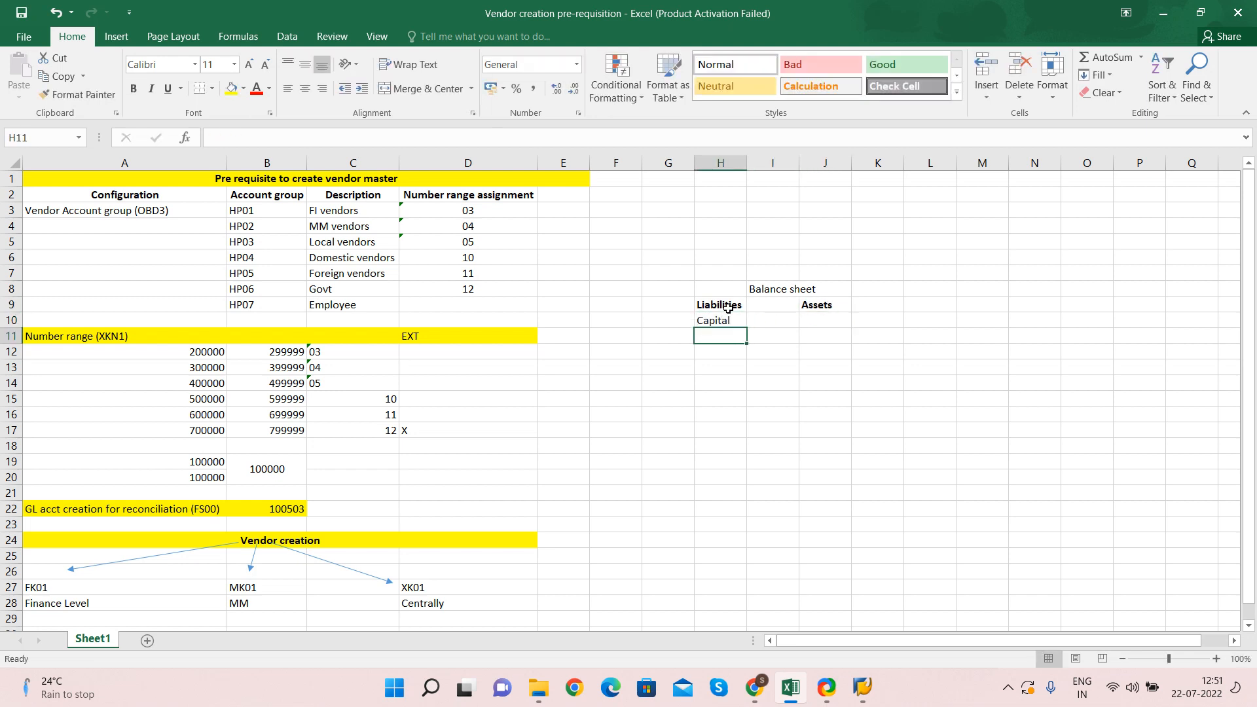
pyautogui.write('Sh')
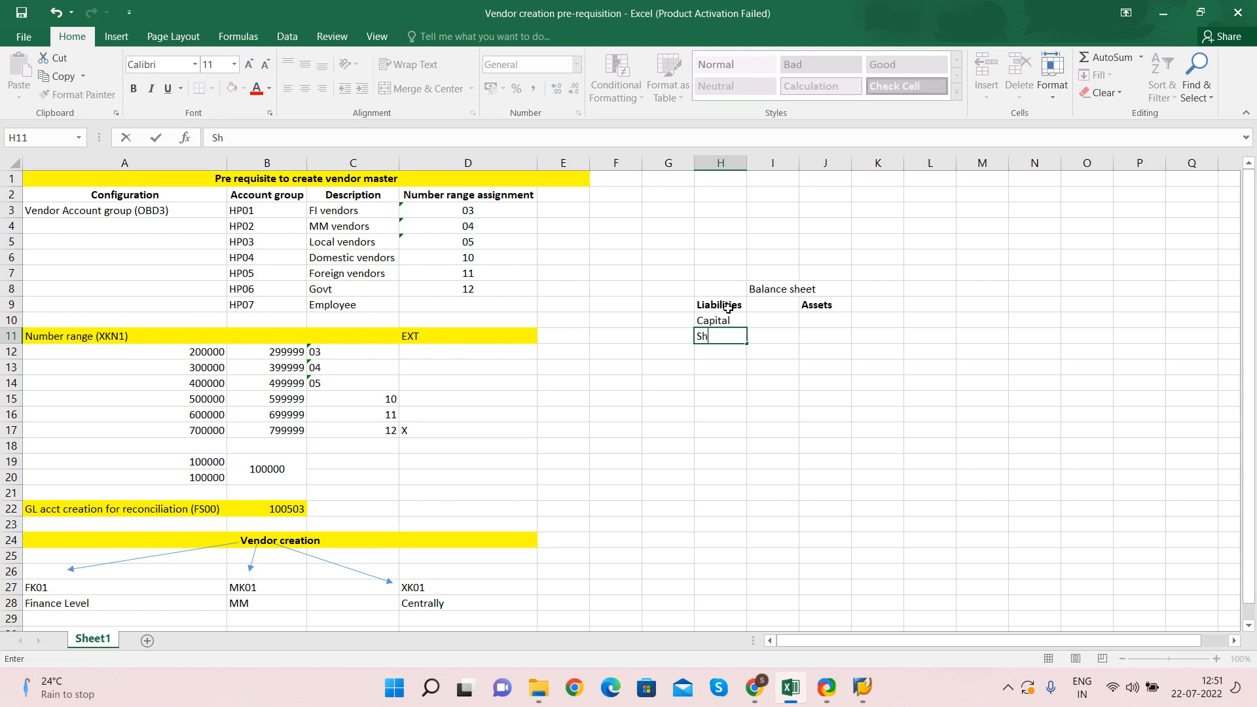
pyautogui.write('ort term loan')
pyautogui.press('Return')
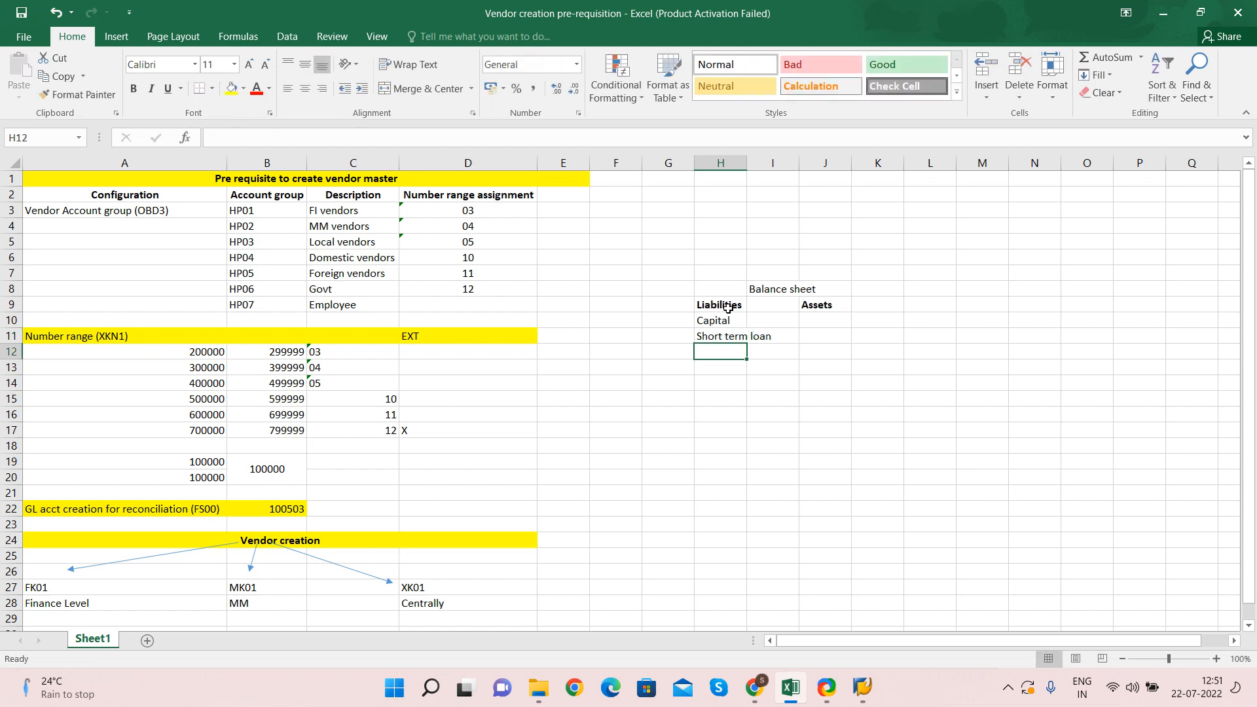
pyautogui.write('Sund')
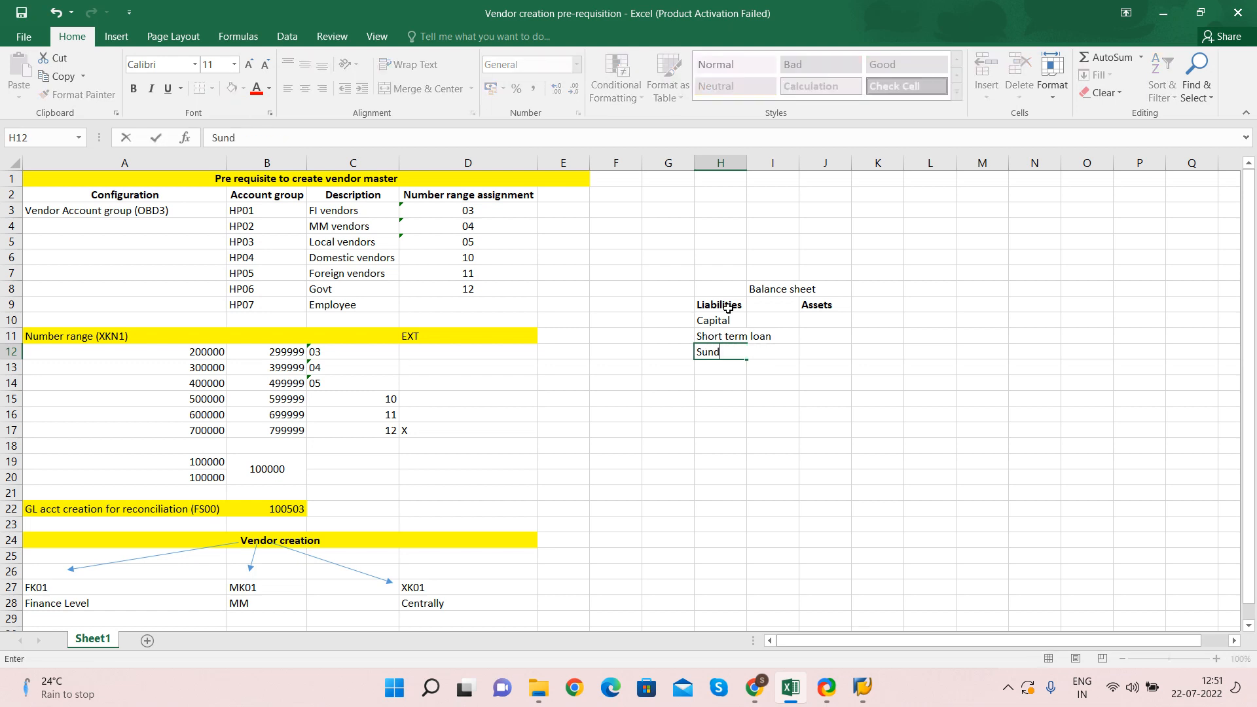
pyautogui.write('ry creditors')
pyautogui.press('Tab')
pyautogui.press('Tab')
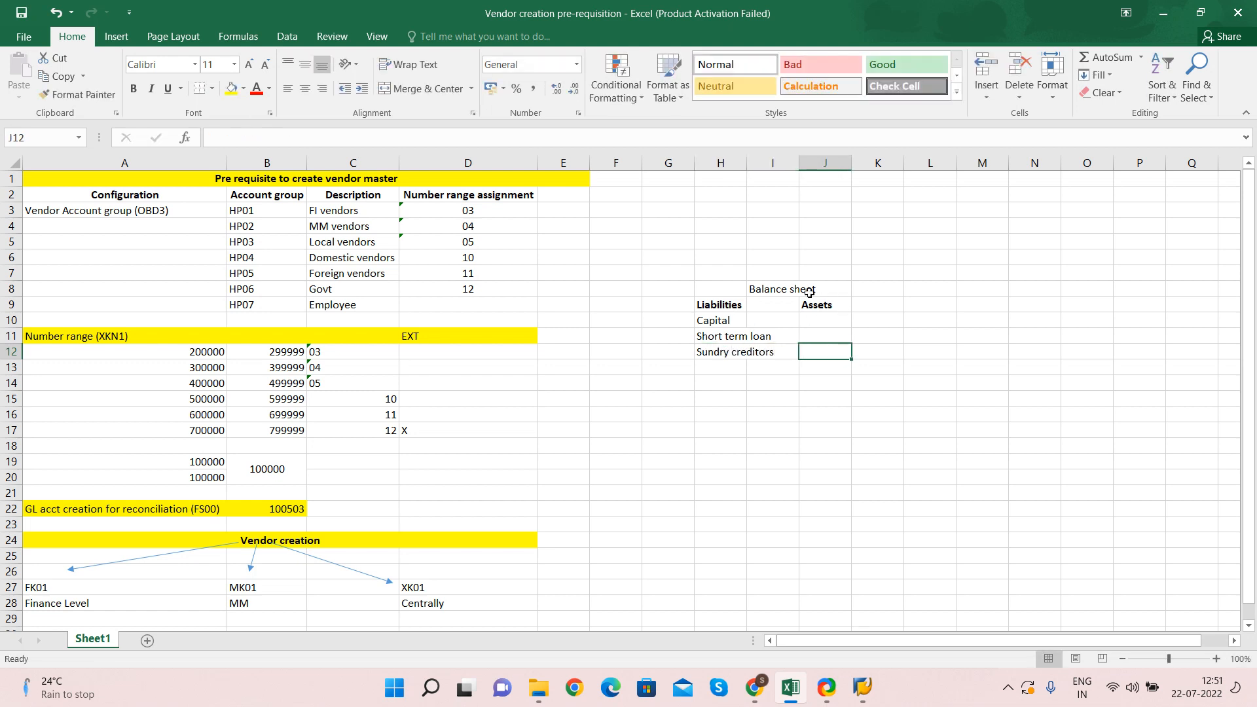
pyautogui.moveTo(747, 163); pyautogui.dragTo(777, 163)
# Enter Fixed Asset and Current Asset in J10 and J11 under Assets
pyautogui.click(855, 319)
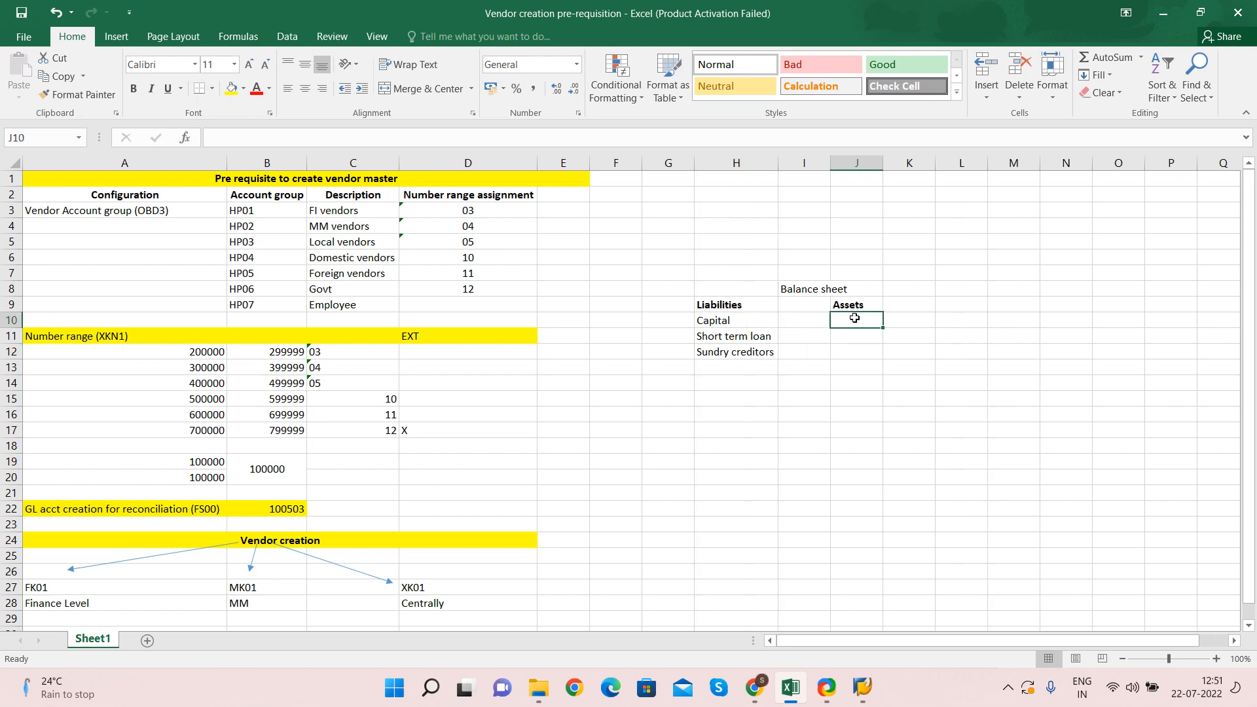
pyautogui.write('Fi')
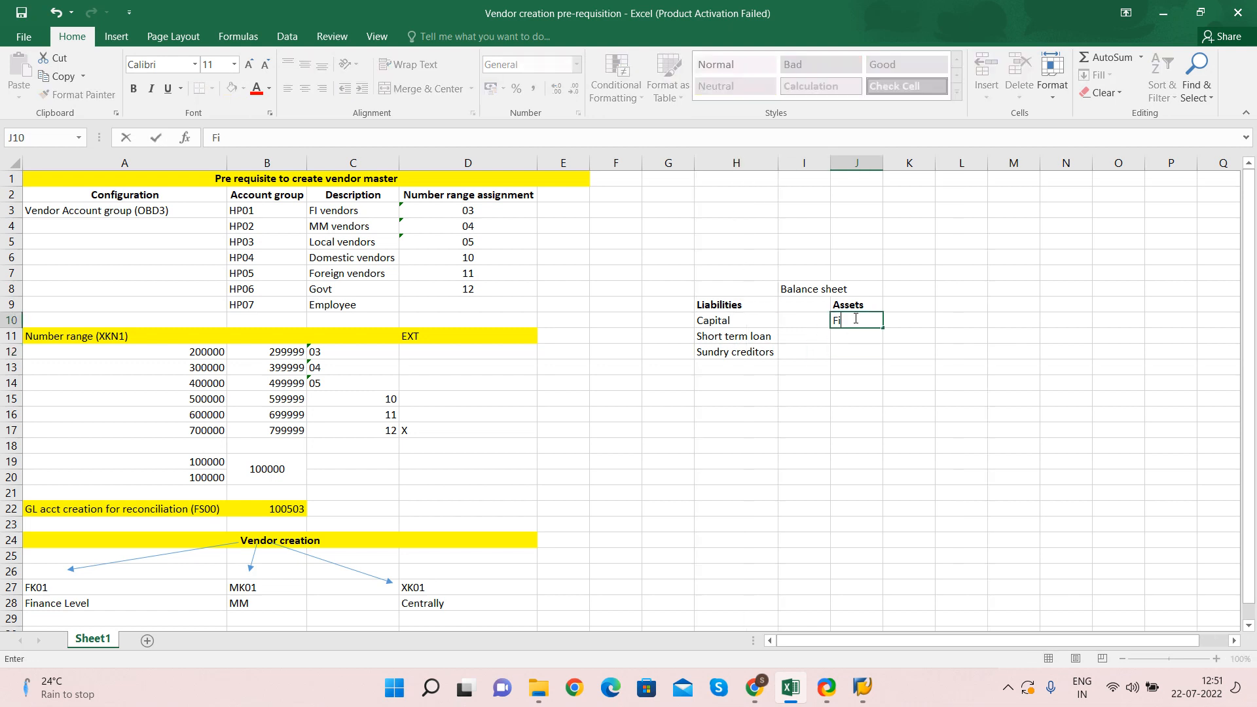
pyautogui.write('xed Asset')
pyautogui.press('Return')
pyautogui.write('Cu')
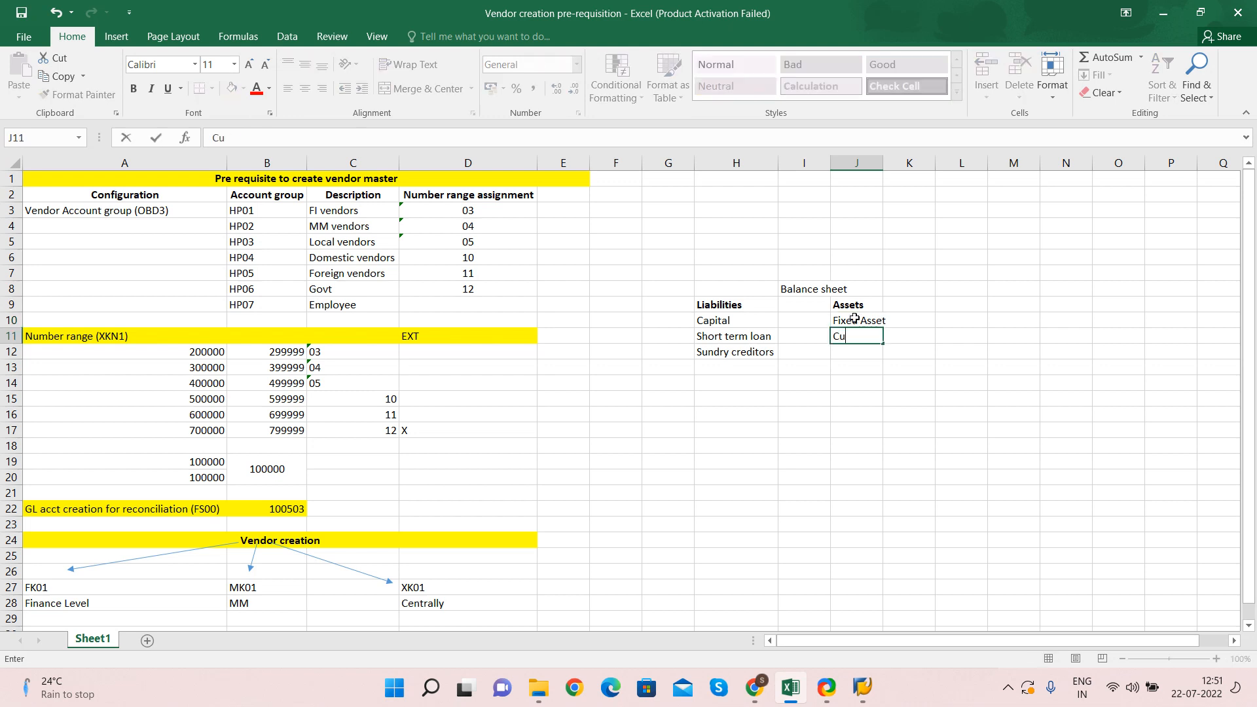
pyautogui.write('rrent Asse')
pyautogui.press('Return')
pyautogui.press('Up')
pyautogui.press('Up')
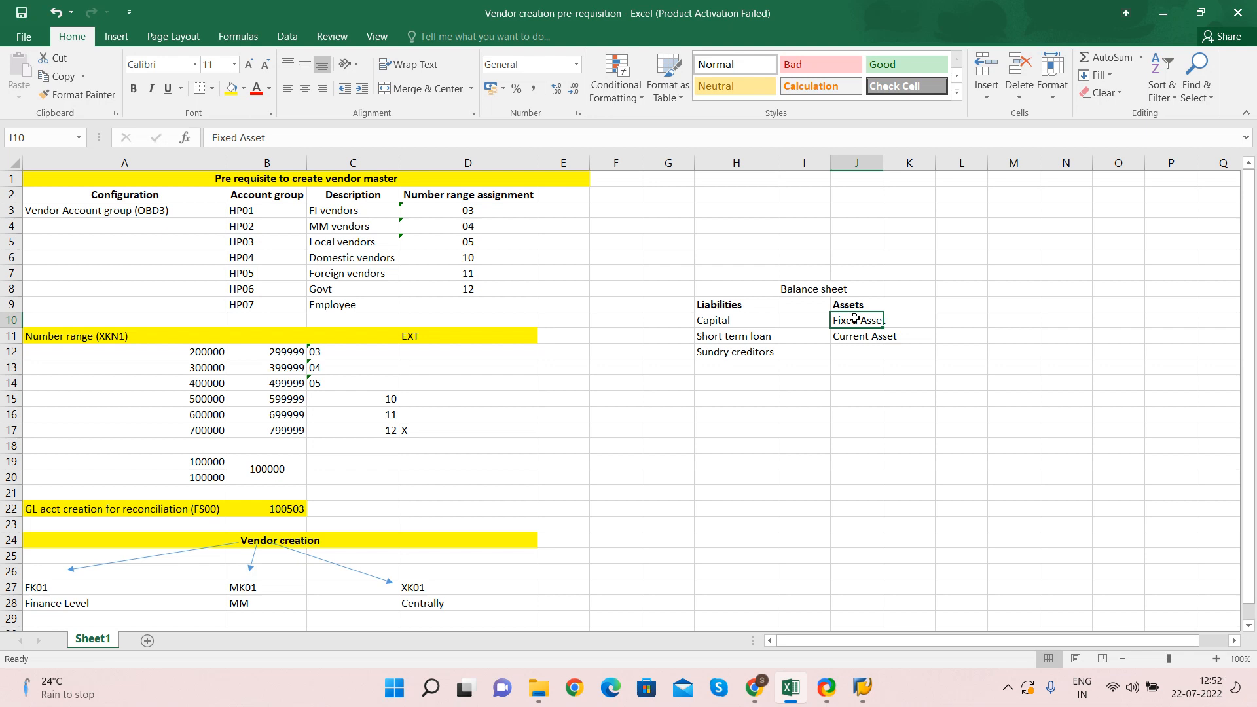
pyautogui.press('Down')
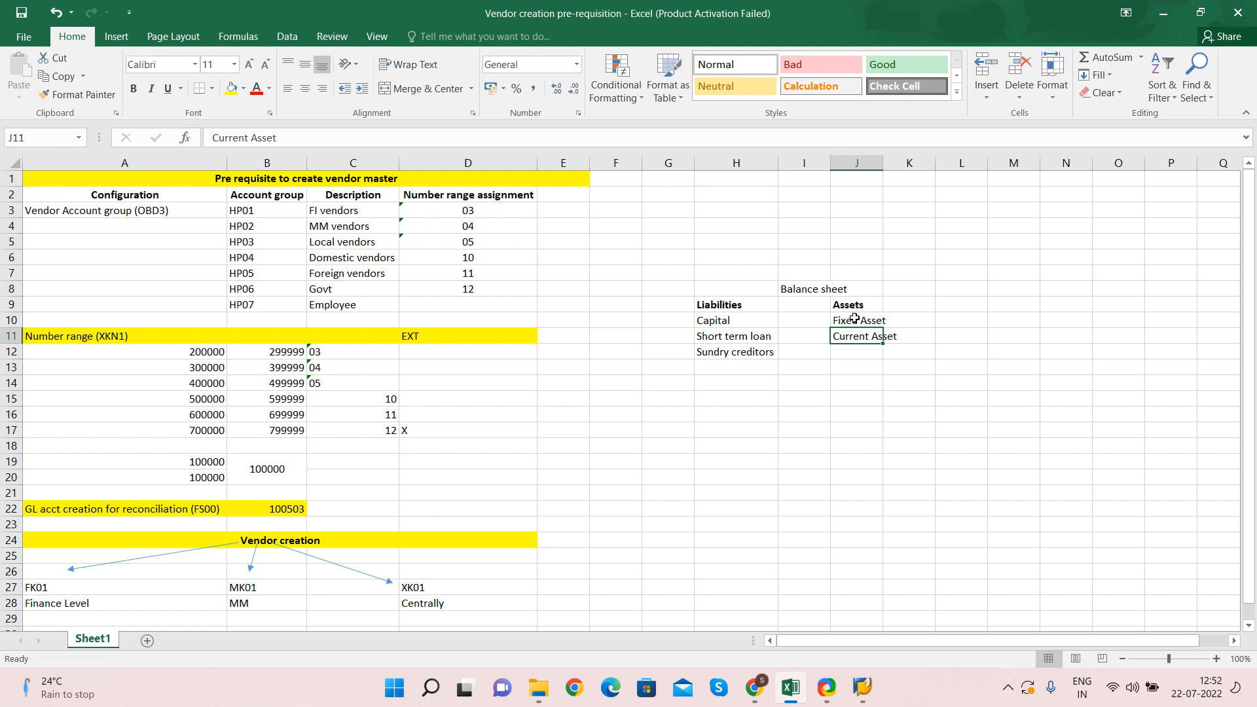
pyautogui.press('Down')
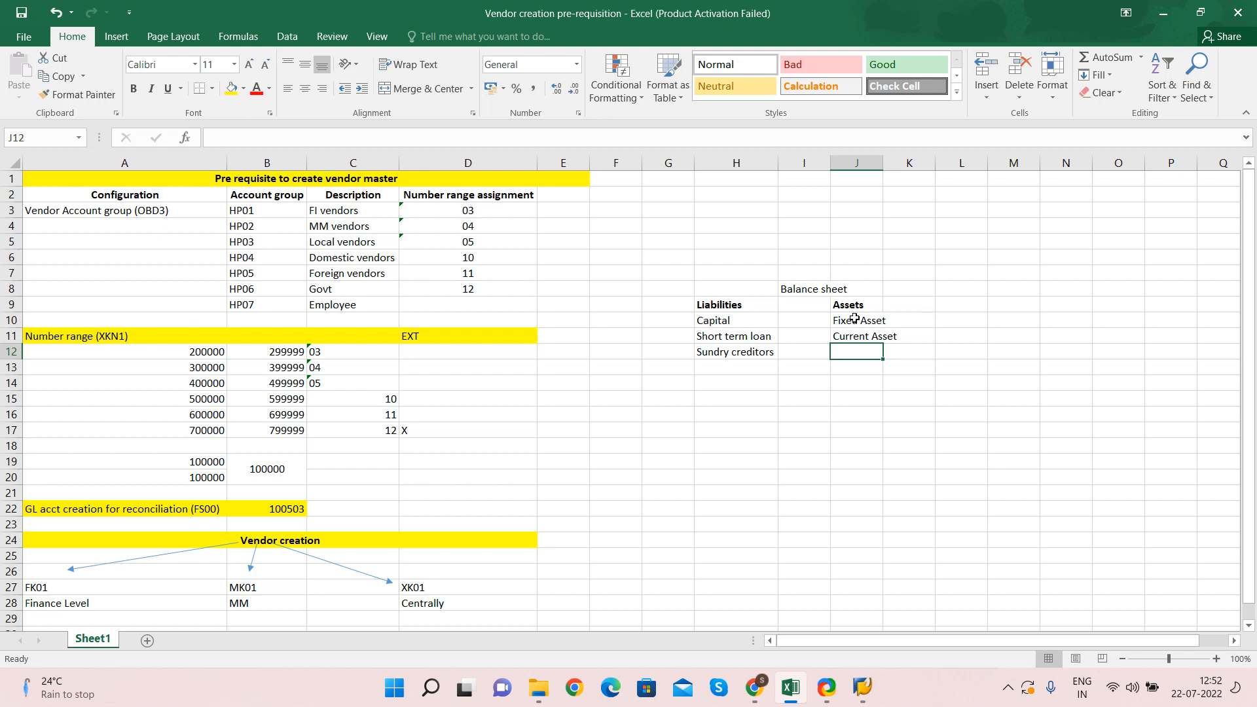
# Add Sr Drs as the third asset in J12 and select the table H9:K12
pyautogui.write('Sundr')
pyautogui.press('BackSpace')
pyautogui.press('BackSpace')
pyautogui.press('BackSpace')
pyautogui.press('BackSpace')
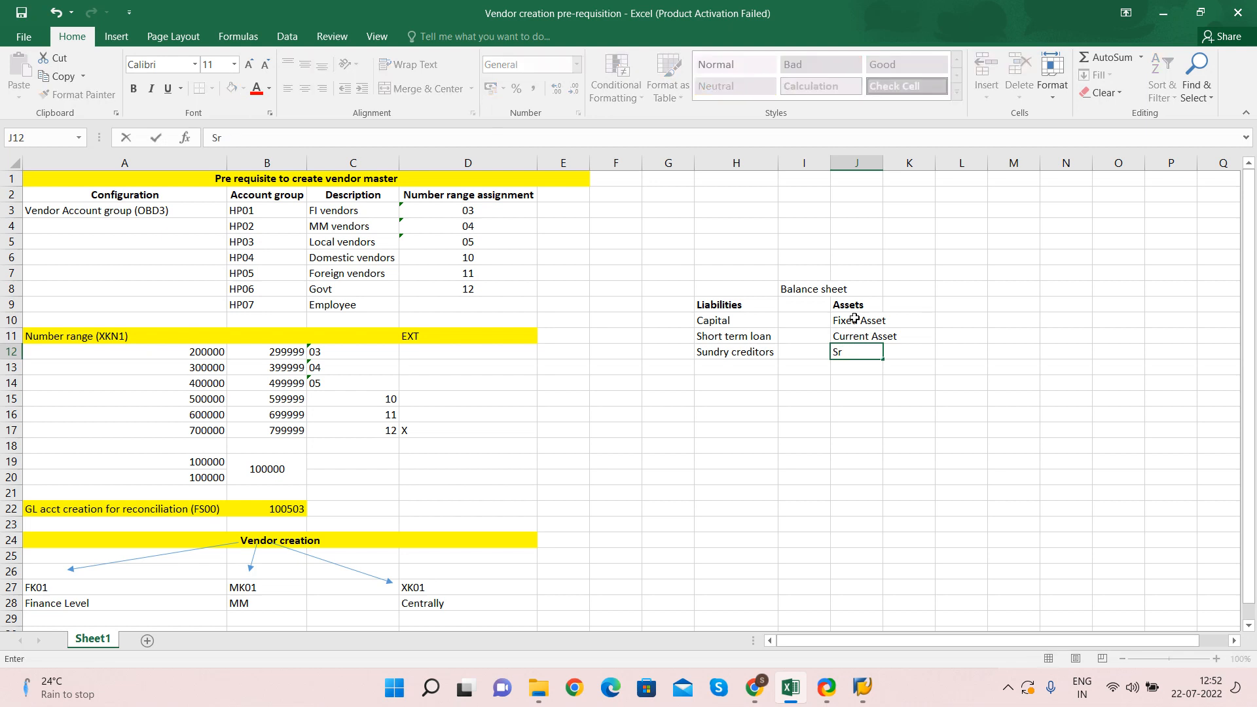
pyautogui.write('r credits')
pyautogui.press('BackSpace')
pyautogui.press('BackSpace')
pyautogui.press('BackSpace')
pyautogui.press('BackSpace')
pyautogui.press('BackSpace')
pyautogui.press('BackSpace')
pyautogui.write('Drs')
pyautogui.hotkey('ctrl', 'Return')
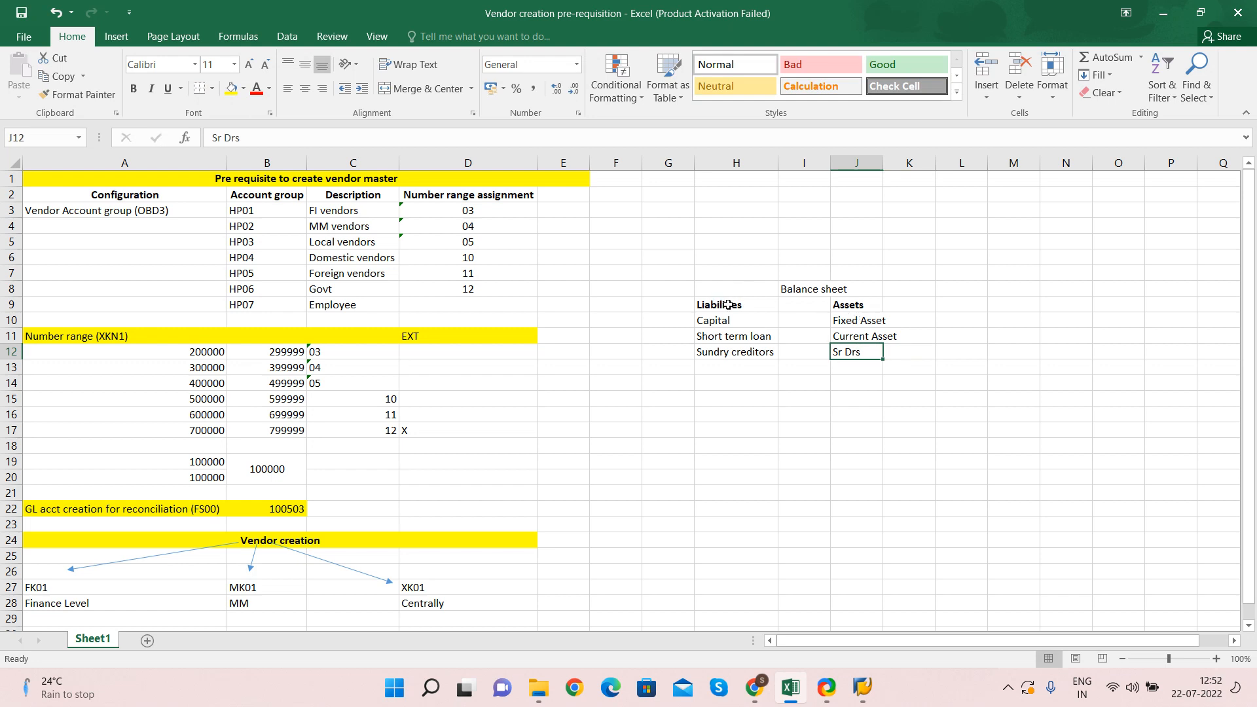
pyautogui.moveTo(728, 305)
pyautogui.mouseDown()
pyautogui.moveTo(877, 357)
pyautogui.moveTo(917, 353)
pyautogui.mouseUp()
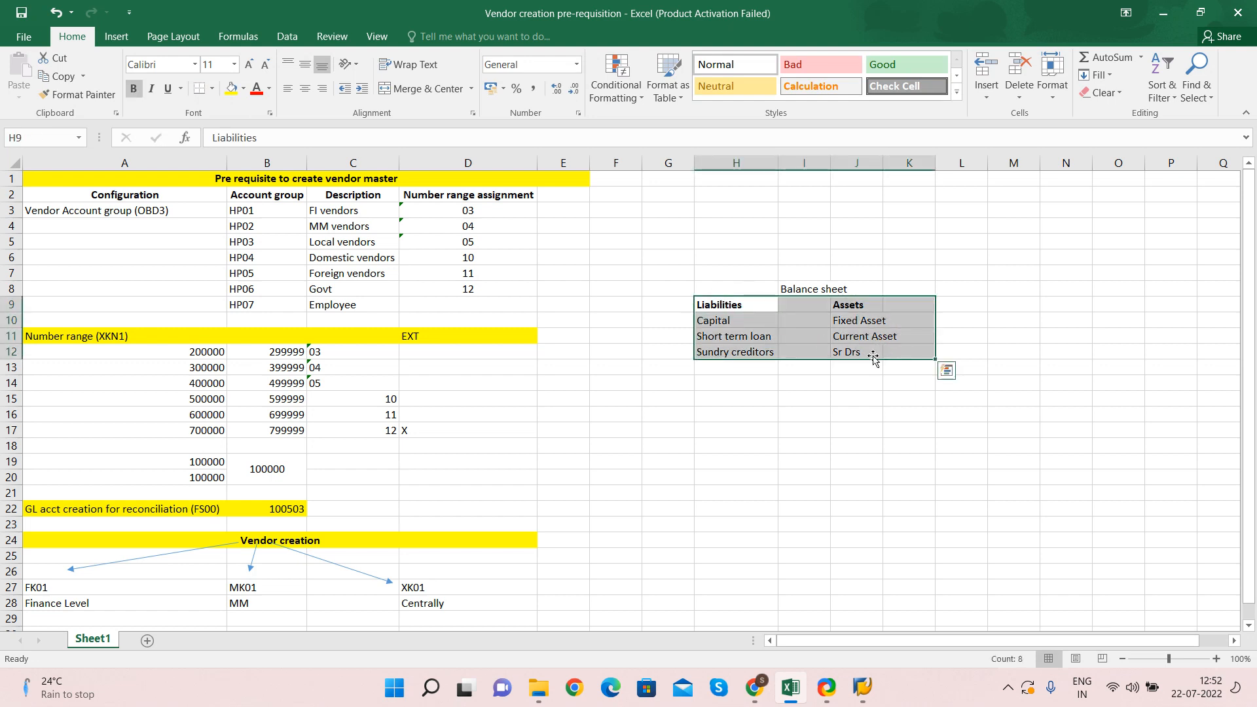
# List vendors V1, V2, v3, v4, v5 and v100 in G16:G21
pyautogui.click(110, 508)
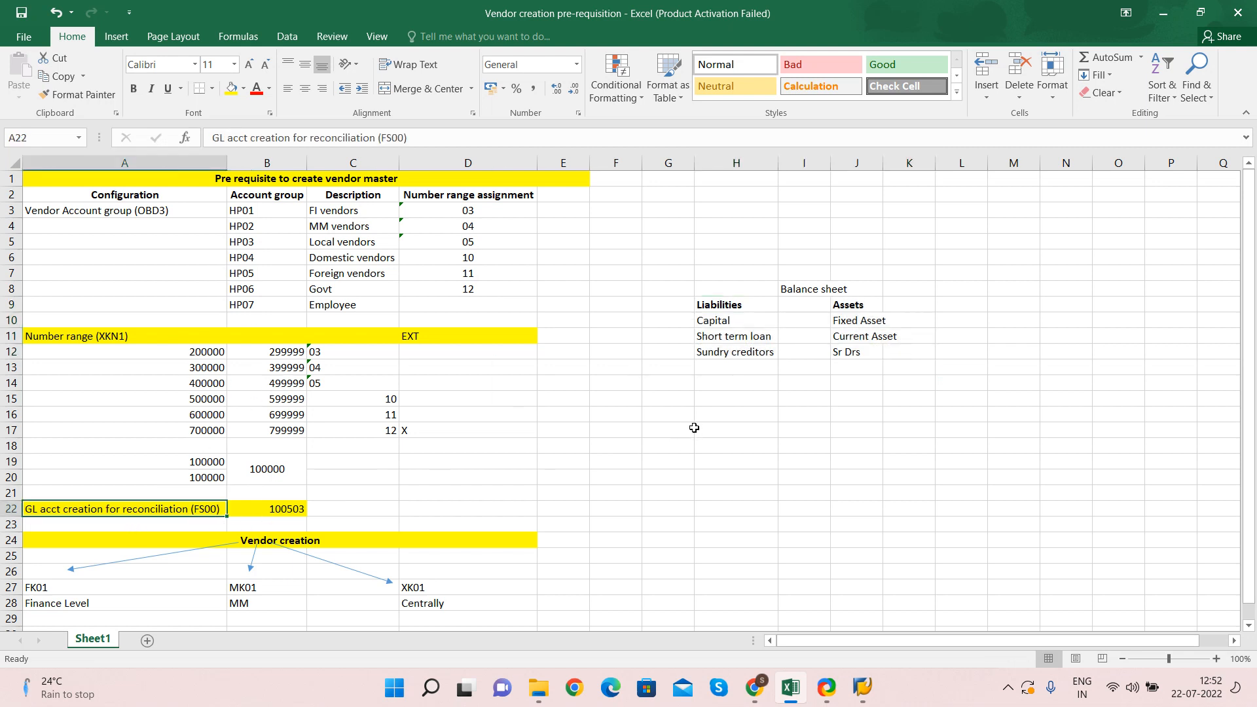
pyautogui.click(677, 411)
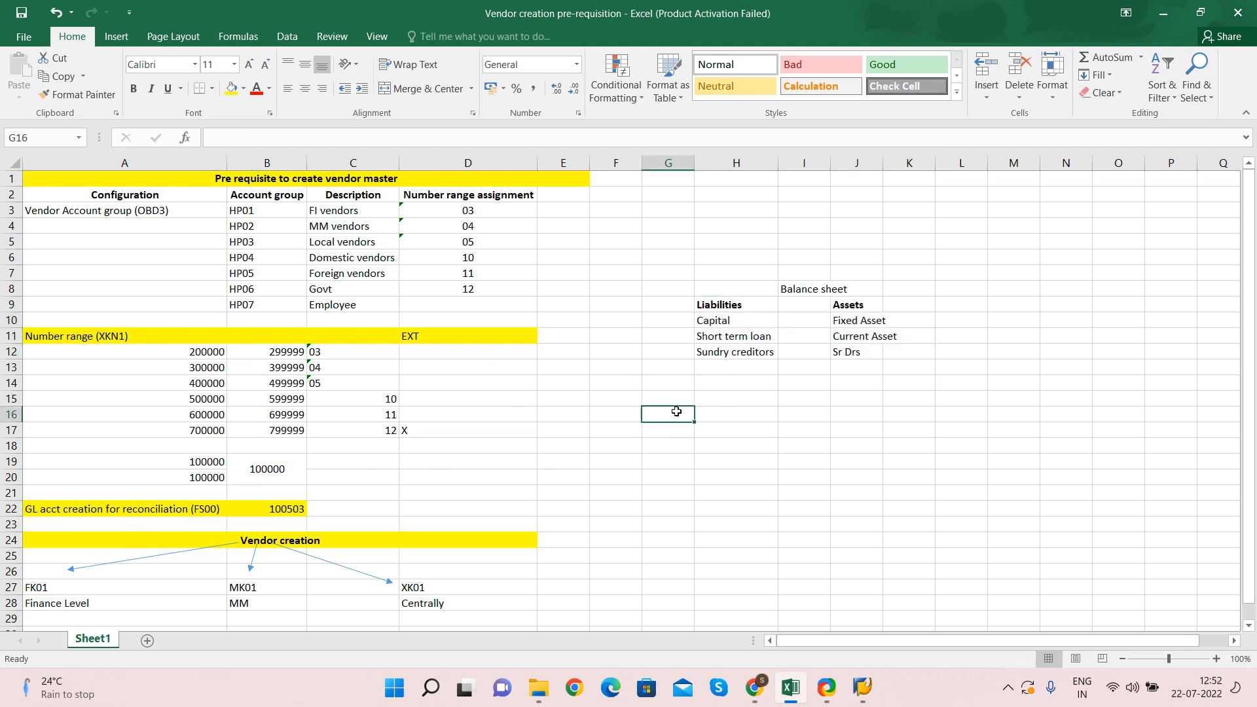
pyautogui.write('V1')
pyautogui.press('Return')
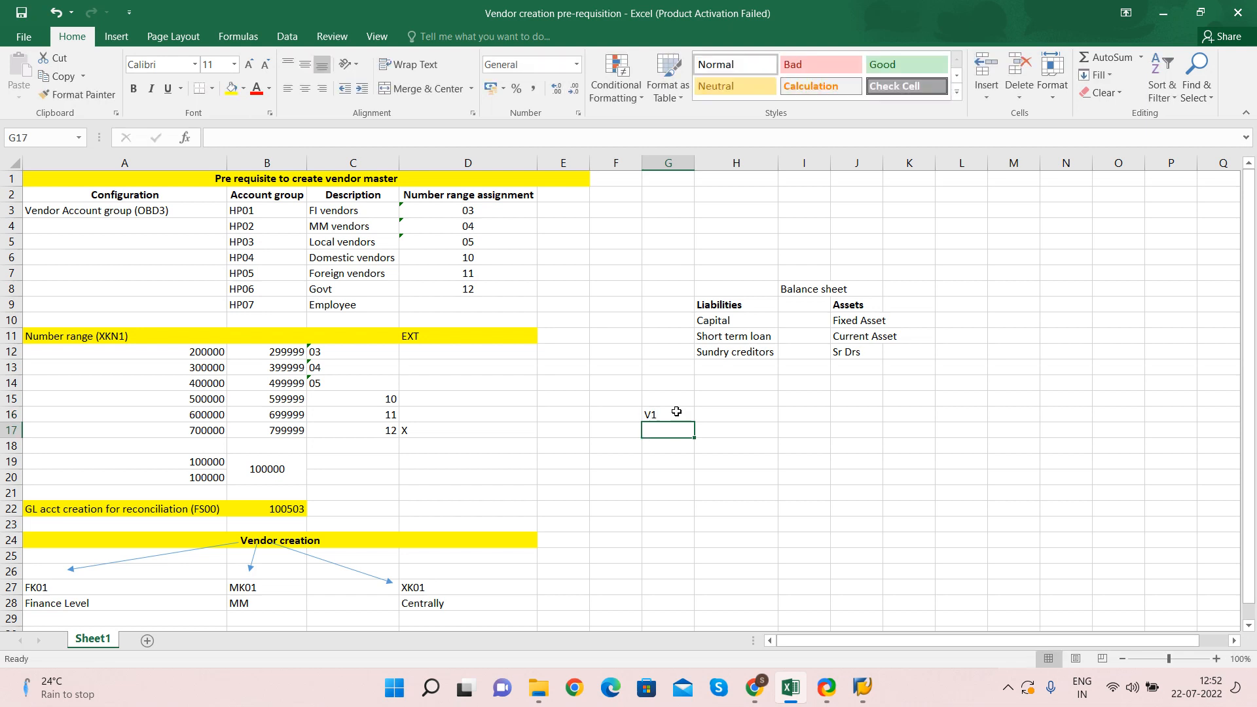
pyautogui.write('V2')
pyautogui.press('Return')
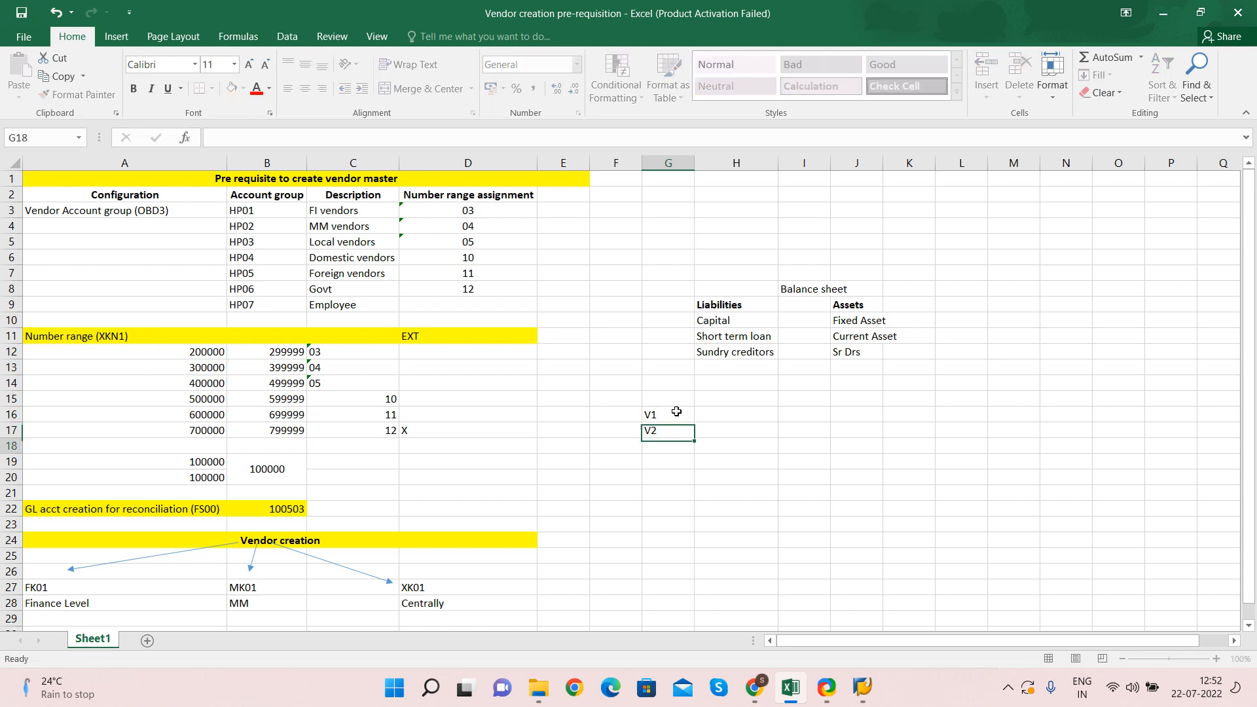
pyautogui.write('v2')
pyautogui.press('BackSpace')
pyautogui.write('3')
pyautogui.press('Return')
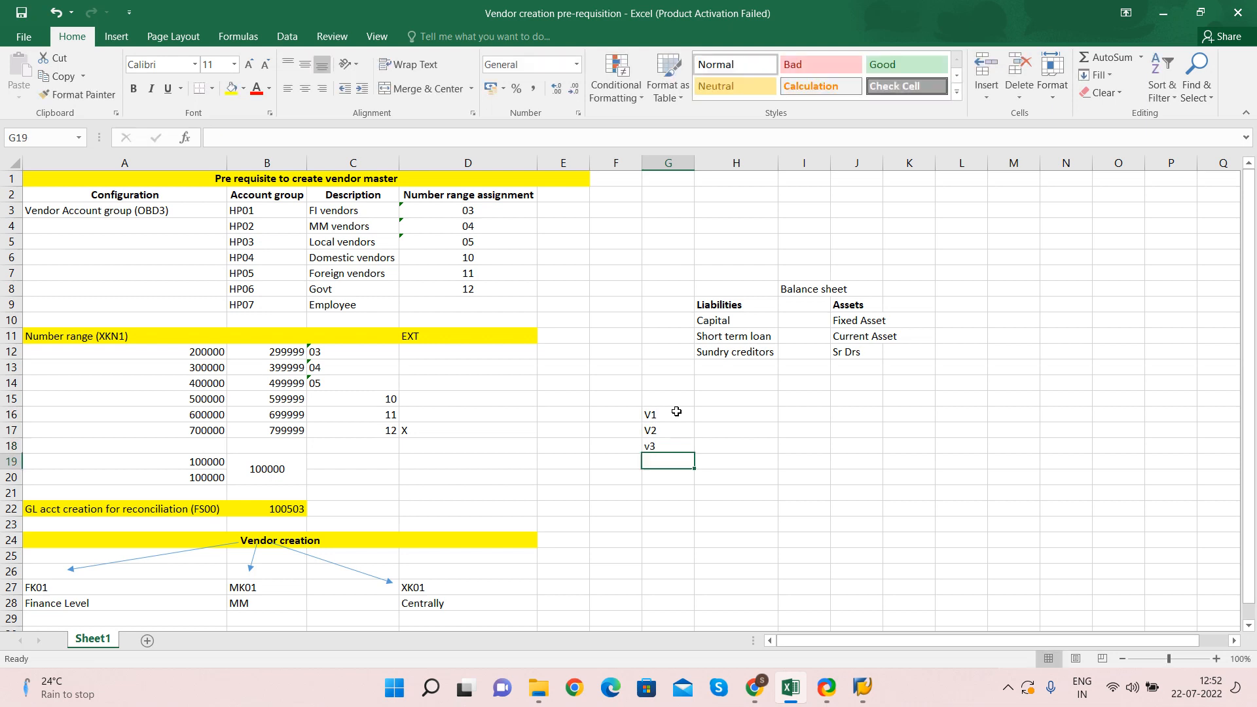
pyautogui.write('v4')
pyautogui.press('Return')
pyautogui.write('v5')
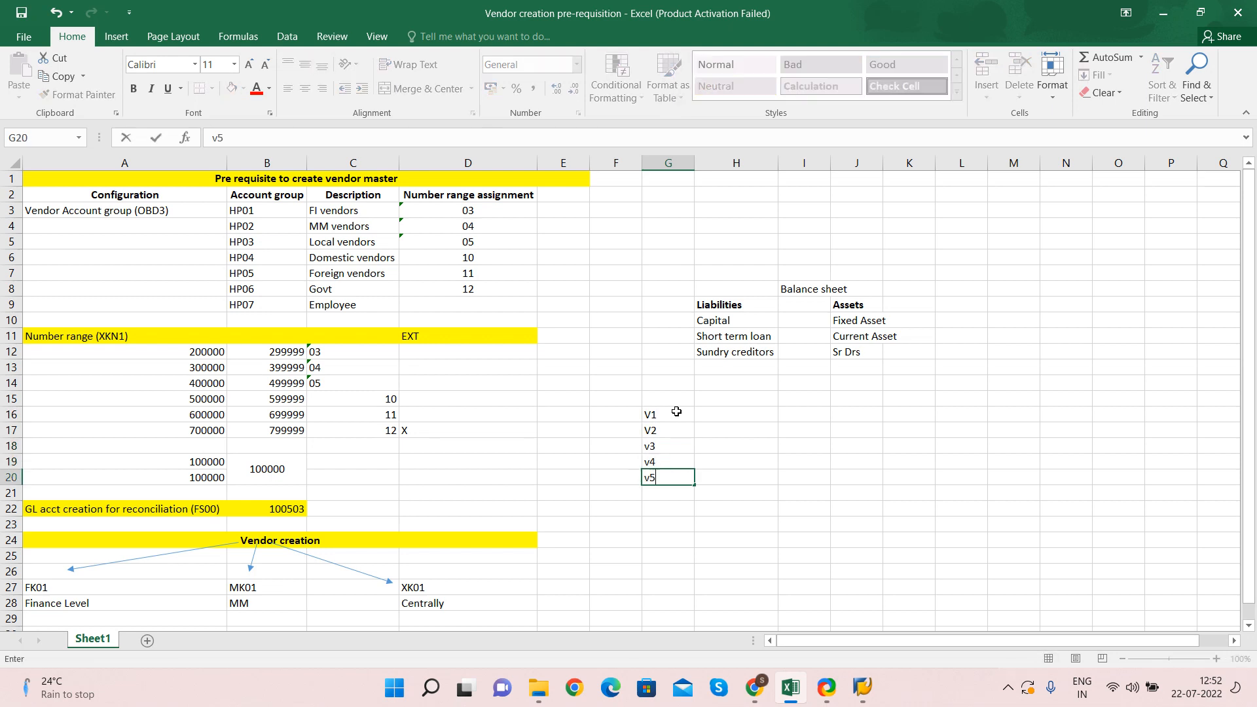
pyautogui.press('Return')
pyautogui.write('v10')
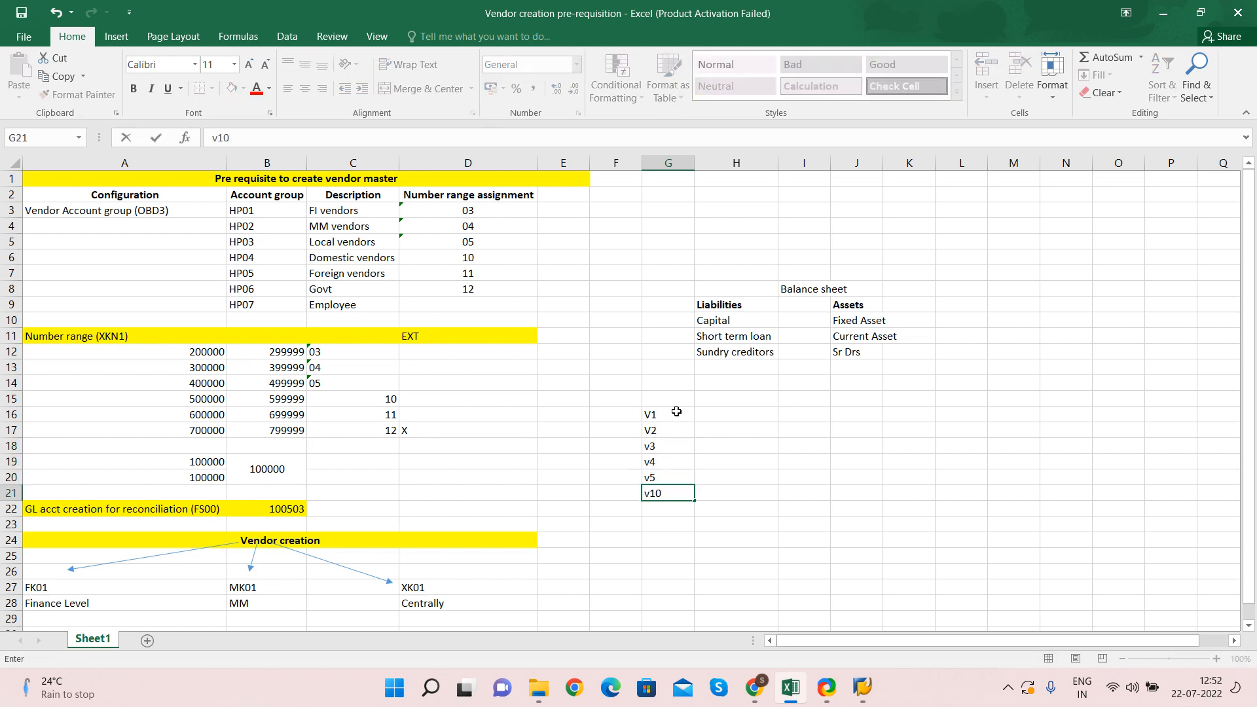
pyautogui.write('0')
pyautogui.press('Return')
# Enter amounts 100, 200, 300, 400, 500 and 6000 beside the vendors in column H
pyautogui.click(676, 411)
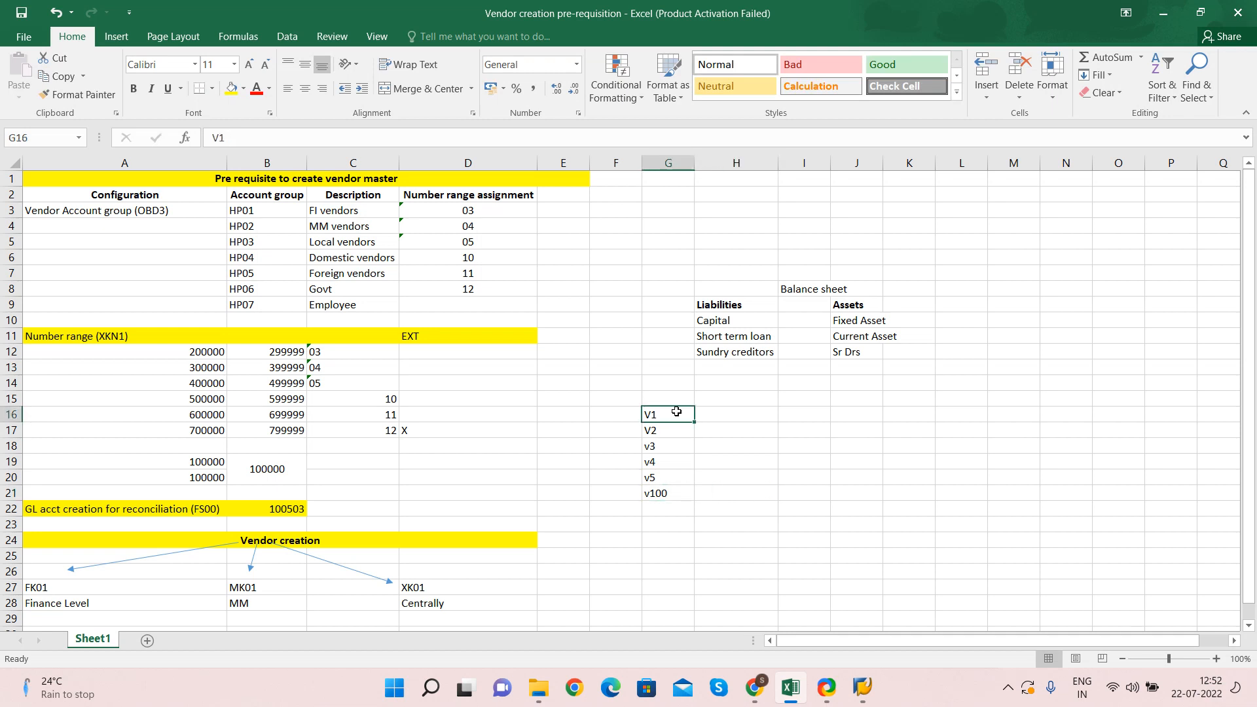
pyautogui.press('Tab')
pyautogui.write('100')
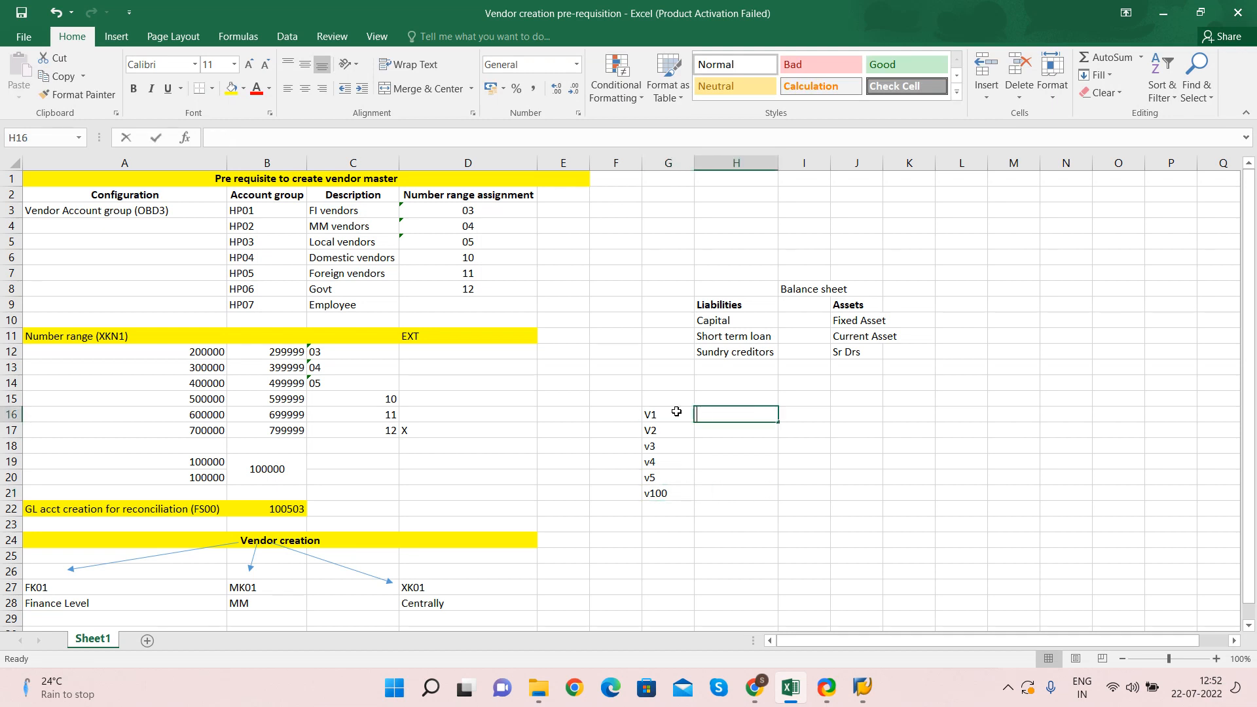
pyautogui.press('Return')
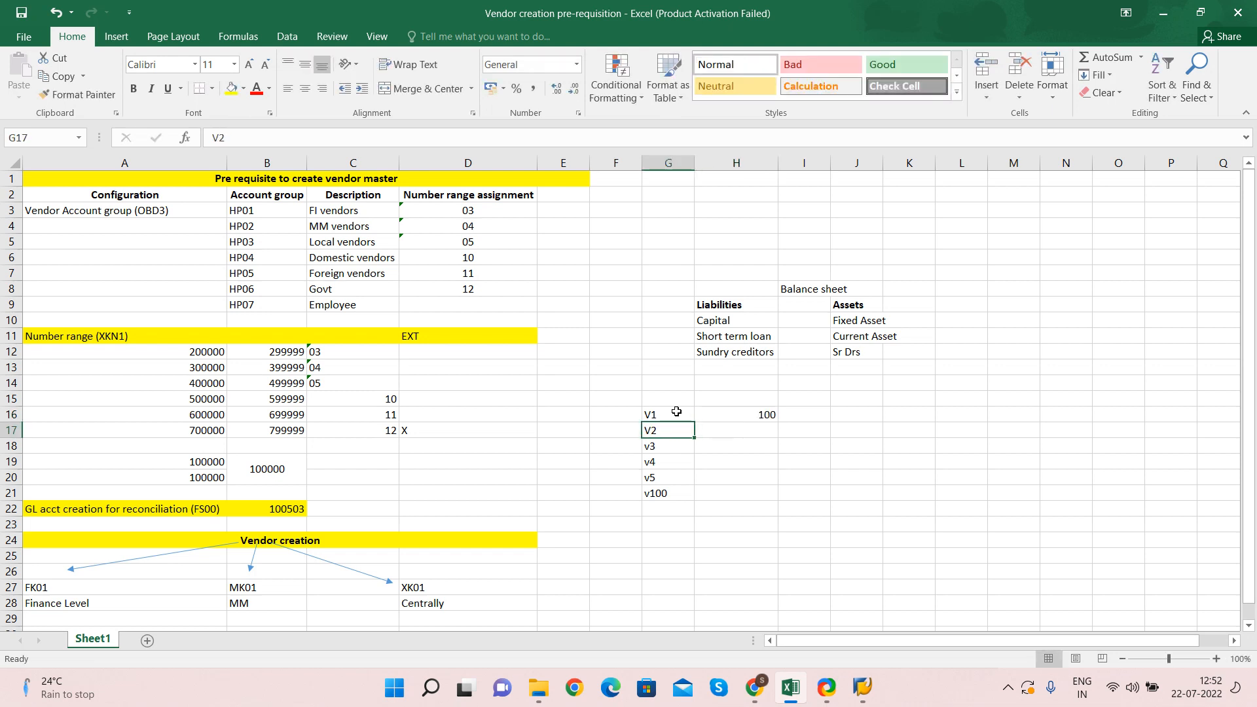
pyautogui.press('Tab')
pyautogui.write('200')
pyautogui.press('Return')
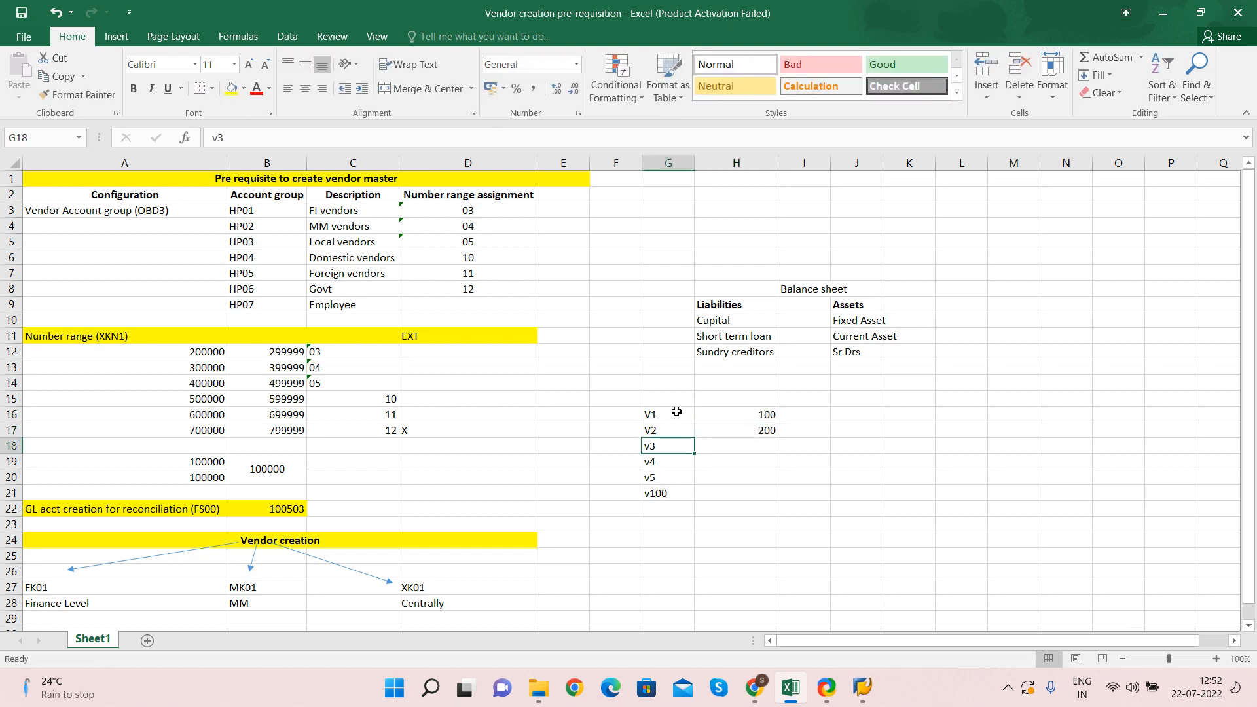
pyautogui.press('Tab')
pyautogui.write('300')
pyautogui.press('Return')
pyautogui.press('Tab')
pyautogui.write('400')
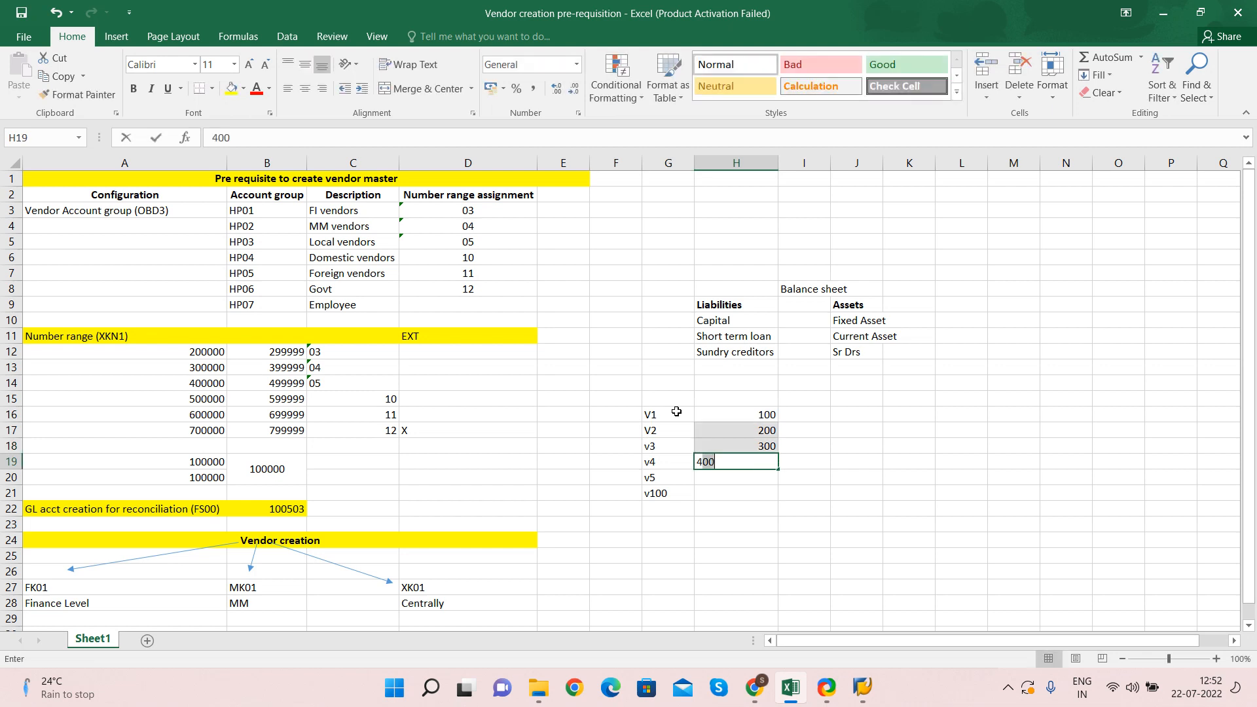
pyautogui.press('Return')
pyautogui.press('Tab')
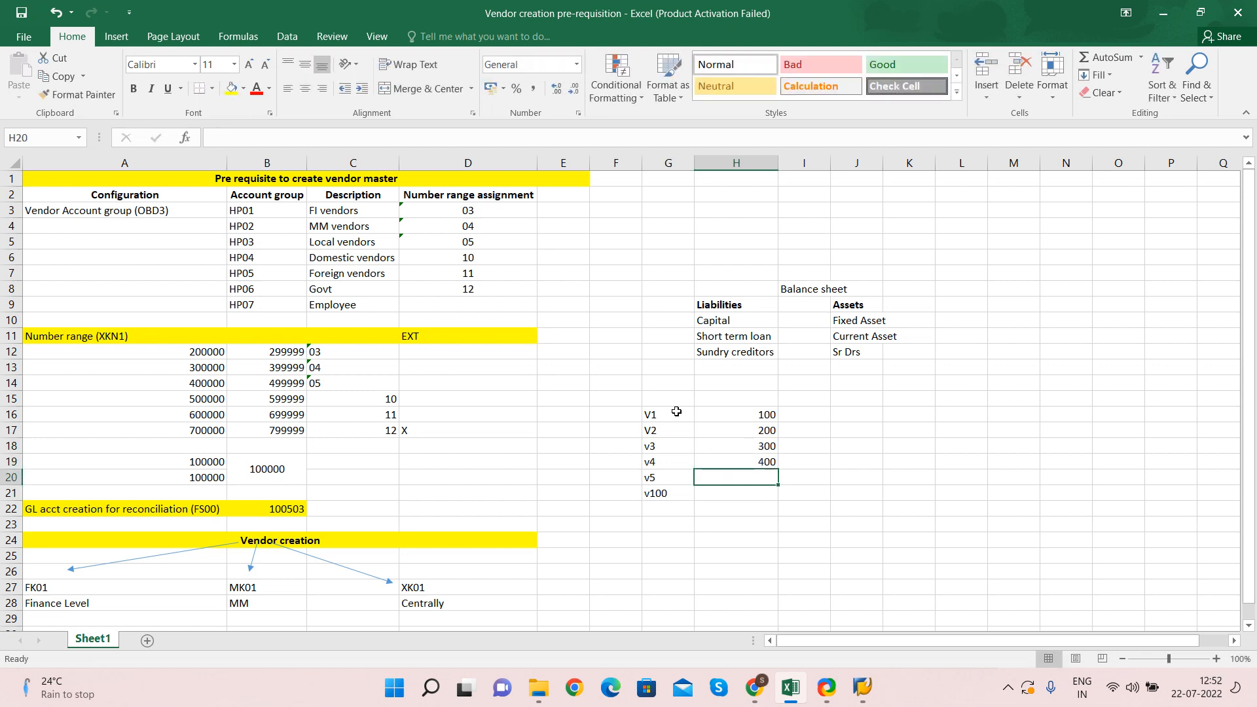
pyautogui.write('500')
pyautogui.press('Return')
pyautogui.press('Tab')
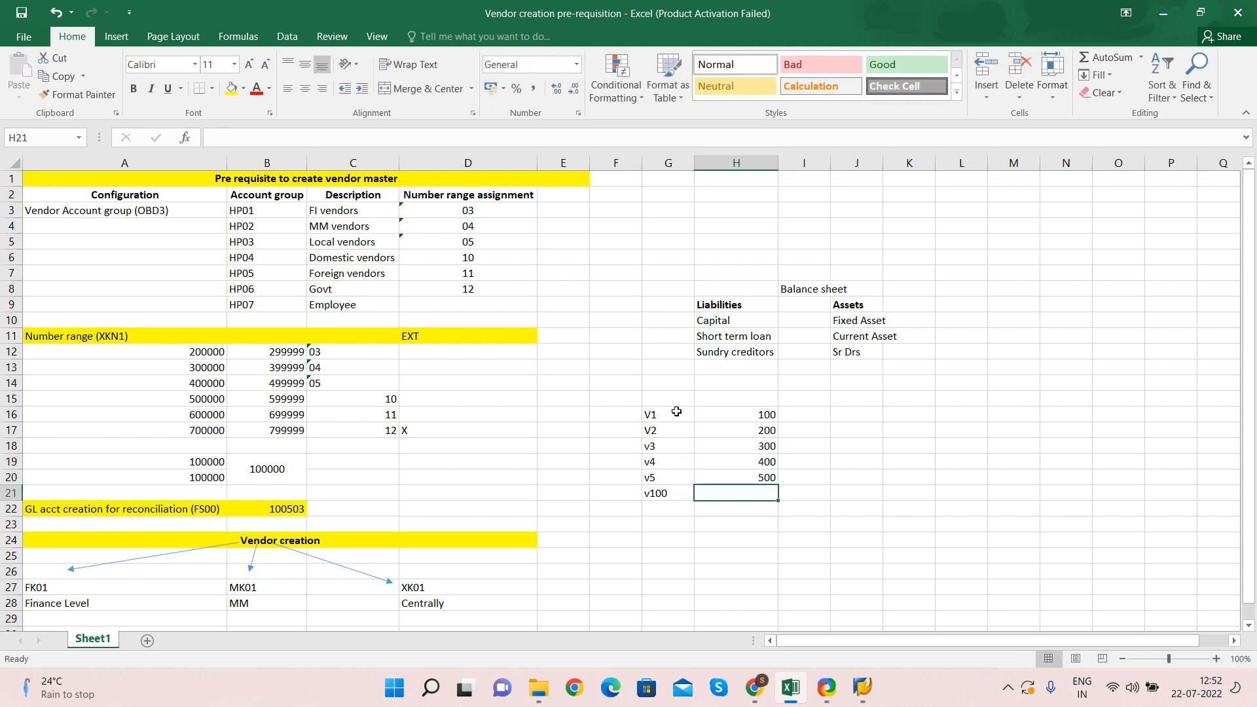
pyautogui.write('6000')
pyautogui.press('Return')
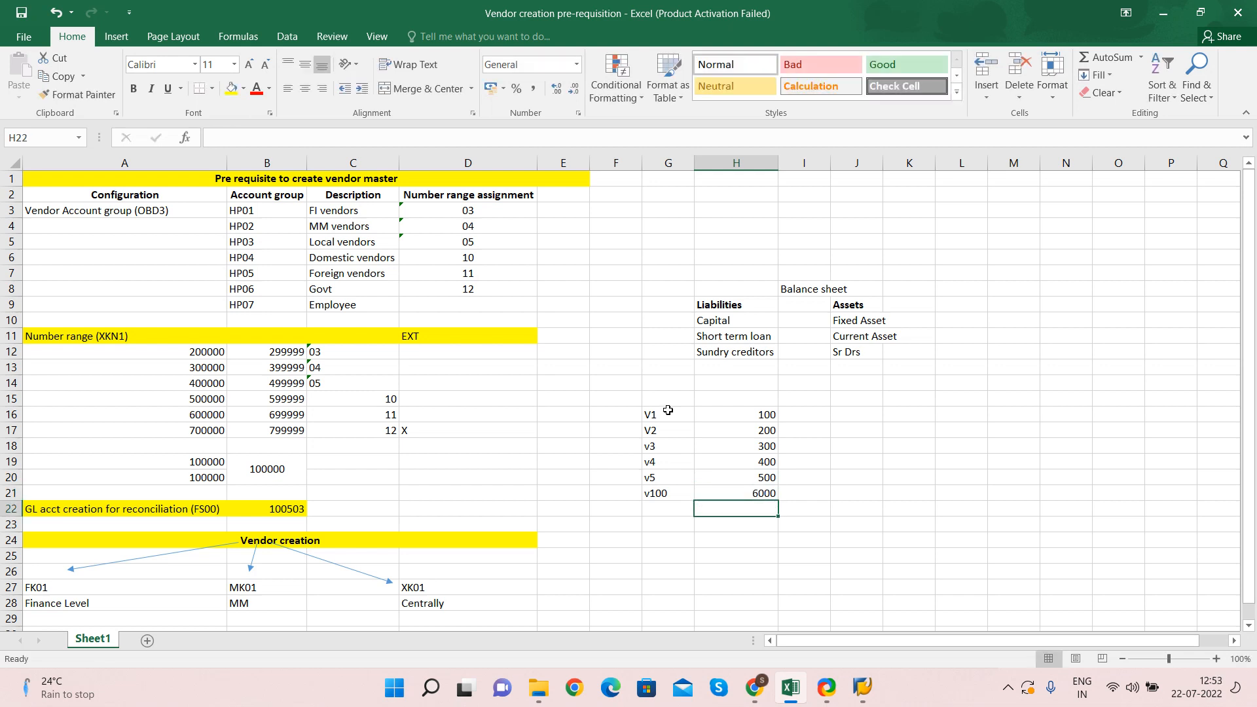
pyautogui.write('=')
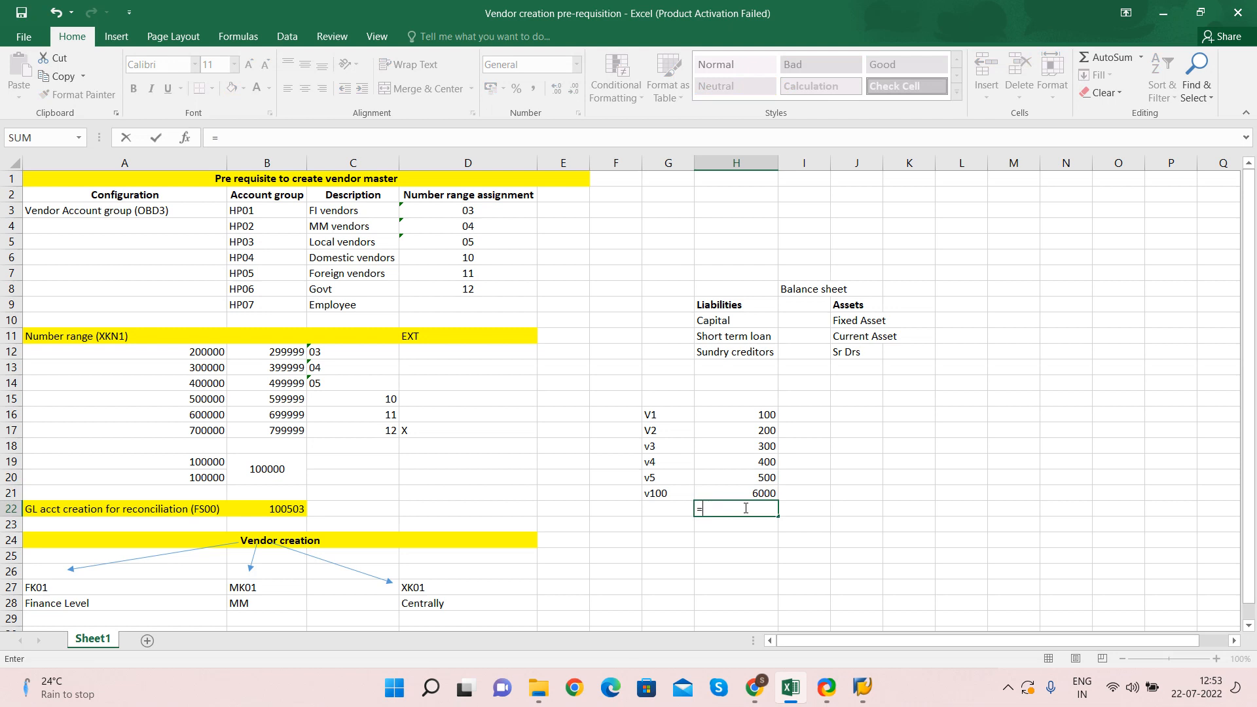
pyautogui.write('sum(')
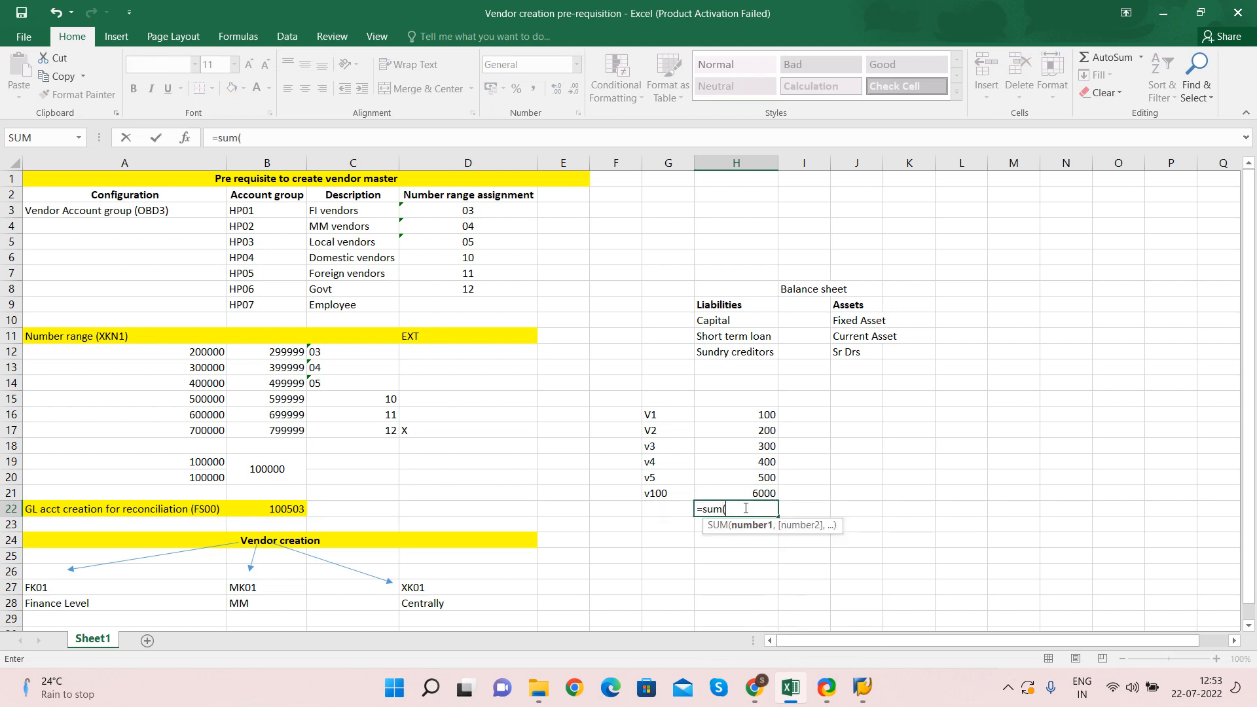
# Complete =SUM(H16:H21) in H22 to total the vendor amounts to 7500
pyautogui.moveTo(758, 417); pyautogui.dragTo(751, 490)
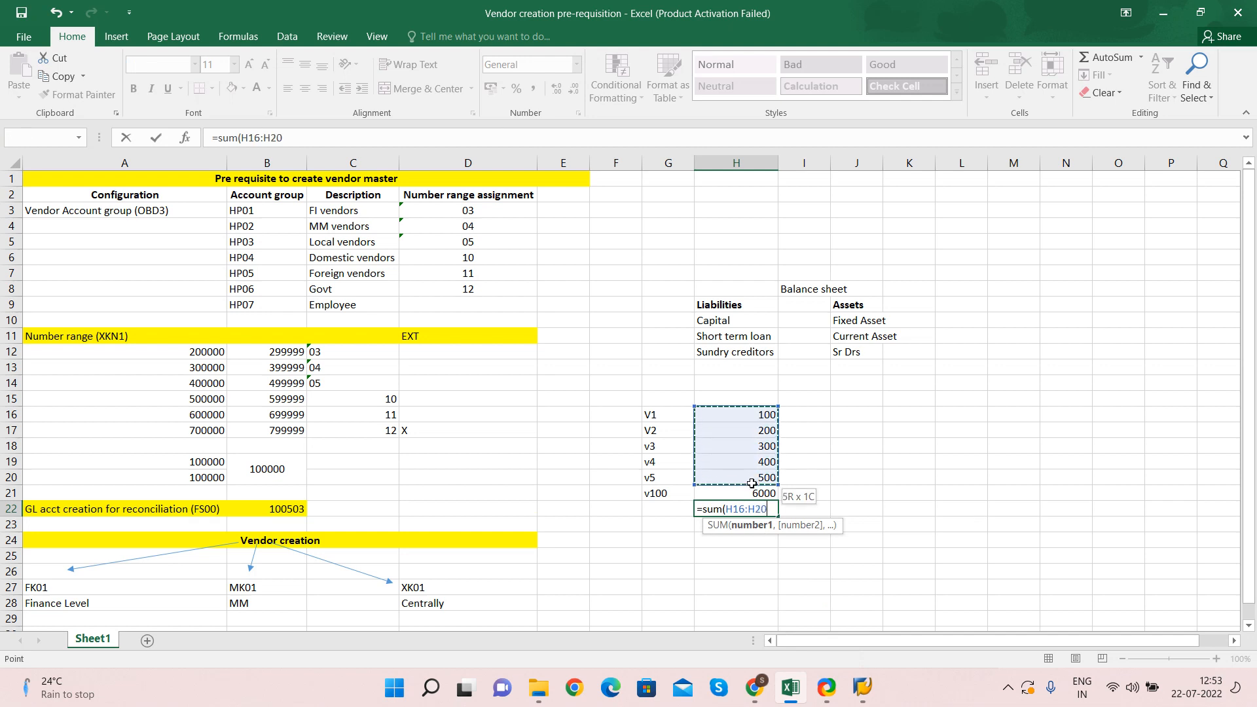
pyautogui.press('Return')
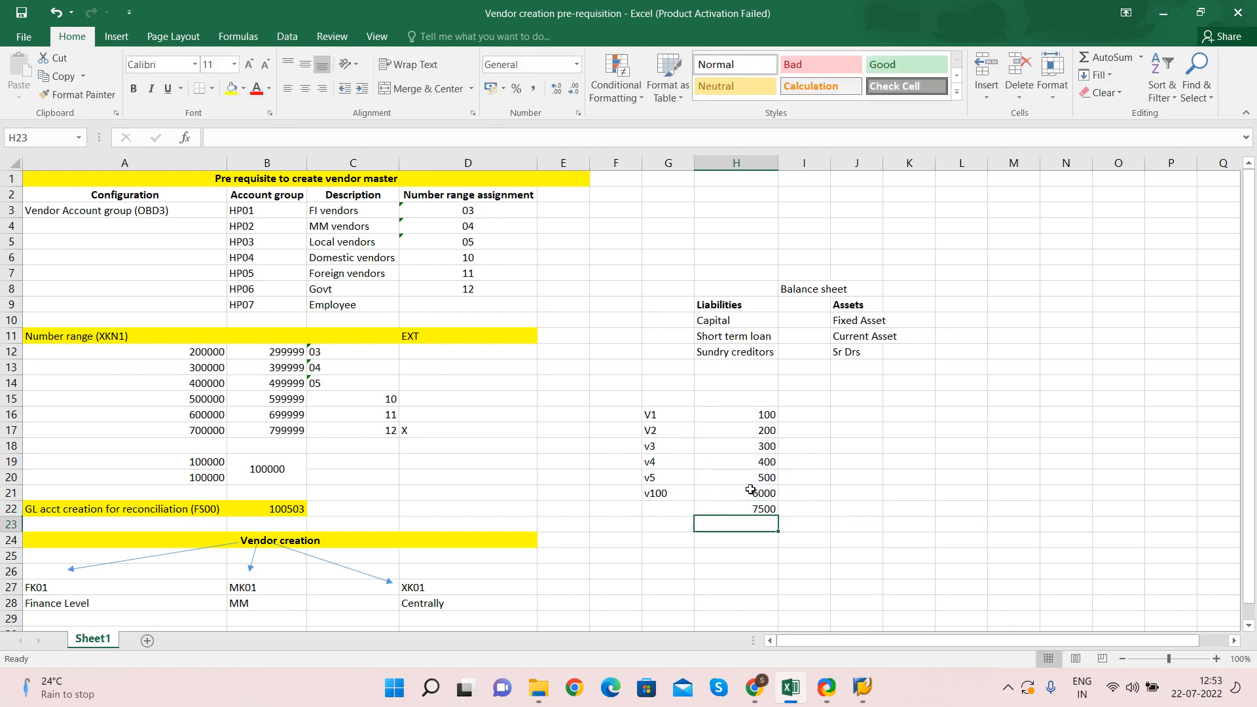
pyautogui.click(750, 508)
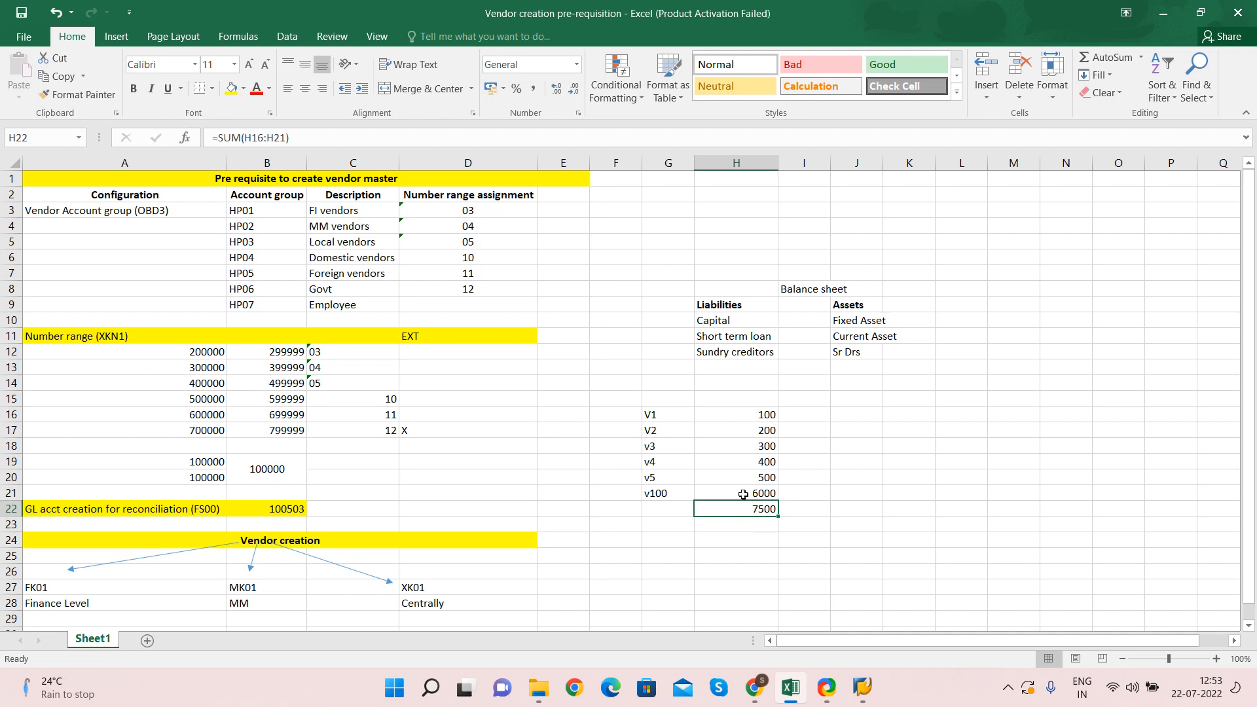
pyautogui.click(659, 414)
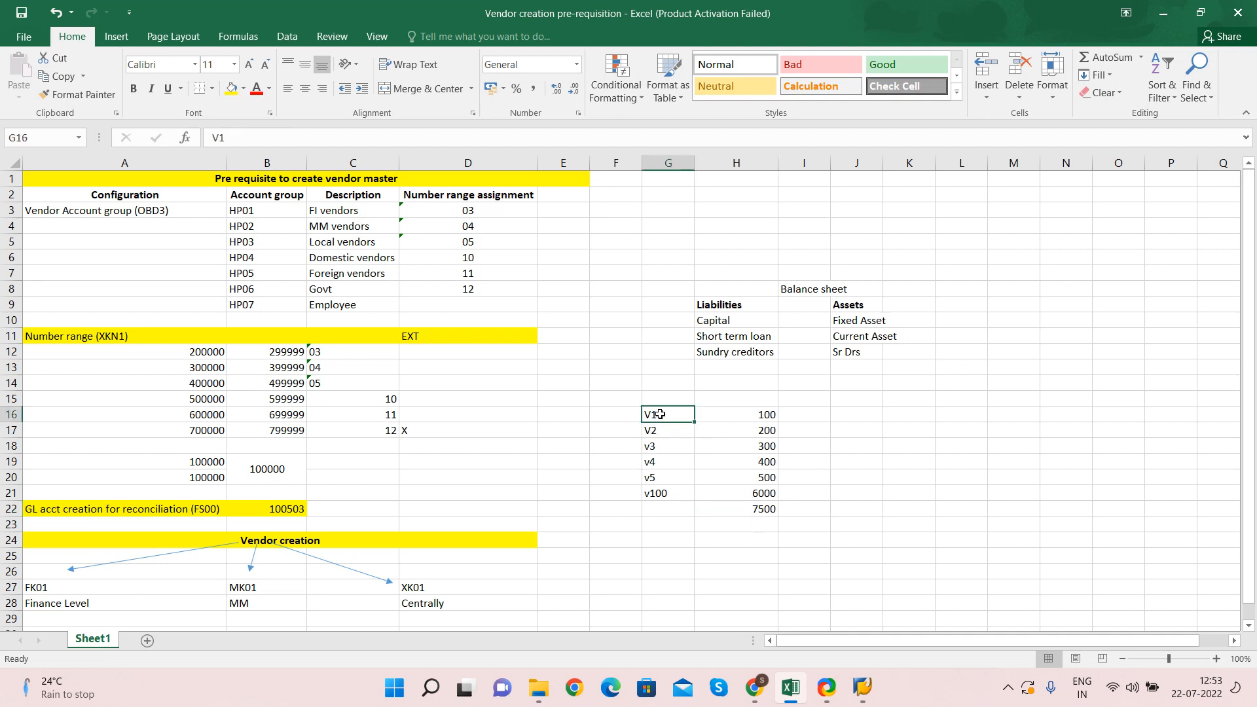
pyautogui.moveTo(659, 413); pyautogui.dragTo(665, 493)
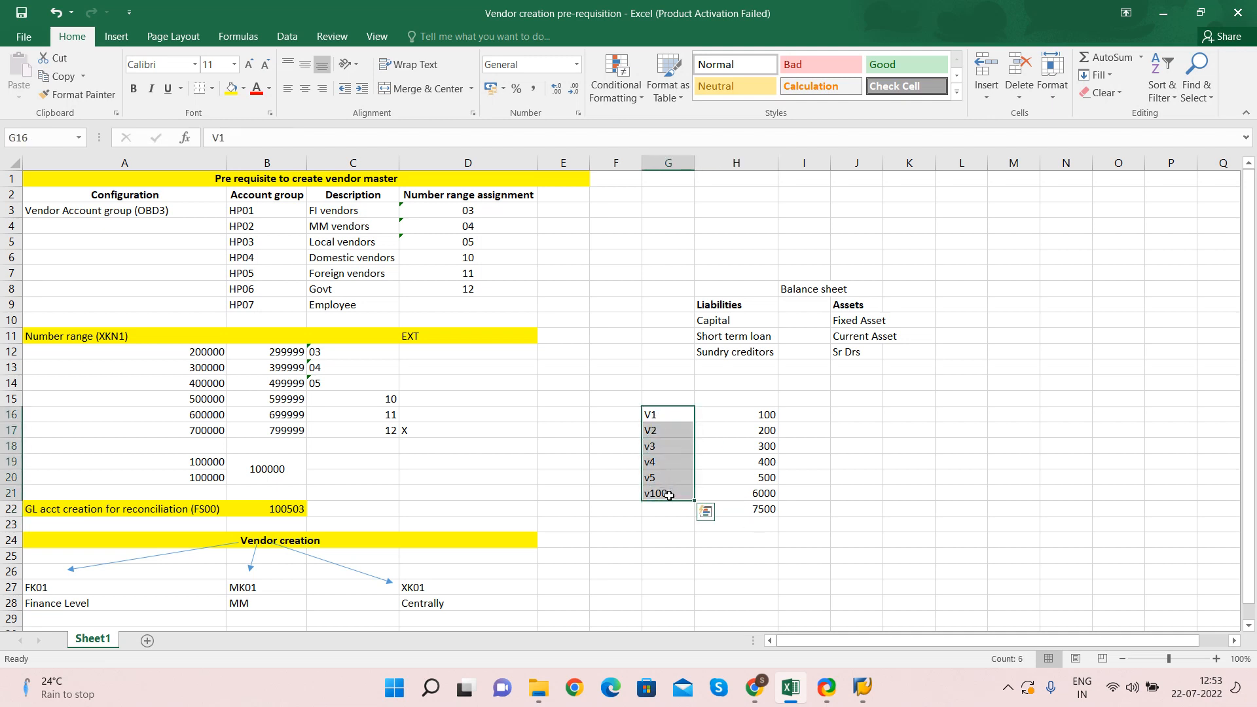
# Enter 7500 beside Sundry creditors in the balance sheet
pyautogui.click(711, 332)
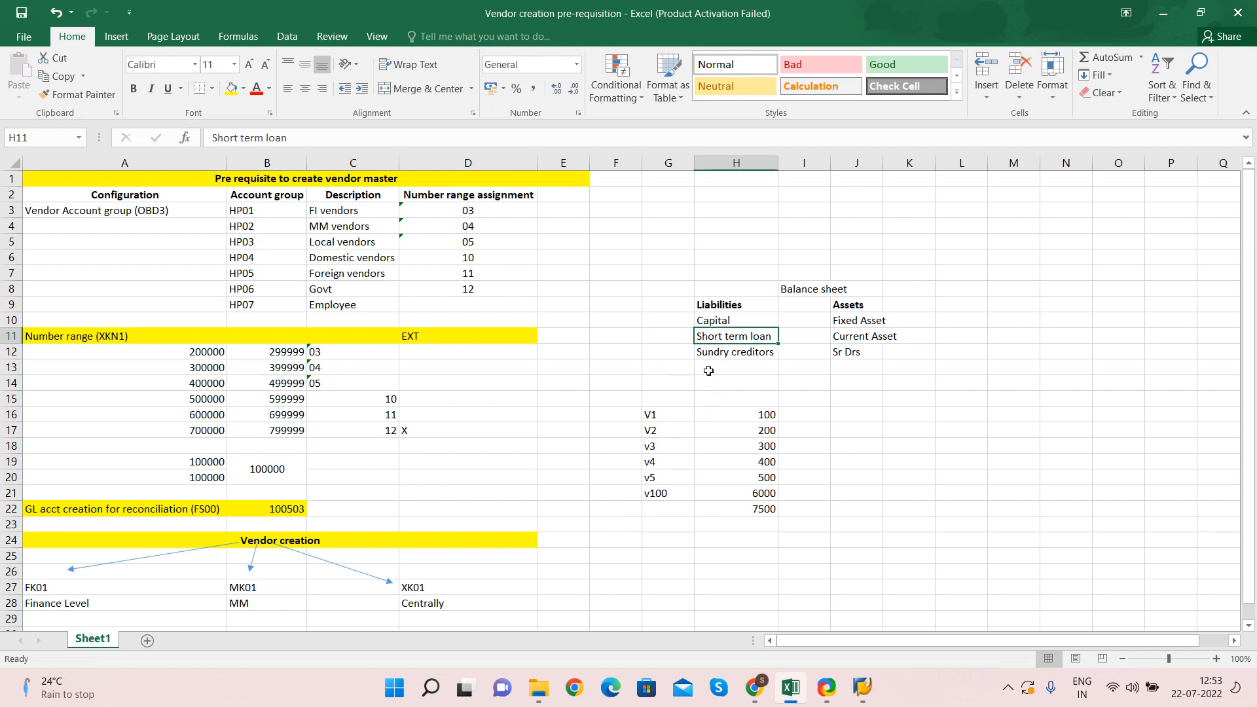
pyautogui.click(718, 352)
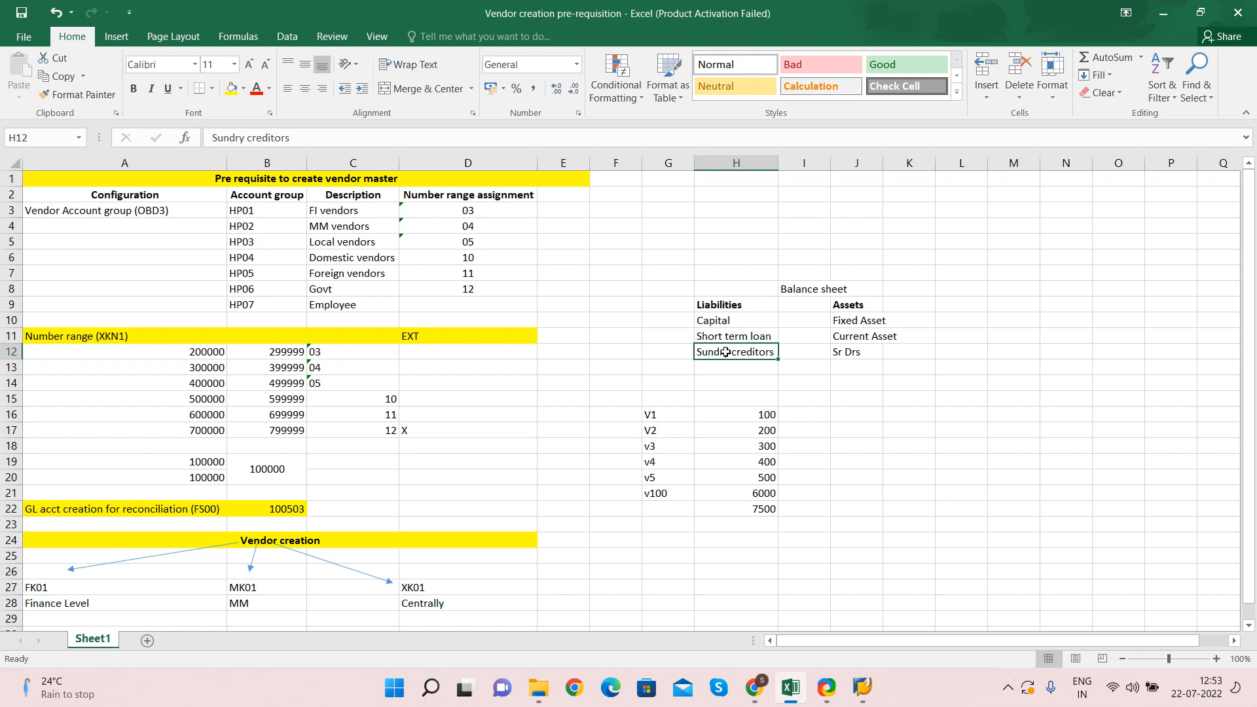
pyautogui.click(650, 417)
pyautogui.click(751, 415)
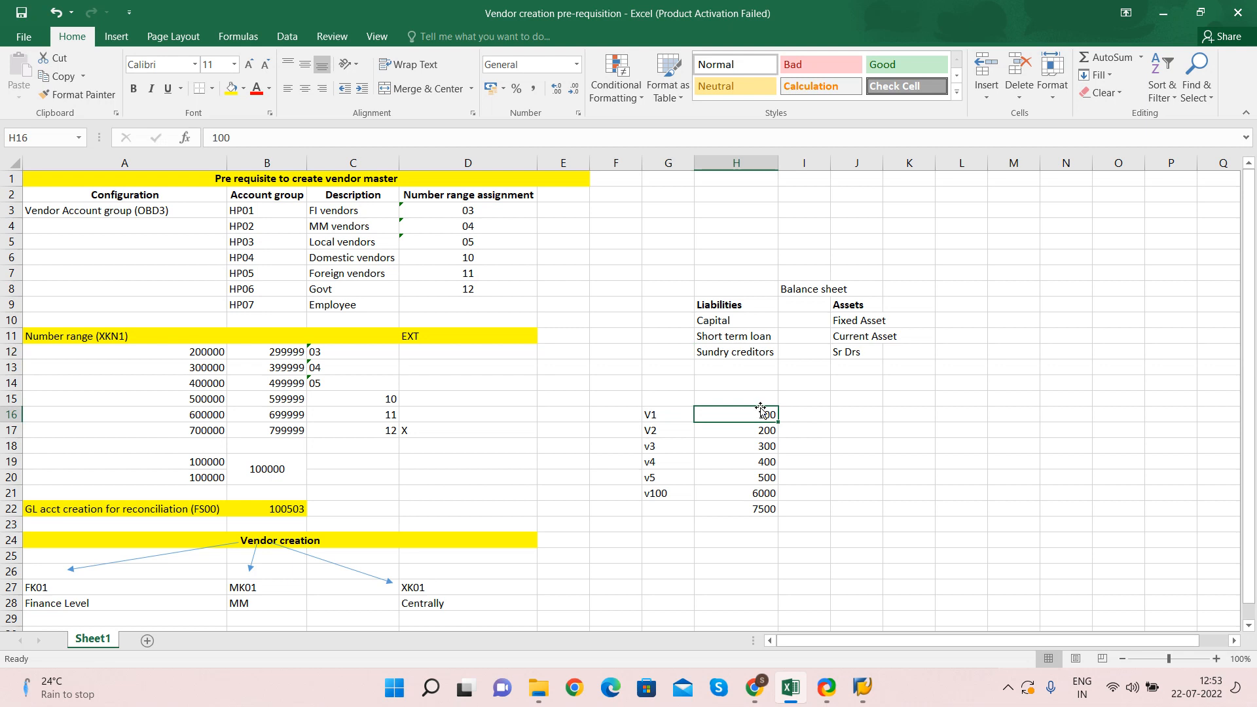
pyautogui.click(753, 510)
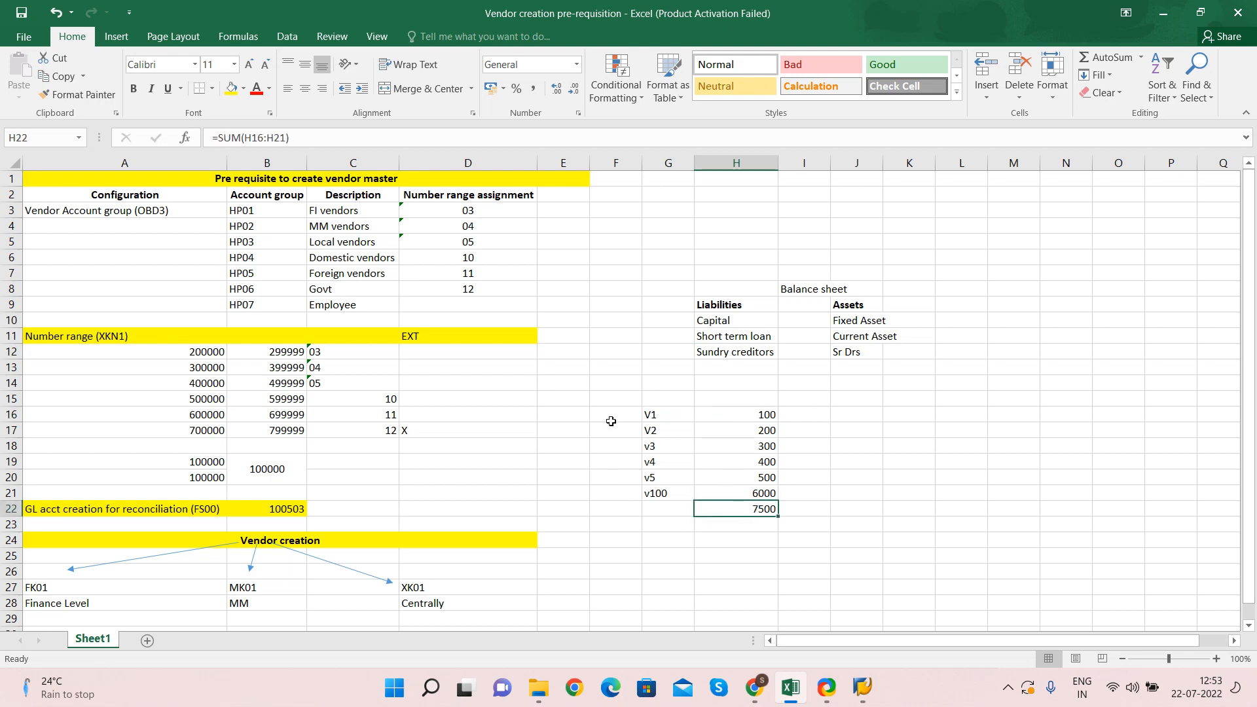
pyautogui.click(724, 352)
pyautogui.click(781, 352)
pyautogui.write('7')
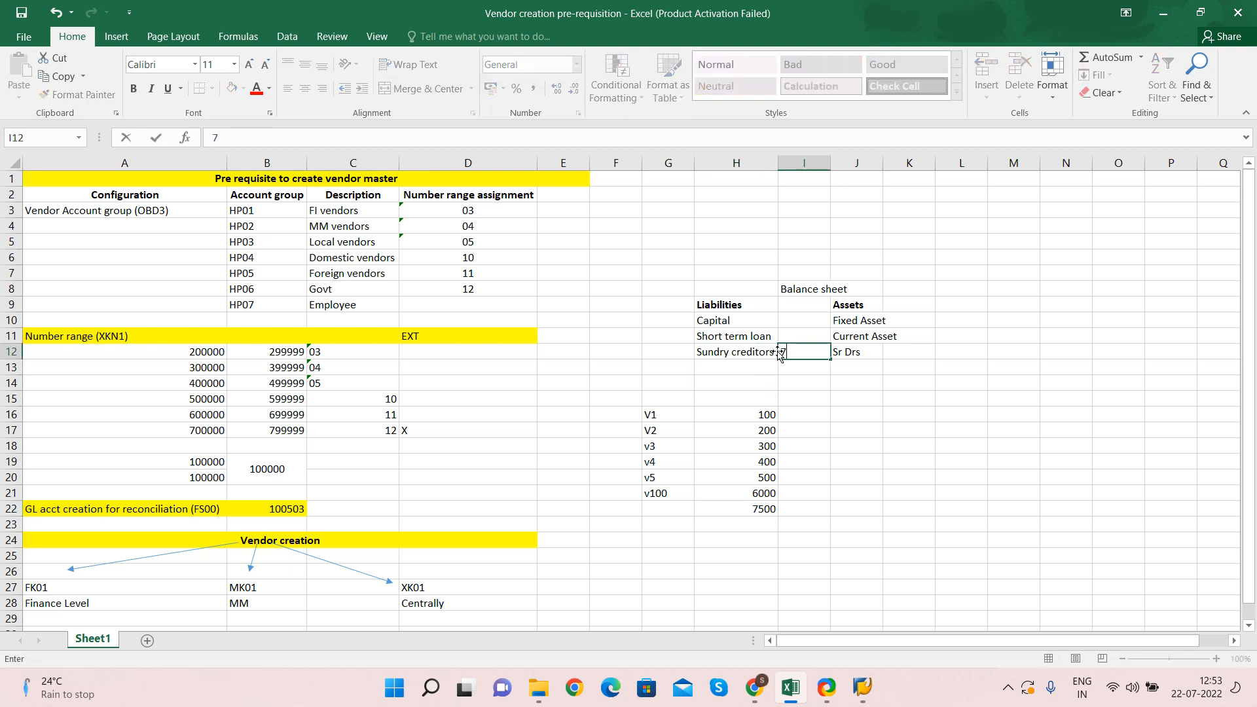
pyautogui.write('500')
pyautogui.press('Return')
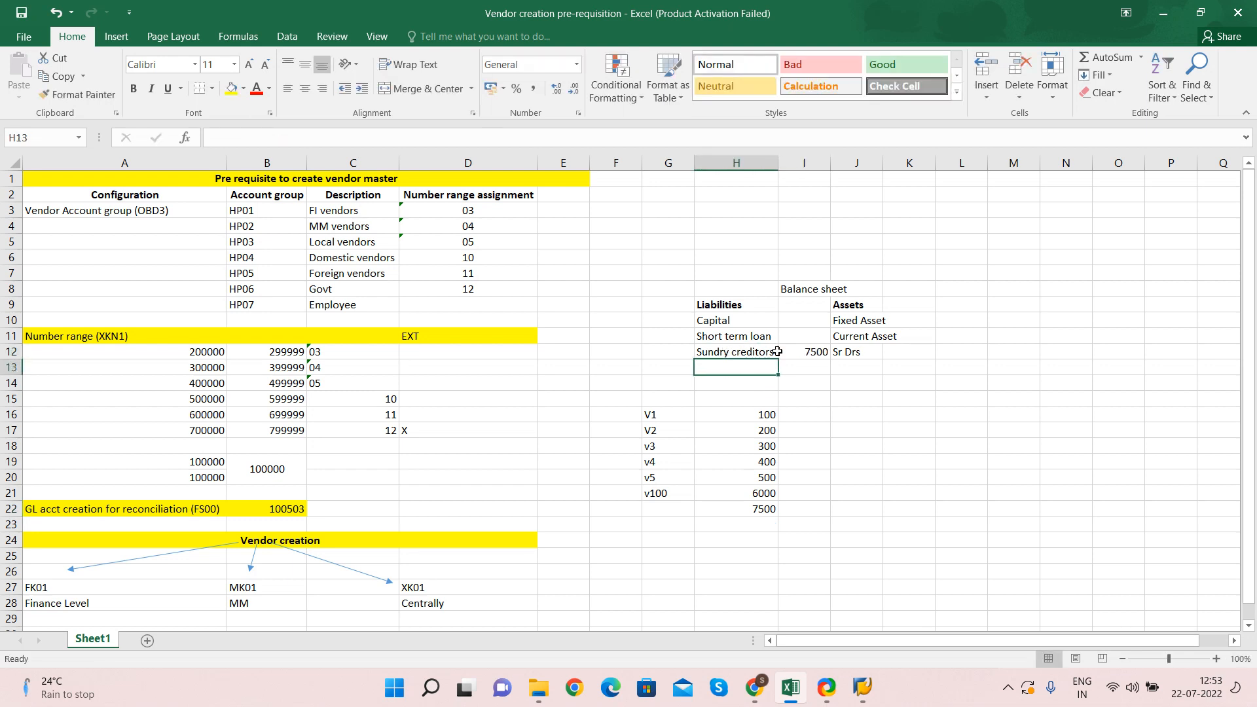
# Change V1's amount in H16 to 600
pyautogui.click(742, 415)
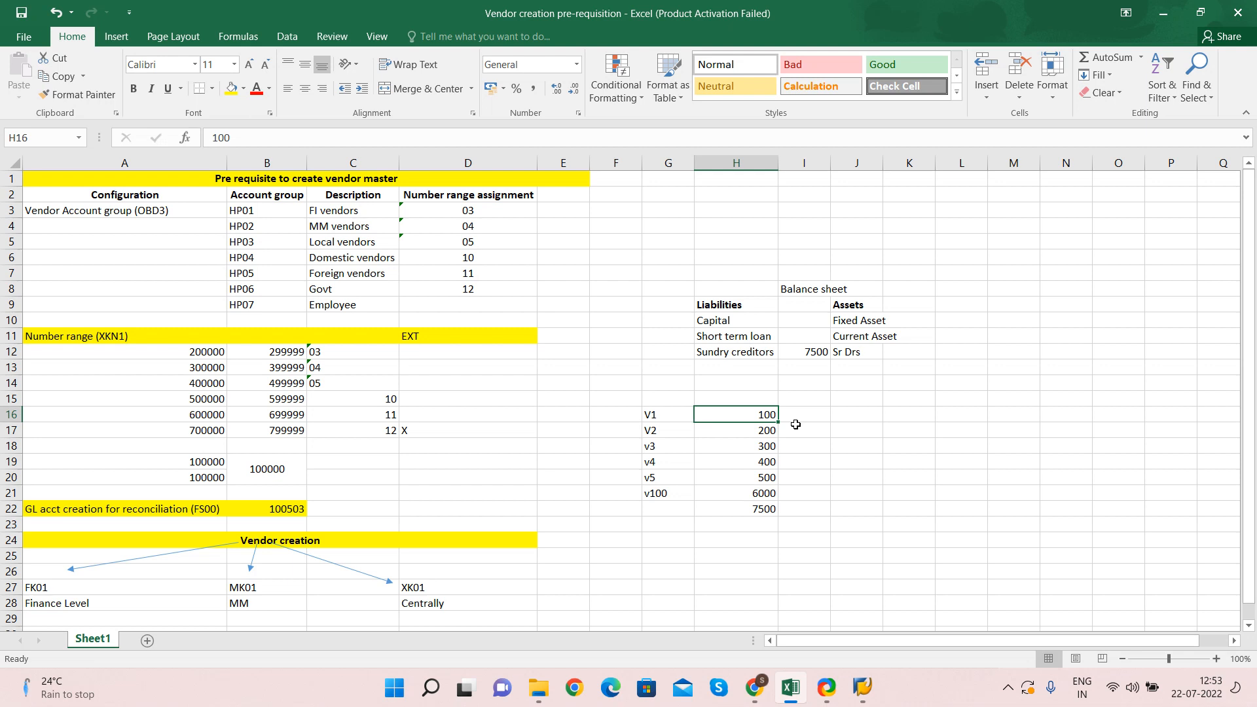
pyautogui.write('600')
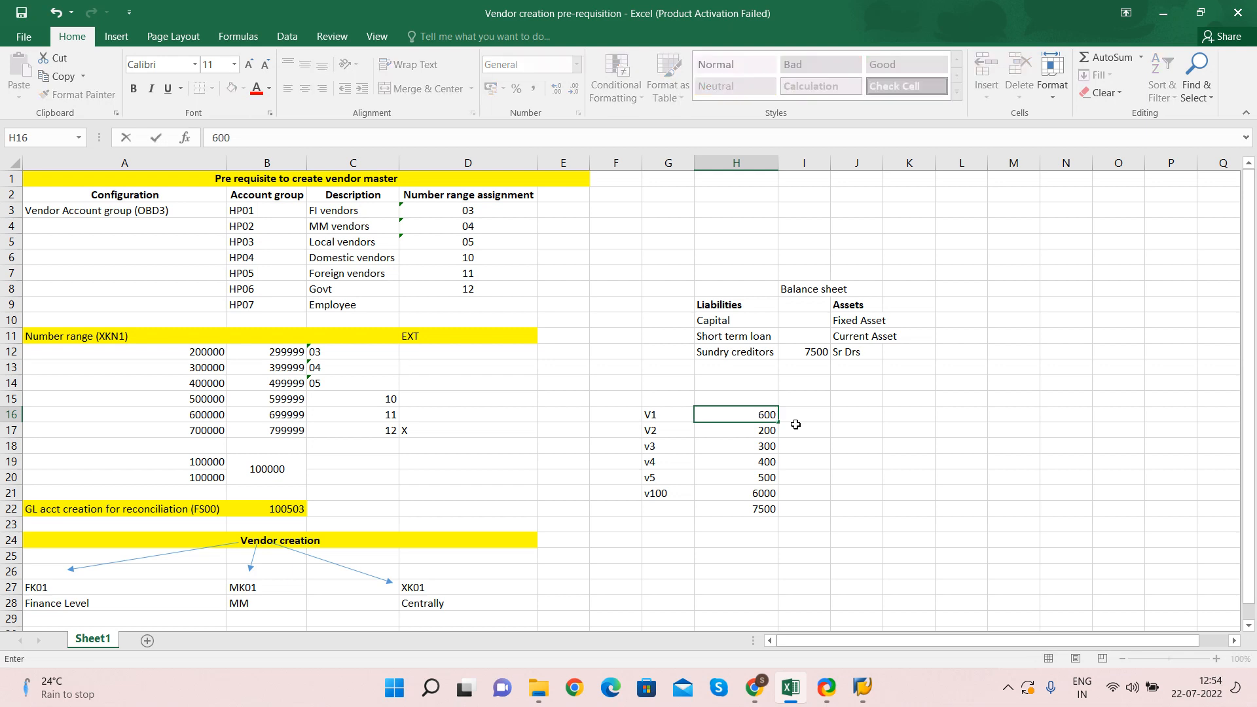
pyautogui.press('Return')
# Copy the 8000 total and paste it as a value beside Sundry creditors
pyautogui.click(757, 509)
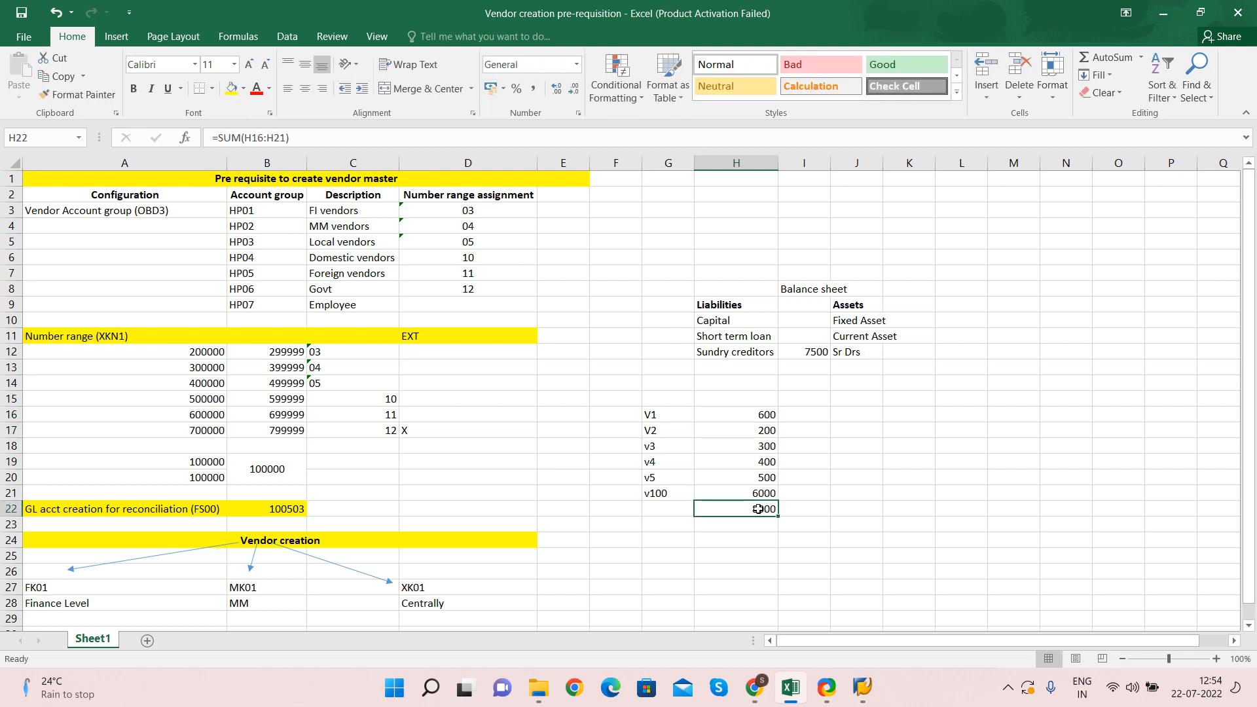
pyautogui.hotkey('ctrl', 'c')
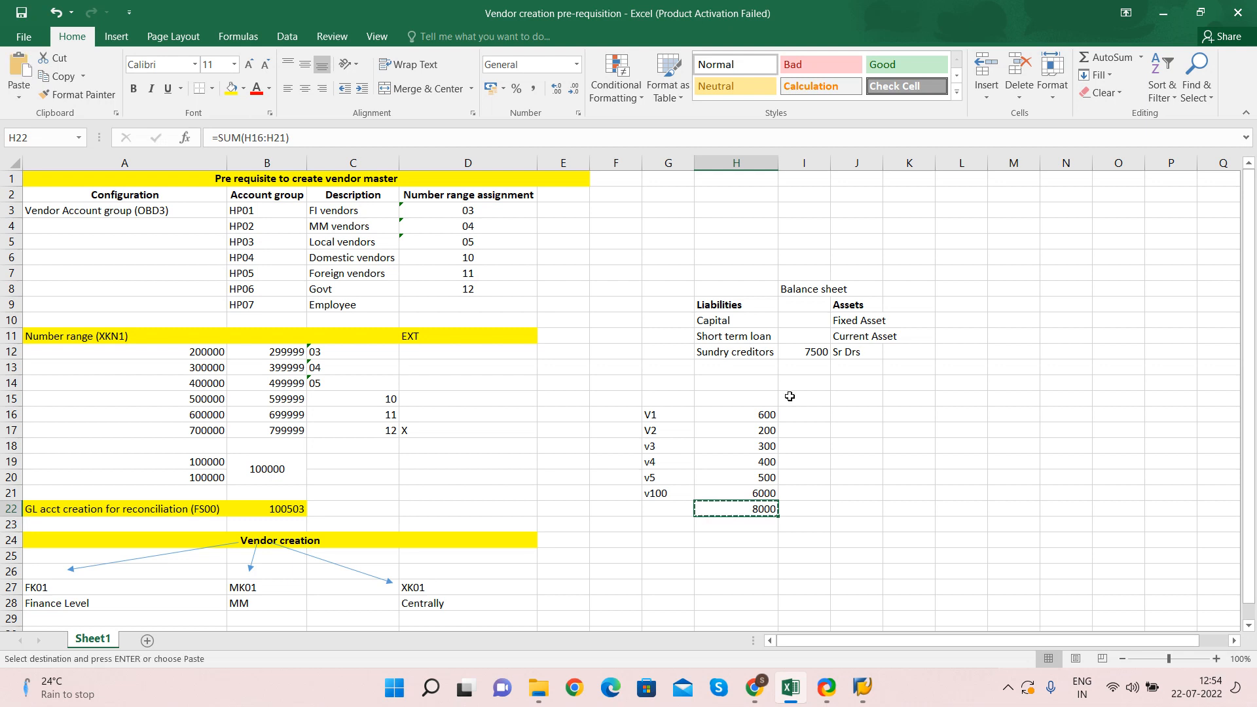
pyautogui.click(797, 355)
pyautogui.hotkey('ctrl', 'v')
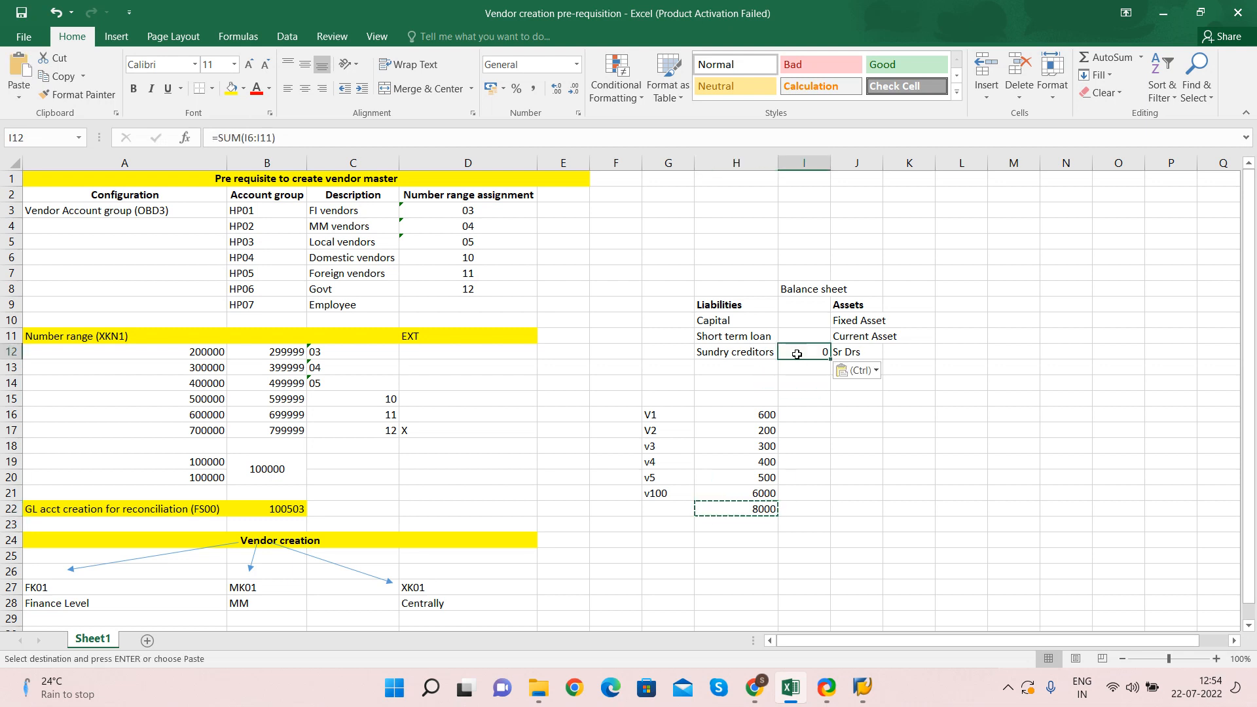
pyautogui.press('Escape')
pyautogui.rightClick(796, 354)
pyautogui.press('Escape')
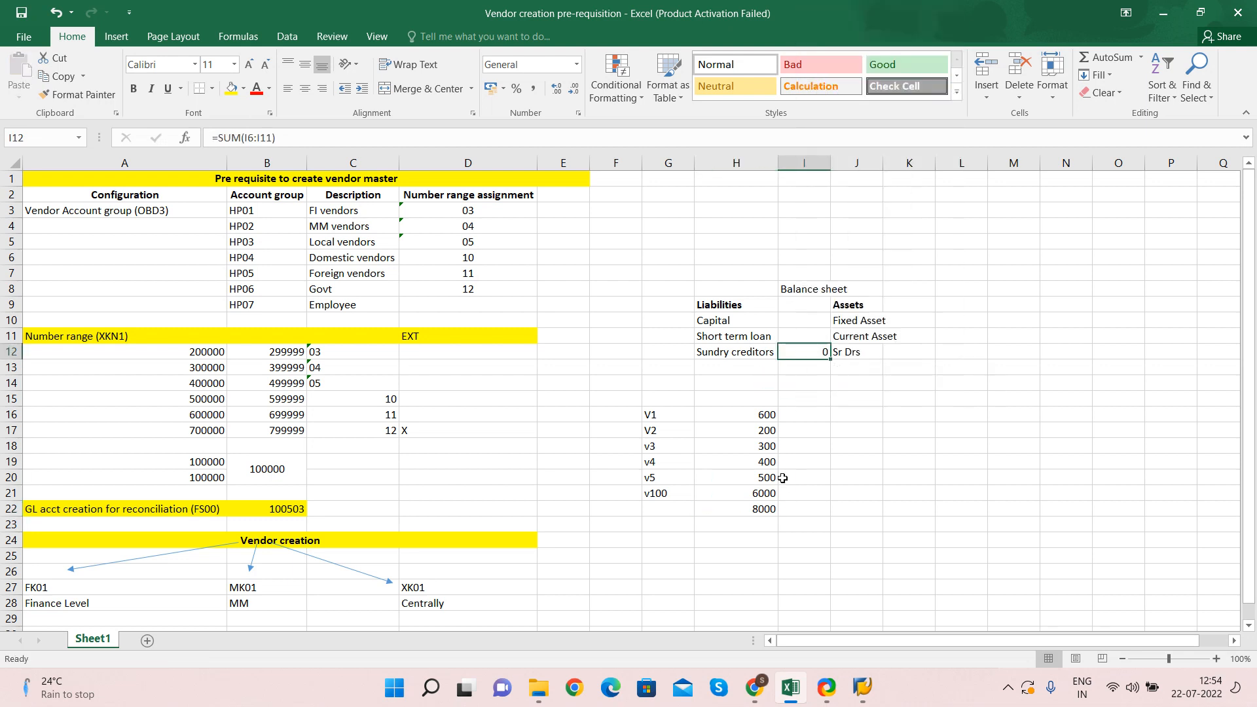
pyautogui.click(751, 511)
pyautogui.hotkey('ctrl', 'c')
pyautogui.rightClick(804, 354)
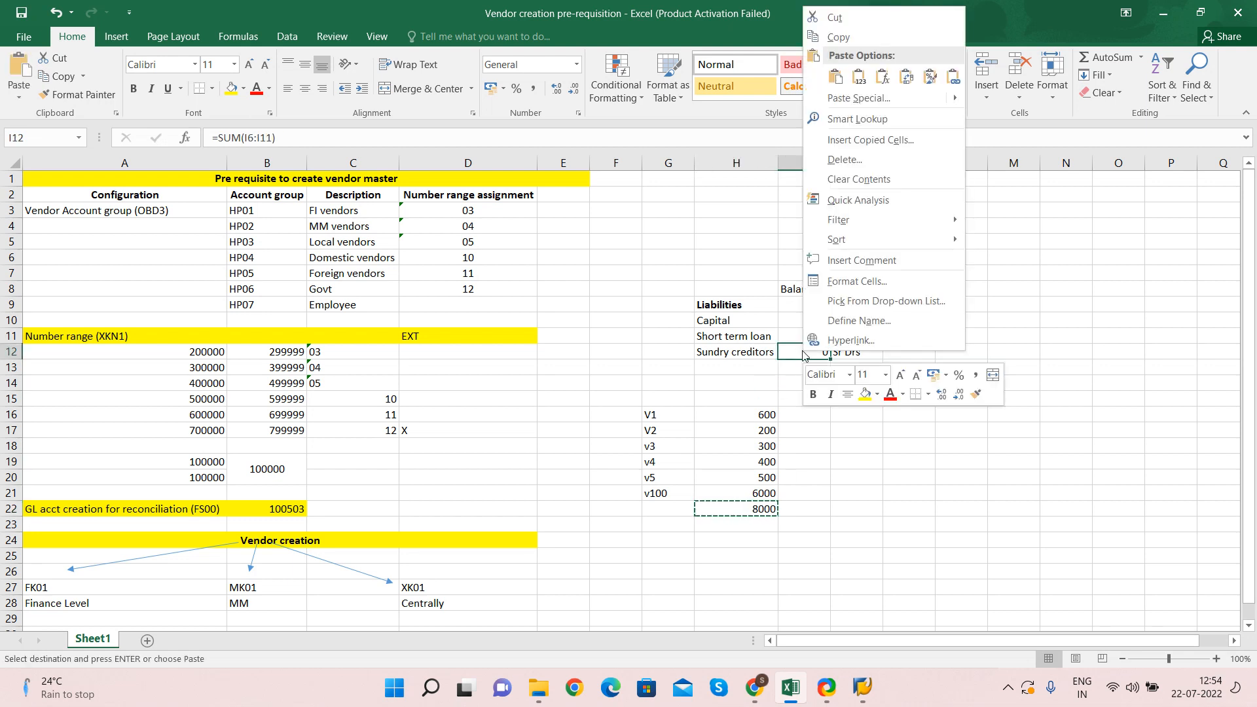
pyautogui.click(858, 76)
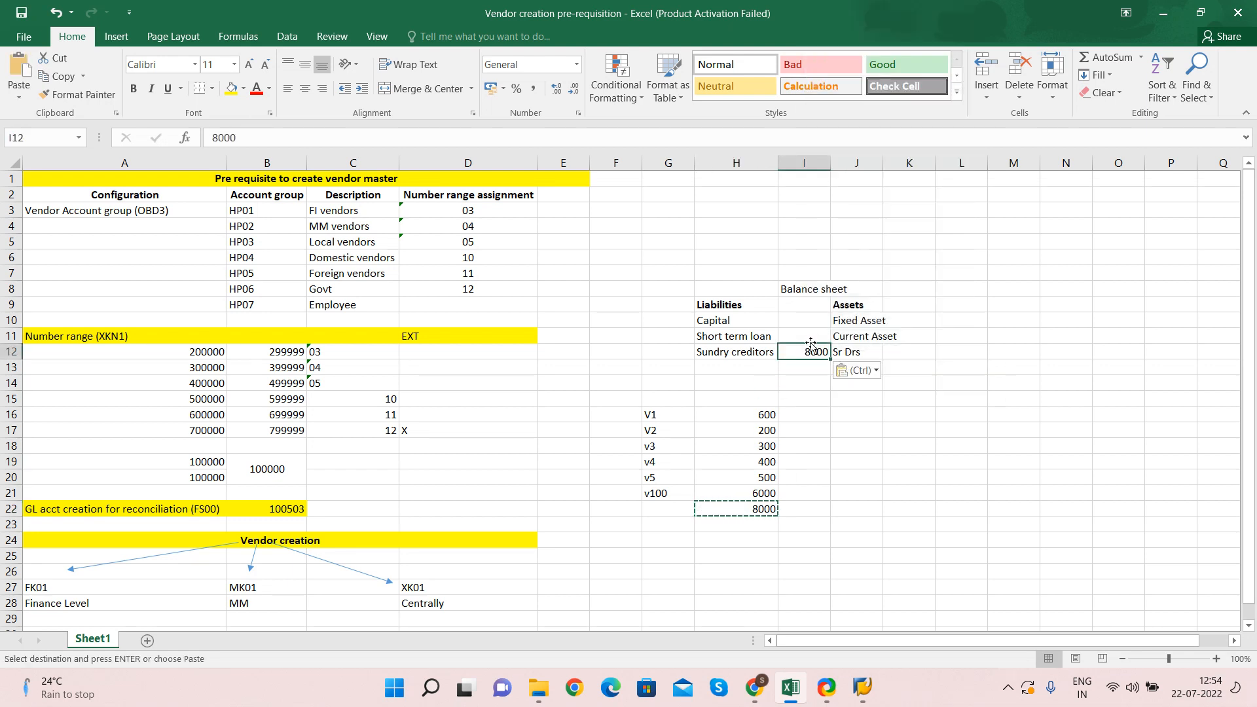
pyautogui.press('Escape')
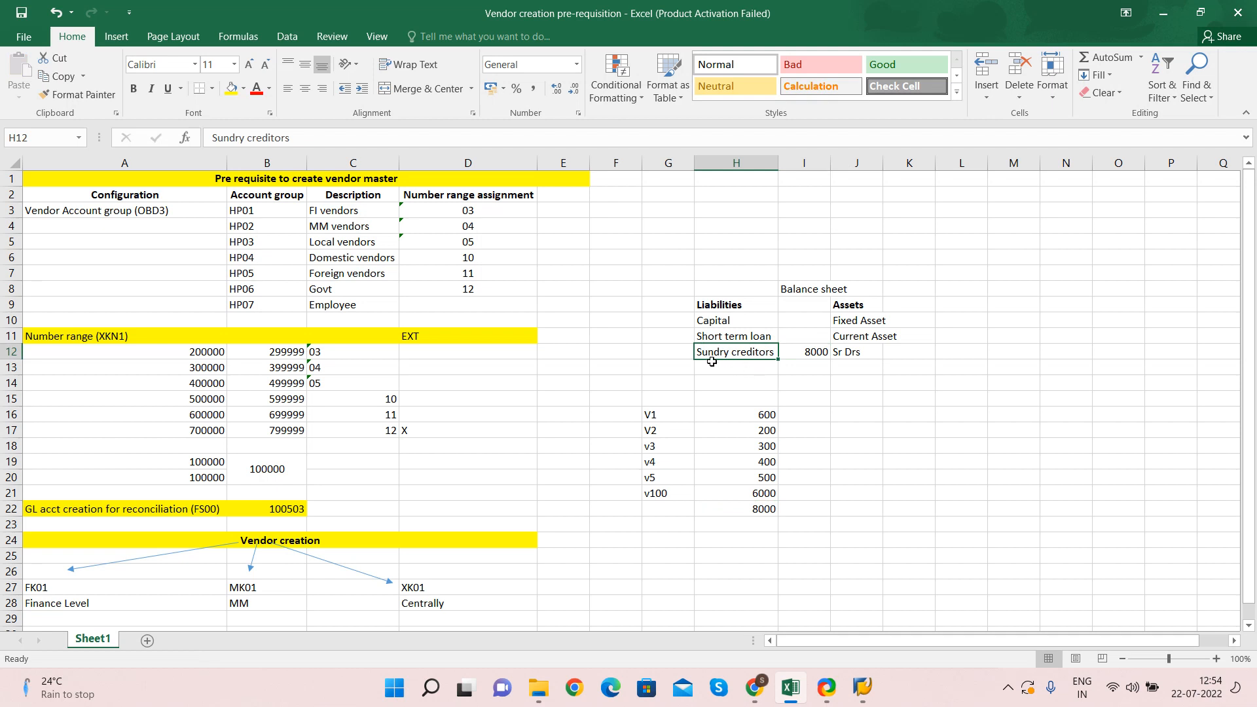
# Copy the OBD3 transaction code from the Vendor Account group cell A3
pyautogui.click(115, 512)
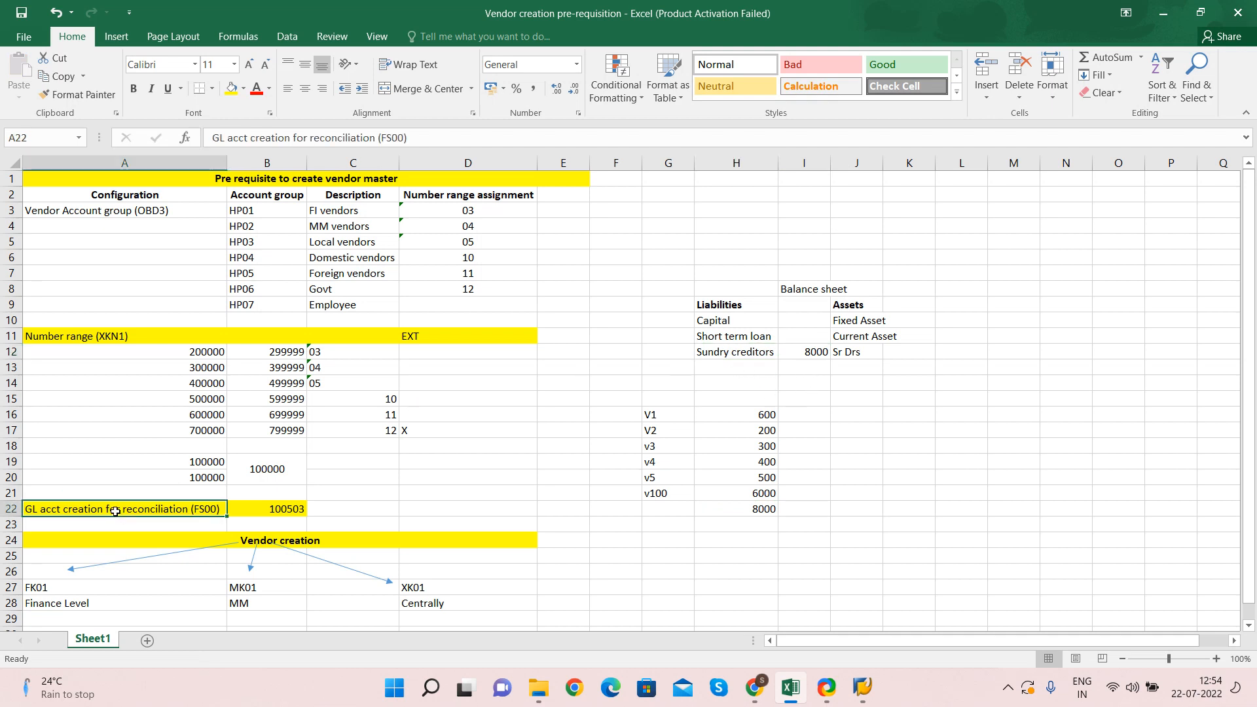
pyautogui.press('Right')
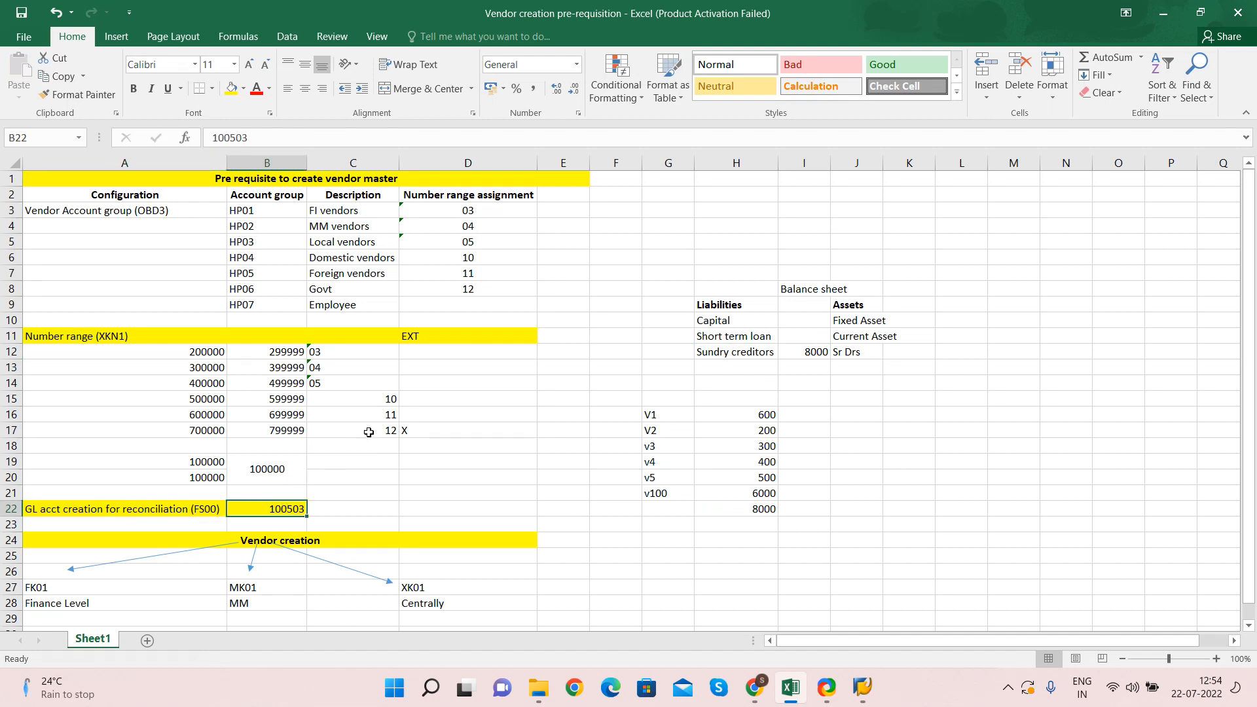
pyautogui.press('Left')
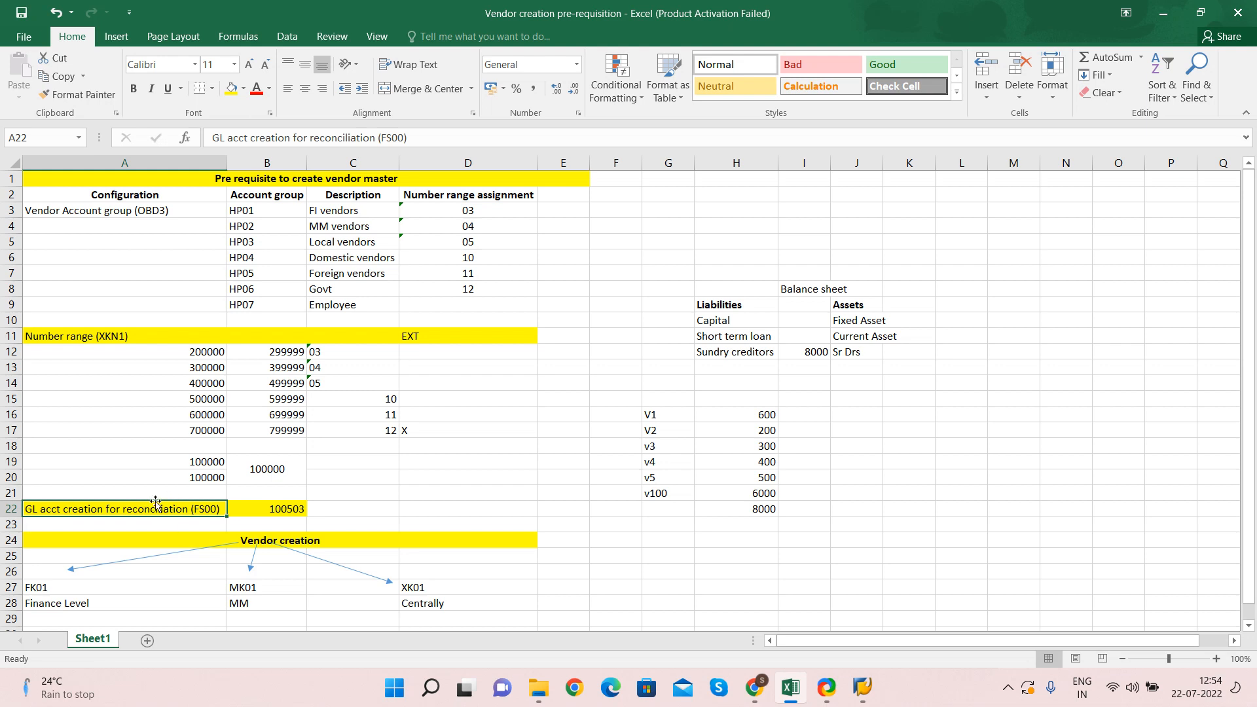
pyautogui.doubleClick(139, 210)
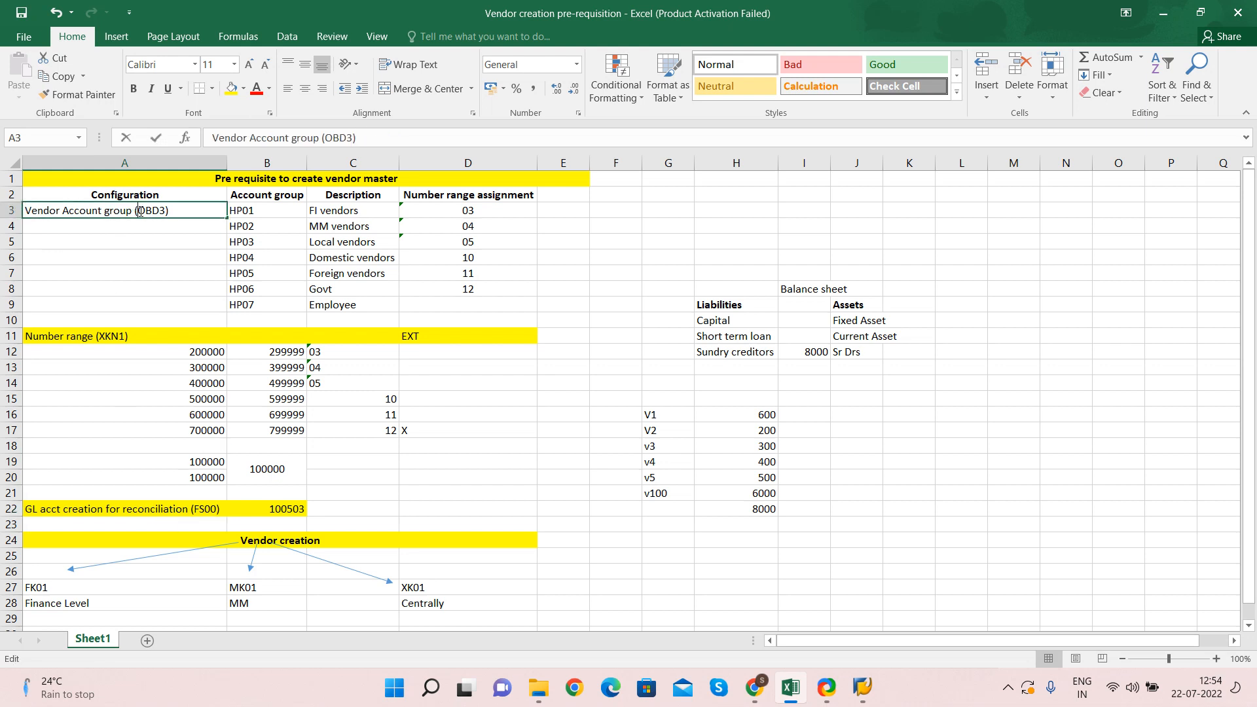
pyautogui.moveTo(137, 210); pyautogui.dragTo(164, 210)
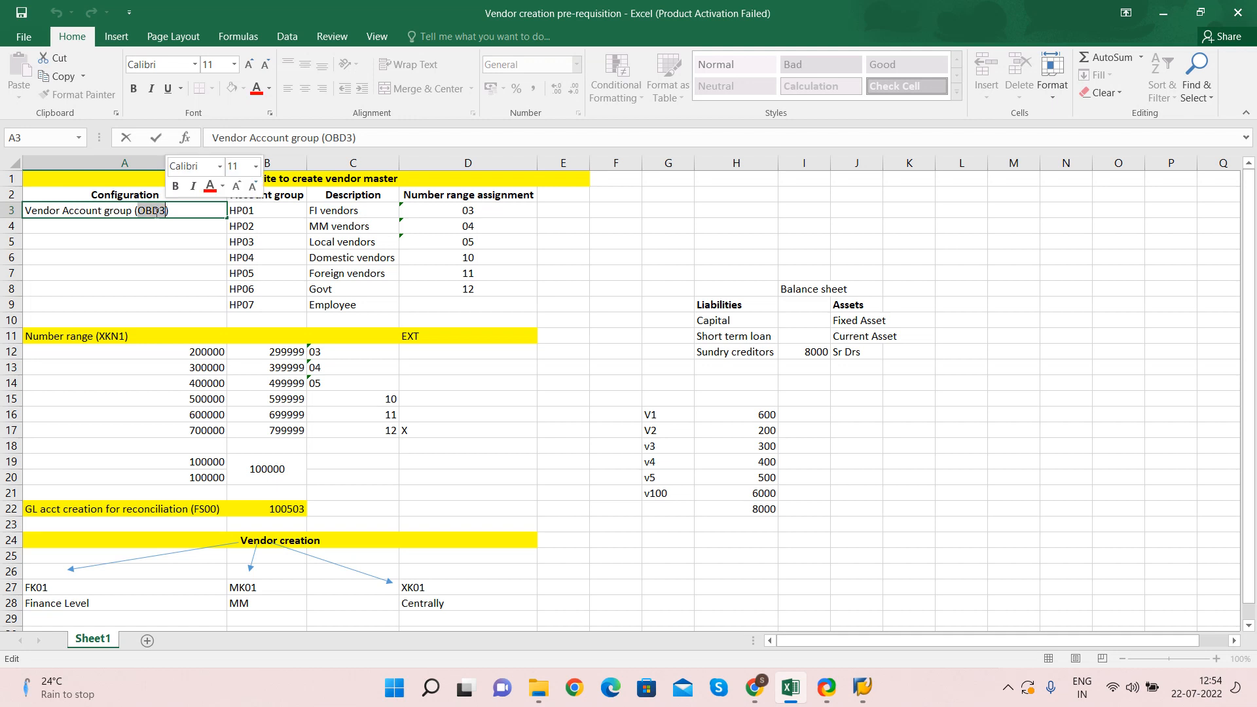
pyautogui.hotkey('ctrl', 'c')
pyautogui.press('Escape')
pyautogui.press('Tab')
pyautogui.click(155, 212)
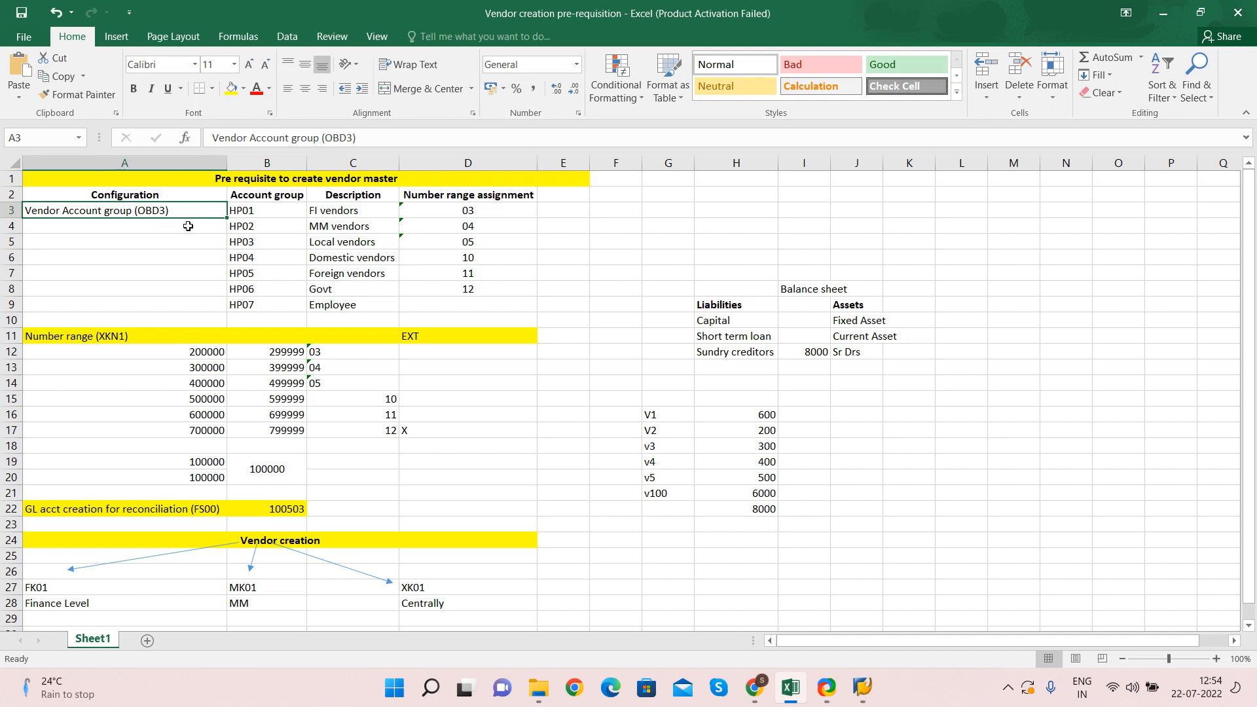
# Recheck the GL reconciliation account 100503 in row 22, then switch to SAP Logon
pyautogui.click(66, 508)
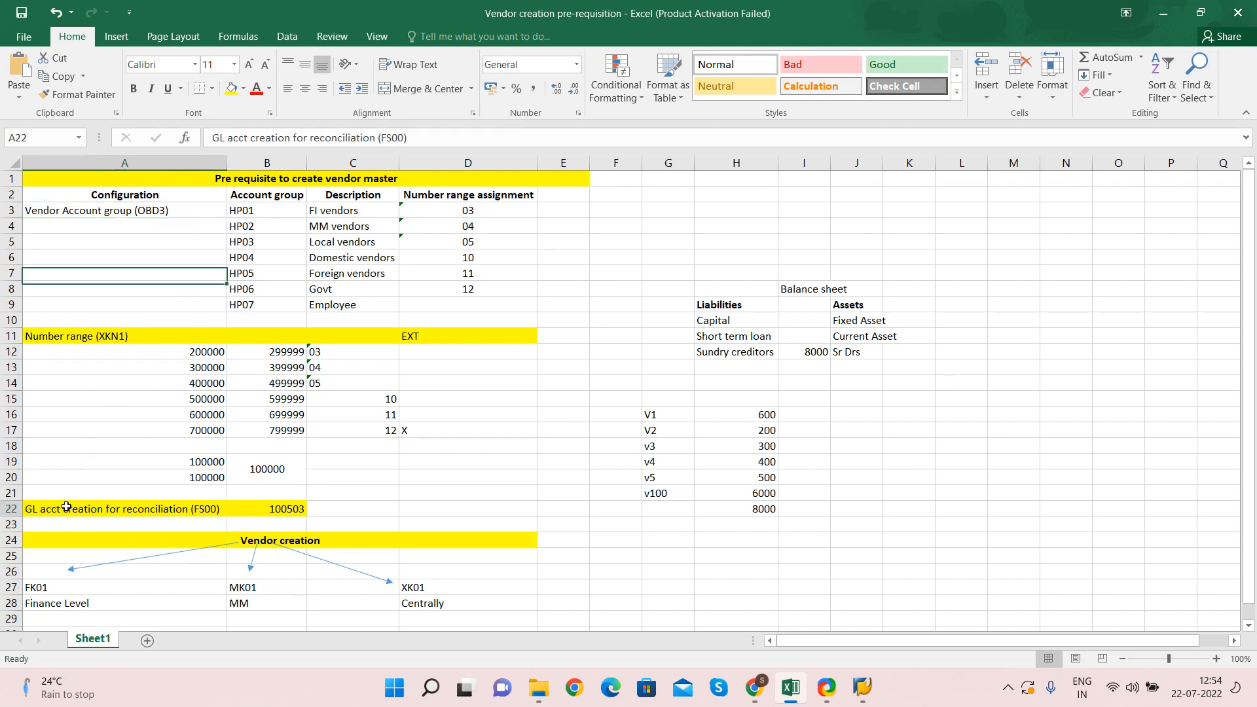
pyautogui.press('Right')
pyautogui.press('Left')
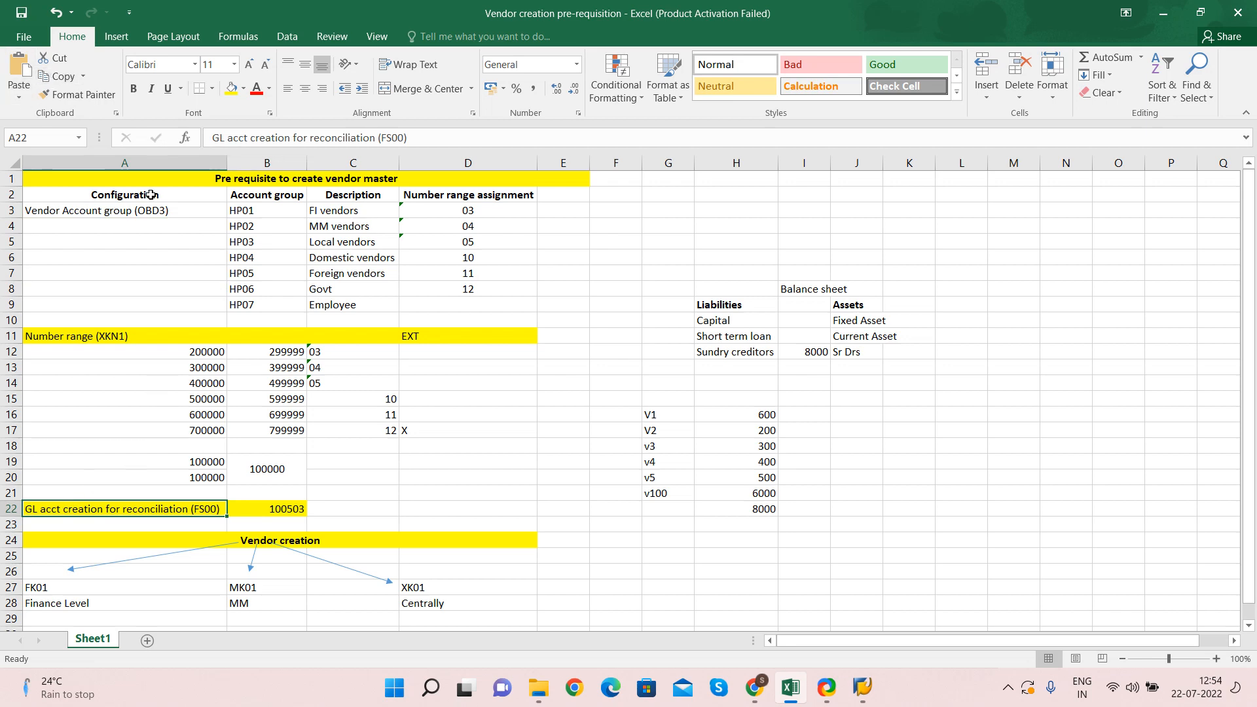
pyautogui.hotkey('alt', 'Tab')
pyautogui.hotkey('alt', 'Tab')
pyautogui.hotkey('alt', 'shift', 'Tab')
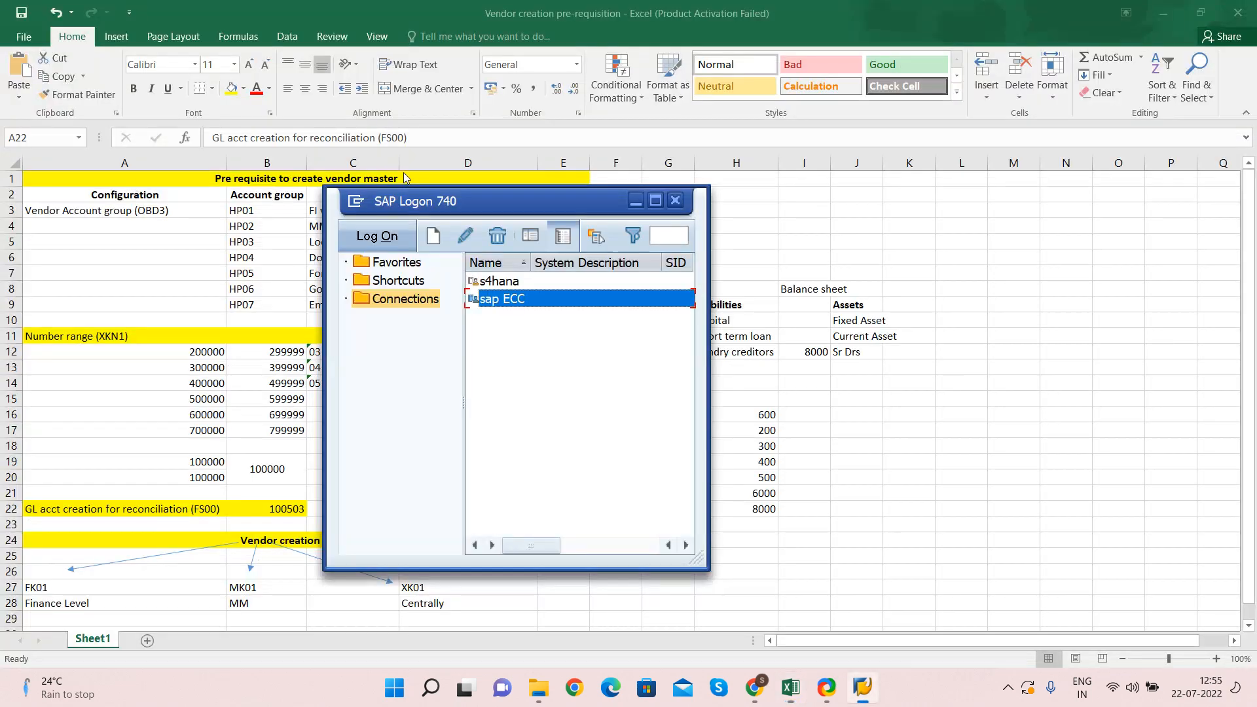
# Log on to the sap ECC system with the saved user name
pyautogui.doubleClick(494, 298)
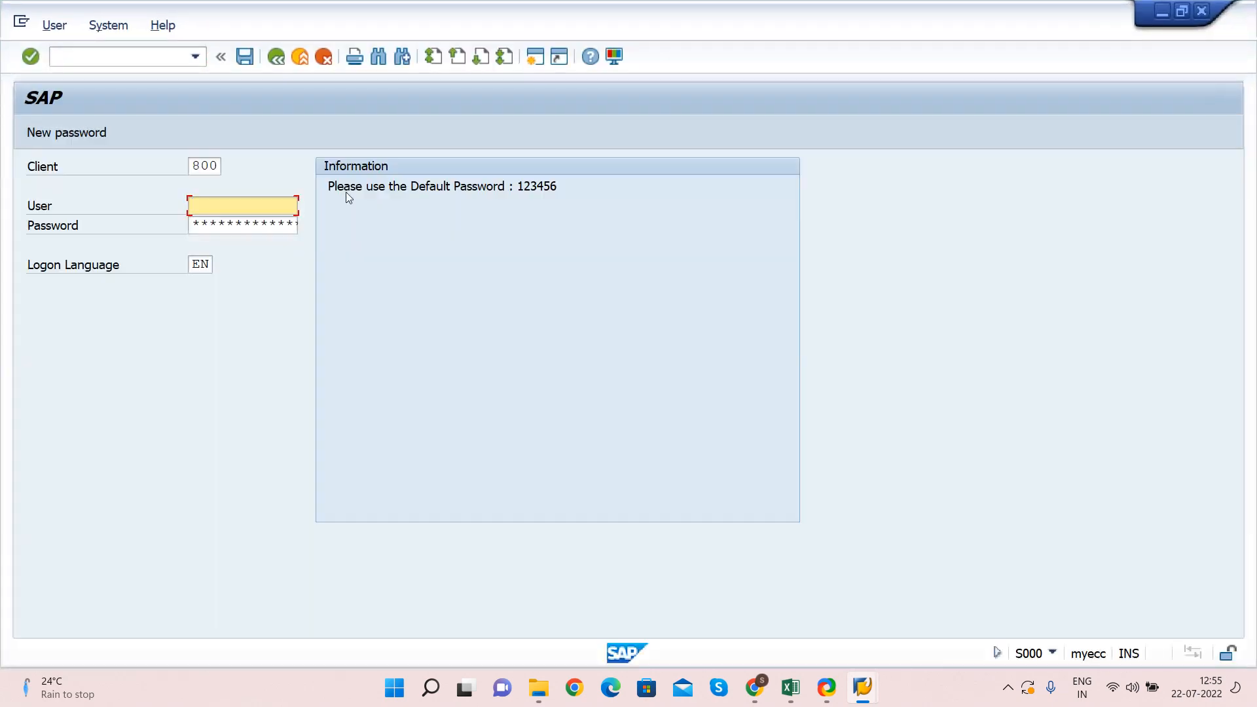
pyautogui.click(233, 206)
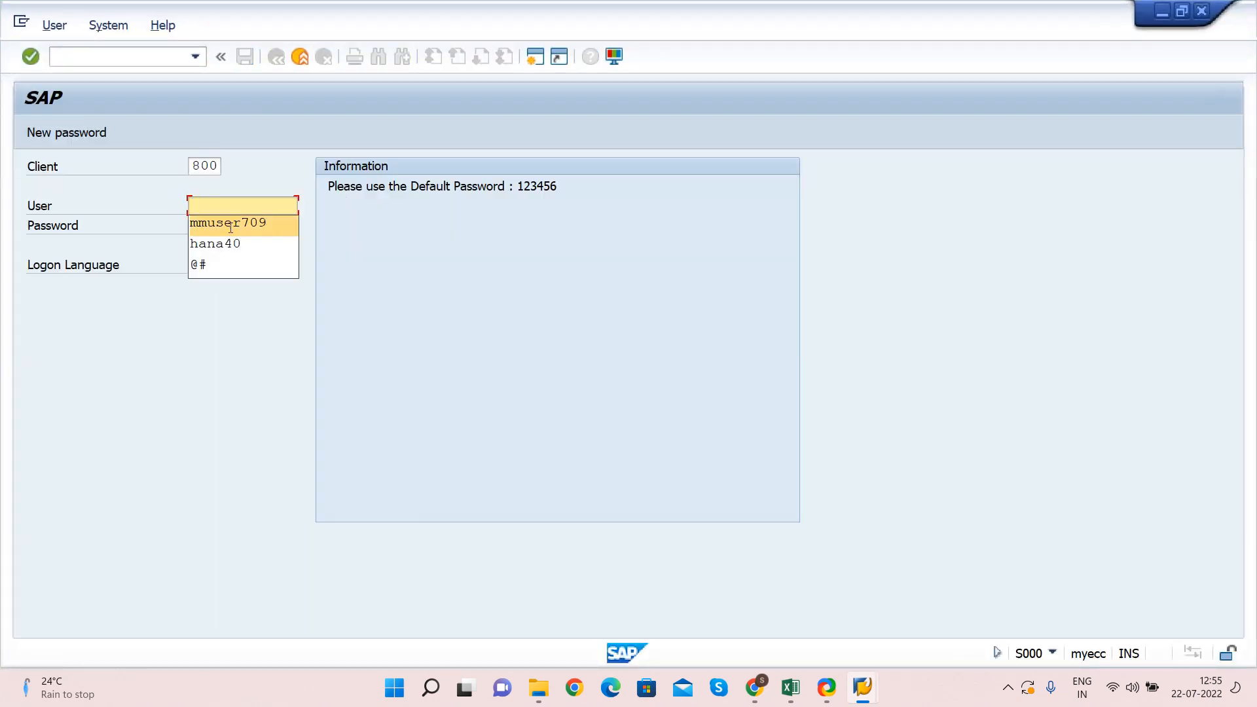
pyautogui.click(230, 226)
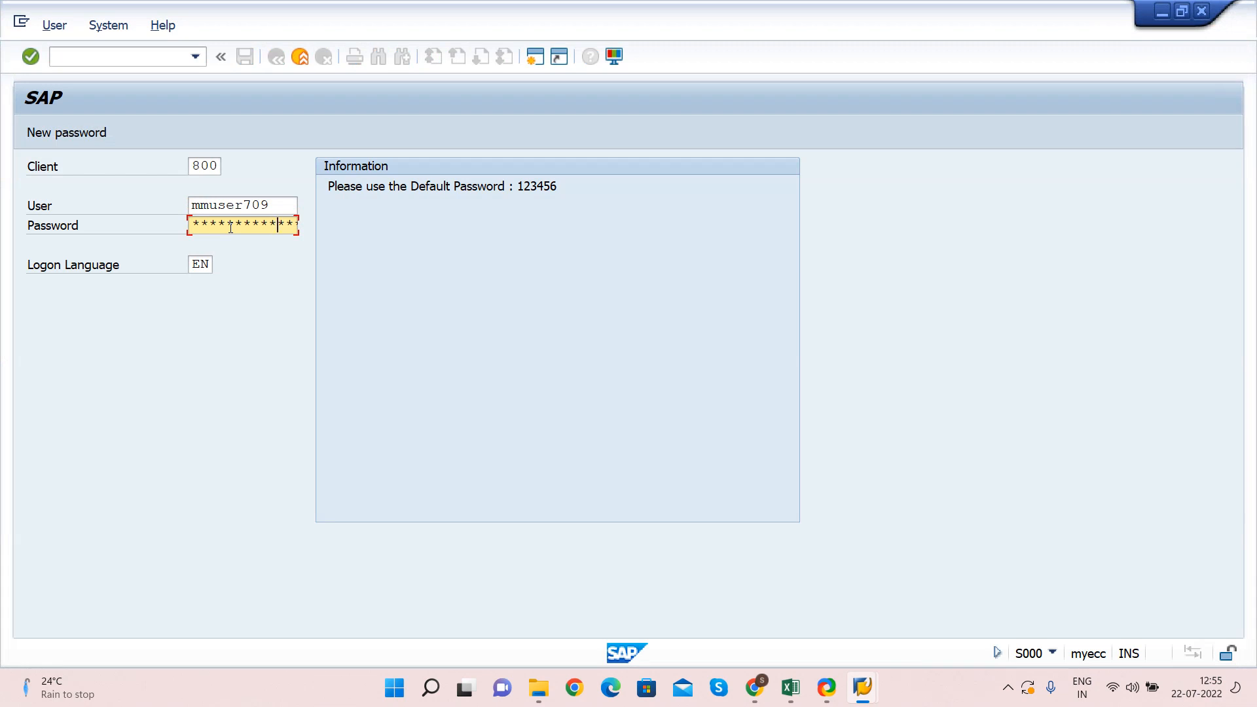
pyautogui.press('Return')
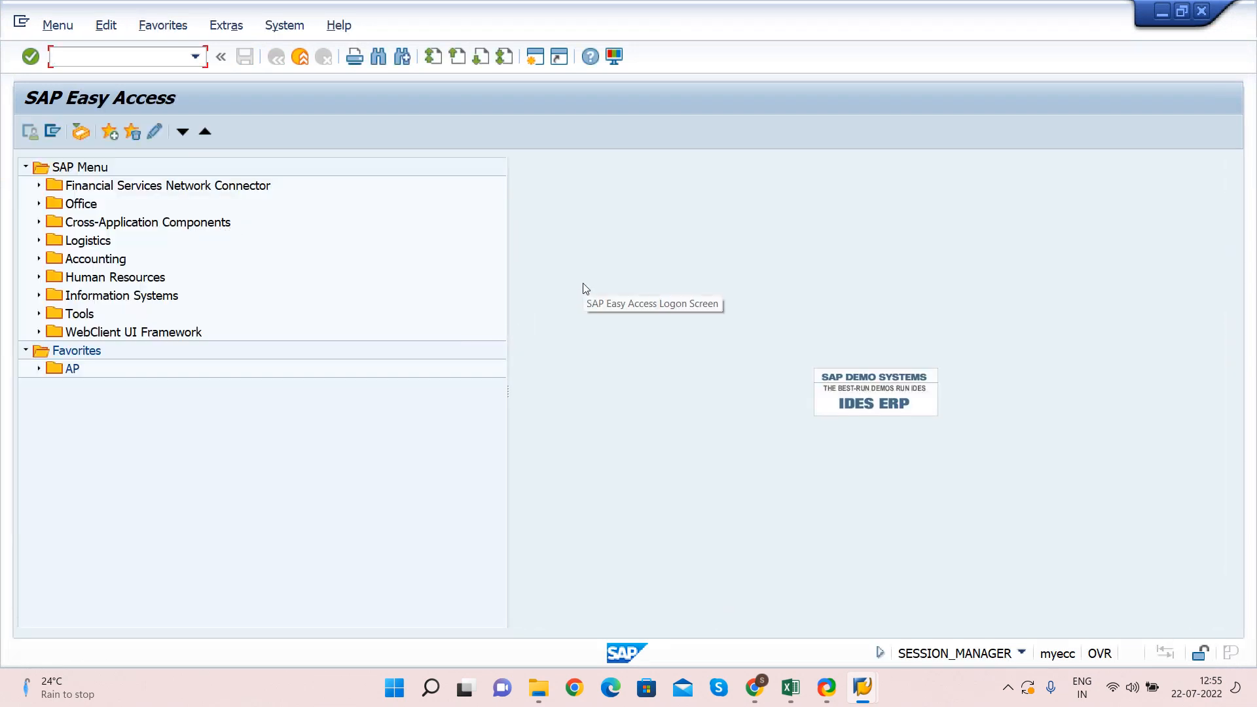
# Run OBD3 and jump to the HP vendor account groups, confirming HP01–HP08 exist
pyautogui.write('OBD3')
pyautogui.press('Return')
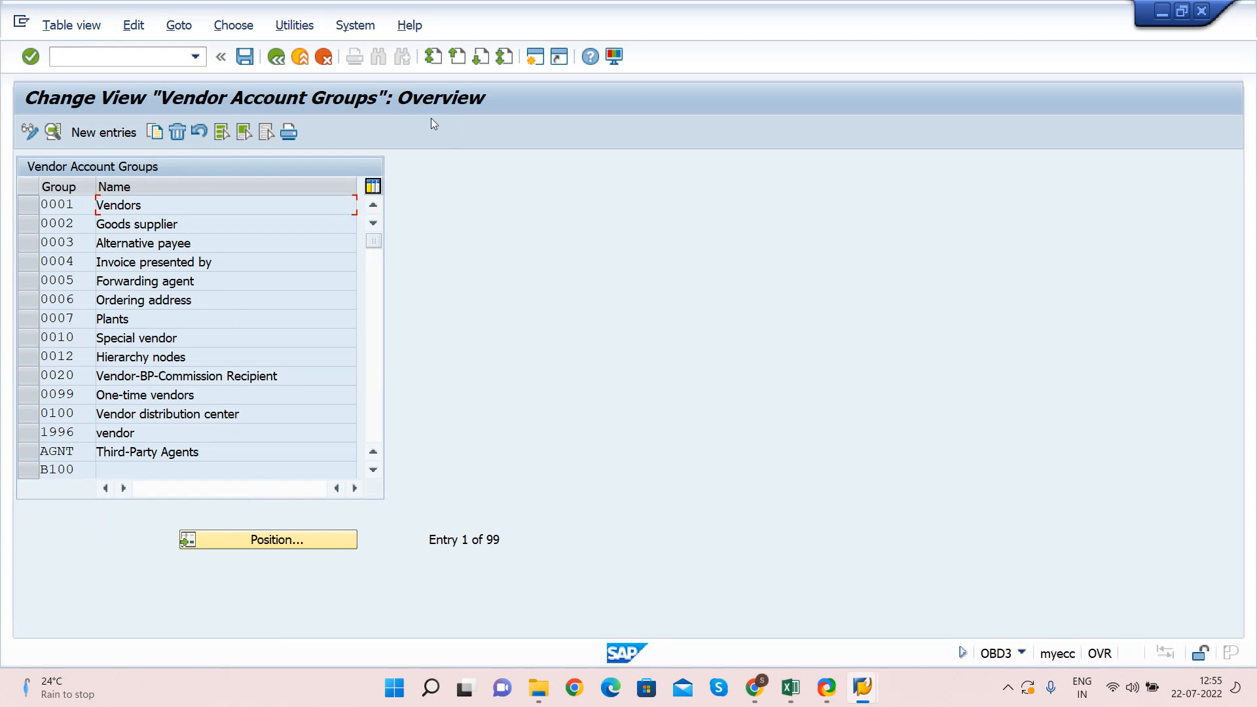
pyautogui.click(270, 542)
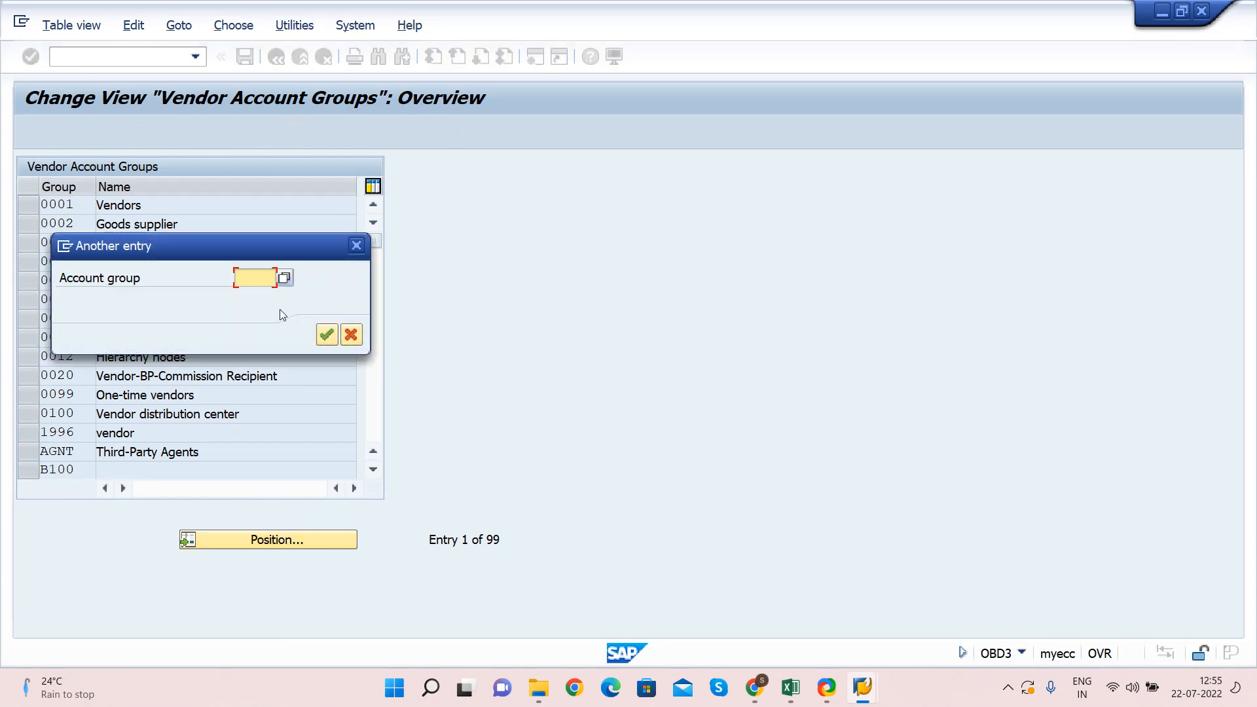
pyautogui.write('0001')
pyautogui.press('Return')
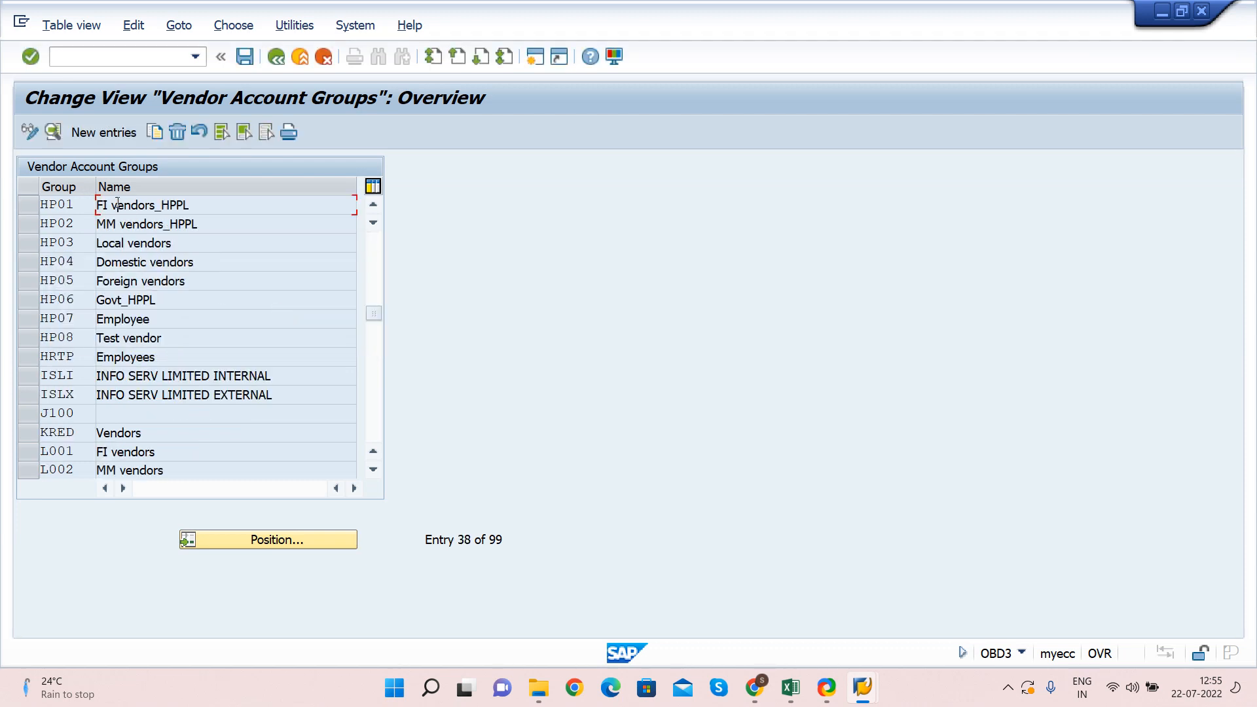
pyautogui.click(111, 223)
pyautogui.press('F3')
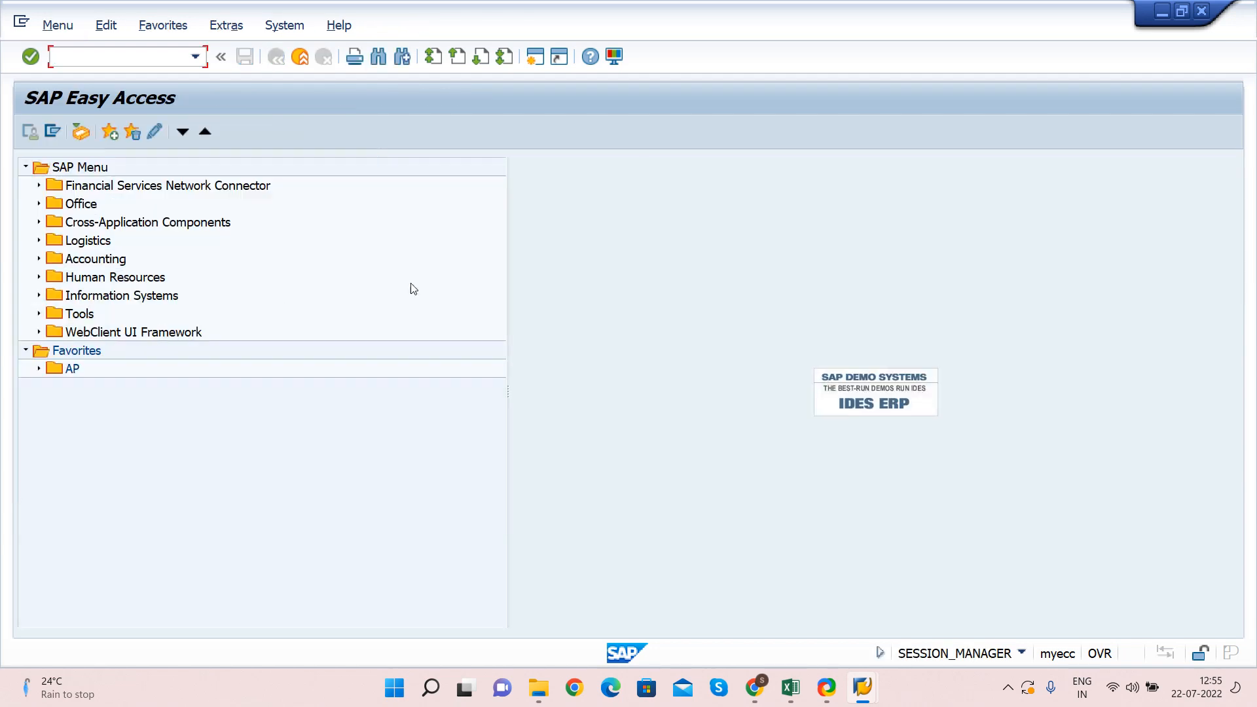
pyautogui.hotkey('alt', 'Tab')
pyautogui.hotkey('alt', 'Tab')
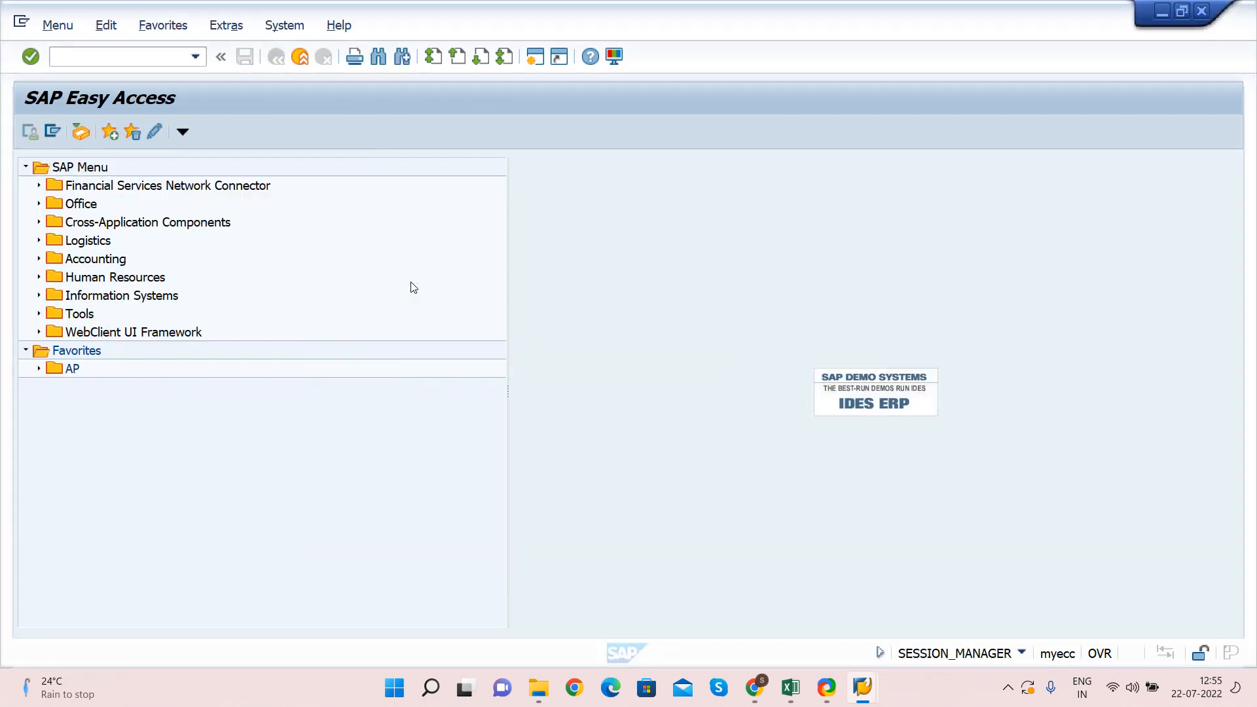
pyautogui.hotkey('alt', 'Tab')
pyautogui.hotkey('alt', 'Tab')
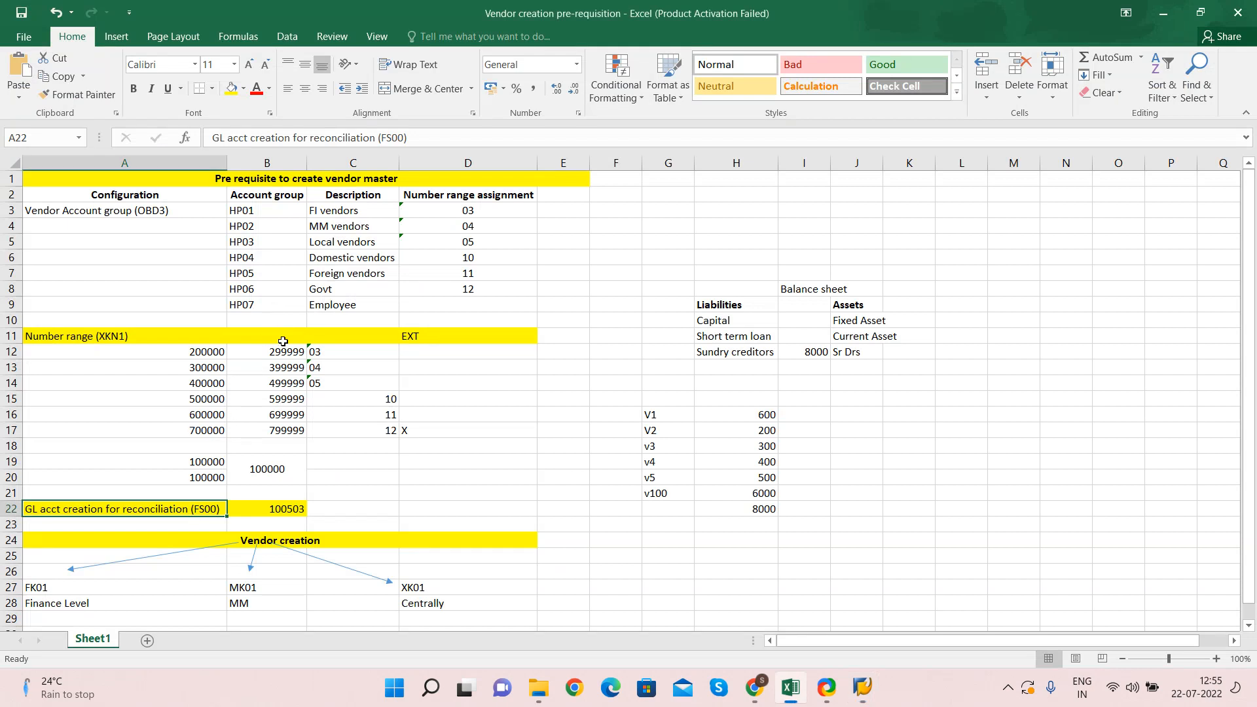
# Note assignments 03–12 in the Excel plan, then display the XKN1 vendor number range intervals
pyautogui.click(318, 352)
pyautogui.moveTo(318, 352); pyautogui.dragTo(332, 425)
pyautogui.click(332, 426)
pyautogui.click(122, 335)
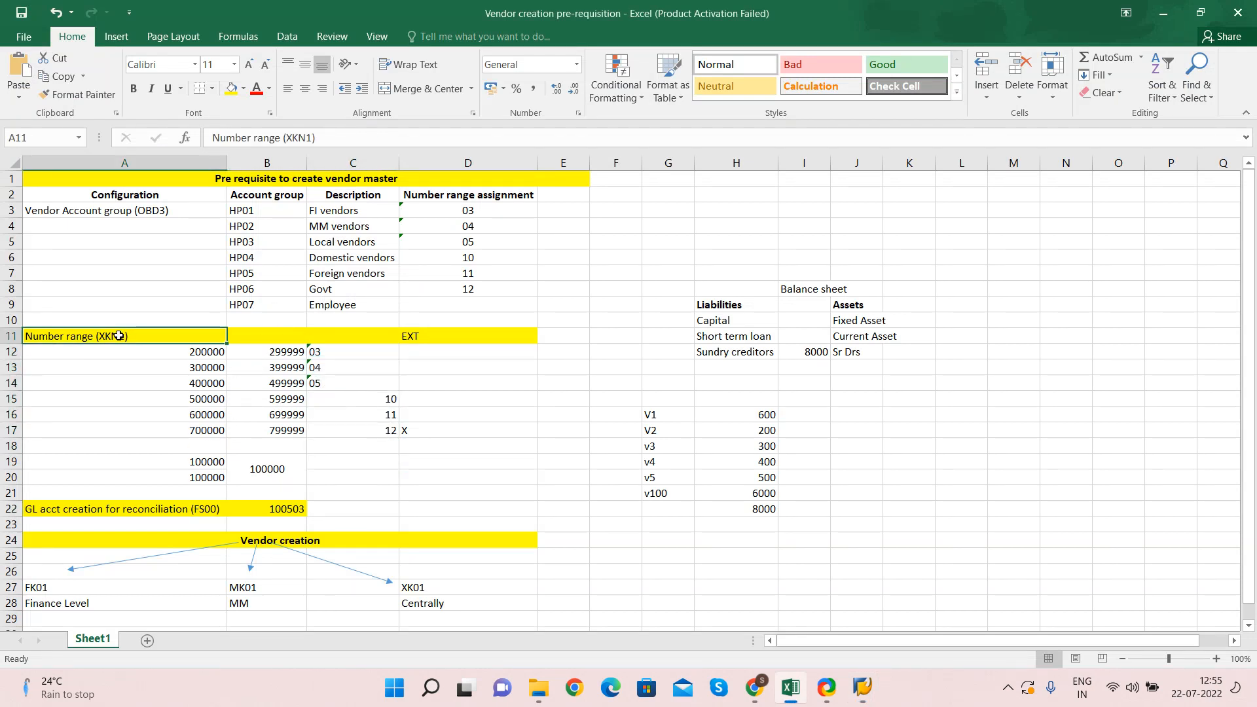
pyautogui.hotkey('alt', 'Tab')
pyautogui.write('XKN1')
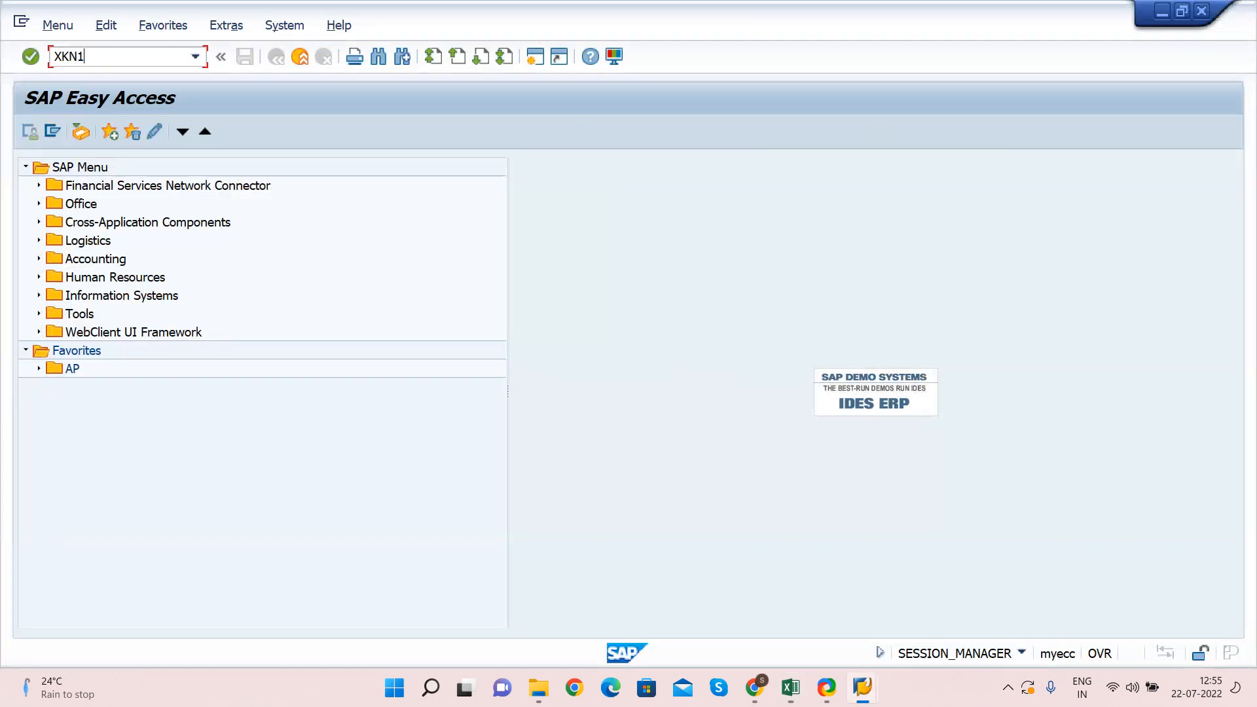
pyautogui.press('Return')
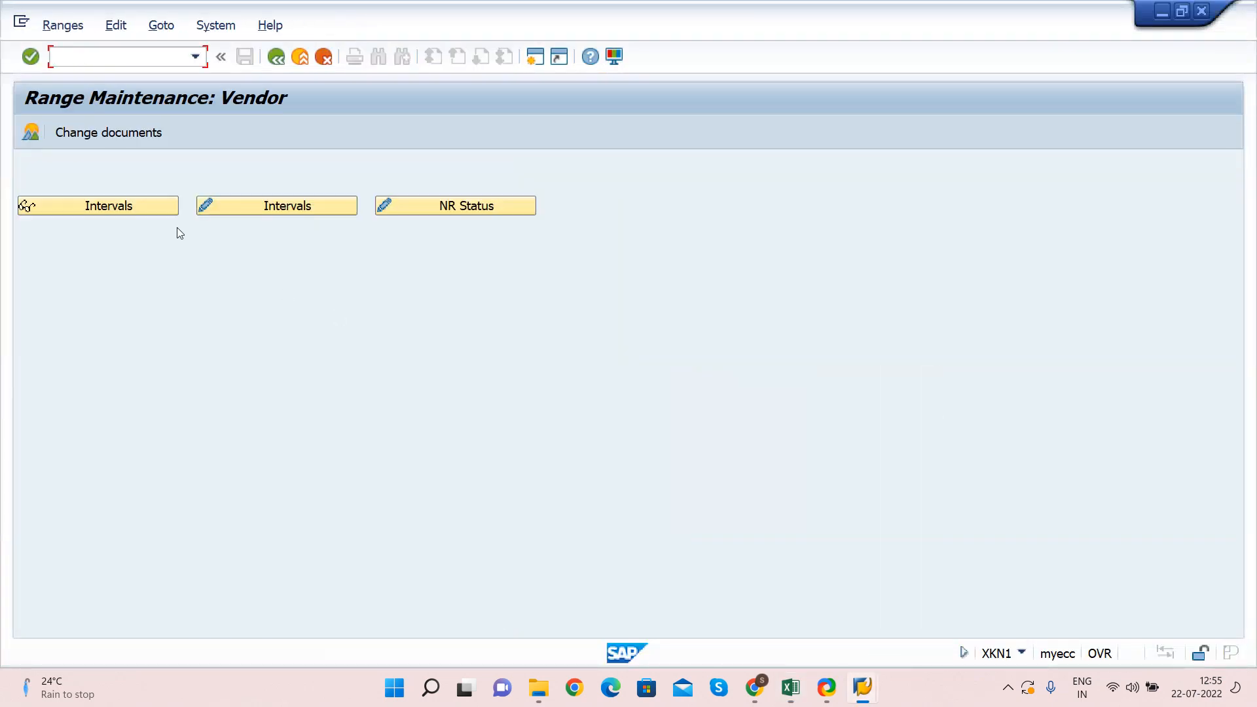
pyautogui.click(77, 206)
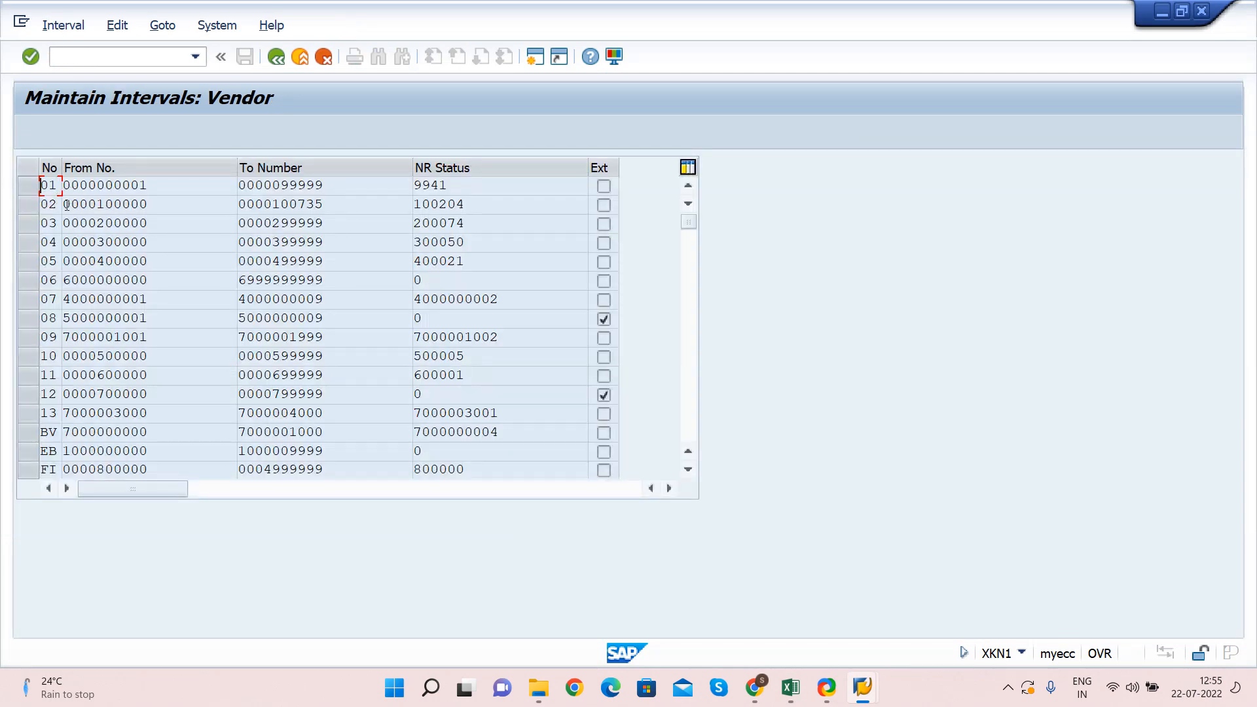
# Compare XKN1 interval 03 (To number 299999) against assignment 03 in the plan
pyautogui.hotkey('alt', 'Tab')
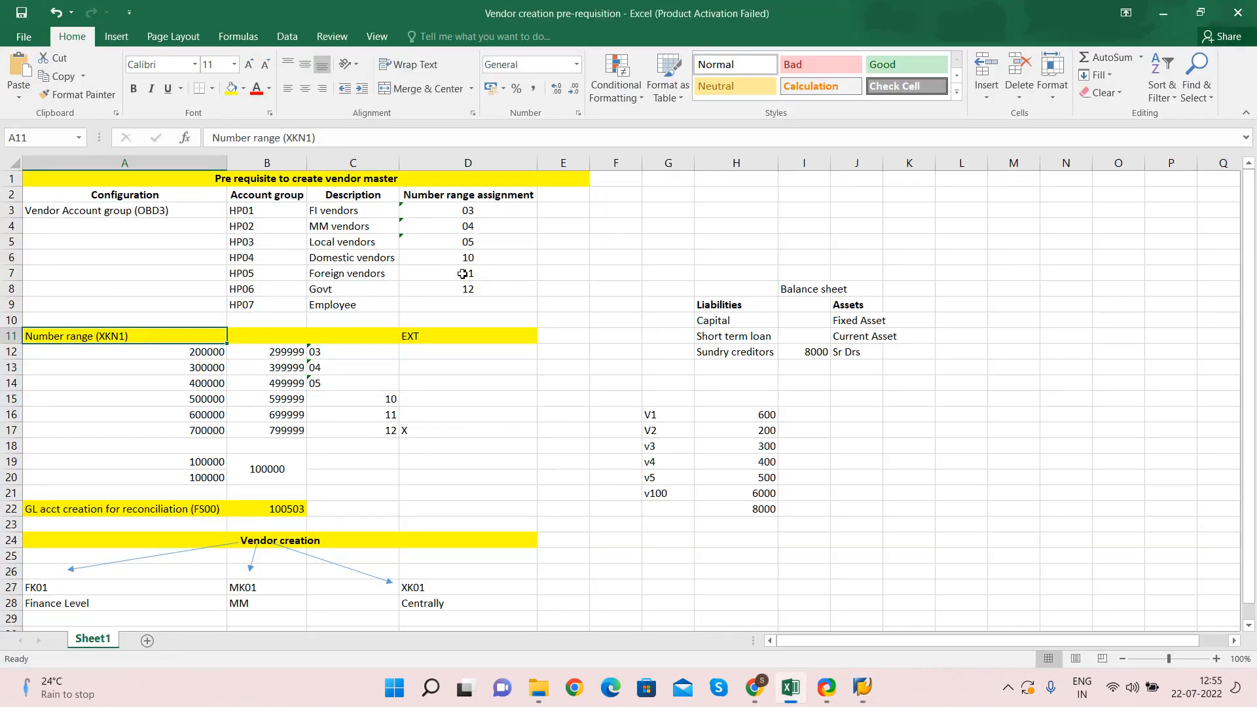
pyautogui.click(324, 348)
pyautogui.hotkey('alt', 'Tab')
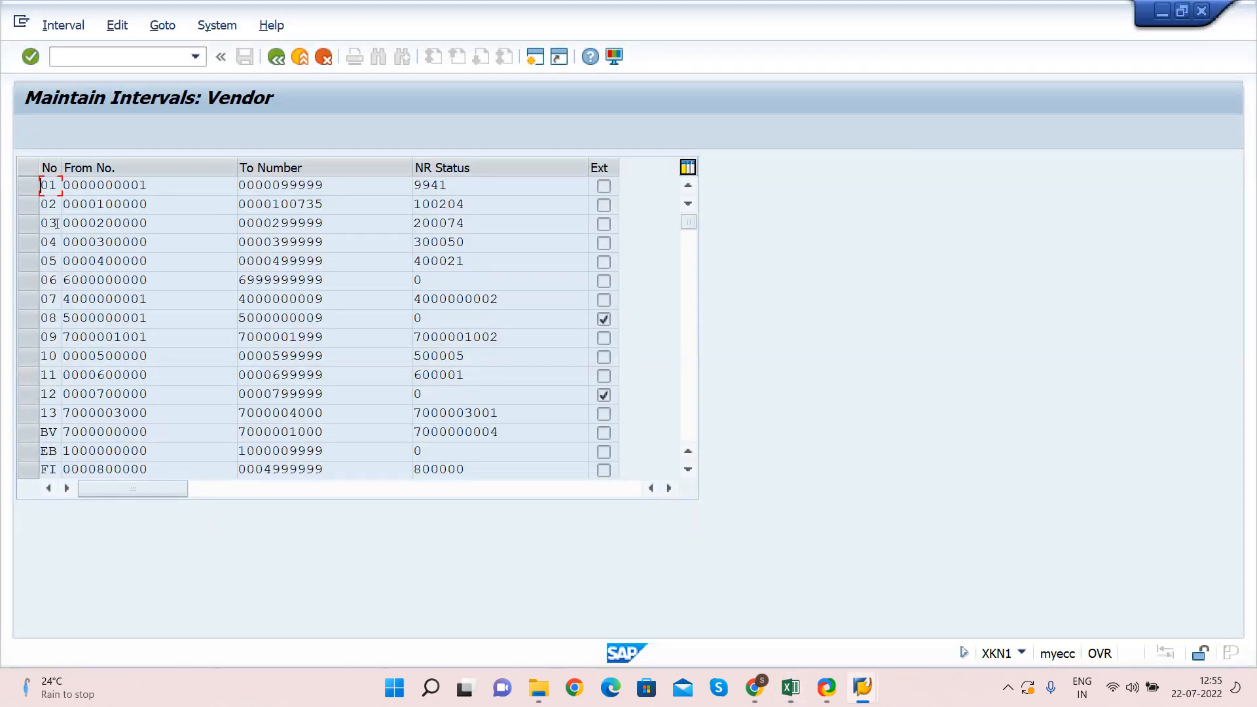
pyautogui.moveTo(96, 224); pyautogui.dragTo(168, 224)
pyautogui.moveTo(271, 223); pyautogui.dragTo(333, 223)
pyautogui.click(334, 222)
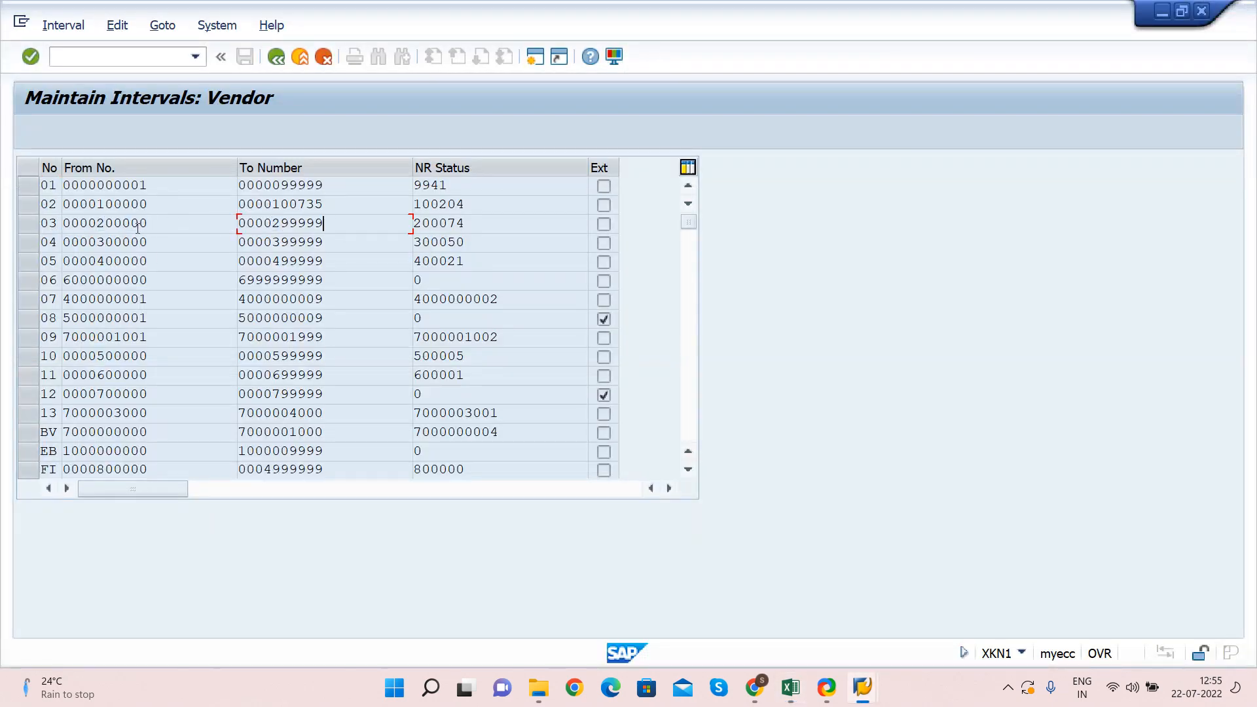
# Check intervals 04, 08 and 12 and their external flags against groups HP01–HP05
pyautogui.click(340, 242)
pyautogui.click(605, 318)
pyautogui.moveTo(59, 393); pyautogui.dragTo(26, 394)
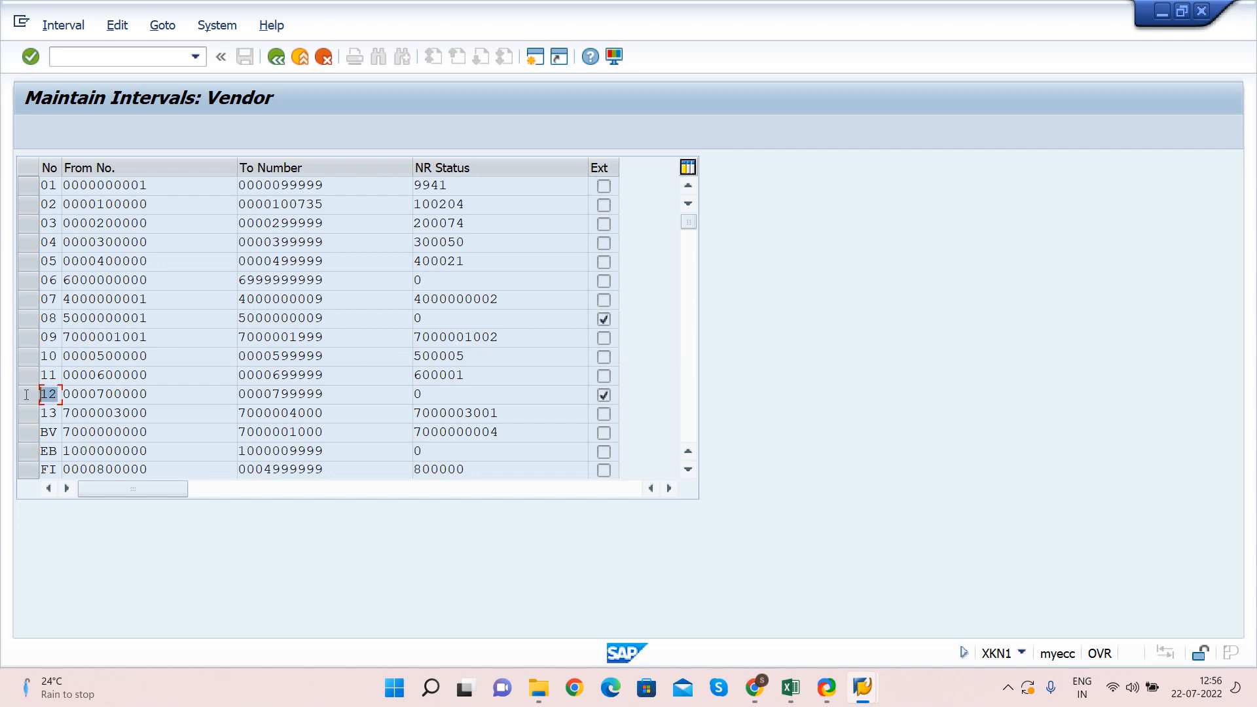
pyautogui.click(604, 396)
pyautogui.click(49, 395)
pyautogui.hotkey('alt', 'Tab')
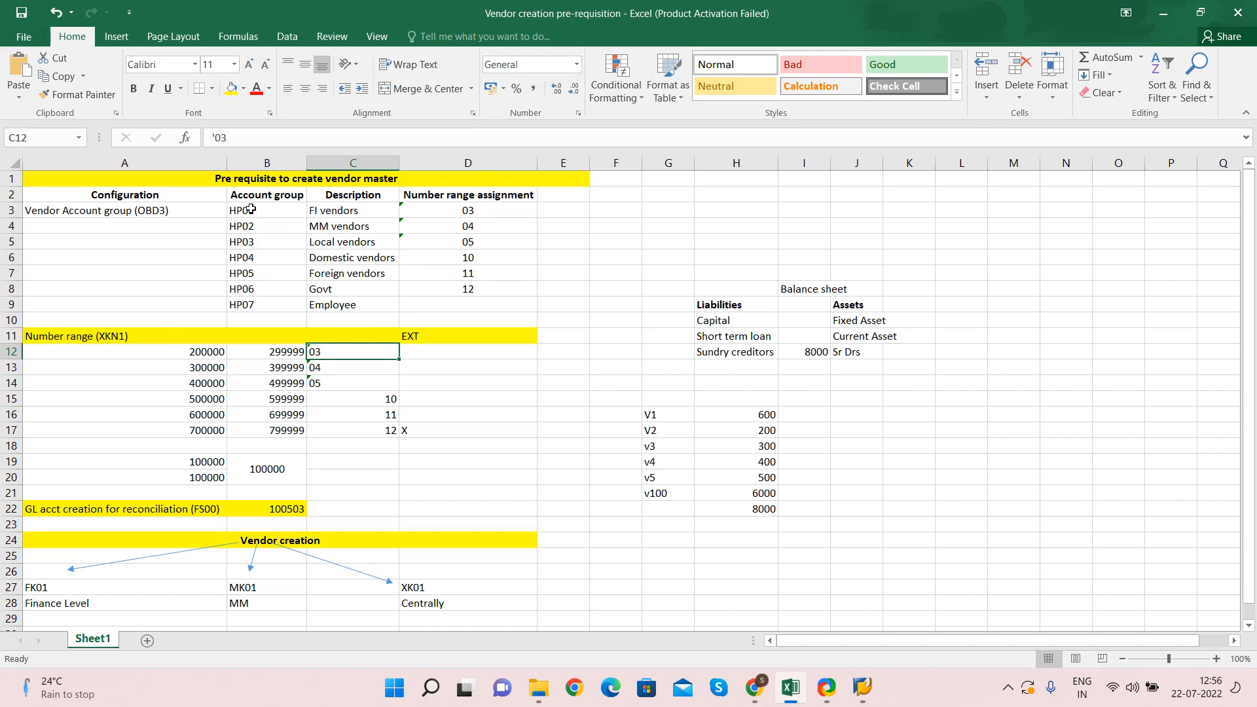
pyautogui.moveTo(249, 210); pyautogui.dragTo(523, 274)
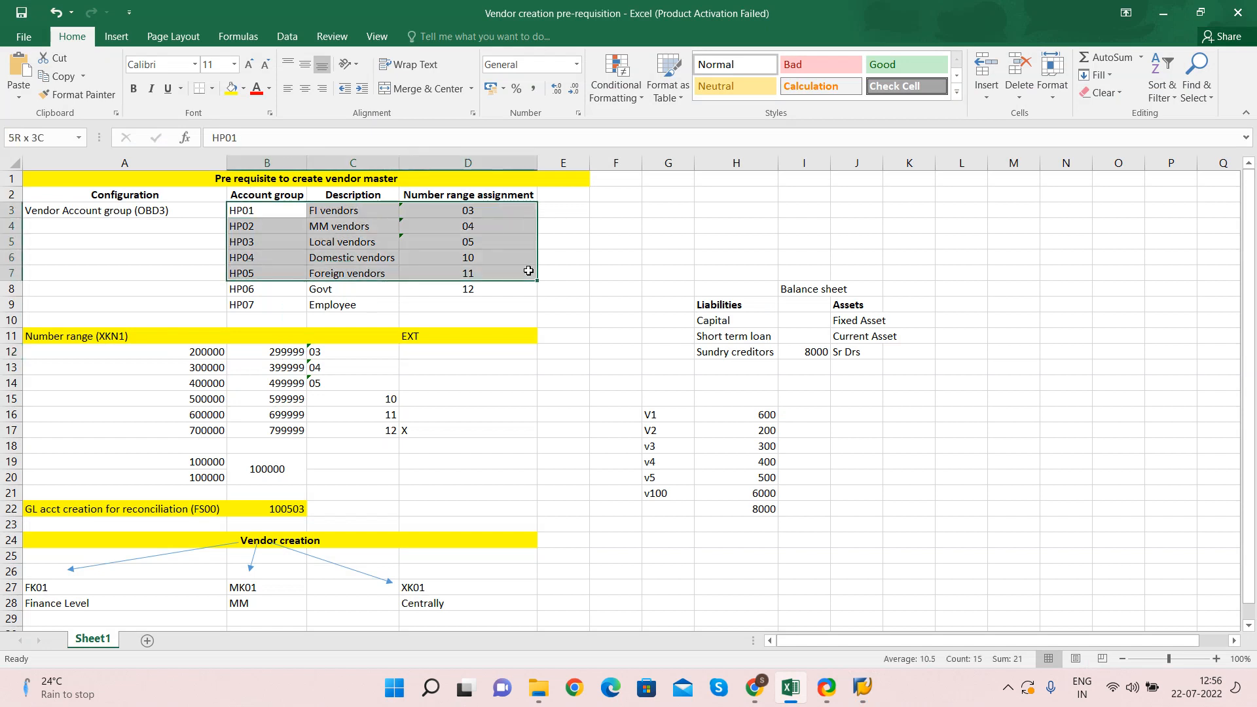
# Review account groups HP01–HP07 and the number range table A12:D17 in Excel
pyautogui.click(255, 288)
pyautogui.click(465, 288)
pyautogui.click(258, 292)
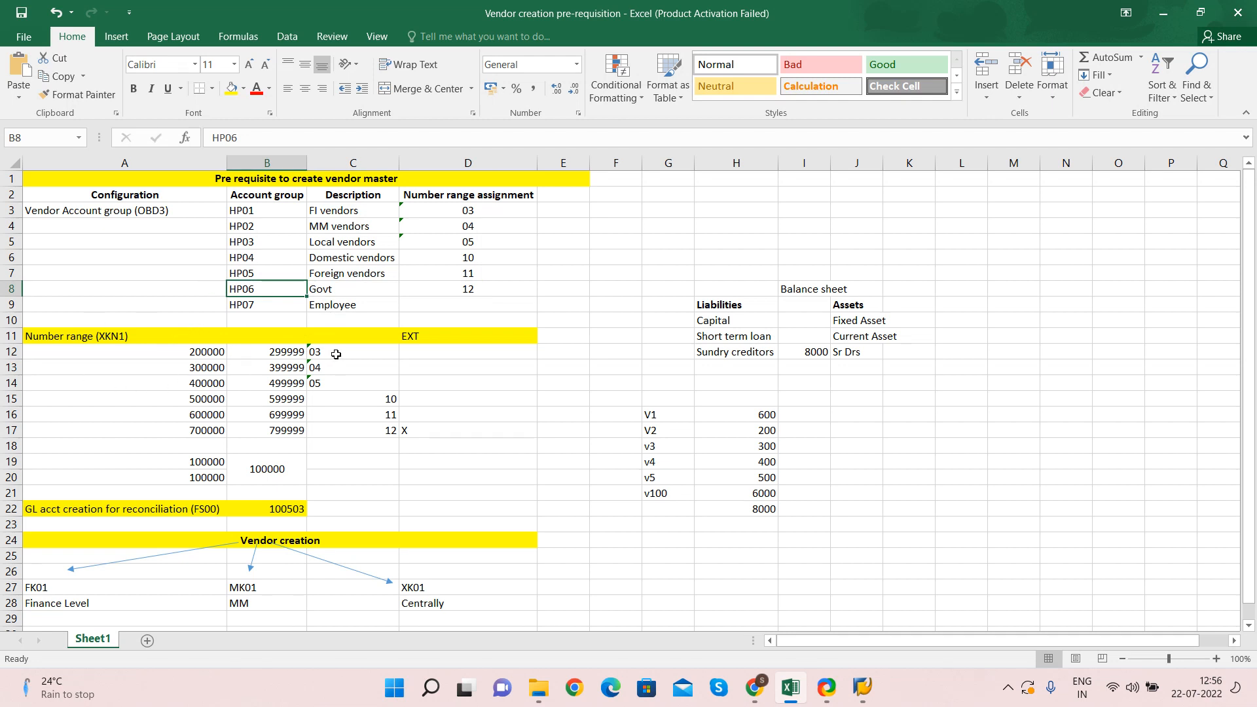
pyautogui.moveTo(126, 351); pyautogui.dragTo(412, 440)
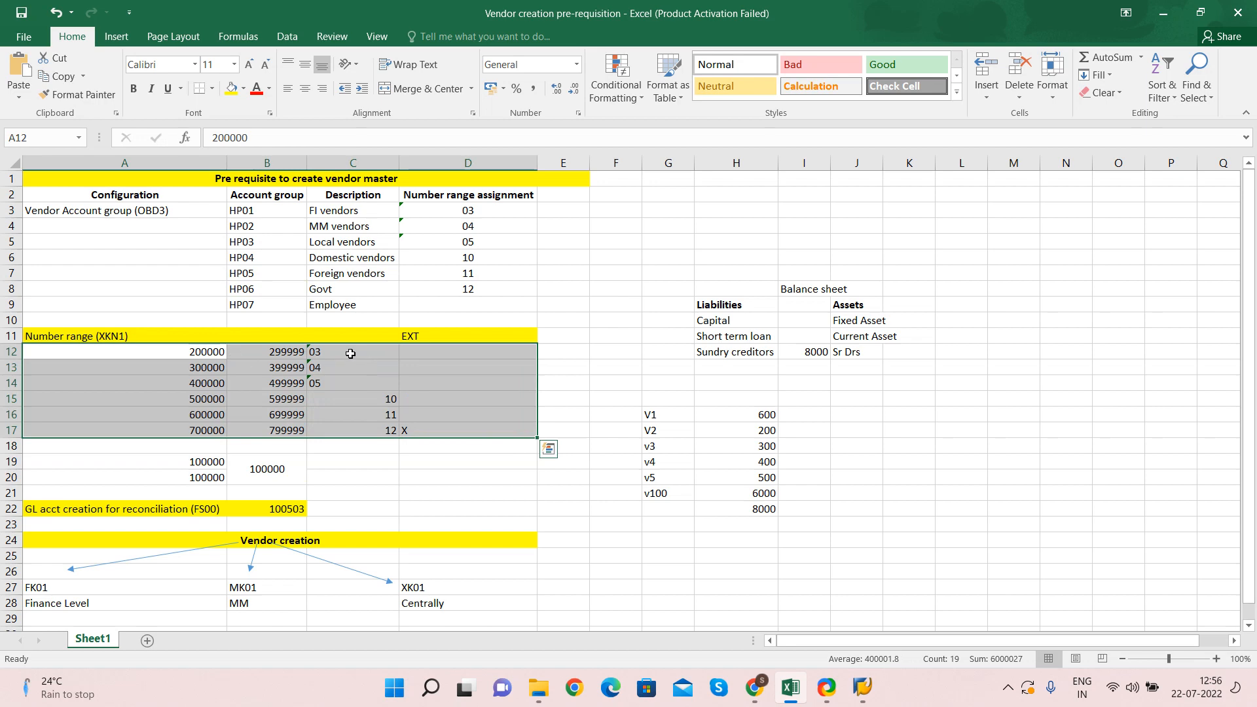
pyautogui.moveTo(350, 353); pyautogui.dragTo(357, 430)
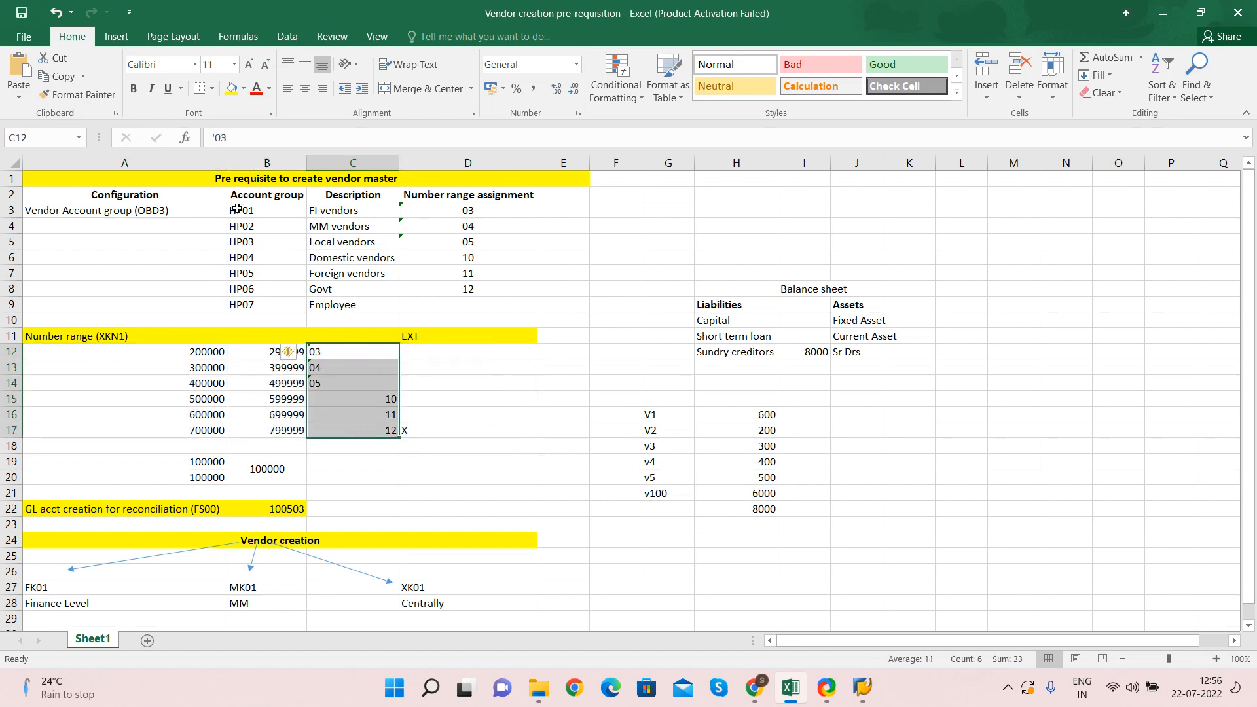
pyautogui.moveTo(237, 210); pyautogui.dragTo(292, 313)
pyautogui.click(283, 307)
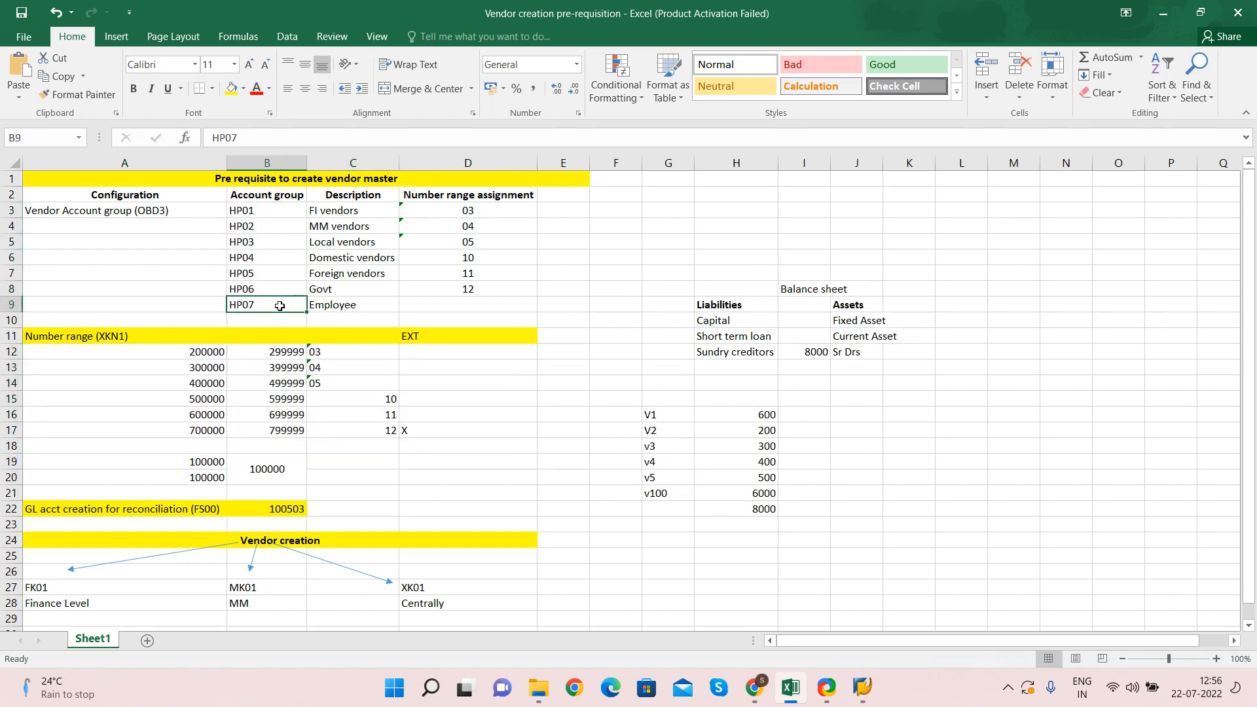
pyautogui.press('super+Tab')
pyautogui.click(282, 310)
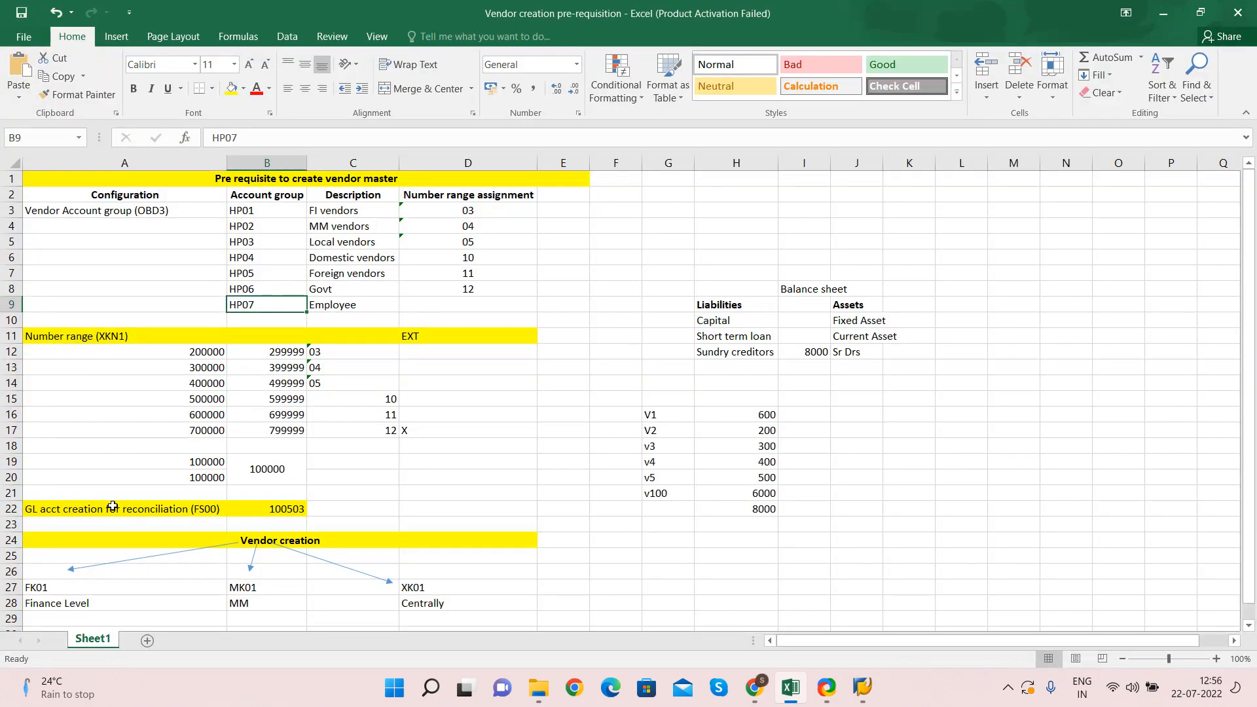
# Enter OBAS in cell A21 and copy it for use in SAP
pyautogui.click(12, 493)
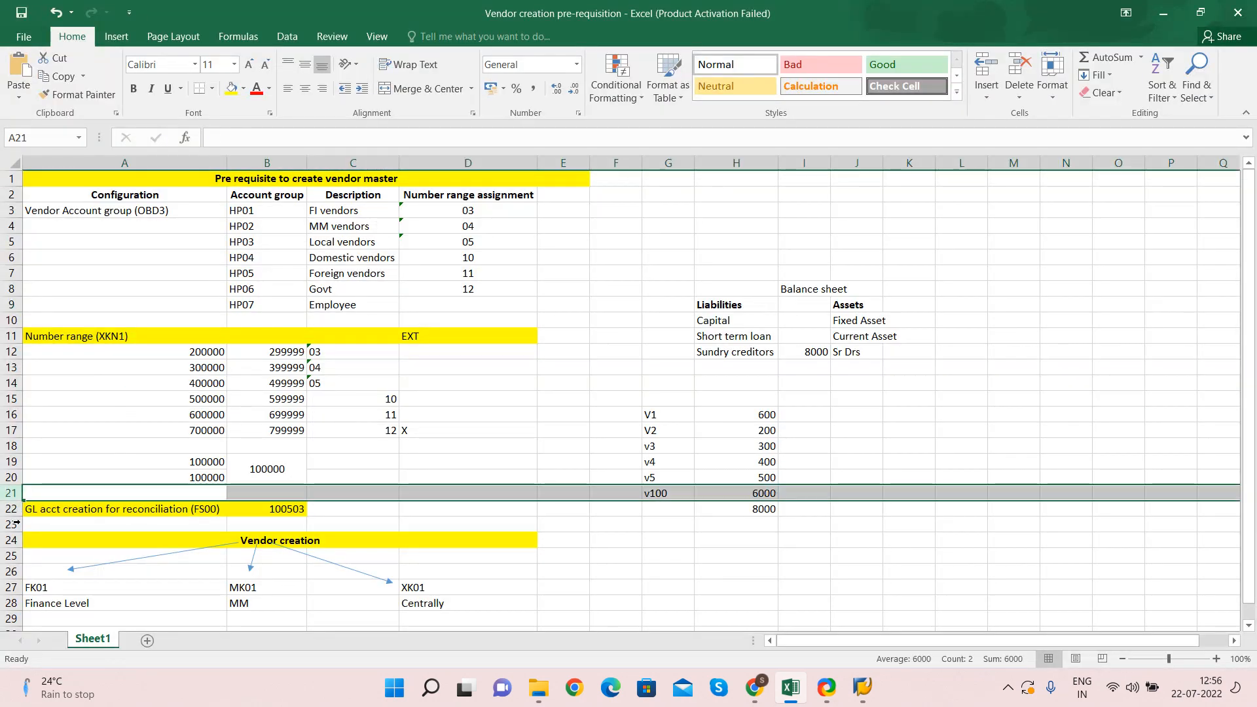
pyautogui.moveTo(48, 506); pyautogui.dragTo(468, 573)
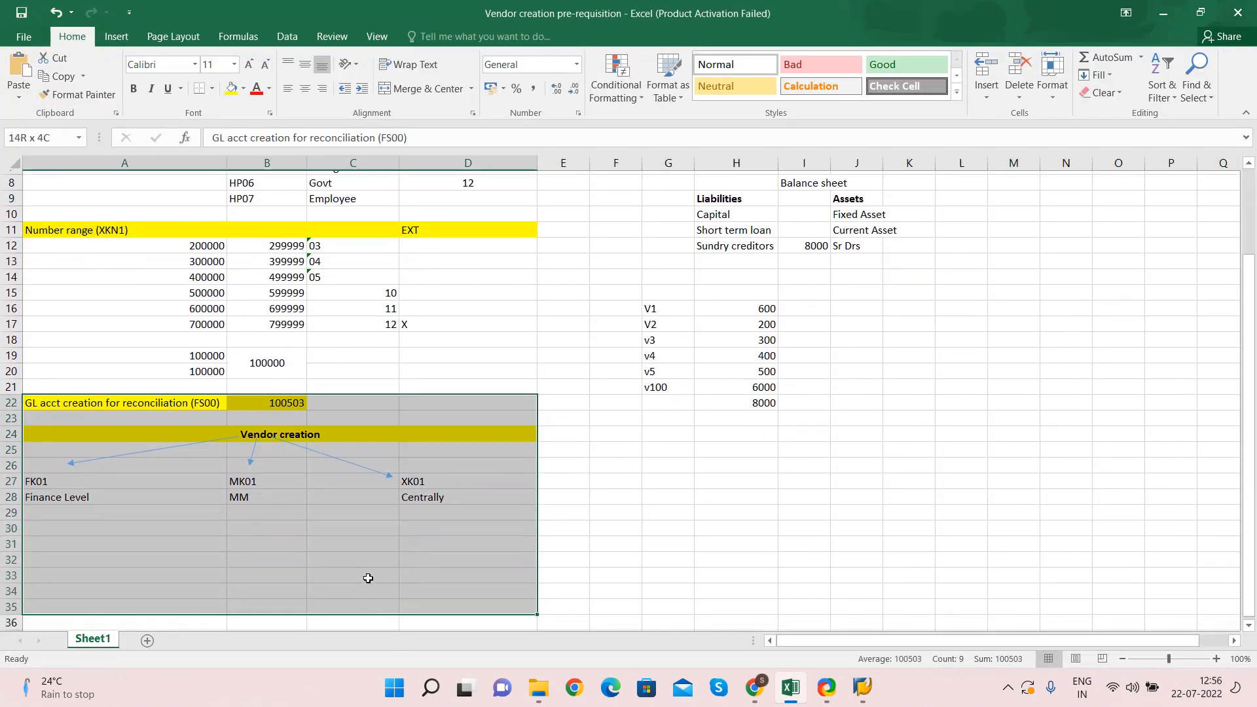
pyautogui.click(90, 382)
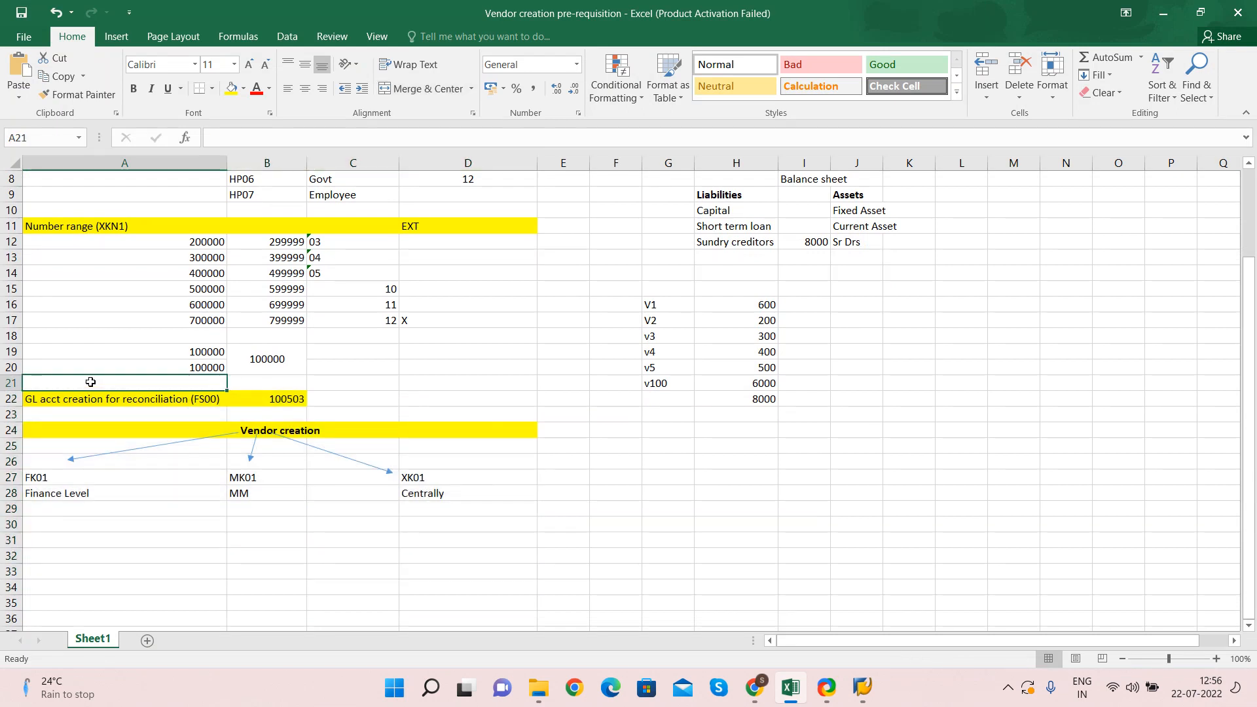
pyautogui.write('OBAS')
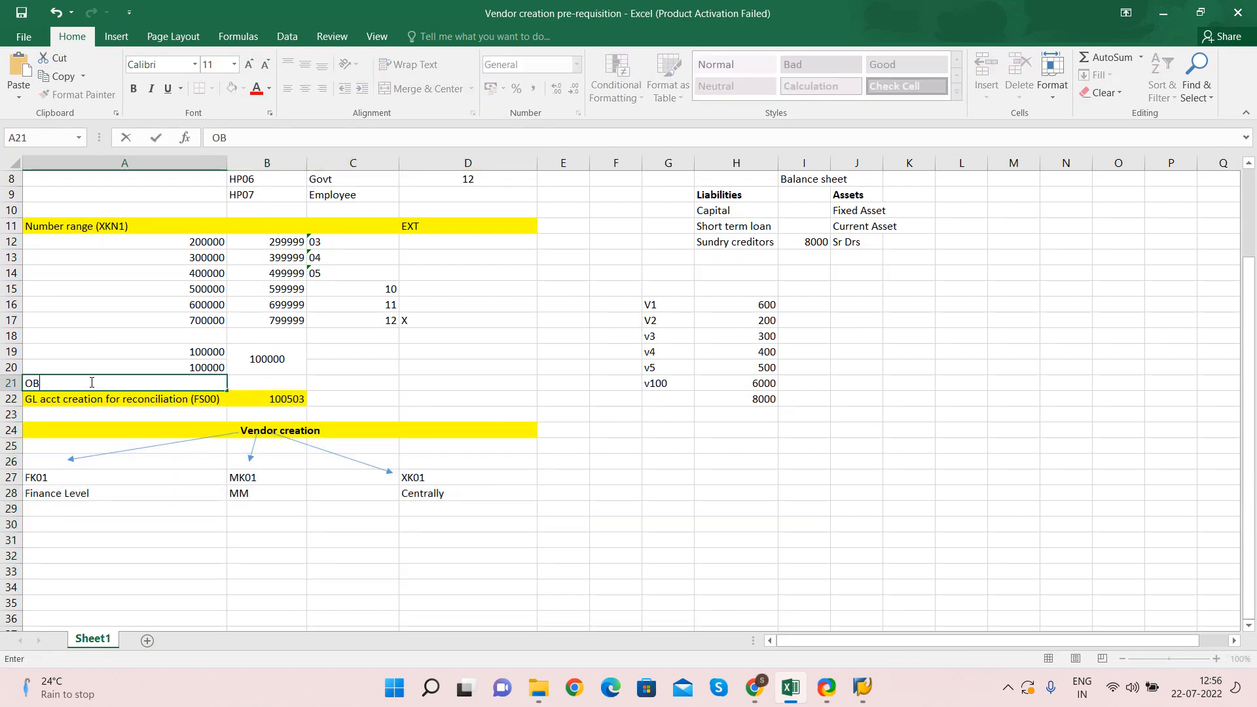
pyautogui.press('Tab')
pyautogui.click(90, 382)
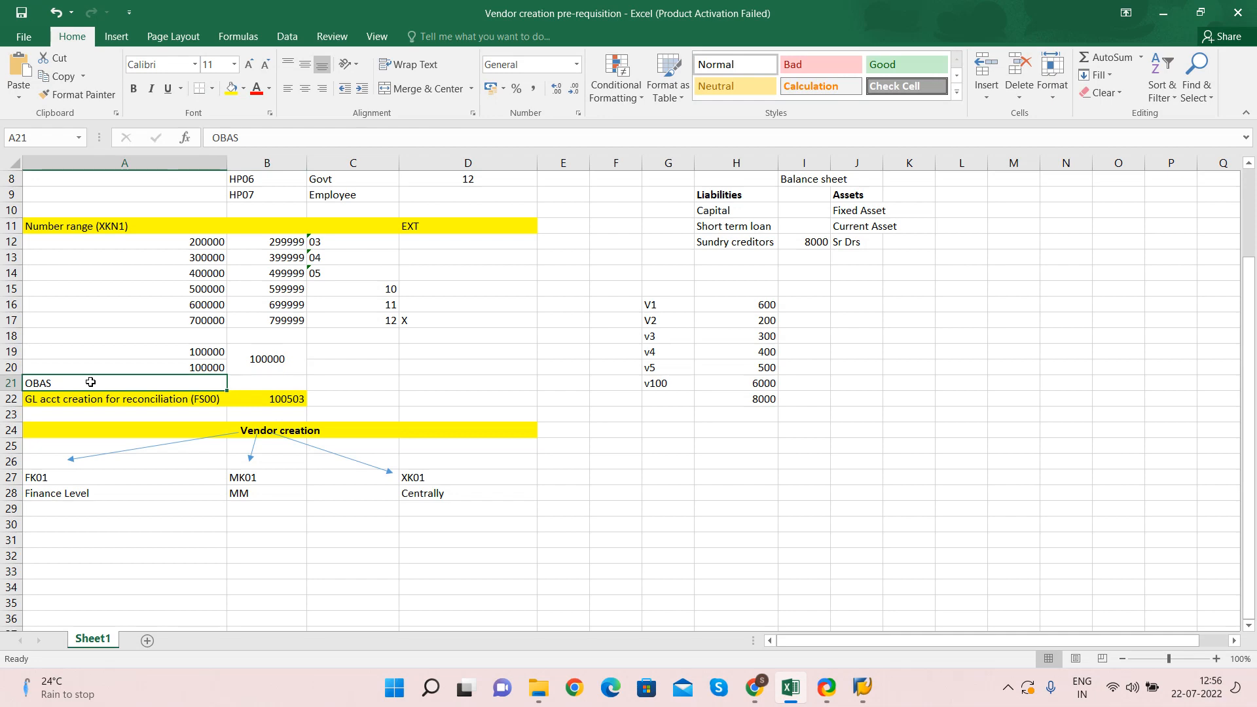
pyautogui.hotkey('ctrl', 'c')
pyautogui.hotkey('alt', 'Tab')
pyautogui.press('F3')
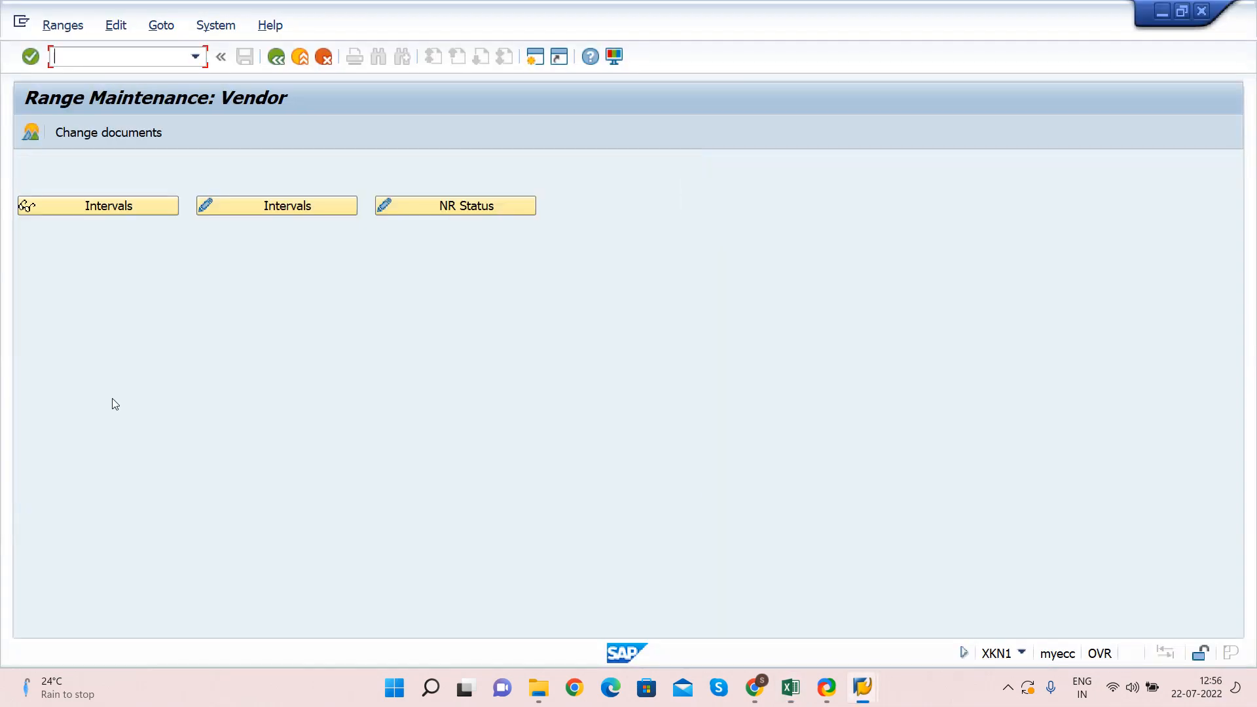
# Run OBAS and position the group-to-range assignment table at HP01
pyautogui.press('F3')
pyautogui.hotkey('ctrl', 'v')
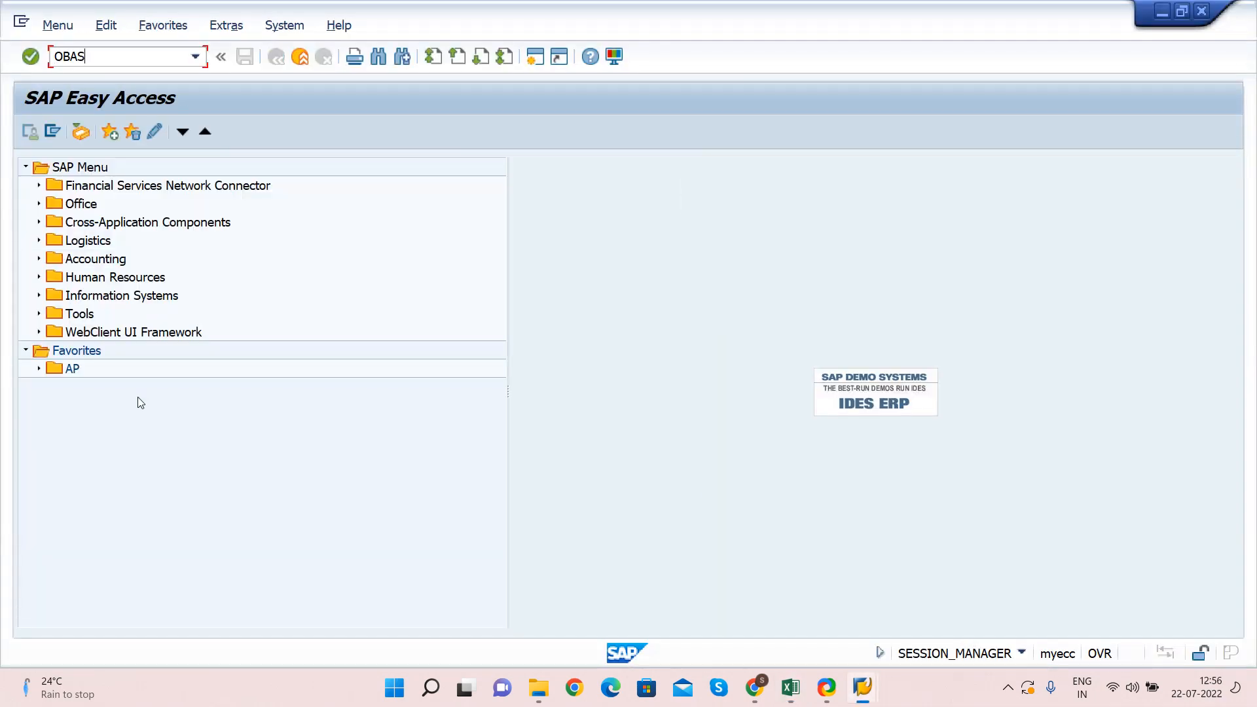
pyautogui.press('Return')
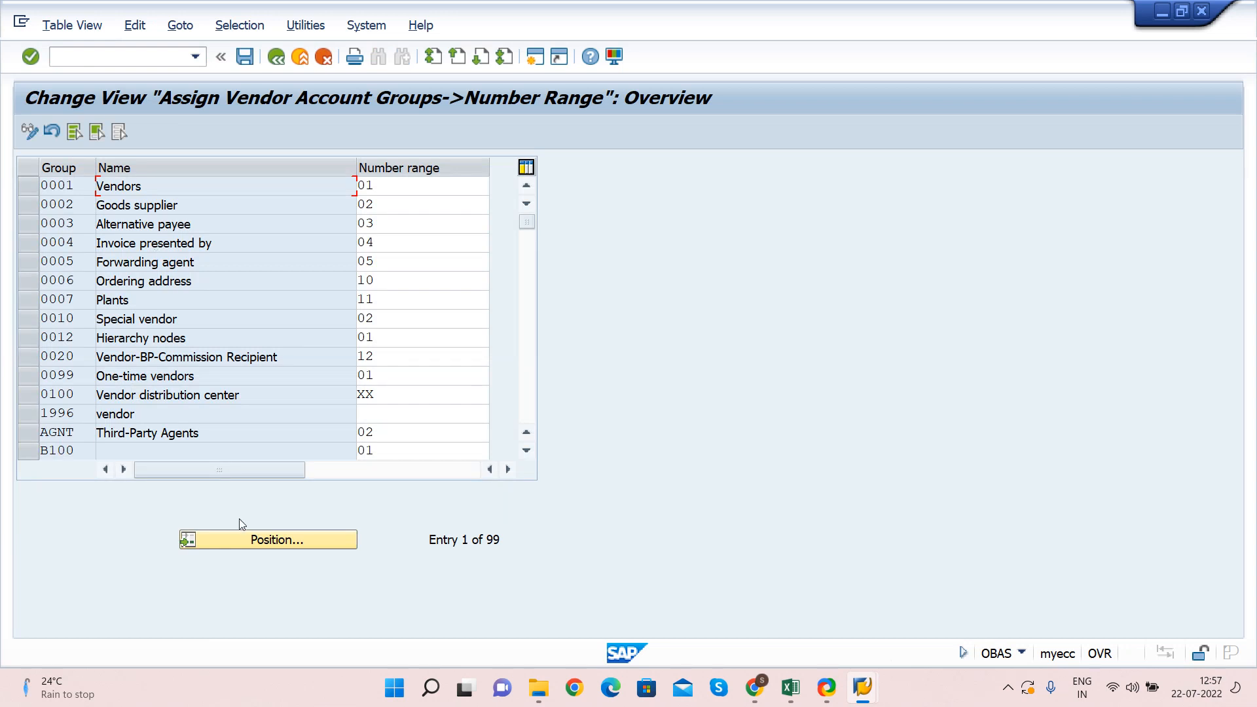
pyautogui.click(256, 543)
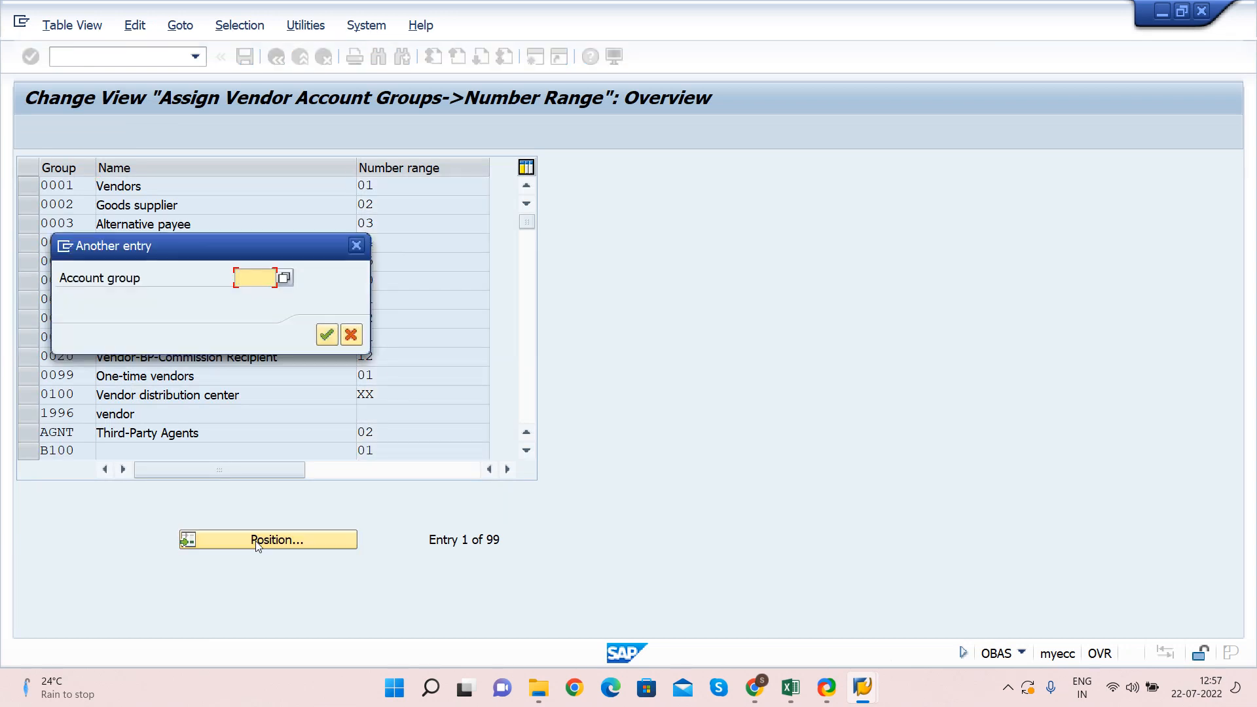
pyautogui.write('HP01')
pyautogui.press('Return')
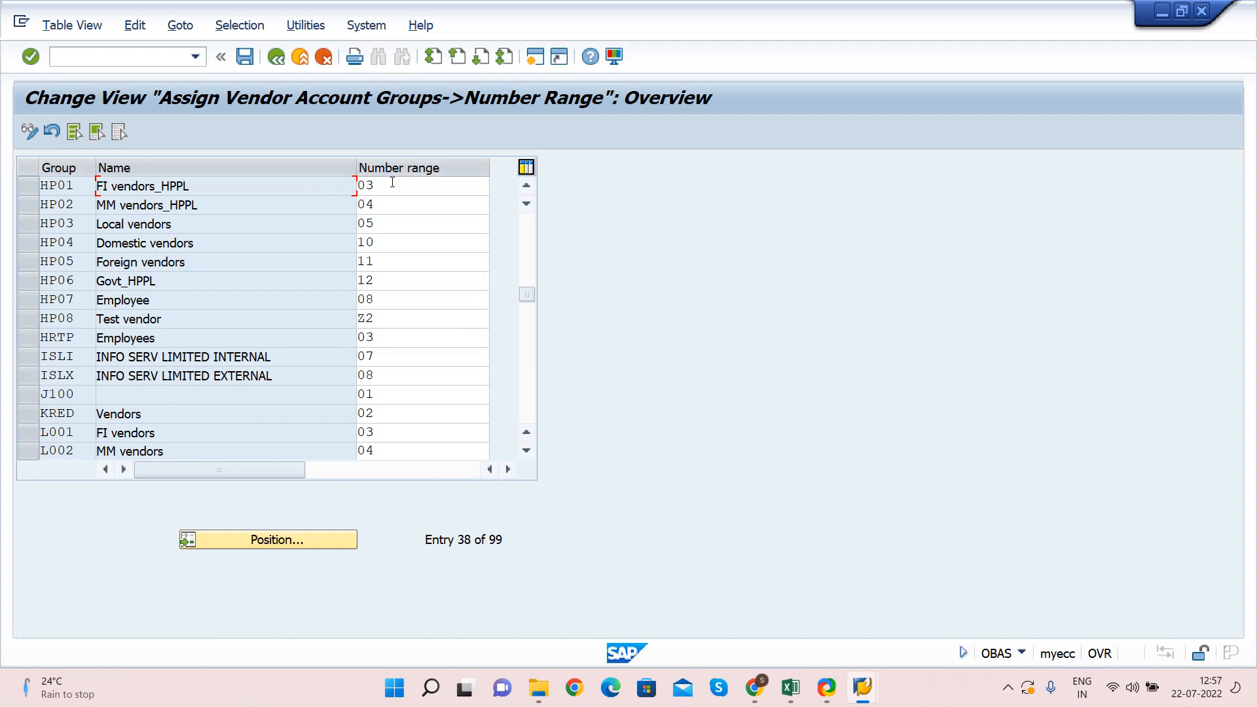
# Review the number ranges of HP01–HP06, with HP06 Govt_HPPL on range 12
pyautogui.press('Tab')
pyautogui.press('Tab')
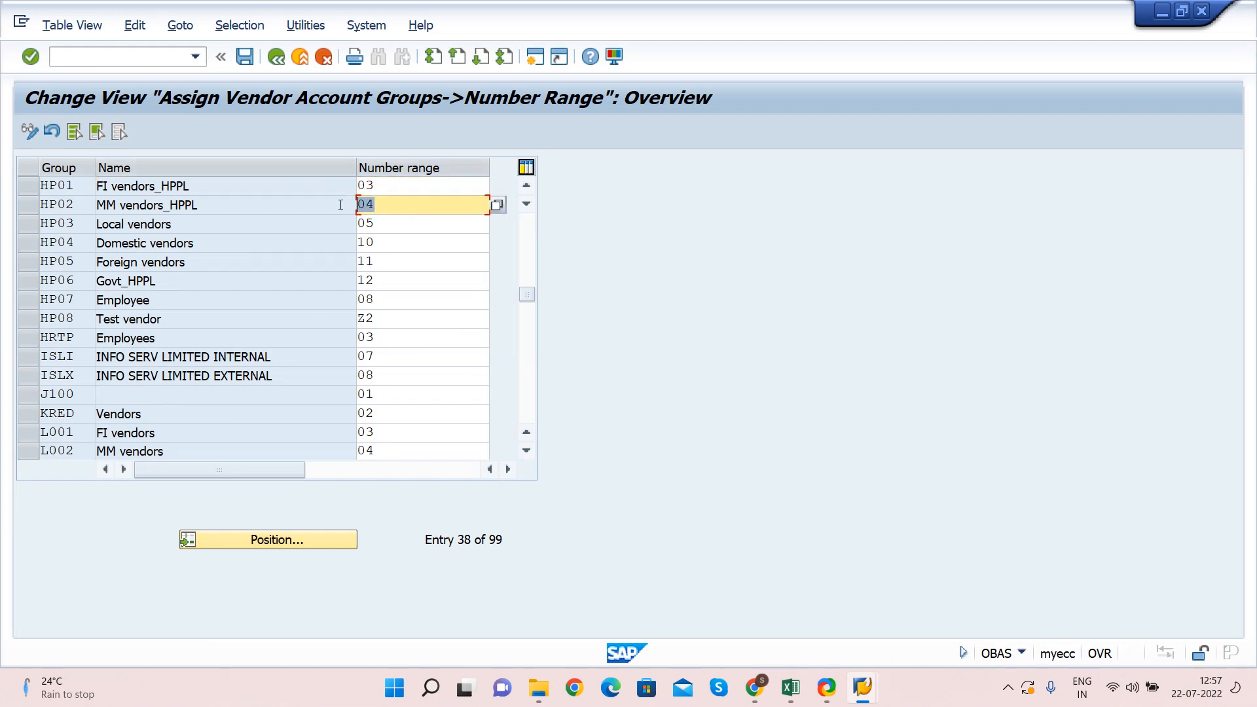
pyautogui.press('Down')
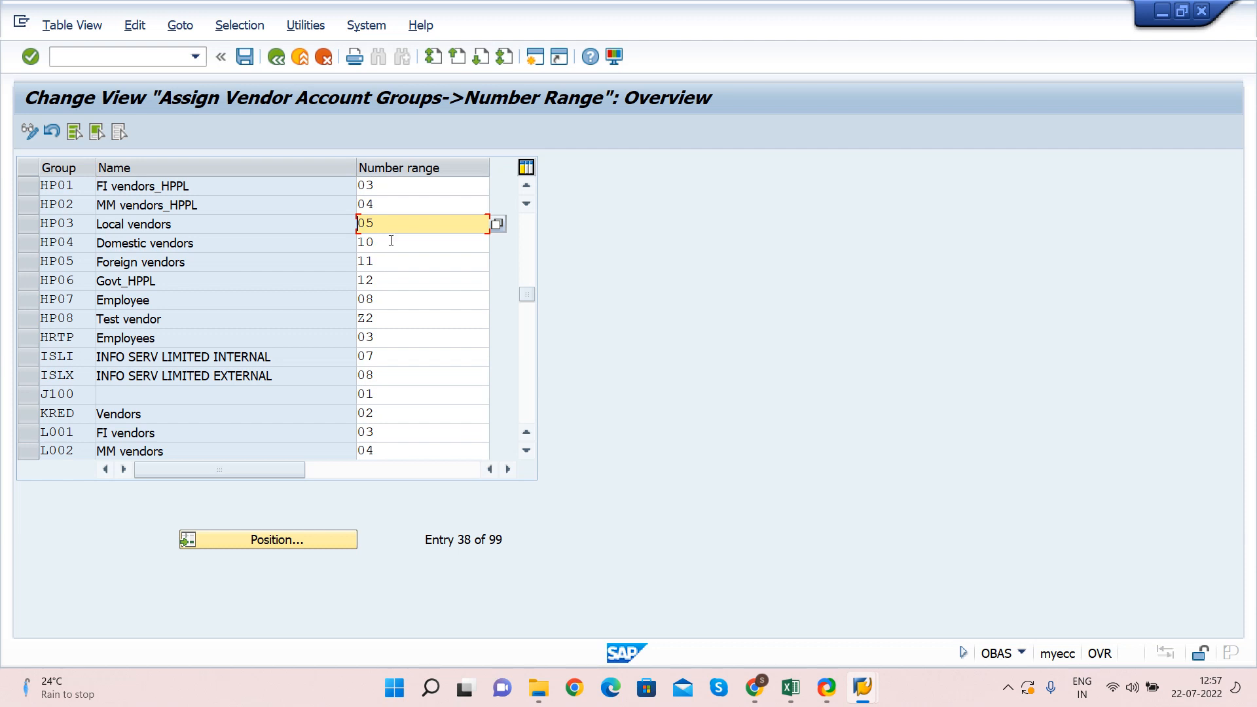
pyautogui.click(390, 241)
pyautogui.click(393, 280)
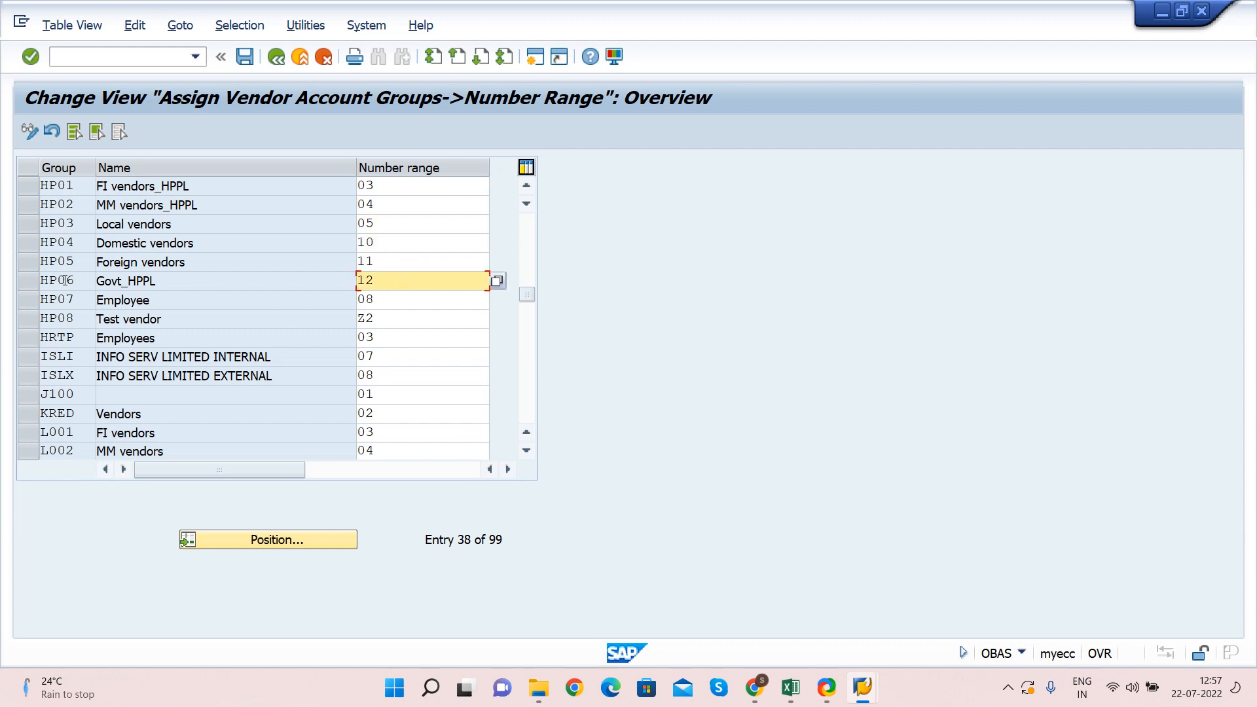
pyautogui.doubleClick(97, 283)
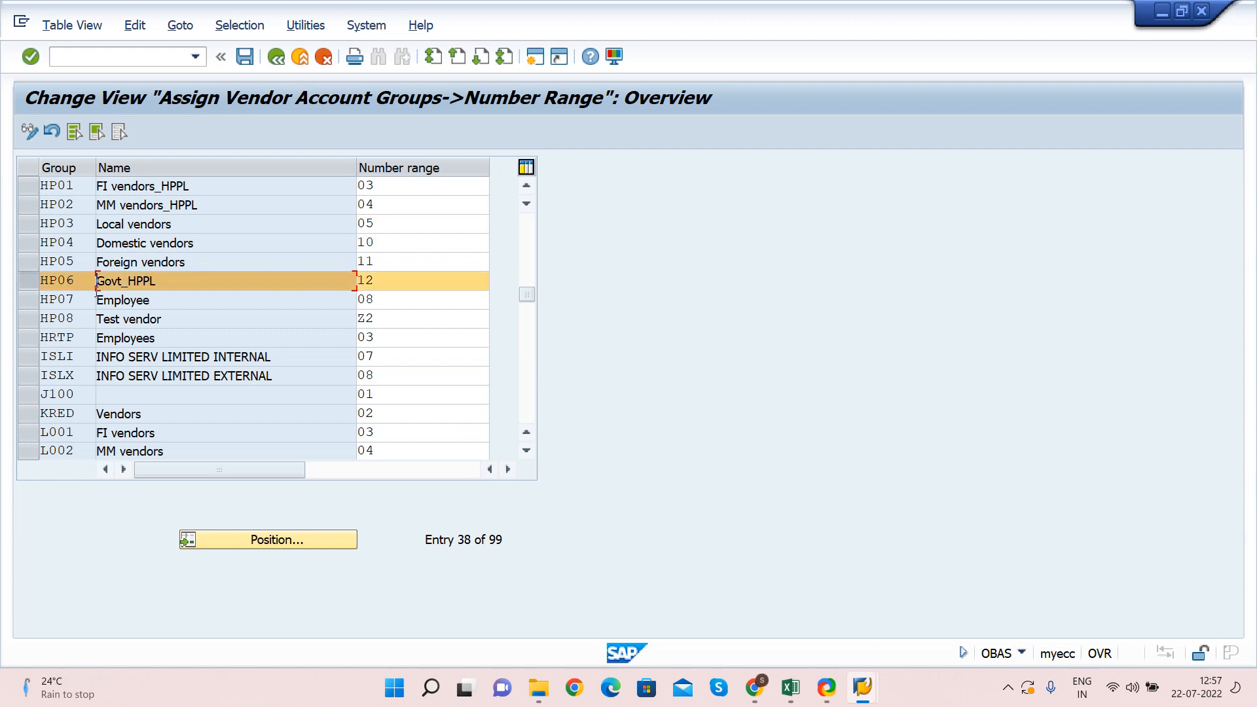
pyautogui.click(397, 277)
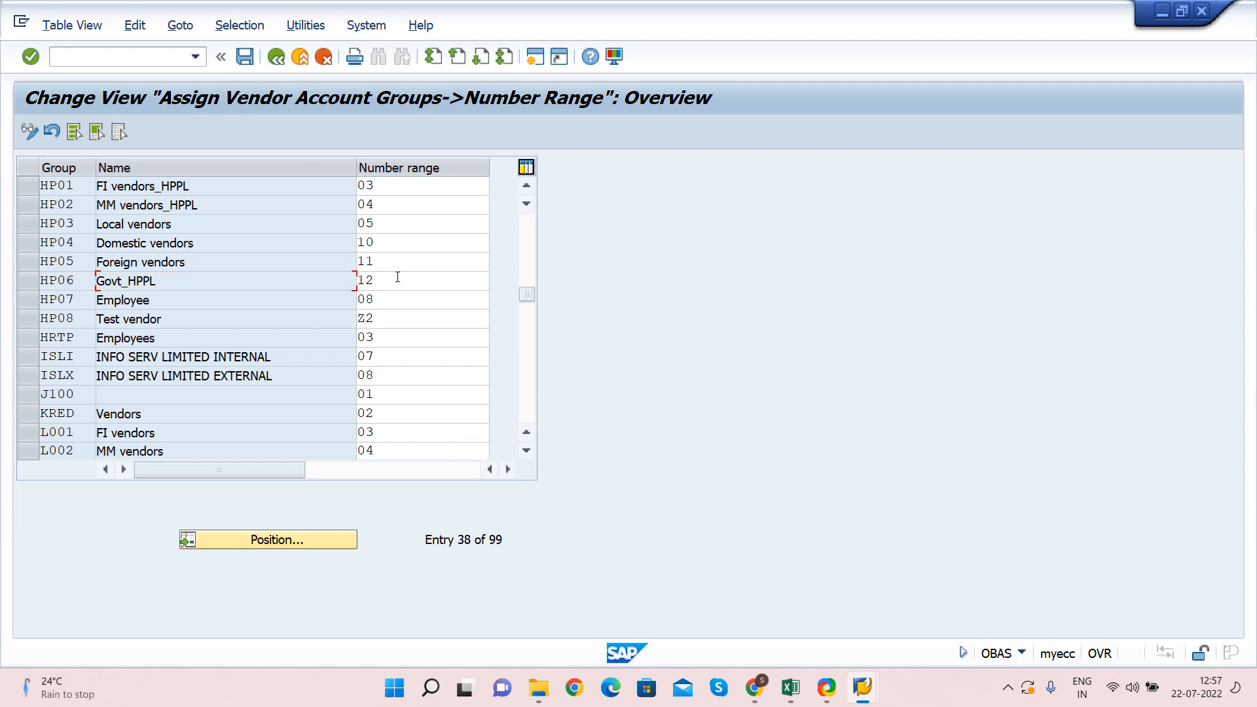
pyautogui.click(82, 281)
pyautogui.click(386, 281)
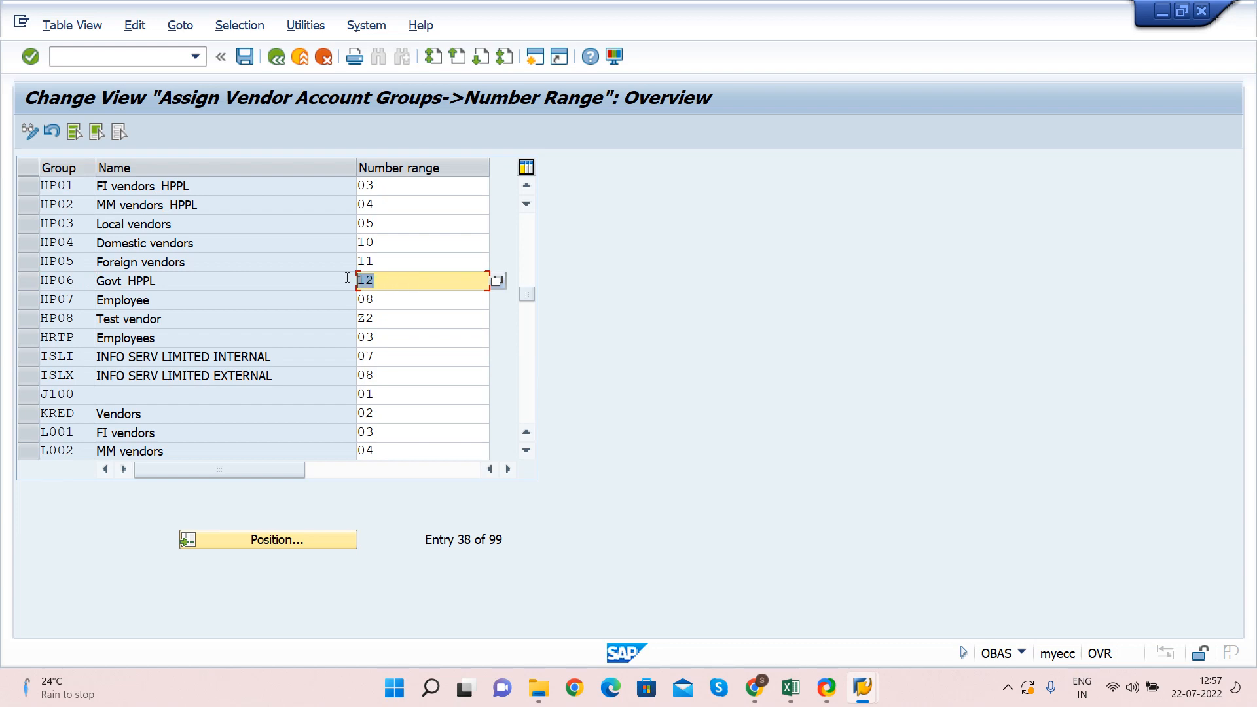
pyautogui.hotkey('alt', 'Tab')
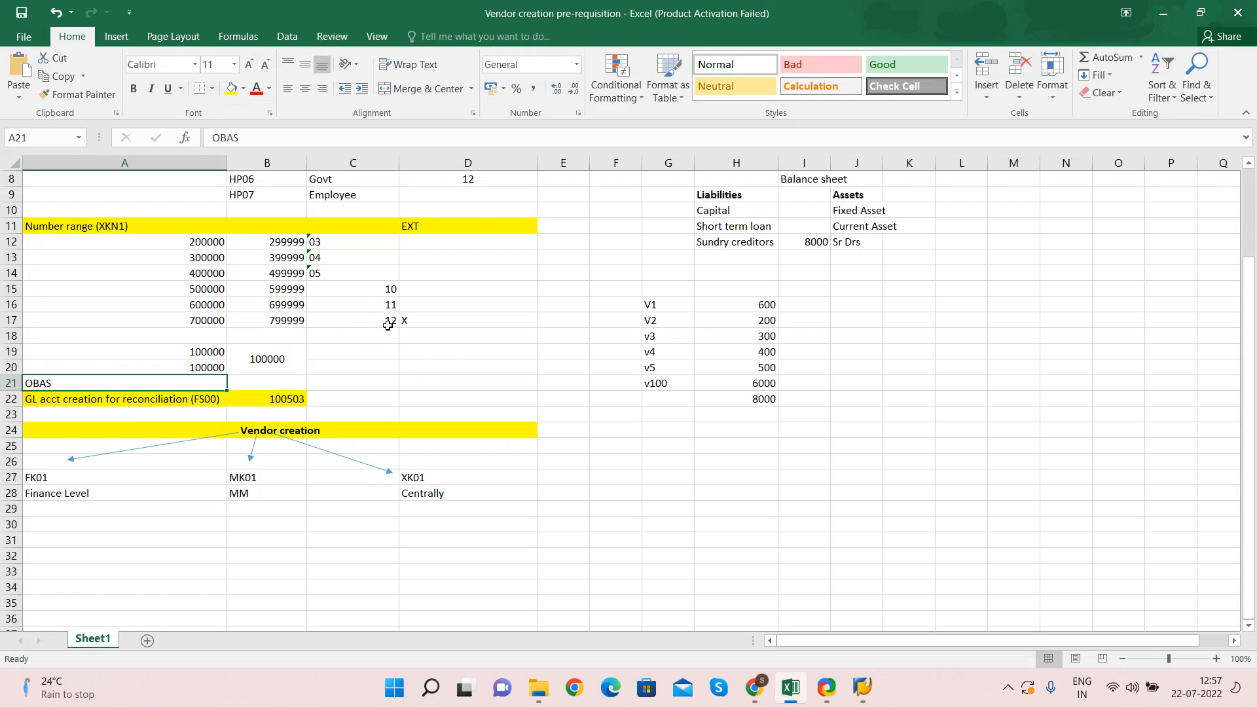
# Review the account group table A1:E17 and its X marker in D17
pyautogui.click(417, 325)
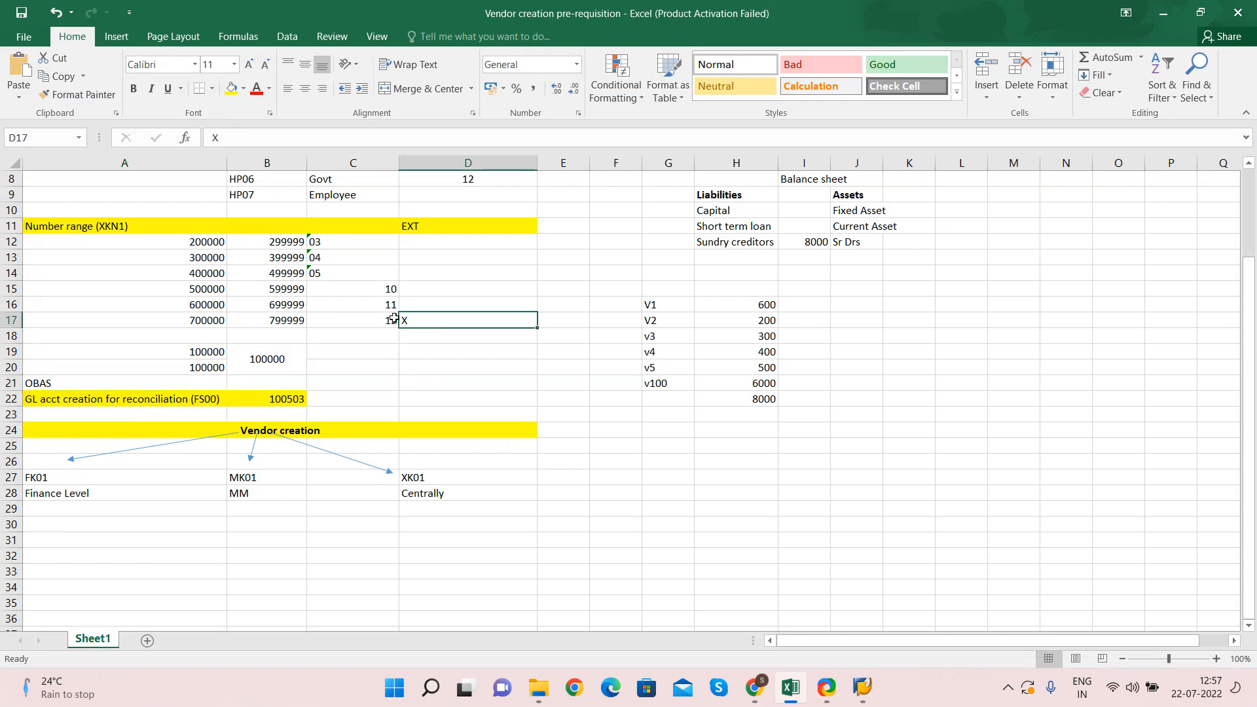
pyautogui.scroll(3, 250, 269)
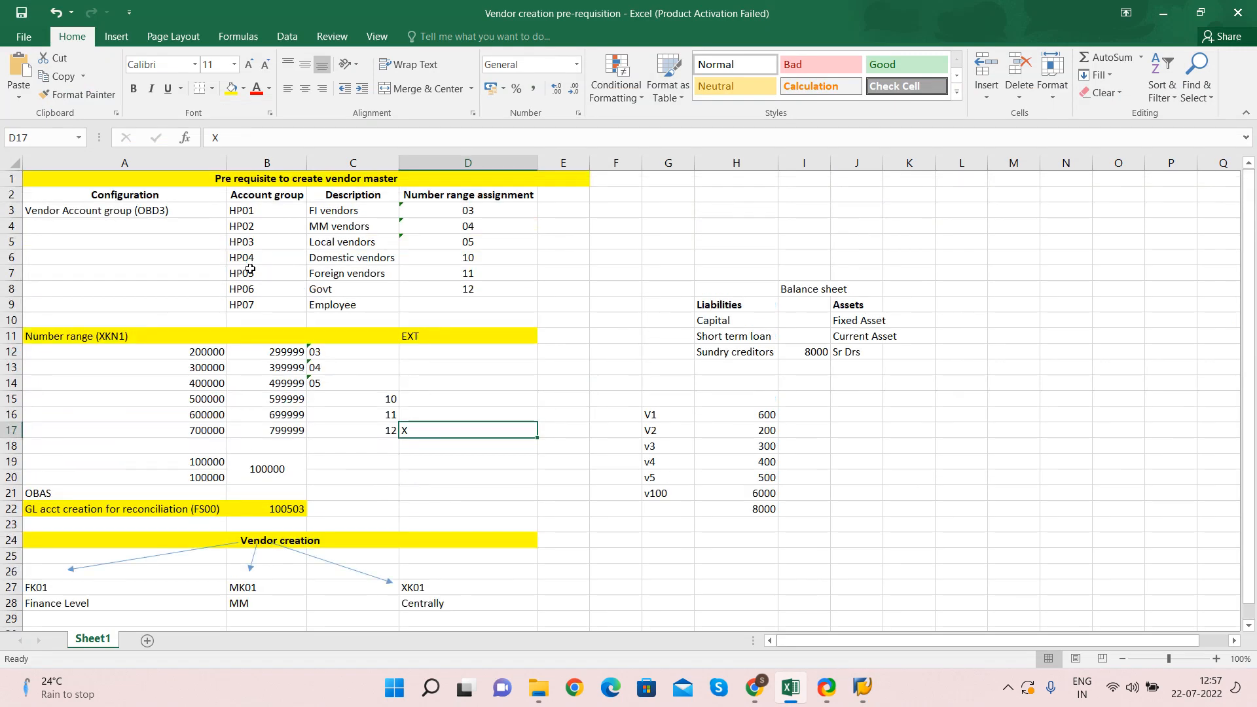
pyautogui.moveTo(73, 178); pyautogui.dragTo(576, 432)
# Copy G/L account 100503 from B22 and return SAP to Easy Access
pyautogui.click(109, 508)
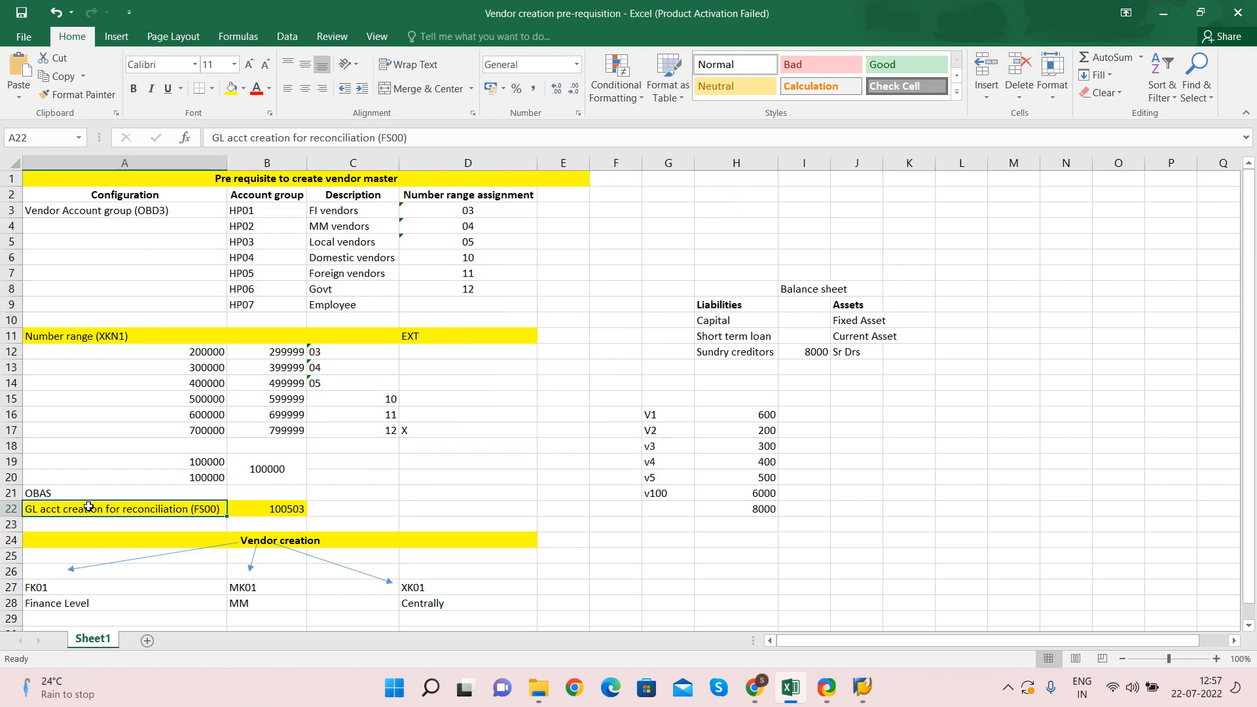
pyautogui.press('Right')
pyautogui.hotkey('ctrl', 'c')
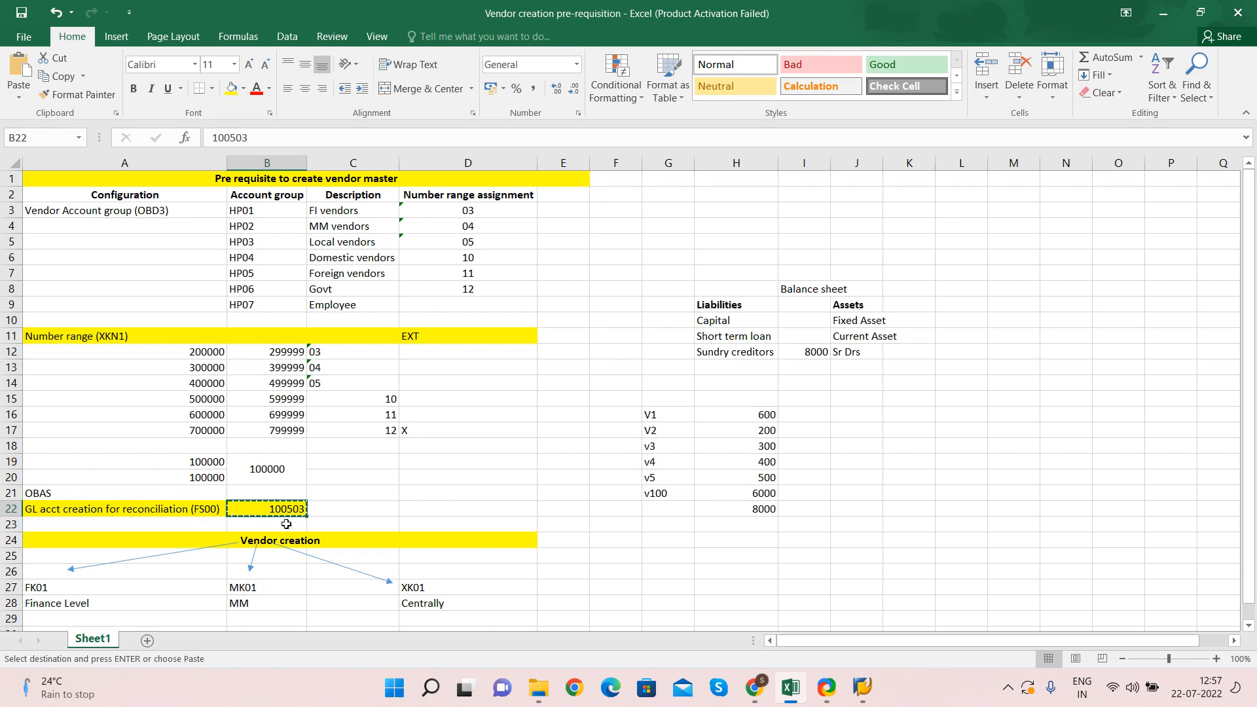
pyautogui.hotkey('alt', 'Tab')
pyautogui.press('F3')
pyautogui.press('F3')
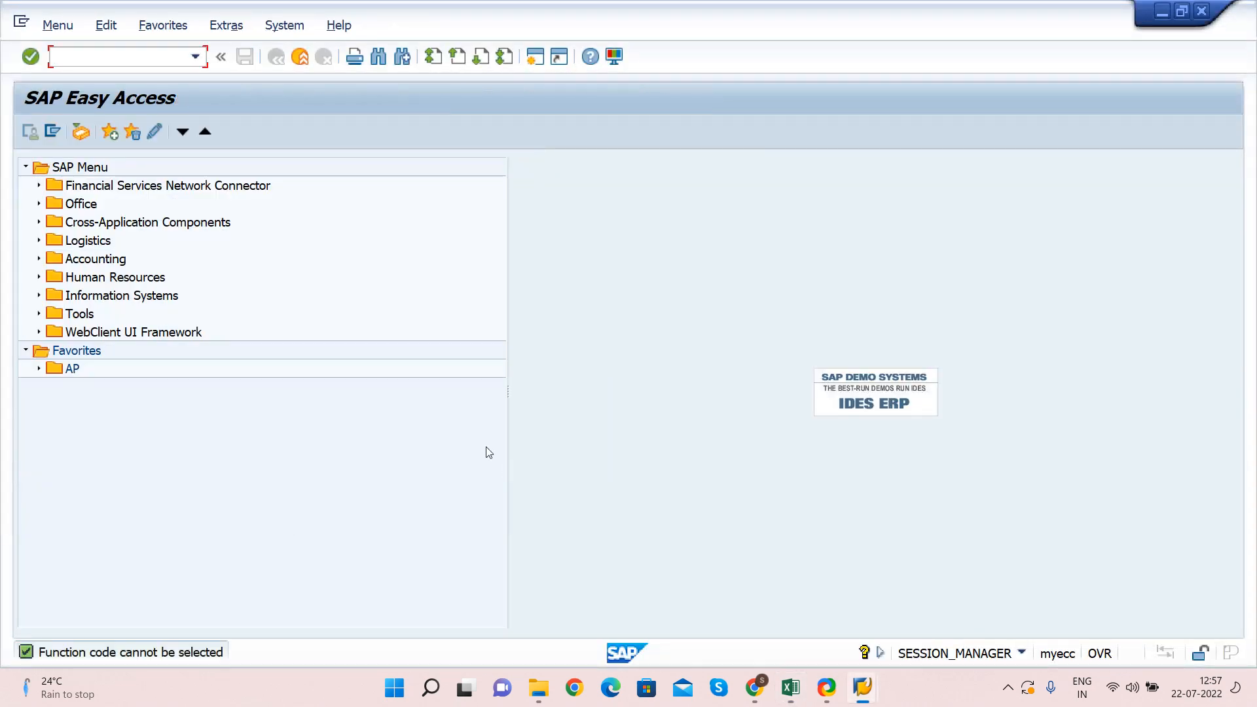
# Run FS00 and display G/L account 100503 for company code HPPL
pyautogui.write('fs00')
pyautogui.press('BackSpace')
pyautogui.write('0')
pyautogui.press('Return')
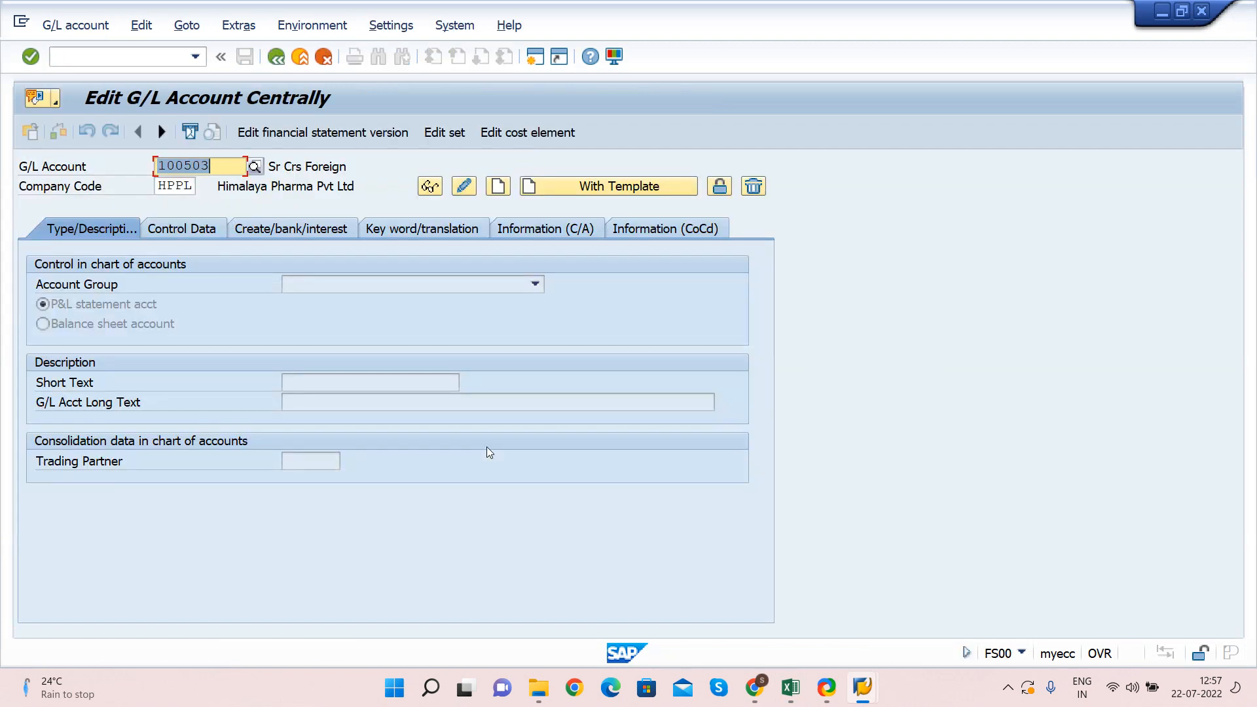
pyautogui.press('Right')
pyautogui.press('Tab')
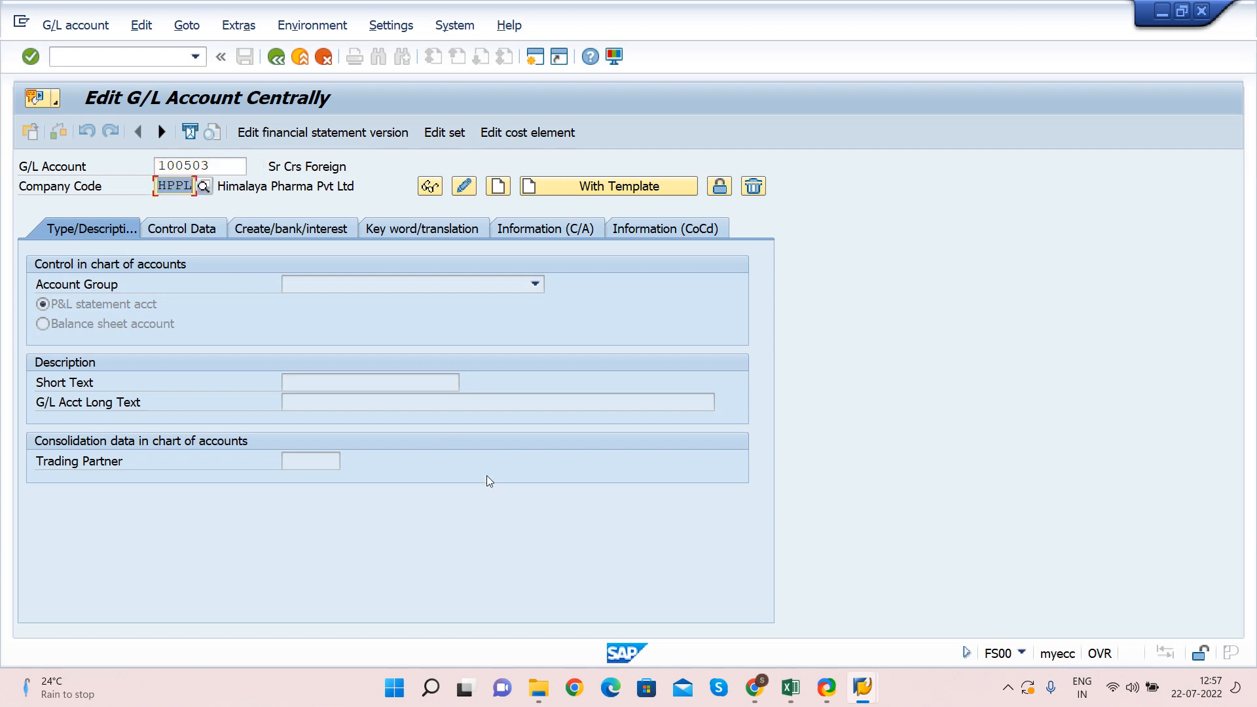
pyautogui.click(429, 188)
# Load G/L account 100502 Sundry Creditors A/c and record 100502 in Excel cell B22
pyautogui.click(312, 166)
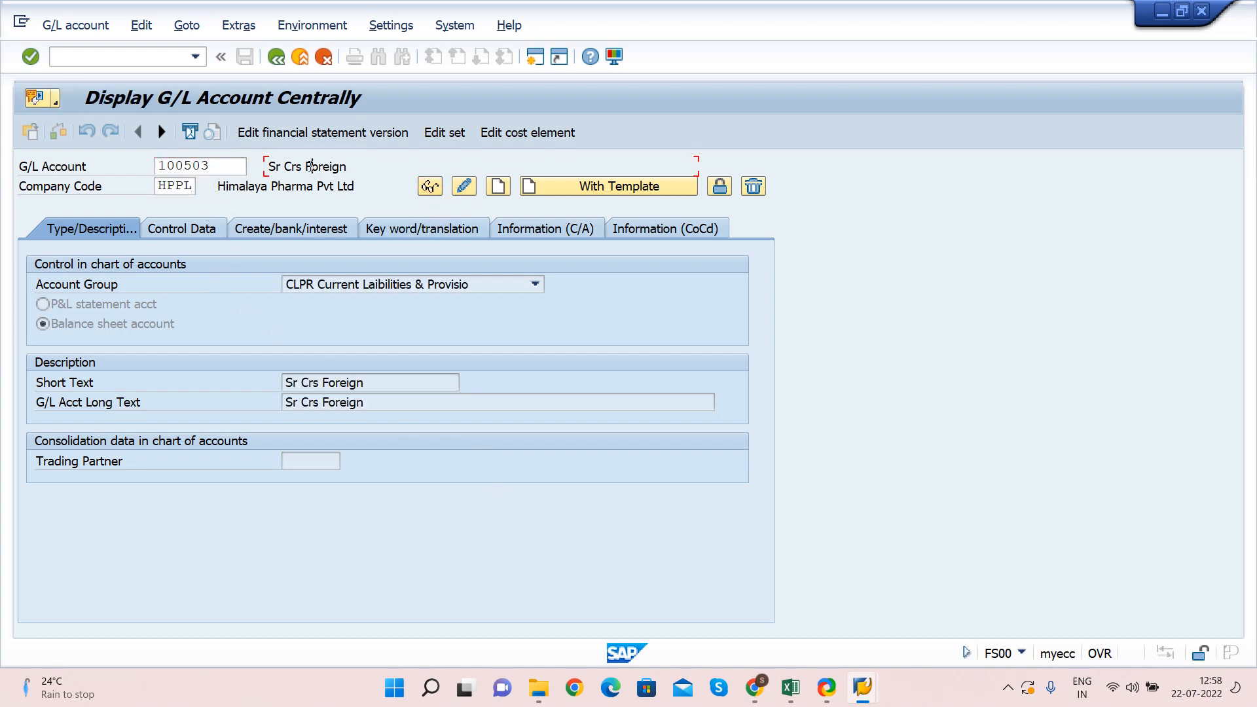
pyautogui.doubleClick(225, 171)
pyautogui.write('100502')
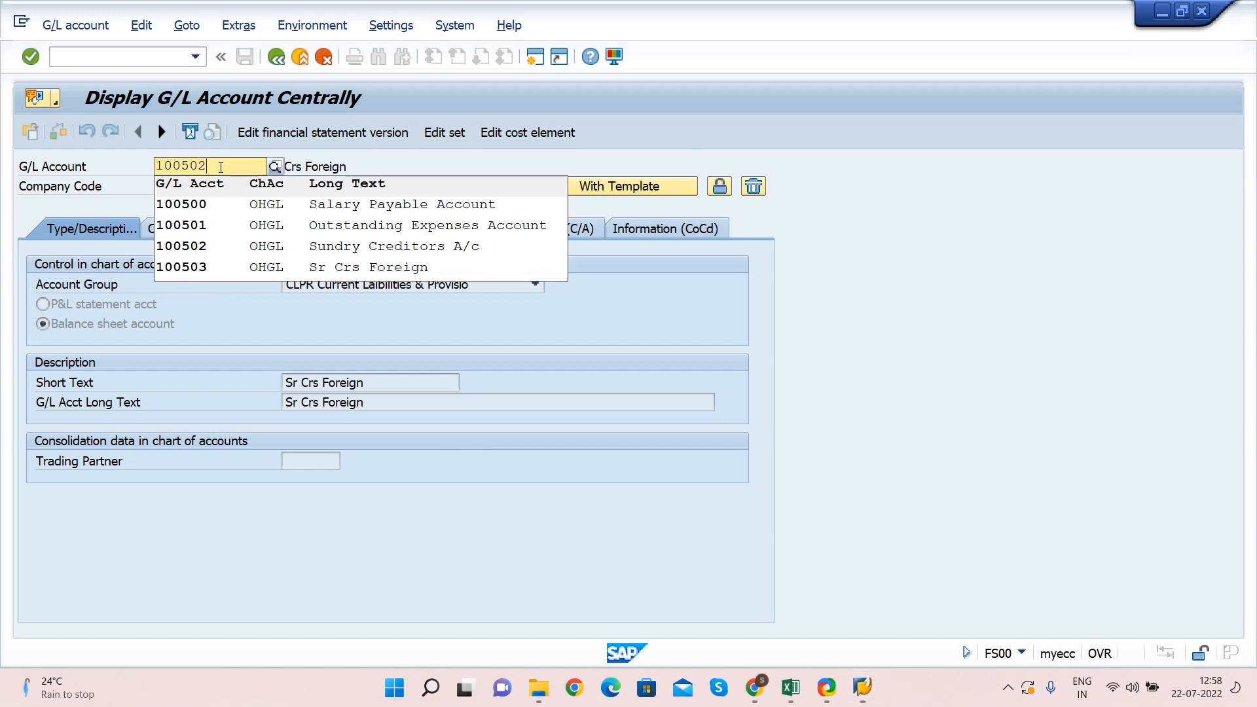
pyautogui.press('Return')
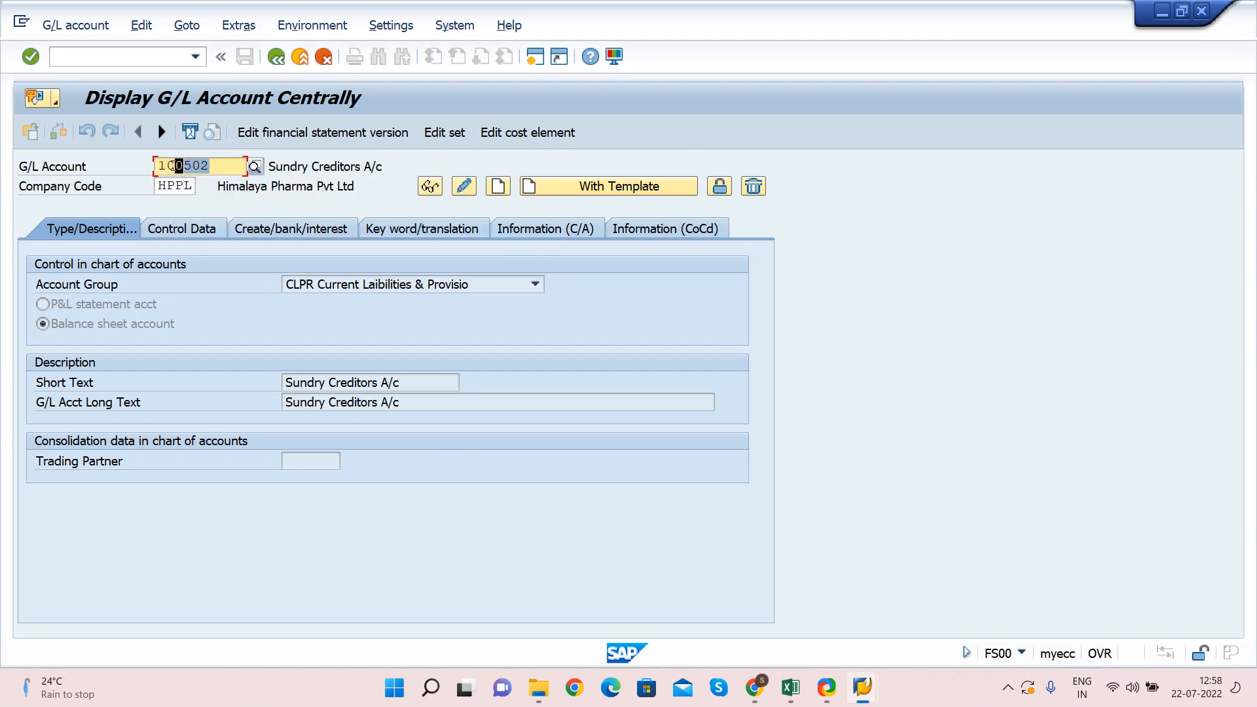
pyautogui.hotkey('alt', 'Tab')
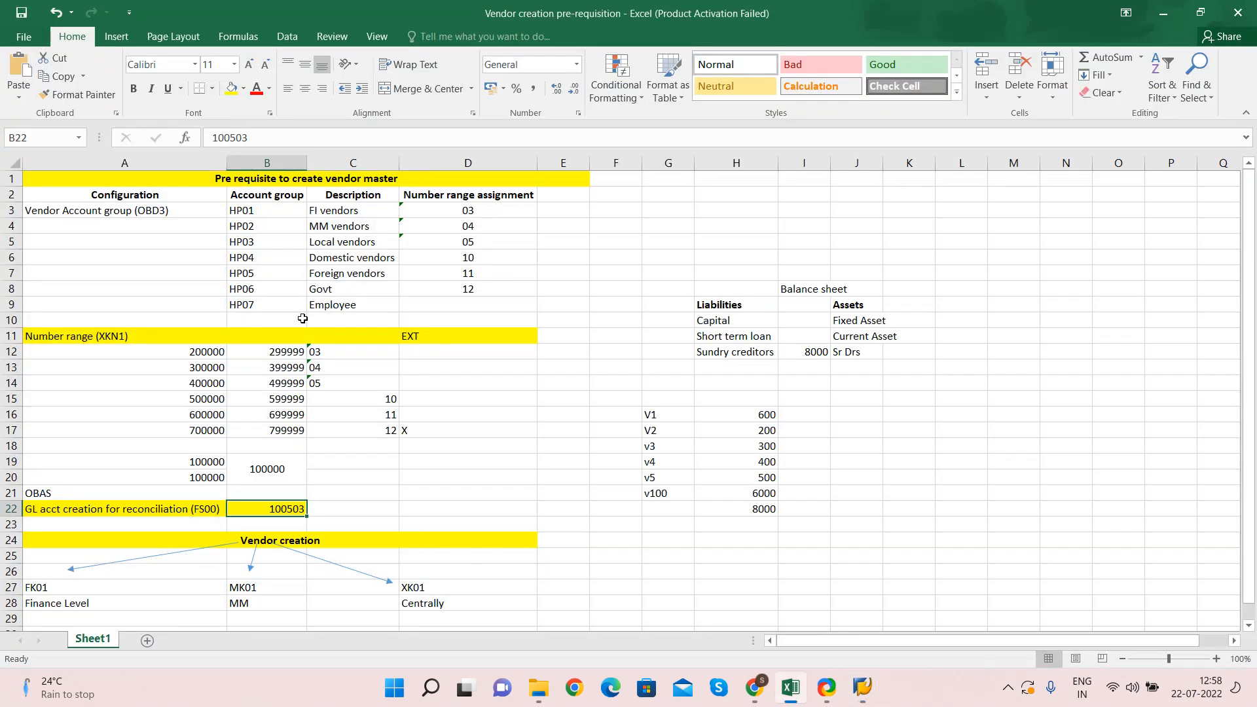
pyautogui.hotkey('ctrl', 'v')
pyautogui.hotkey('alt', 'Tab')
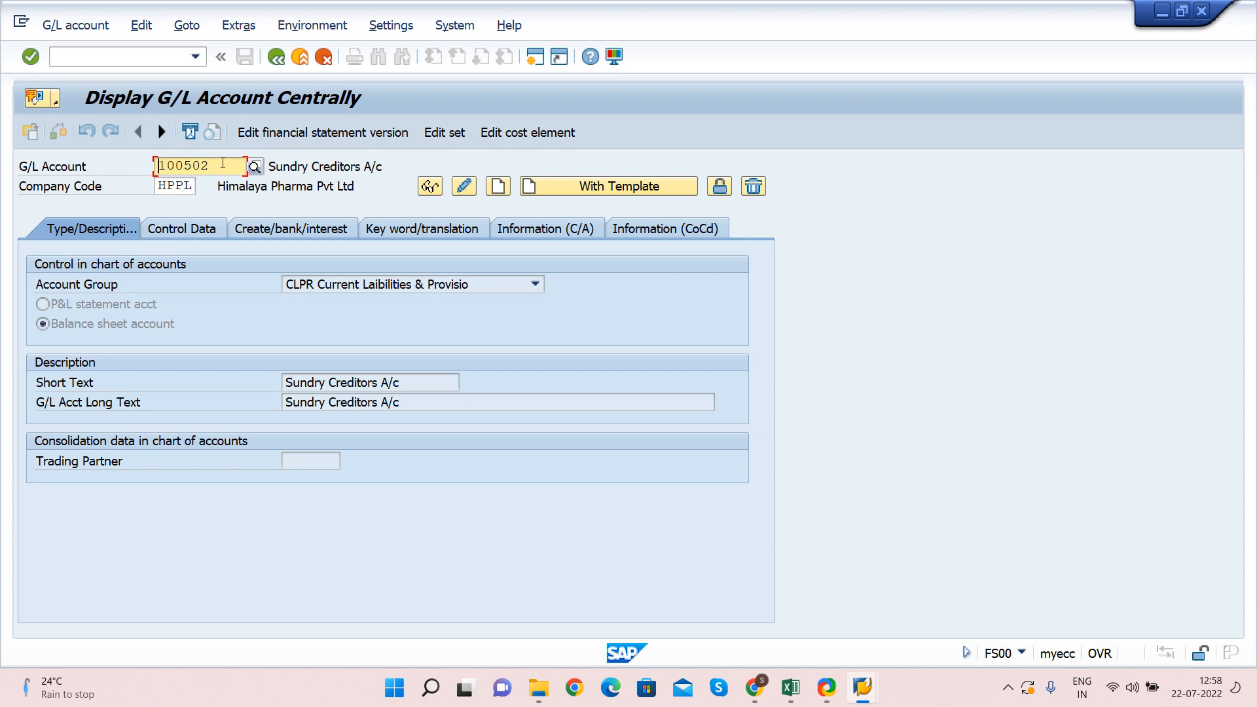
pyautogui.press('Tab')
pyautogui.hotkey('shift', 'Tab')
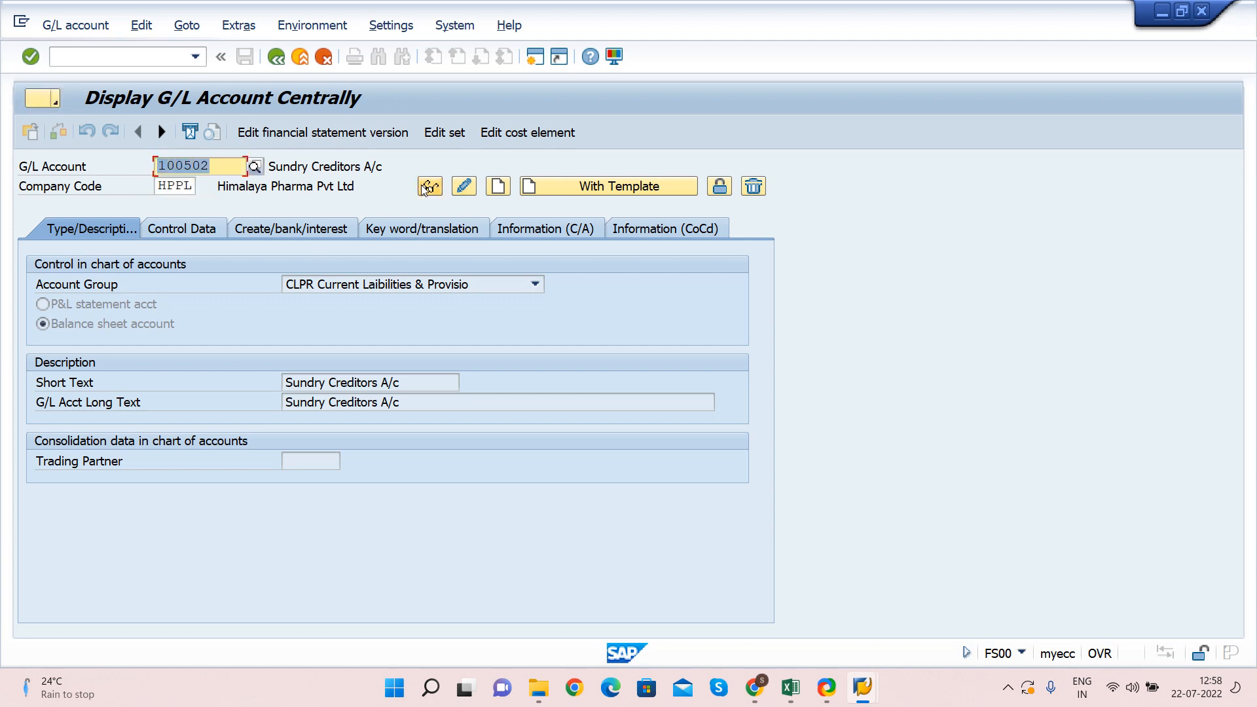
pyautogui.click(435, 379)
pyautogui.click(280, 381)
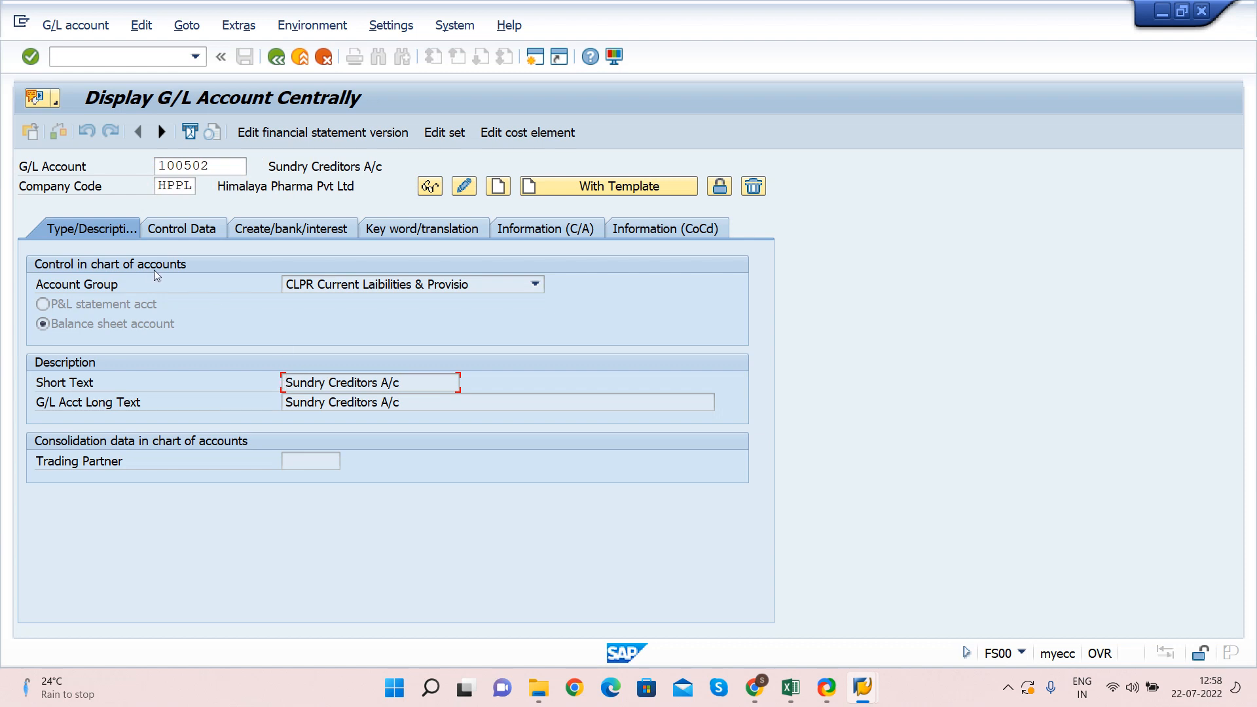
# Confirm on Control Data that the reconciliation account type is K Vendors
pyautogui.click(172, 226)
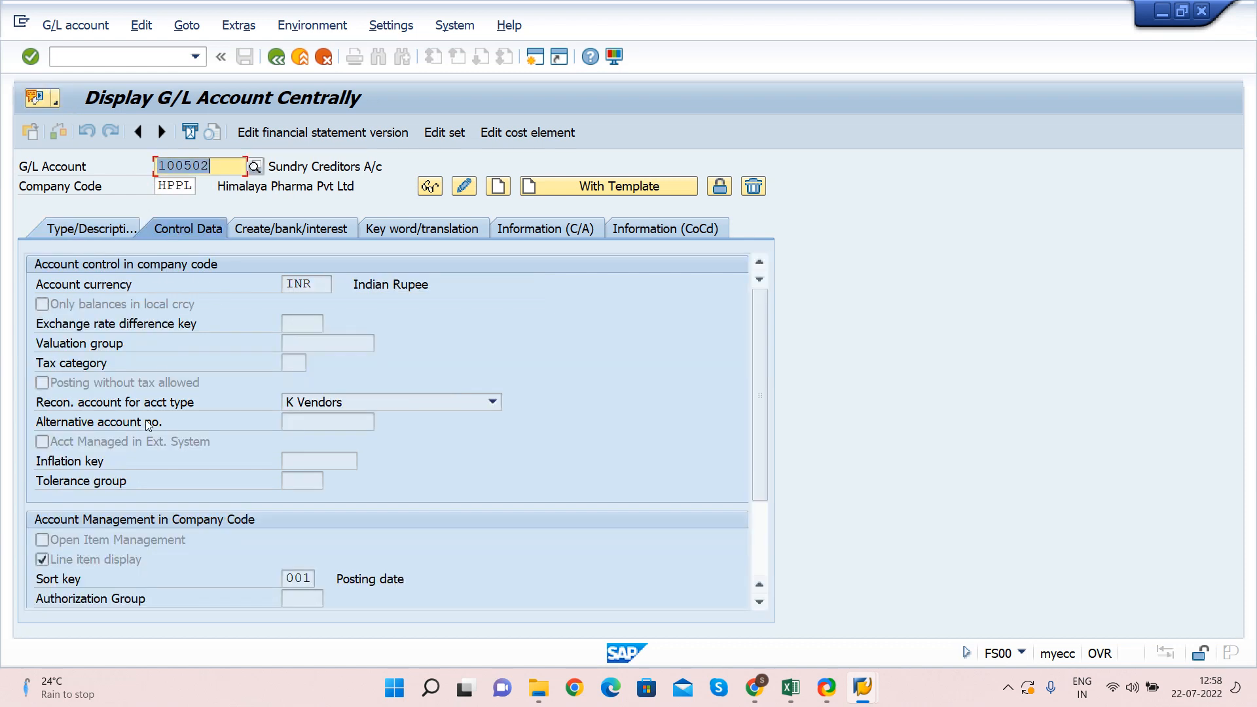
pyautogui.moveTo(38, 402); pyautogui.dragTo(275, 410)
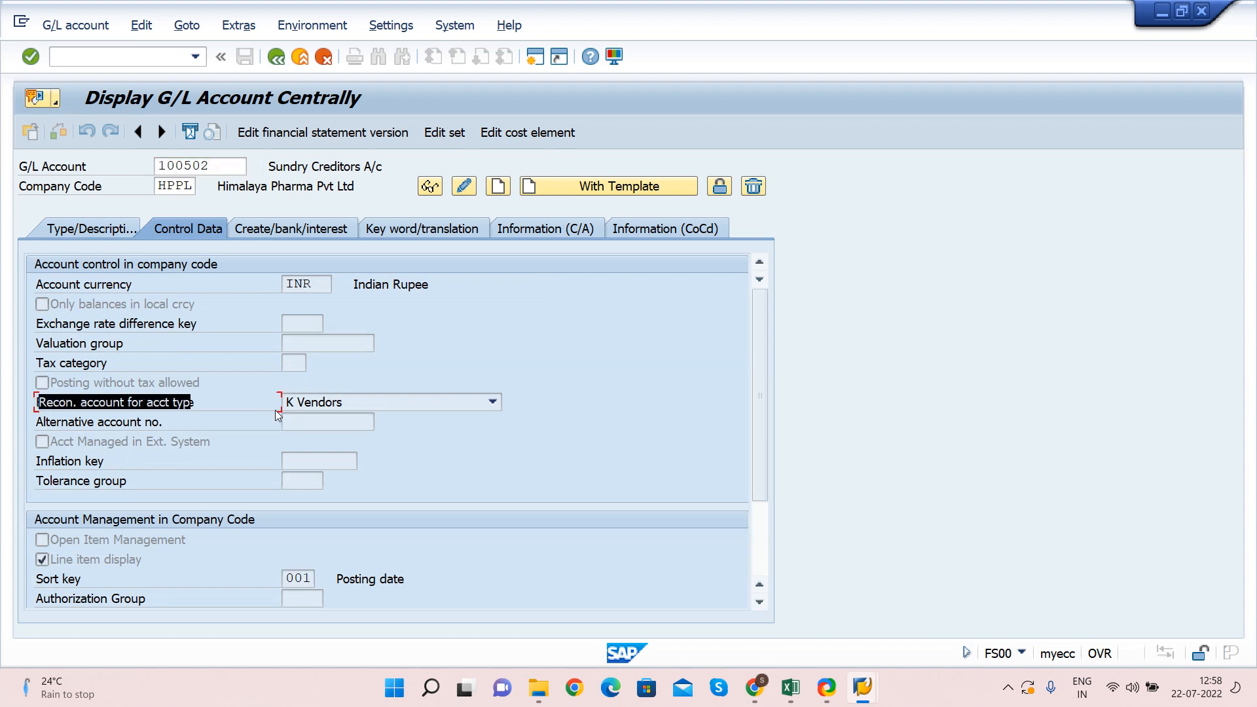
pyautogui.click(354, 403)
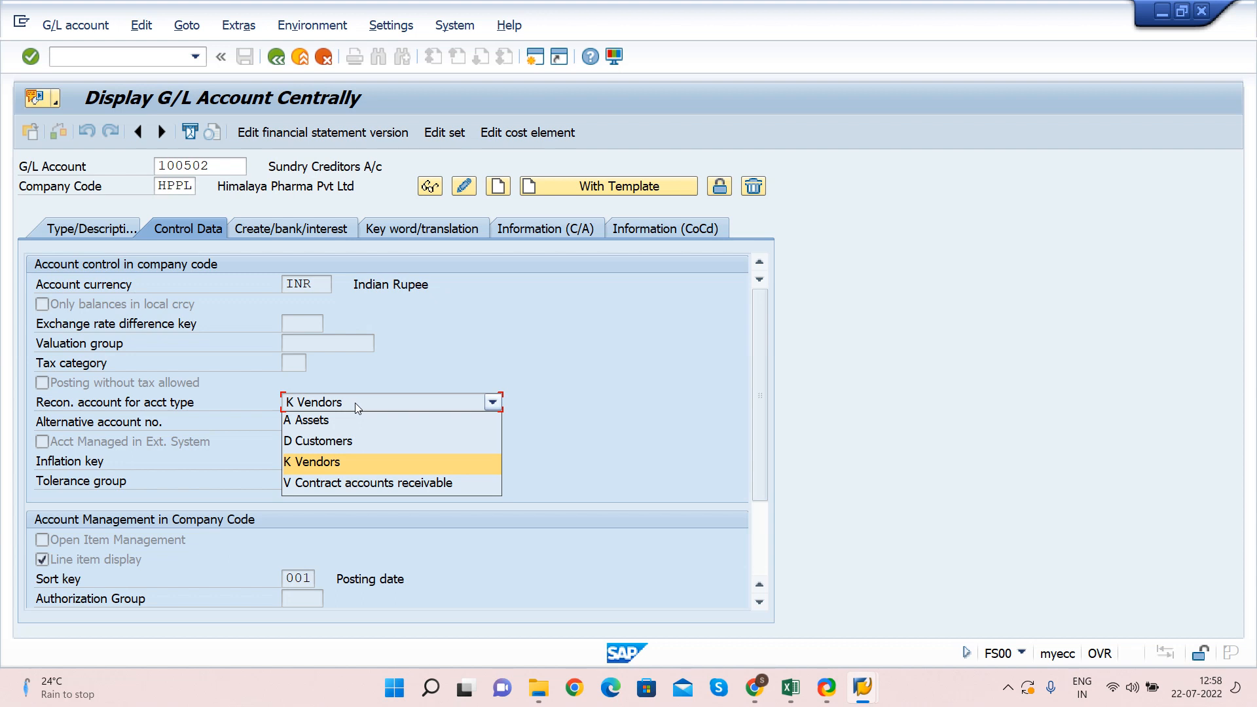
pyautogui.click(355, 403)
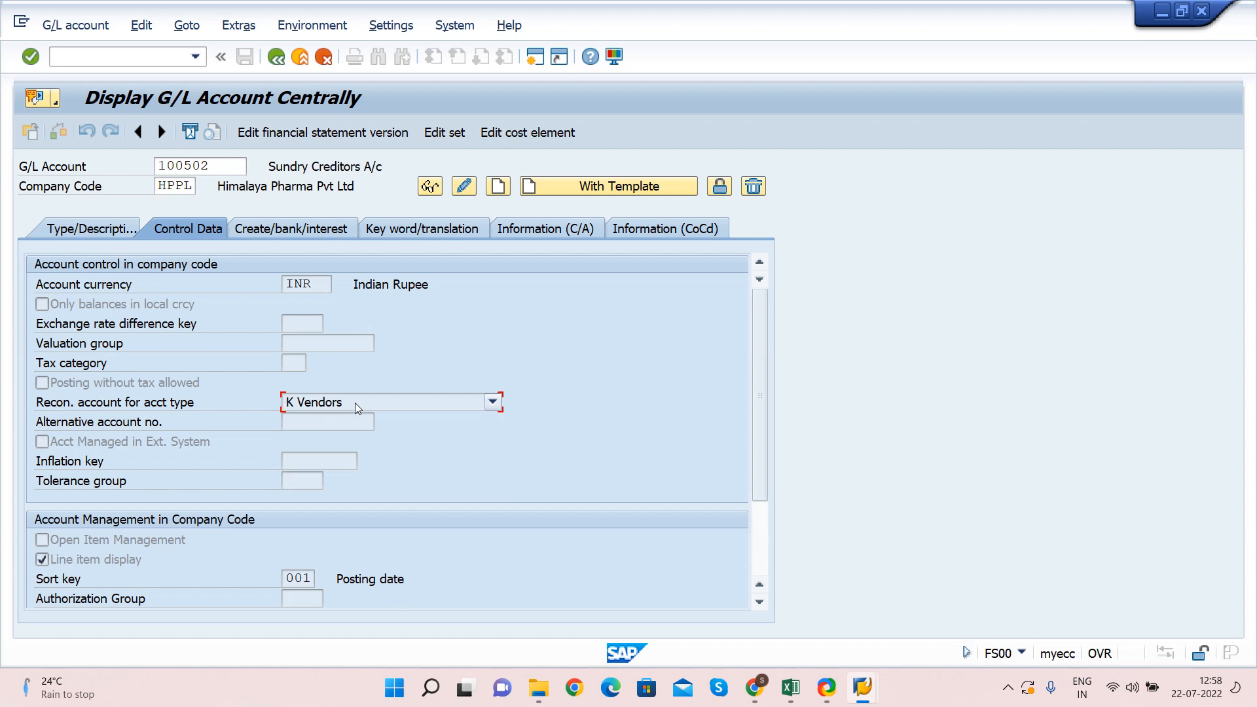
pyautogui.click(355, 402)
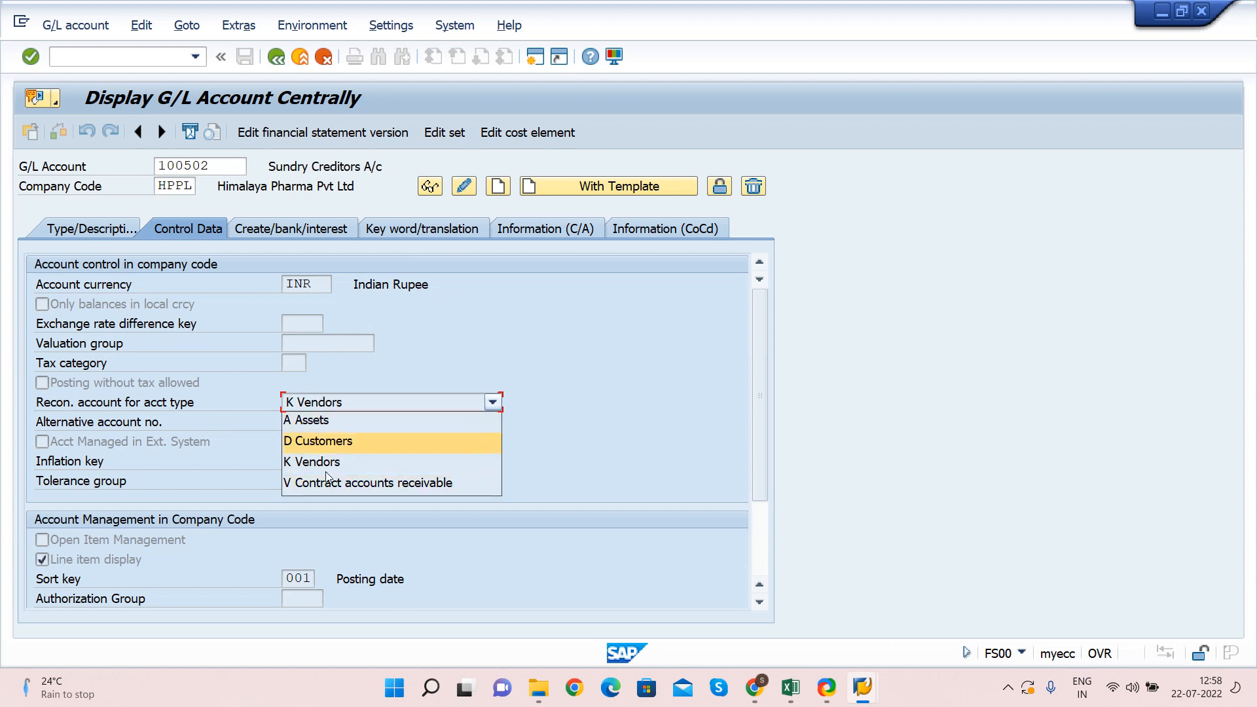
pyautogui.click(810, 385)
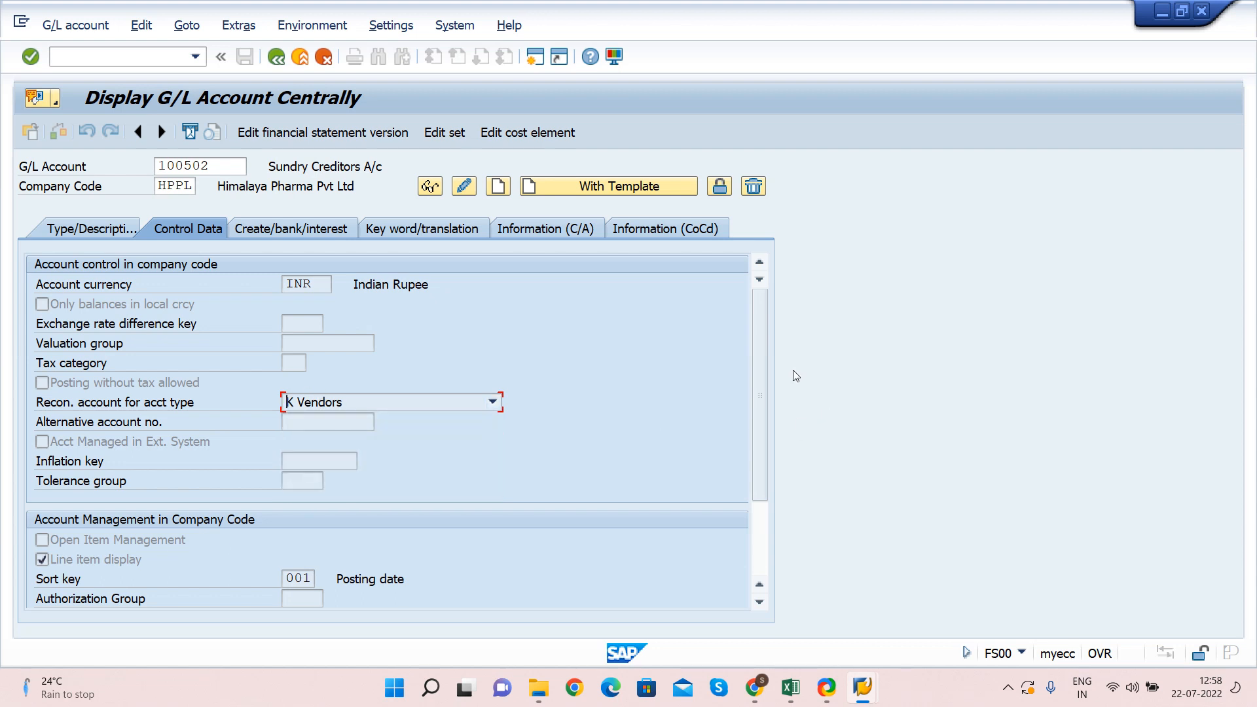
# Check field status group G067 under Create/bank/interest, then exit to SAP Easy Access
pyautogui.click(283, 227)
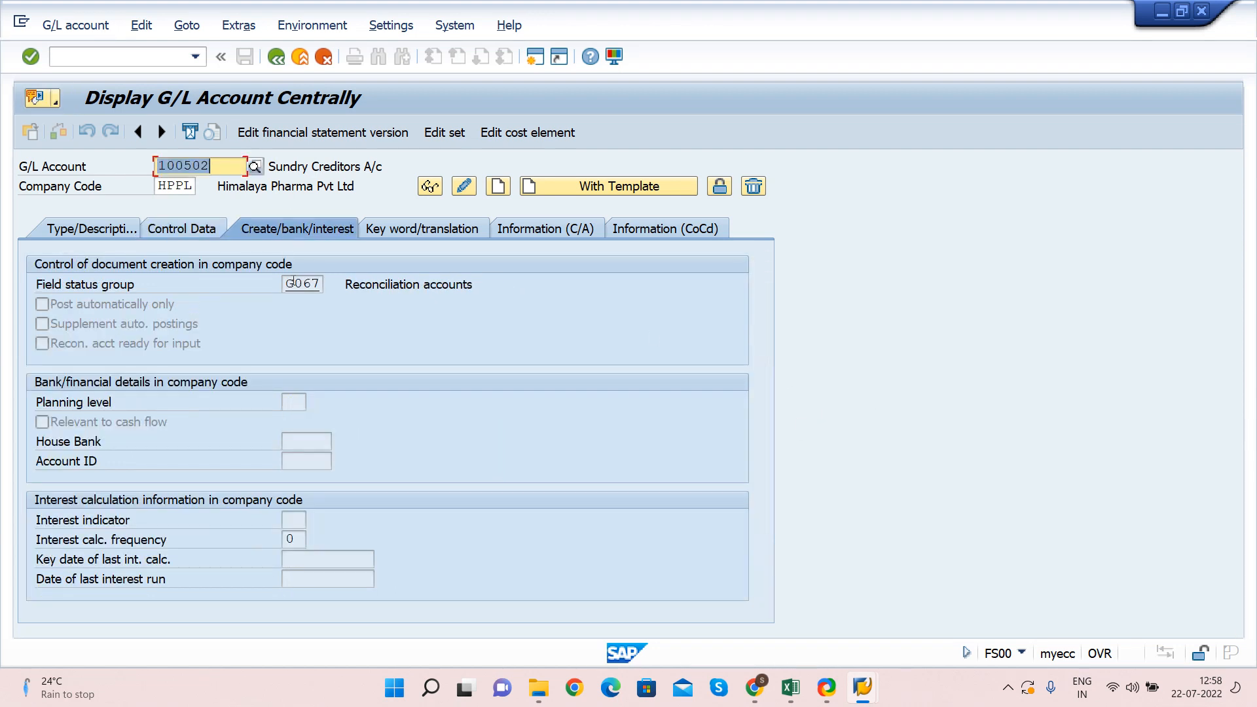
pyautogui.click(290, 286)
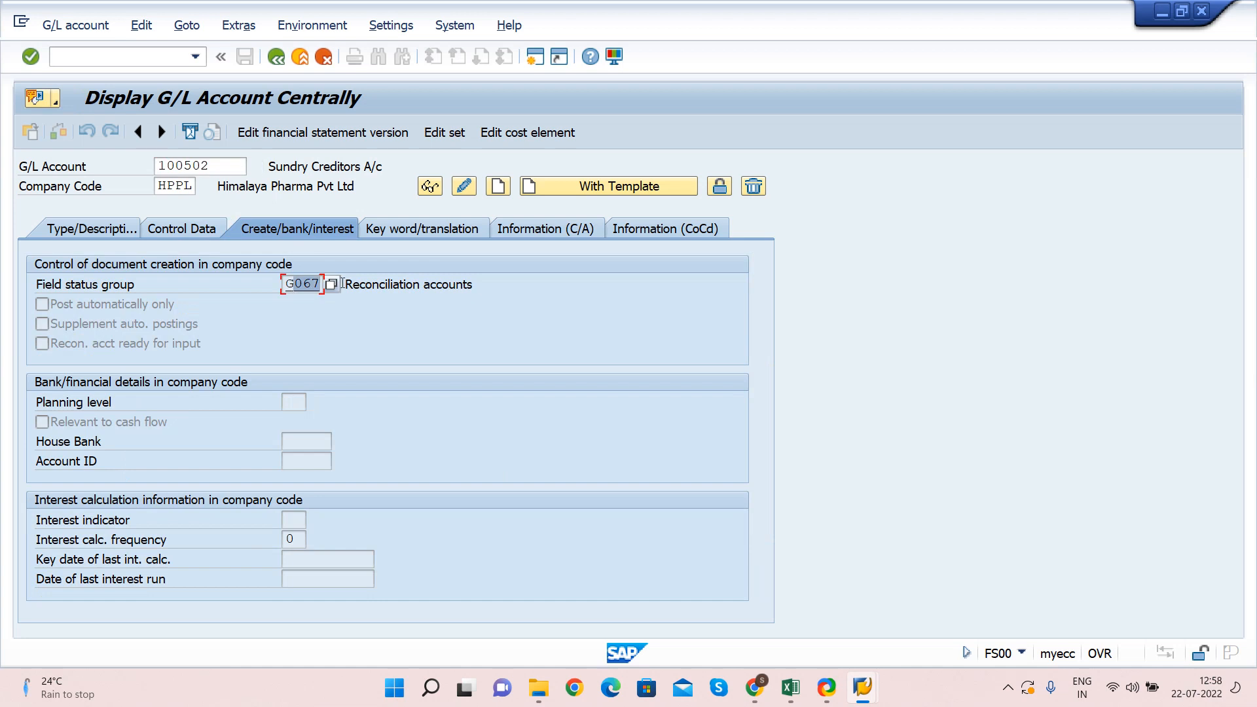
pyautogui.doubleClick(288, 283)
pyautogui.click(380, 285)
pyautogui.click(208, 287)
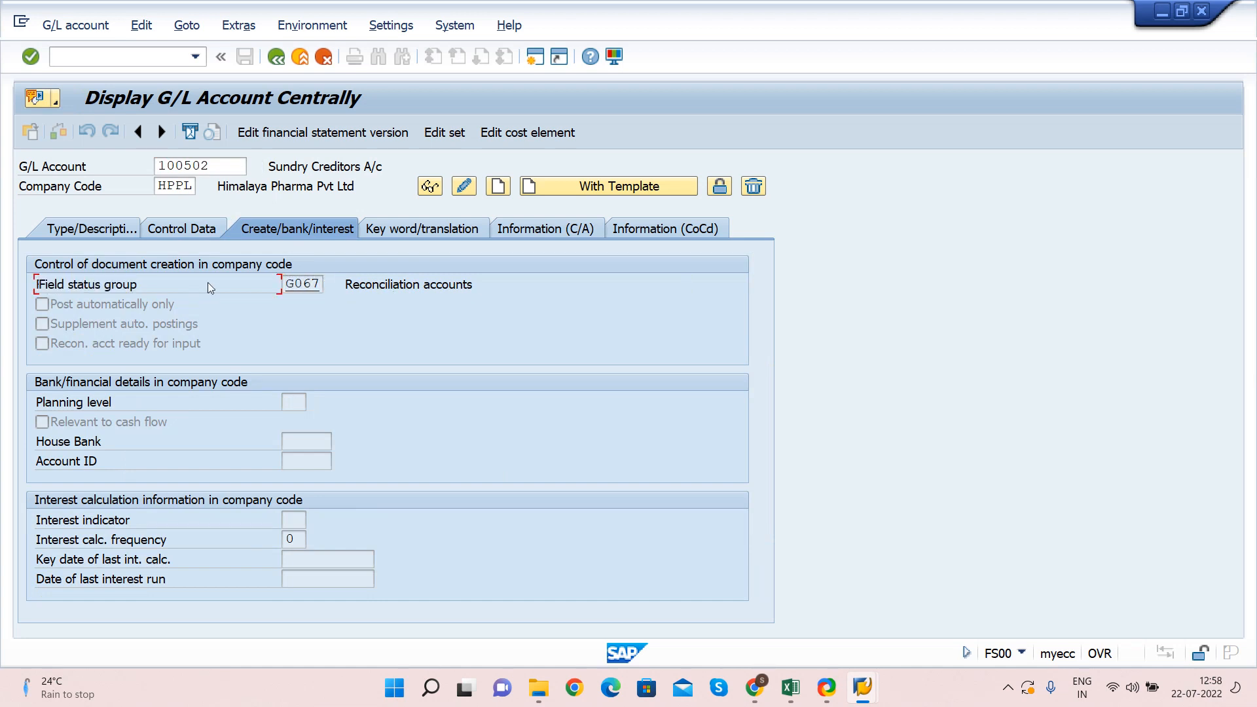
pyautogui.click(428, 288)
pyautogui.press('F3')
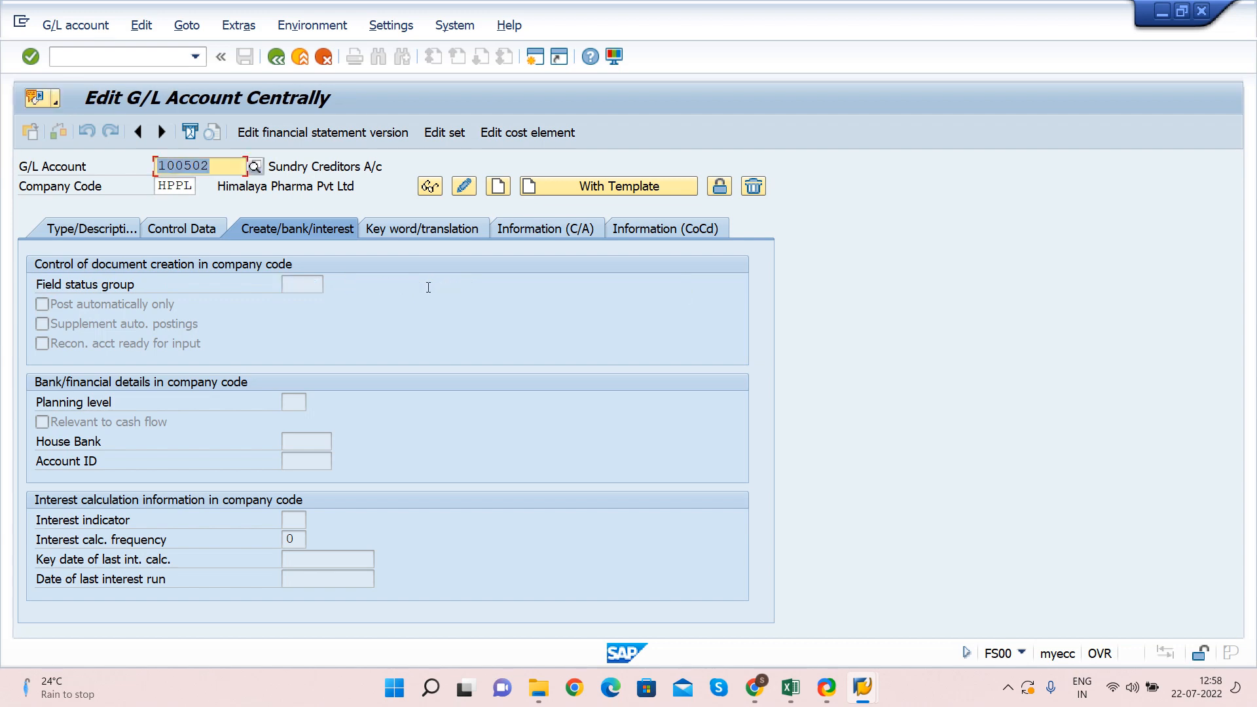
pyautogui.press('F3')
pyautogui.hotkey('alt', 'Tab')
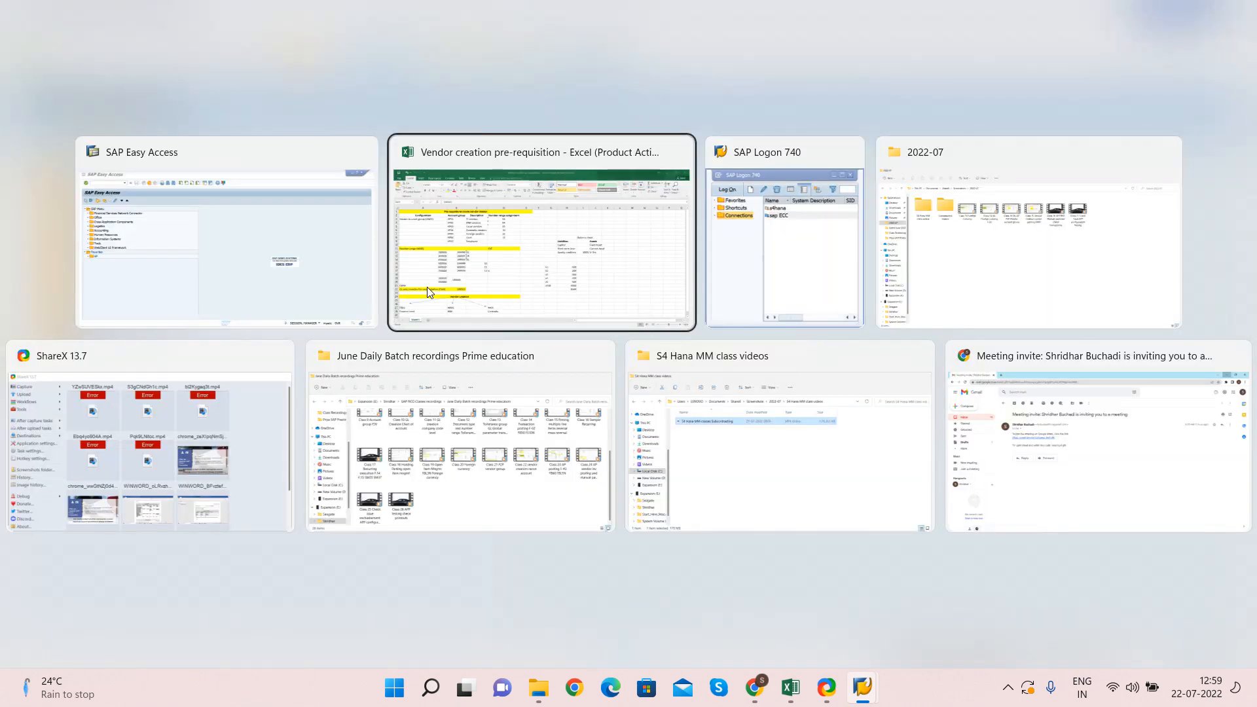
# Scroll to the Vendor creation heading in A24 listing FK01, MK01 and XK01
pyautogui.scroll(-2, 397, 305)
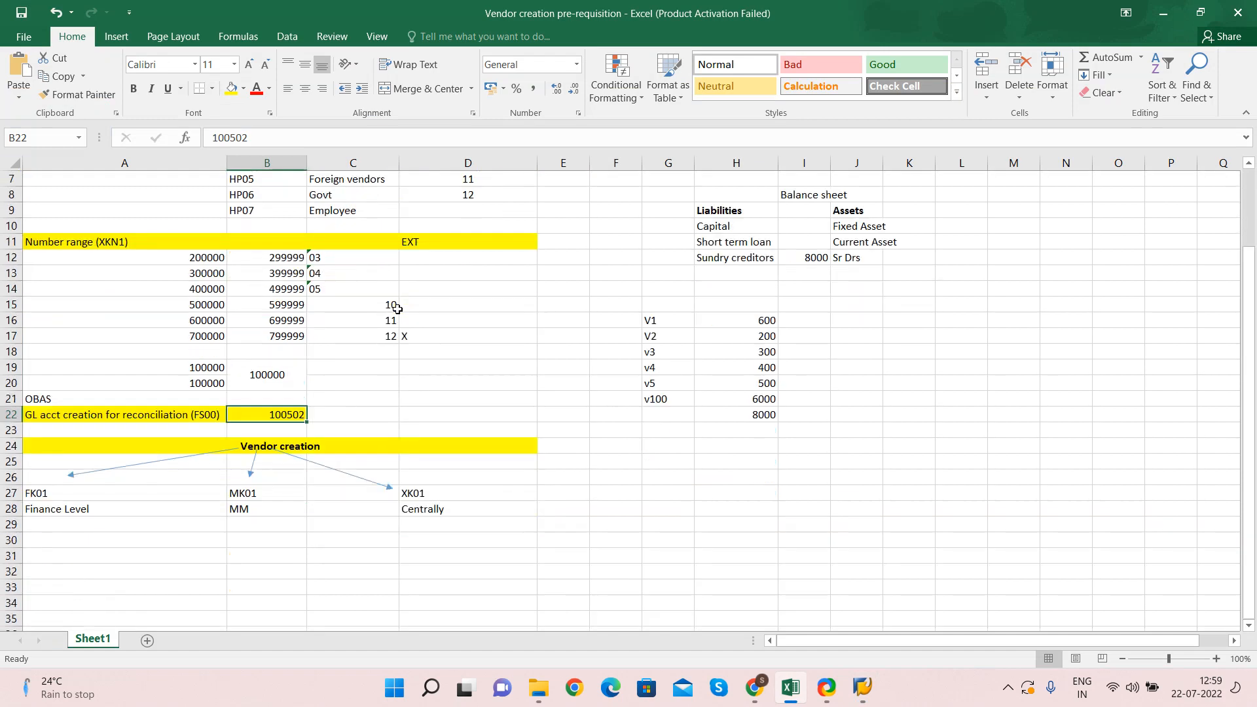
pyautogui.scroll(2, 183, 279)
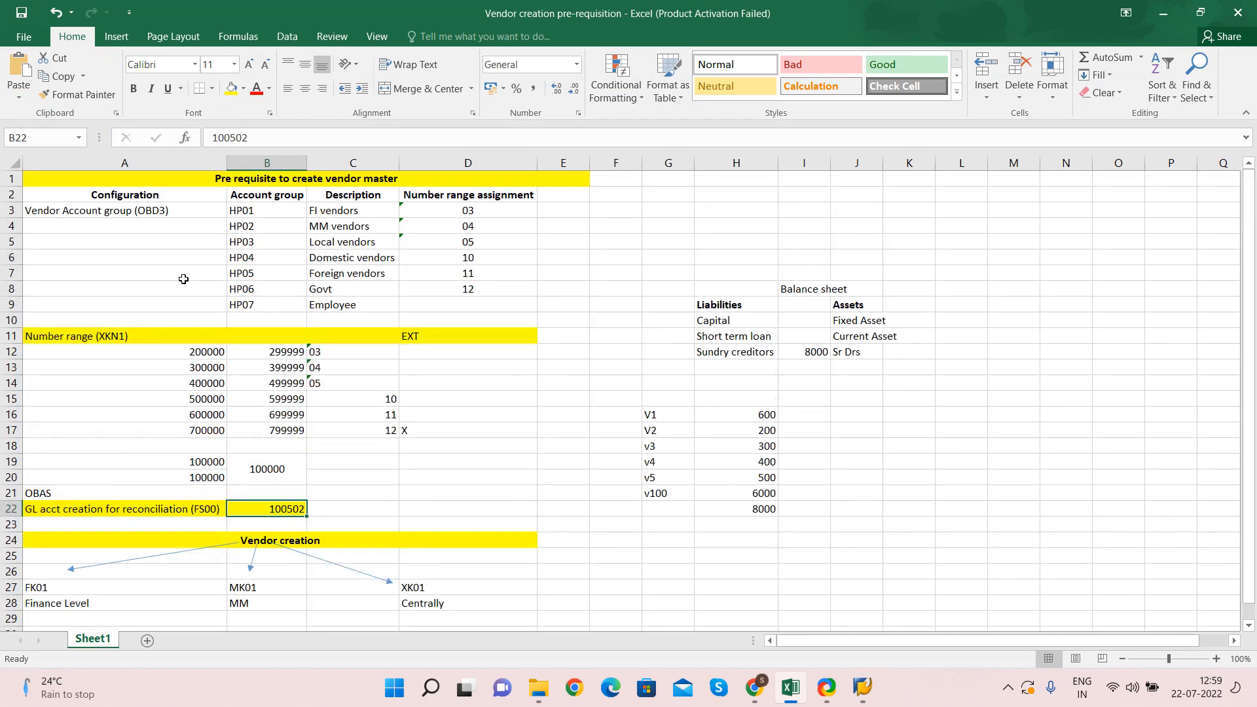
pyautogui.scroll(-2, 206, 284)
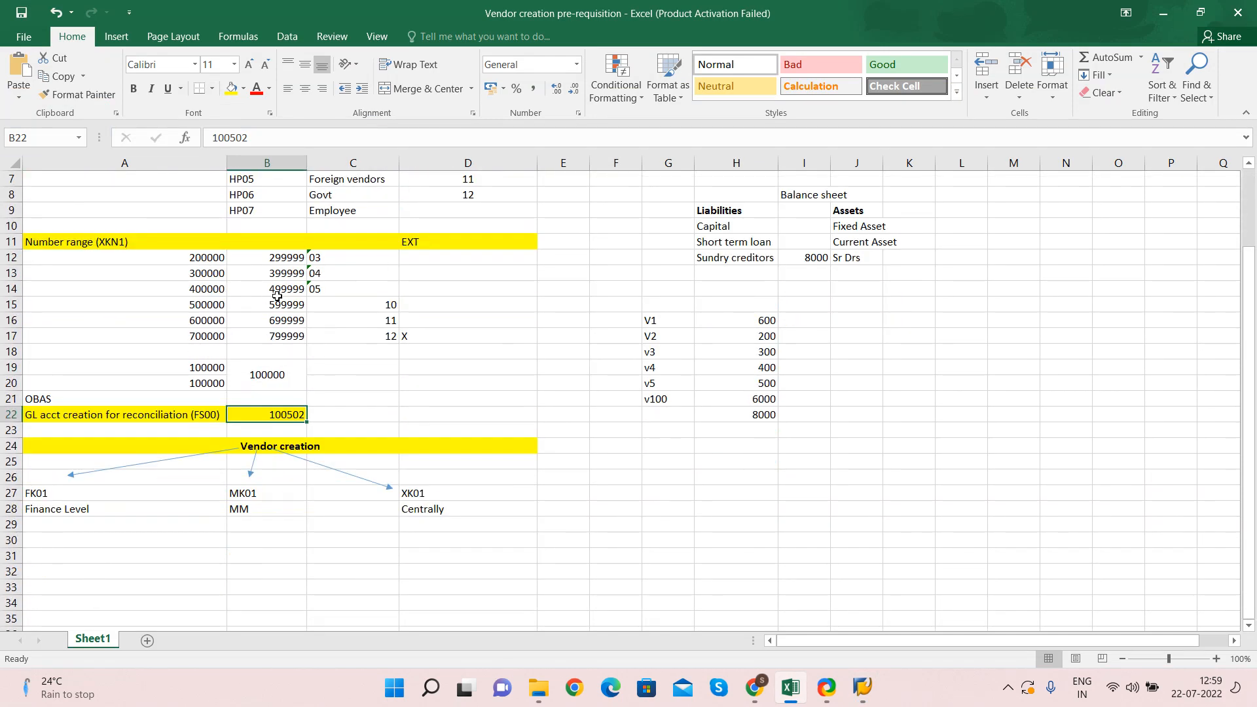
pyautogui.scroll(-2, 277, 297)
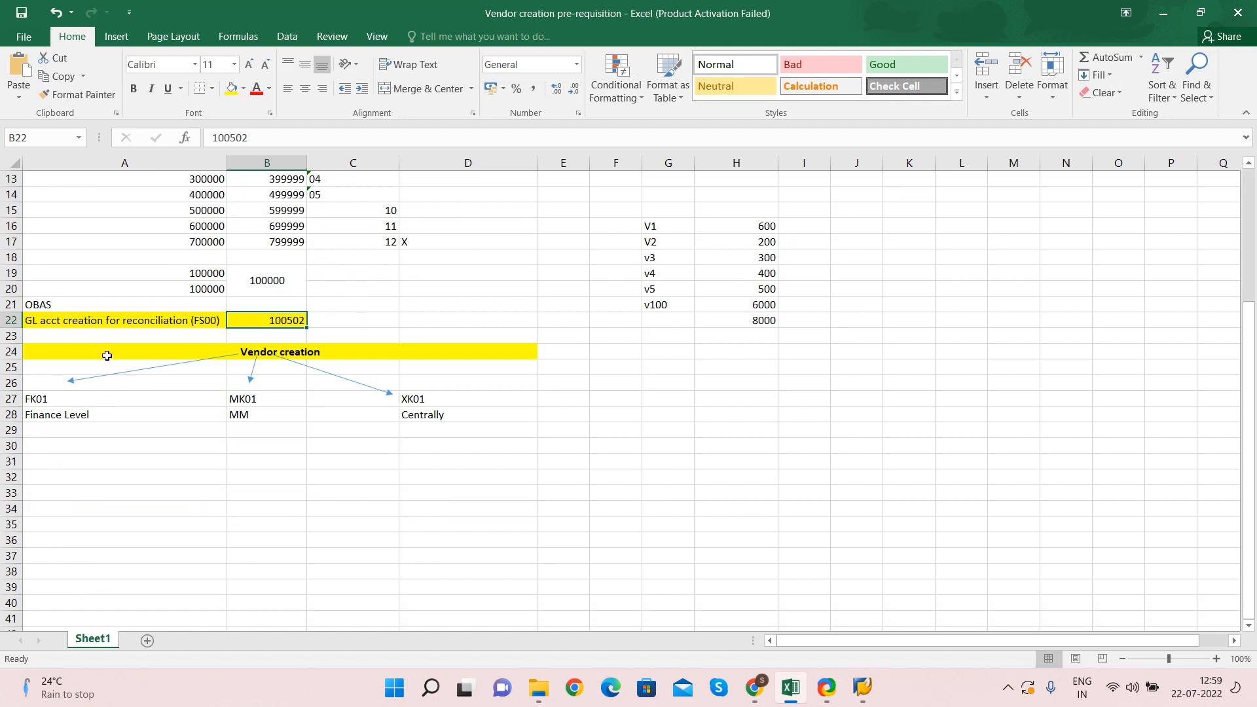
pyautogui.click(107, 354)
pyautogui.scroll(-2, 106, 348)
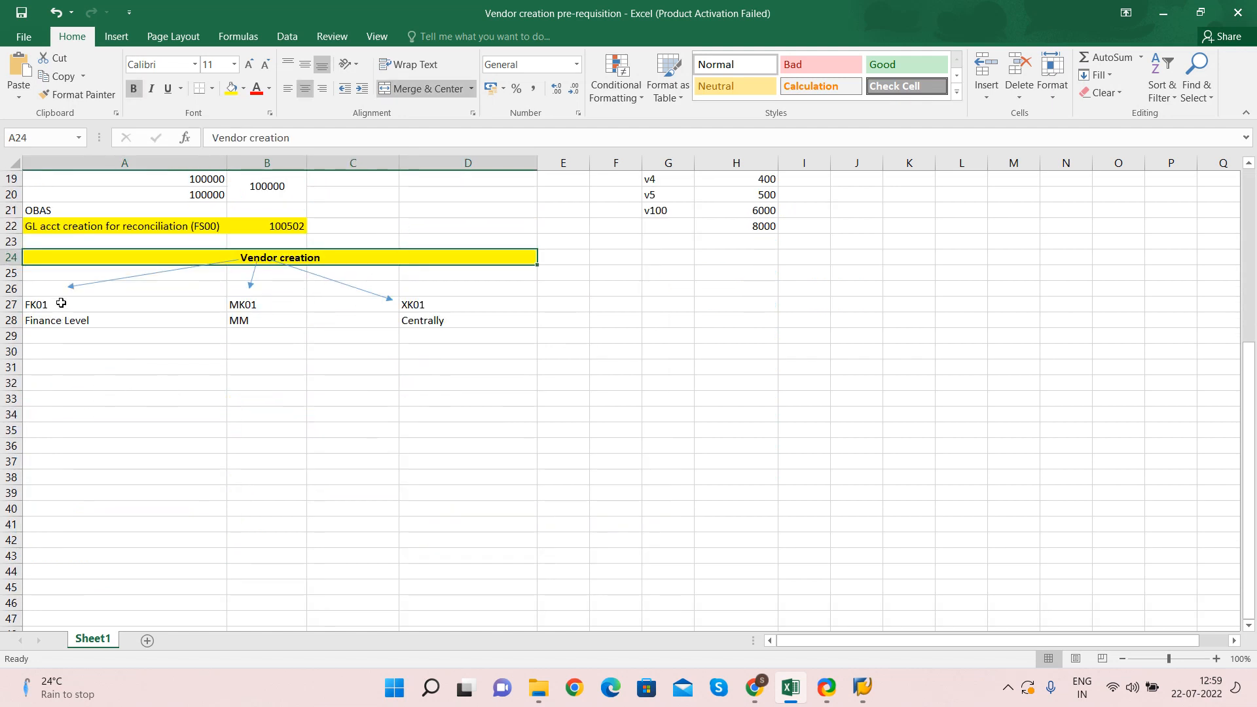
# Highlight the FK01/Finance Level, MK01/MM and XK01/Centrally routes in the vendor creation plan
pyautogui.moveTo(61, 303); pyautogui.dragTo(63, 322)
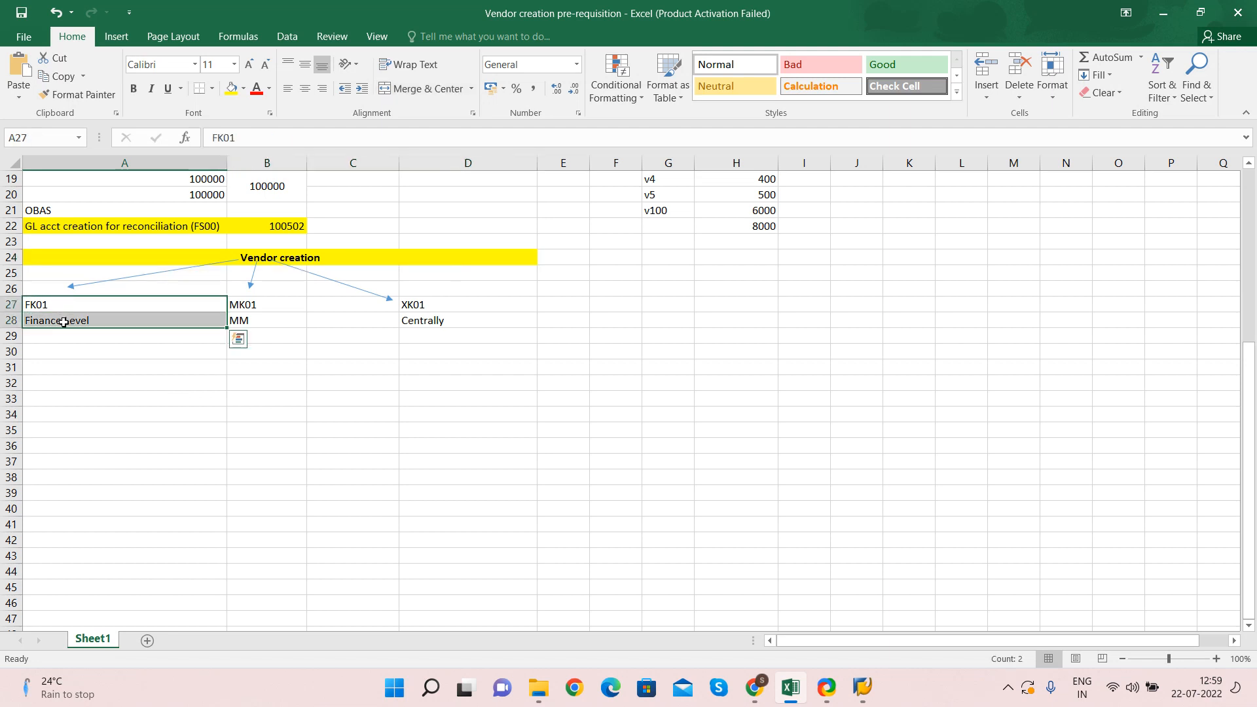
pyautogui.moveTo(256, 304); pyautogui.dragTo(258, 322)
pyautogui.moveTo(440, 301); pyautogui.dragTo(440, 321)
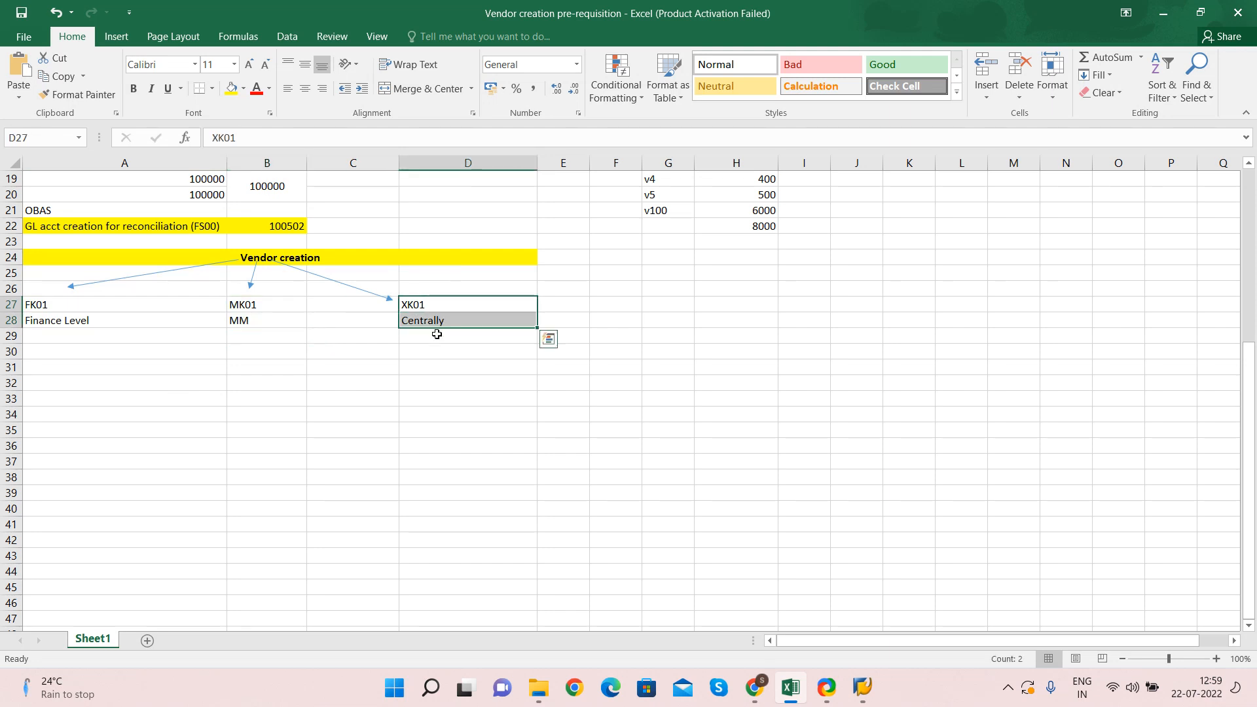
pyautogui.click(59, 300)
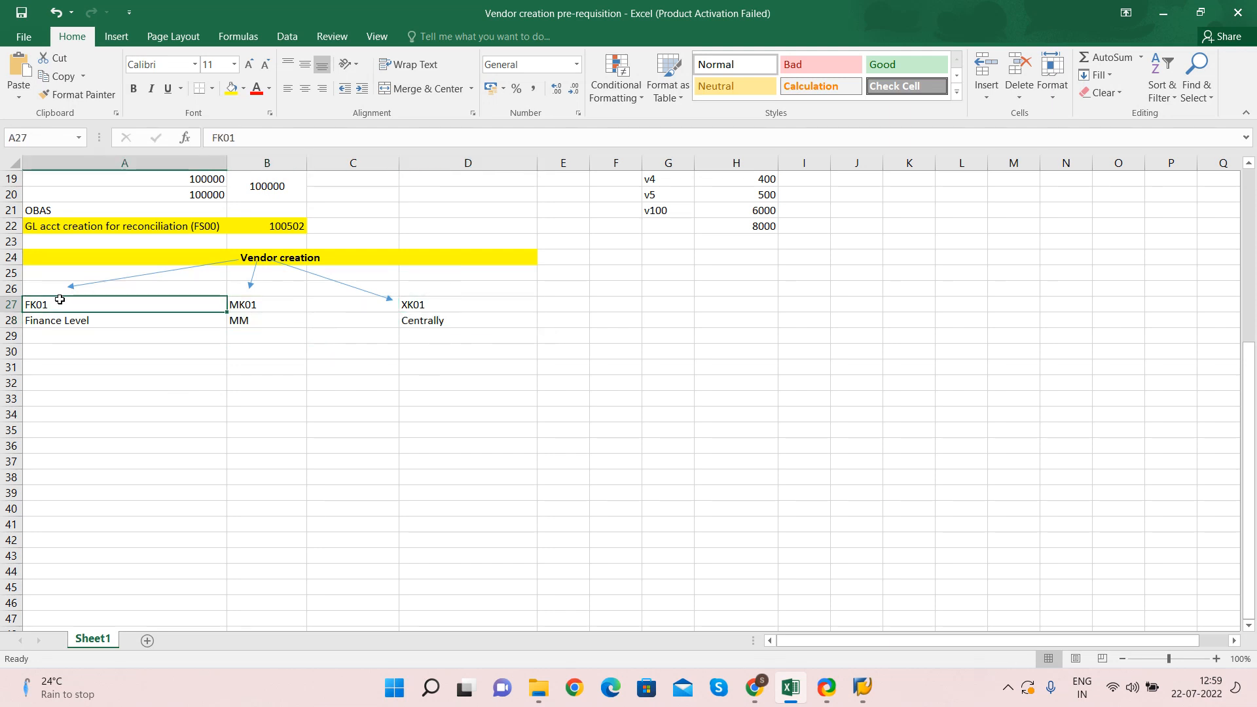
pyautogui.moveTo(60, 300); pyautogui.dragTo(72, 329)
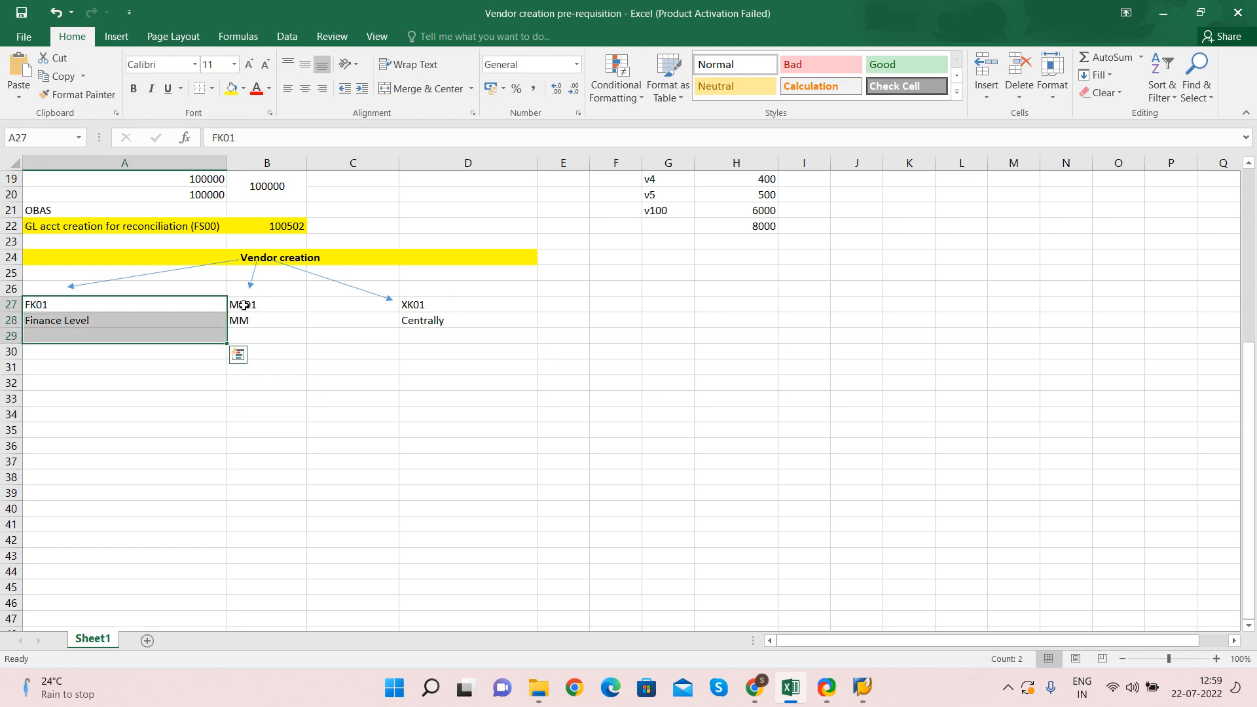
pyautogui.moveTo(244, 305); pyautogui.dragTo(244, 324)
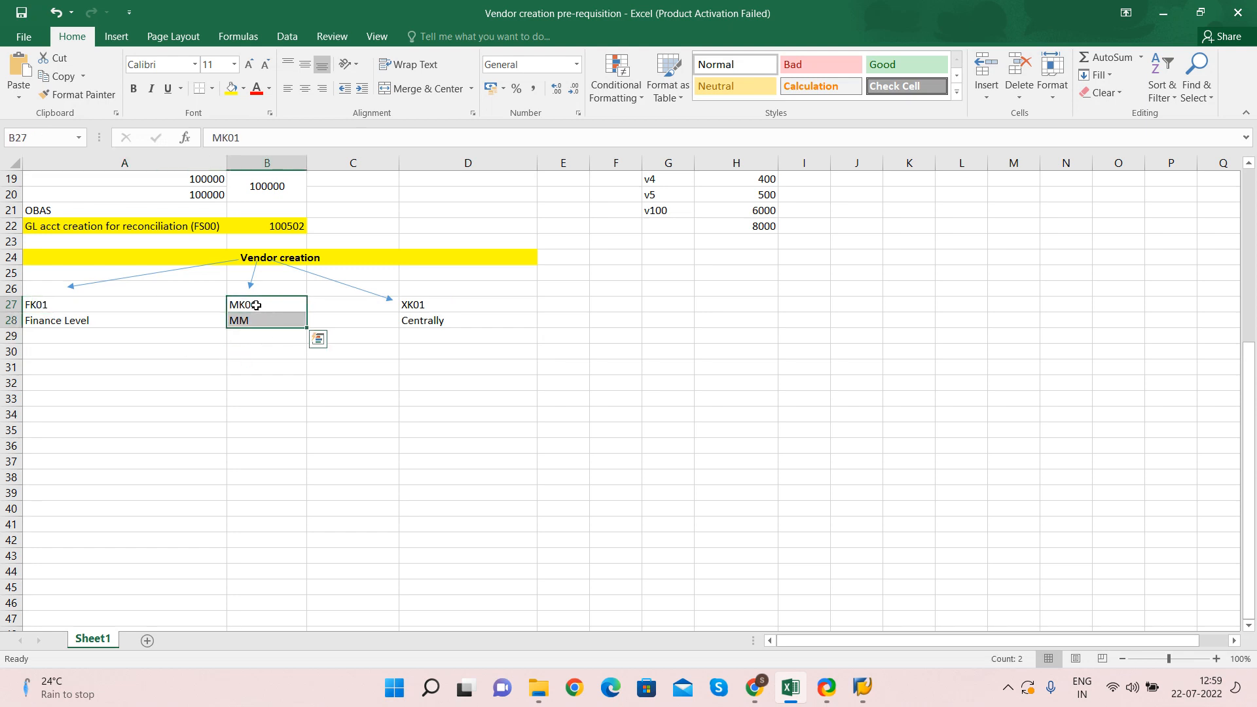
pyautogui.click(253, 305)
pyautogui.press('Right')
pyautogui.press('Right')
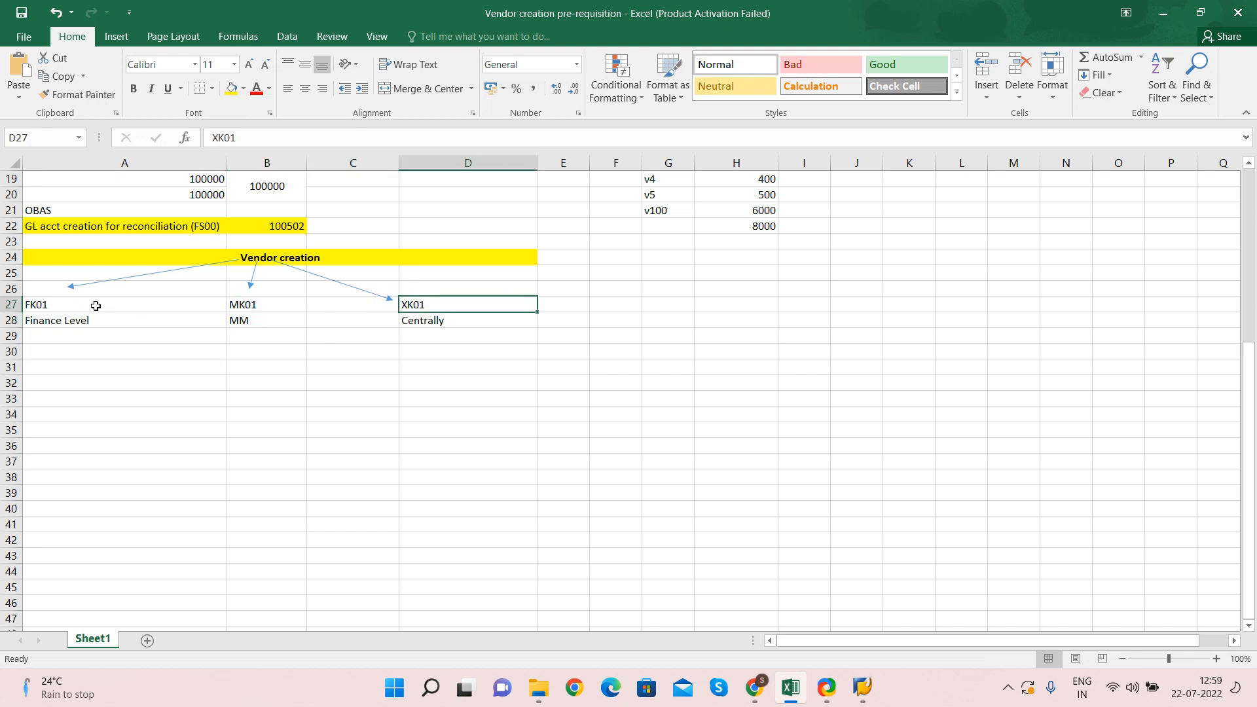
pyautogui.moveTo(98, 303); pyautogui.dragTo(281, 324)
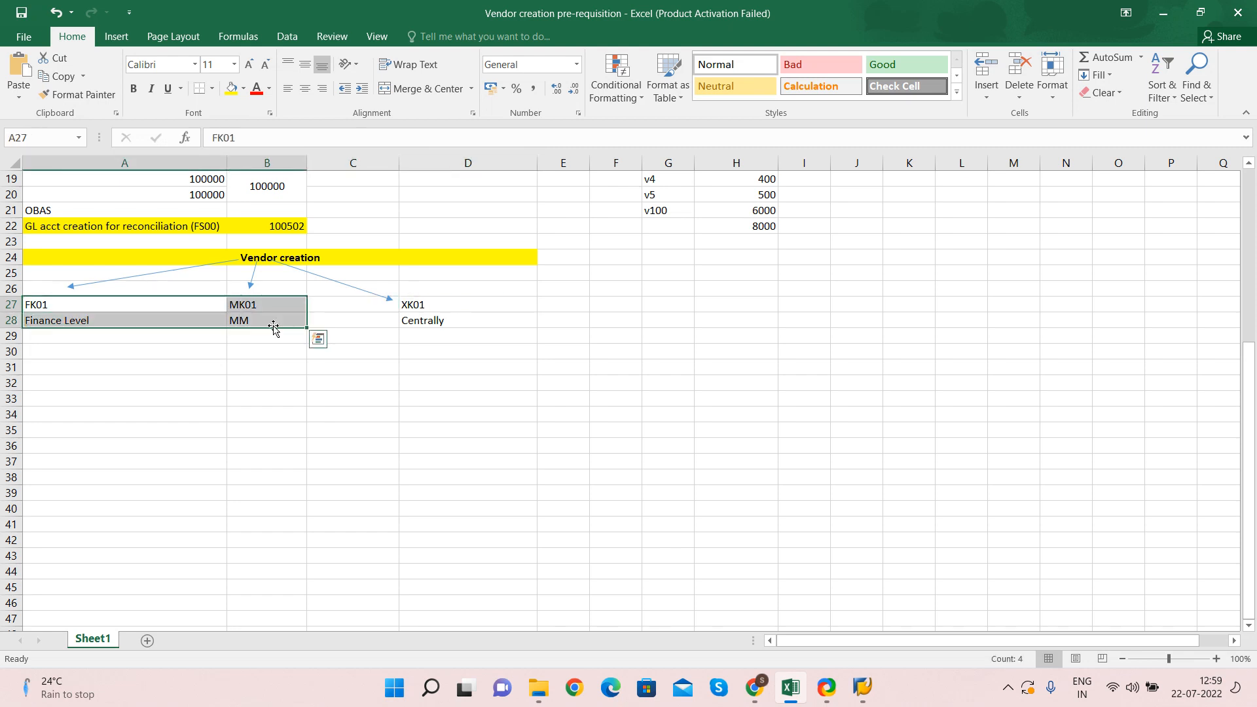
pyautogui.click(424, 306)
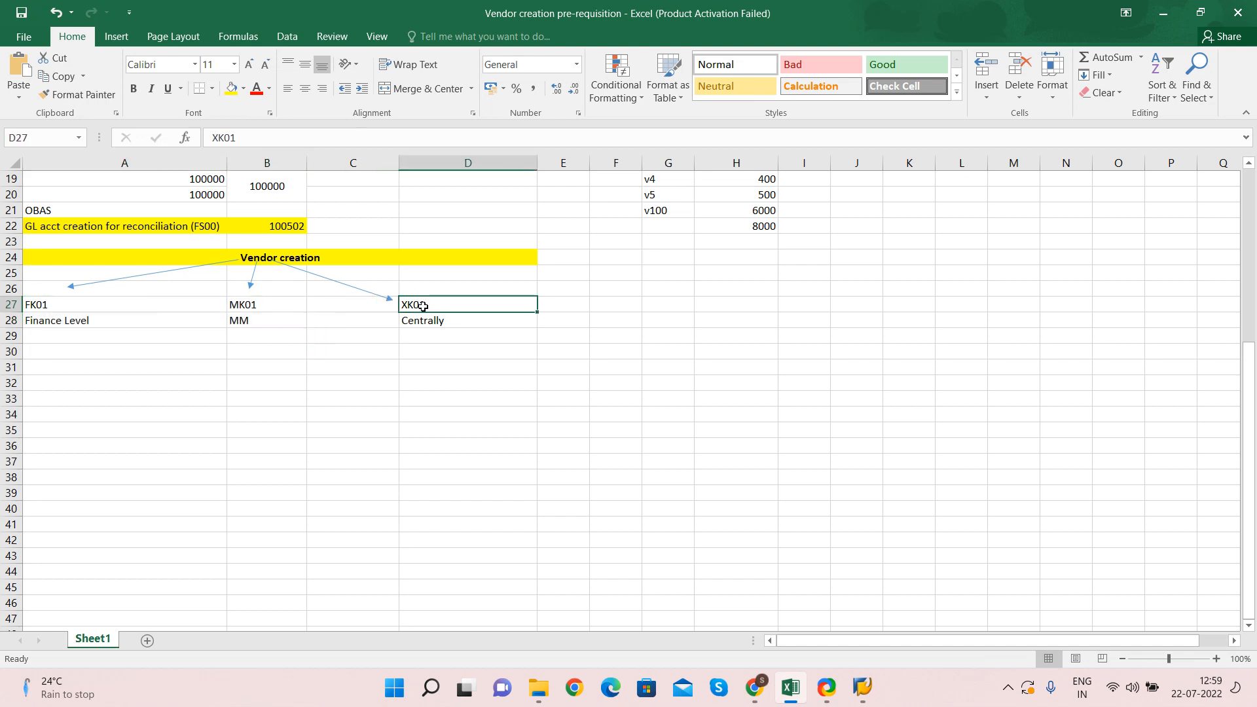
pyautogui.moveTo(80, 302); pyautogui.dragTo(86, 319)
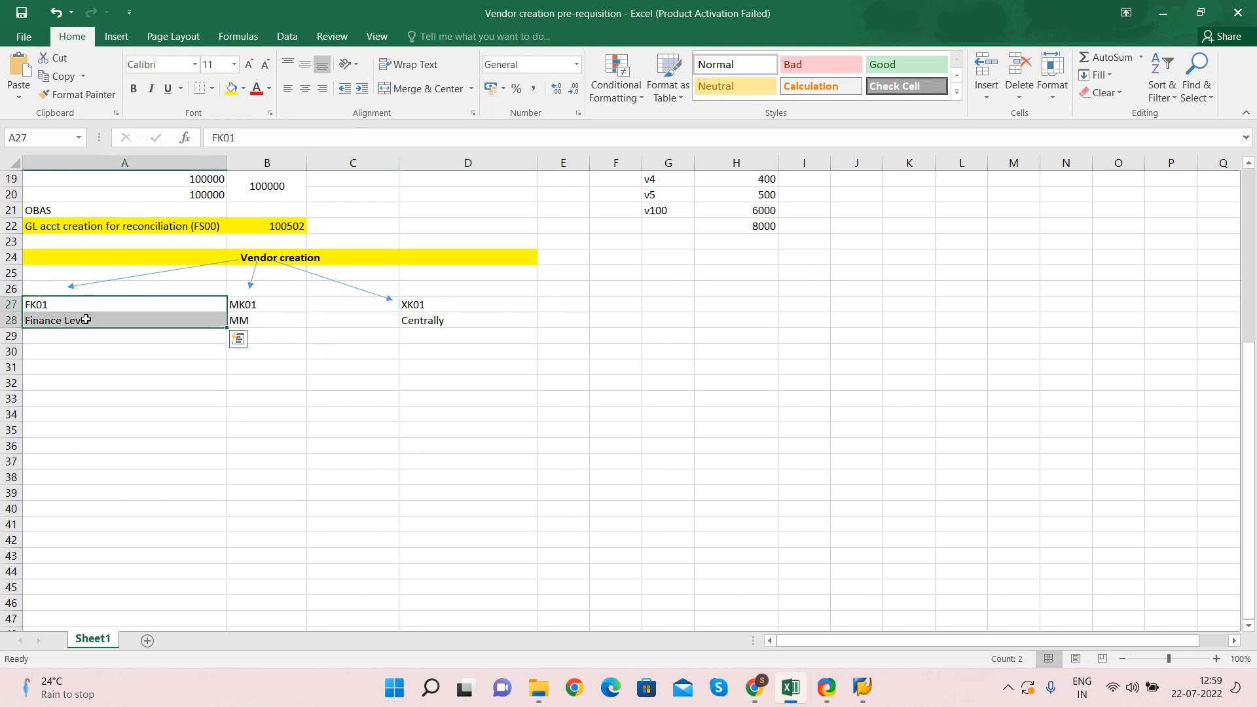
pyautogui.click(44, 340)
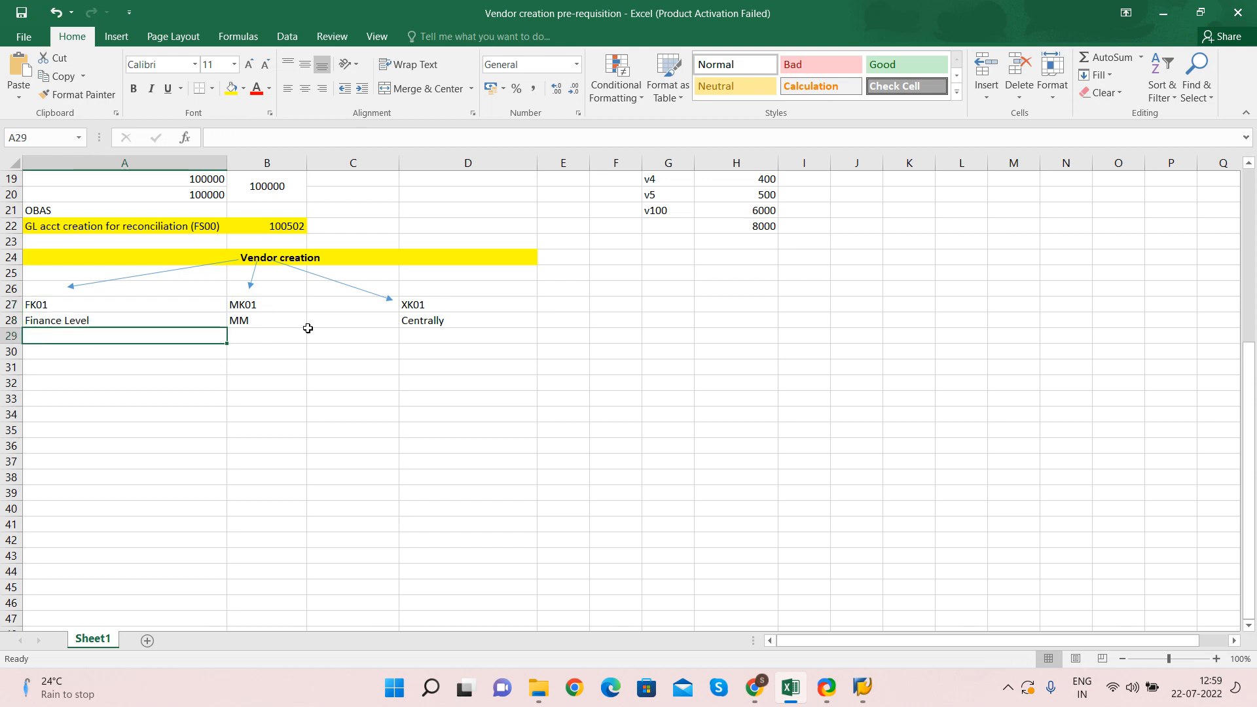
pyautogui.click(255, 305)
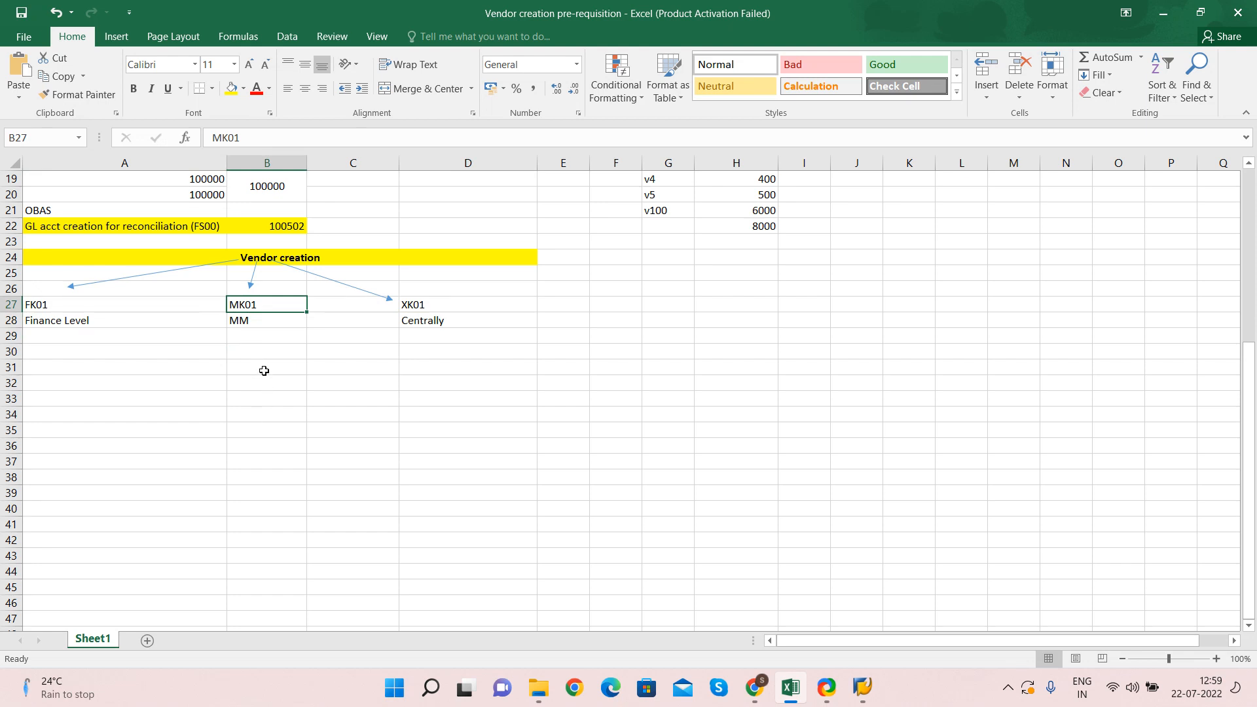
pyautogui.click(427, 306)
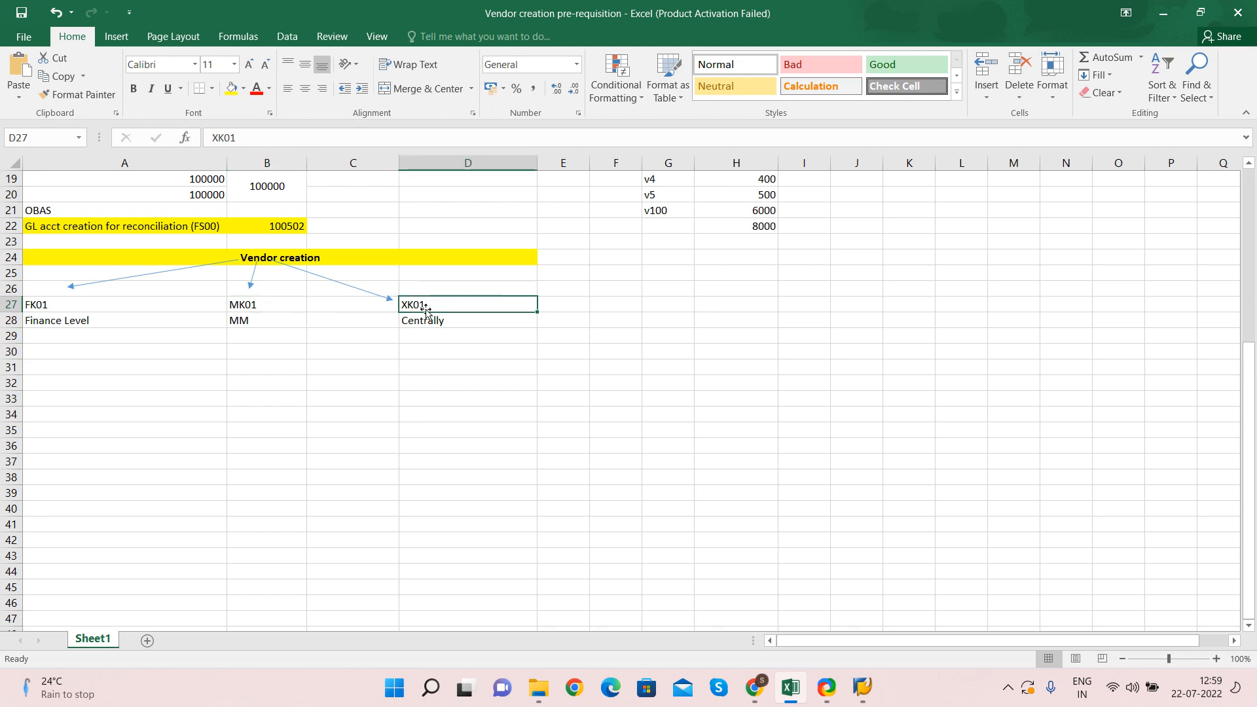
pyautogui.moveTo(79, 309); pyautogui.dragTo(281, 329)
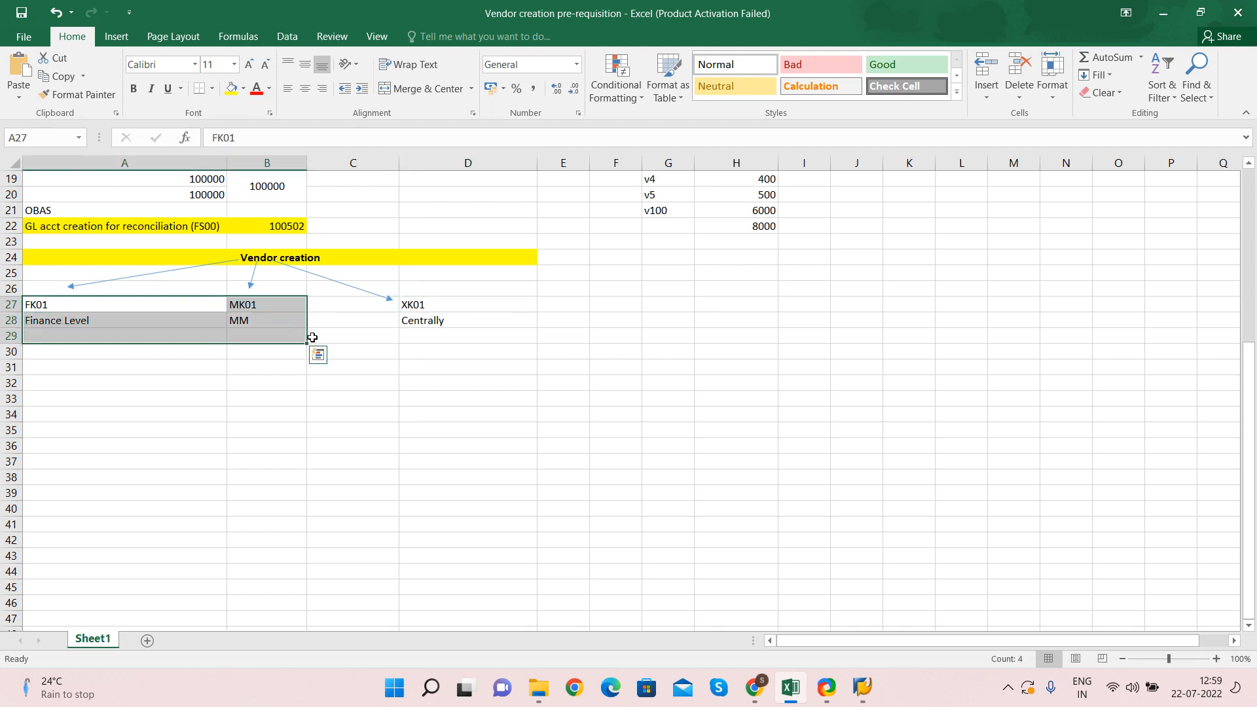
pyautogui.moveTo(433, 305); pyautogui.dragTo(434, 335)
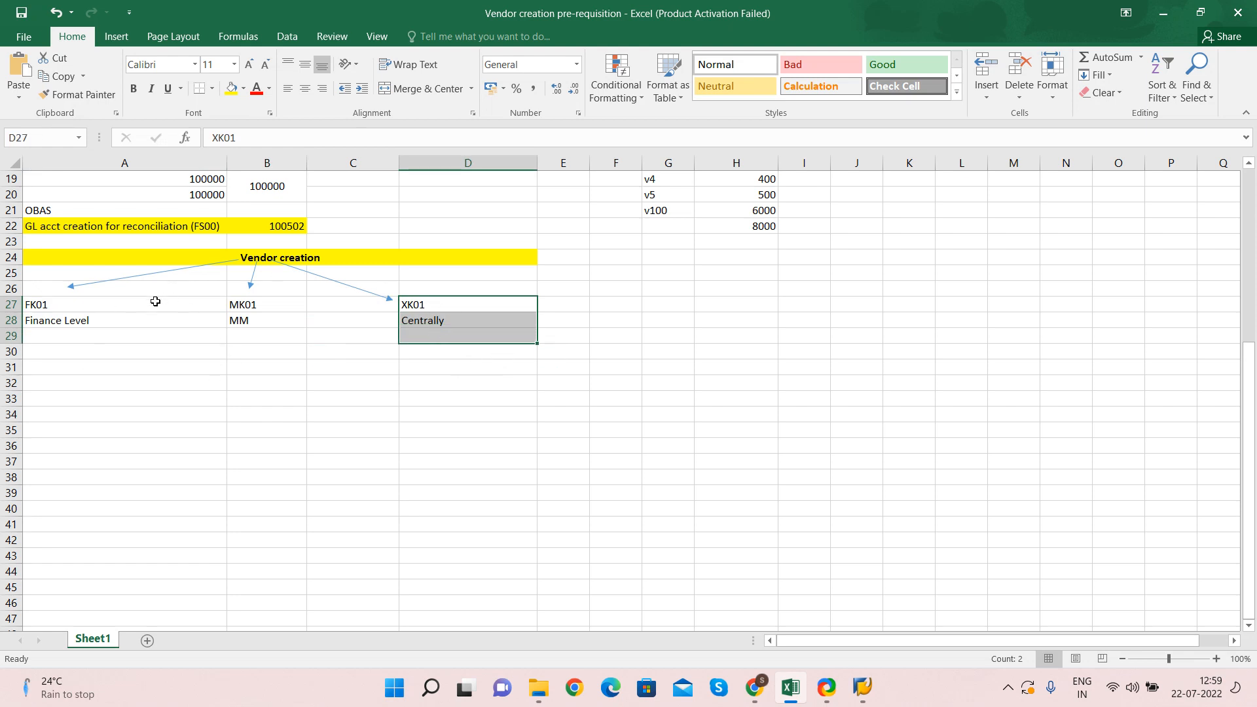
# Copy the XK01 transaction code from cell D27
pyautogui.click(122, 309)
pyautogui.click(414, 304)
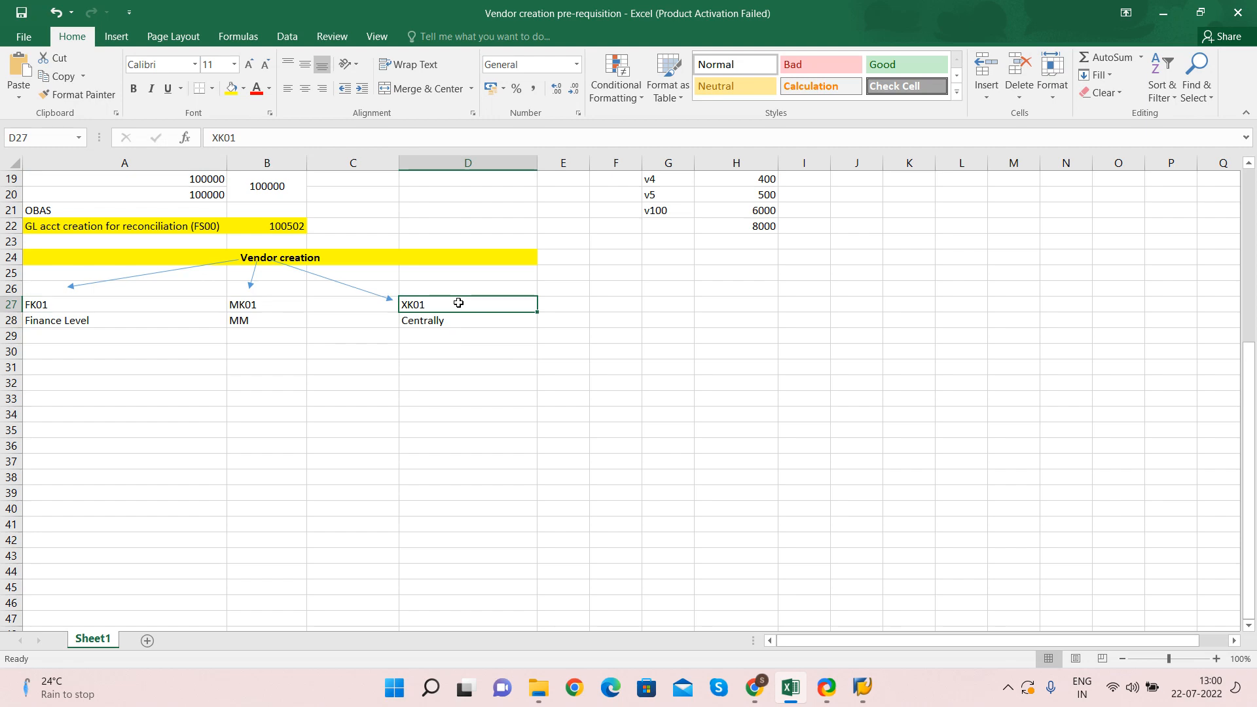
pyautogui.hotkey('ctrl', 'c')
# Paste XK01 into the SAP command field and run it
pyautogui.hotkey('alt', 'Tab')
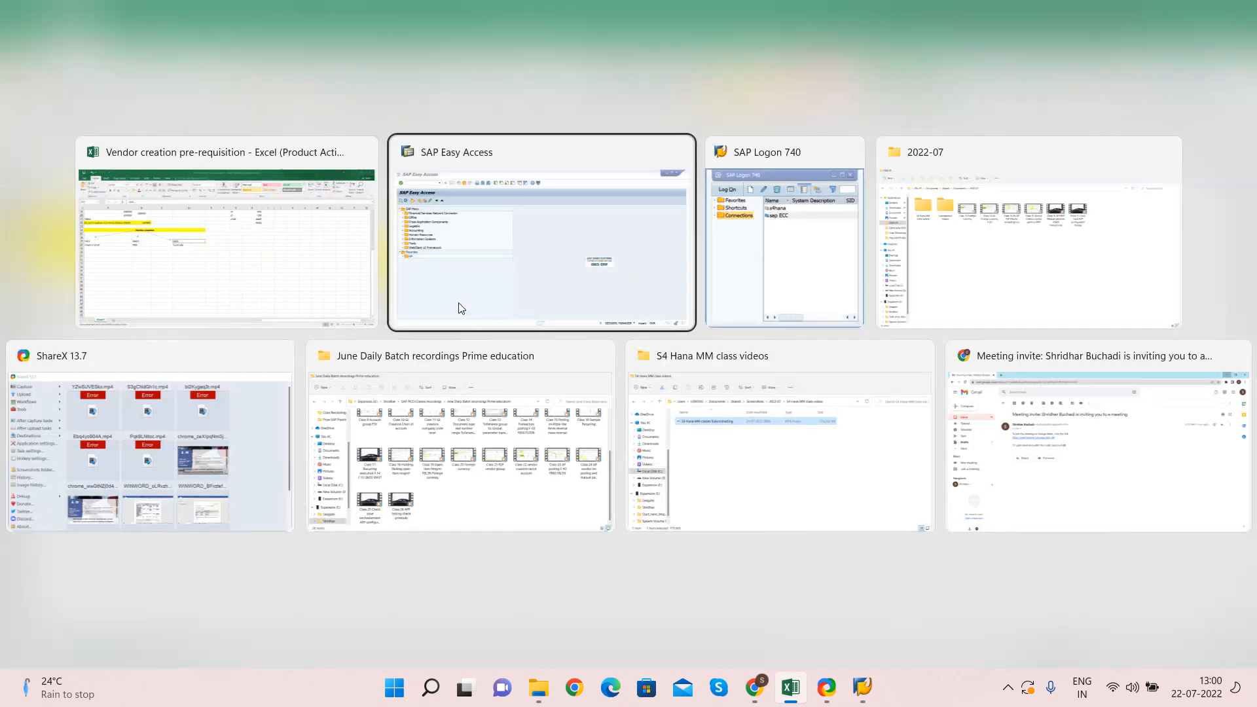
pyautogui.hotkey('ctrl', 'v')
pyautogui.press('Return')
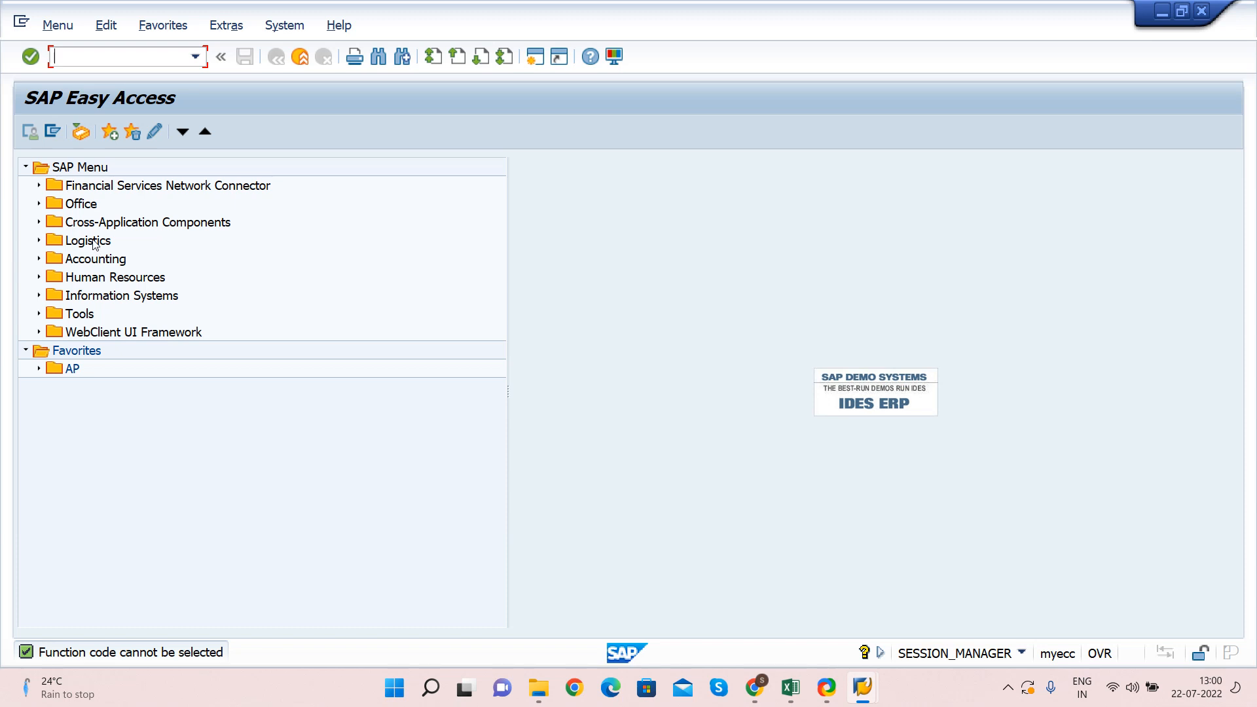
# Expand Accounting > Financial Accounting > Accounts Payable > Master Records to view vendor transactions
pyautogui.click(39, 259)
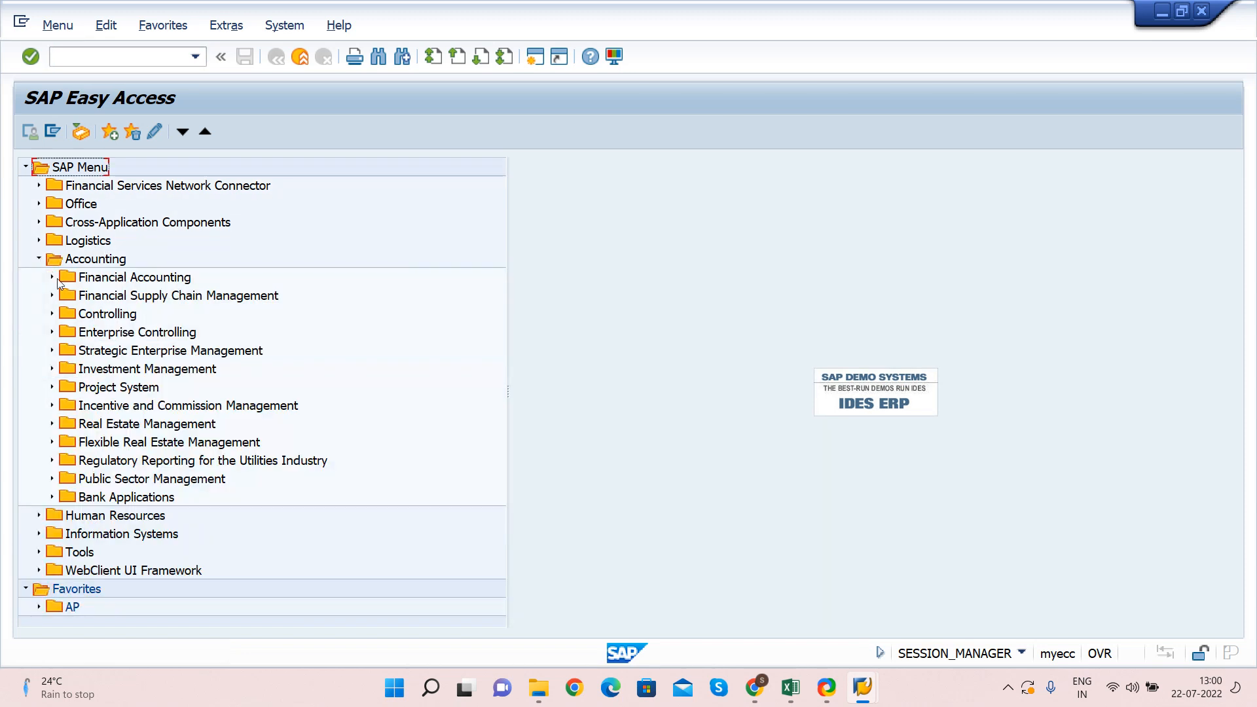
pyautogui.click(52, 278)
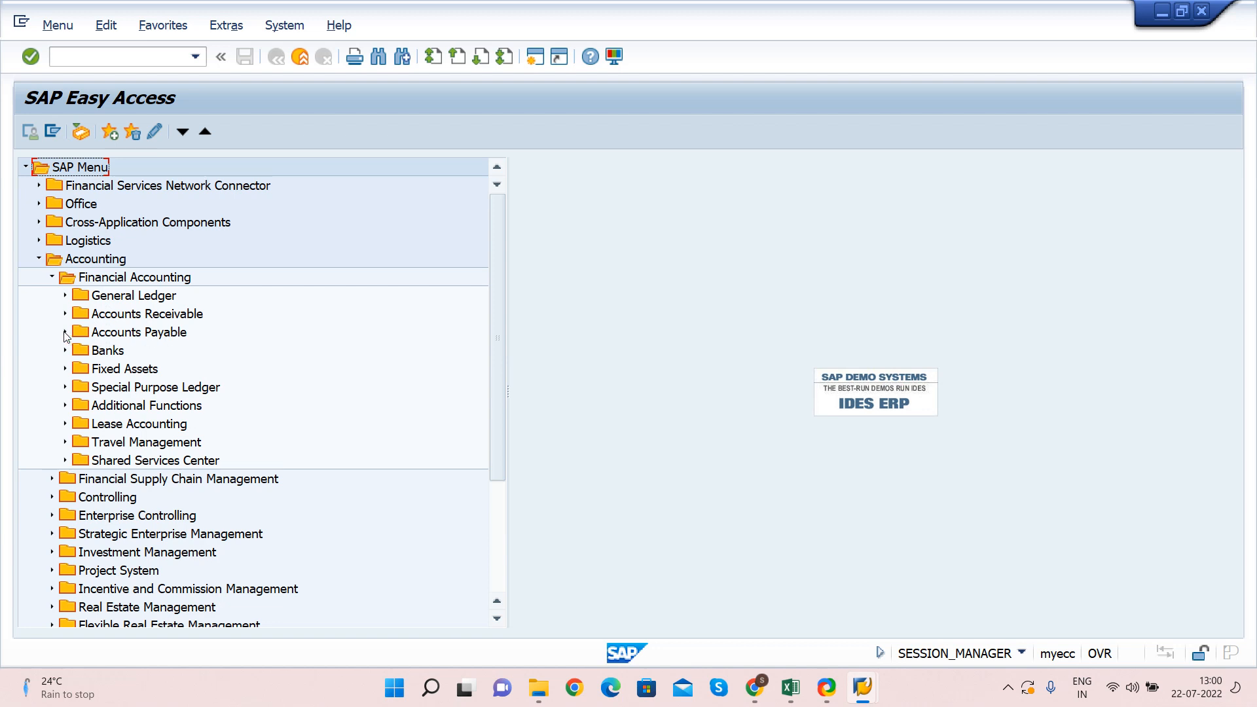
pyautogui.click(100, 318)
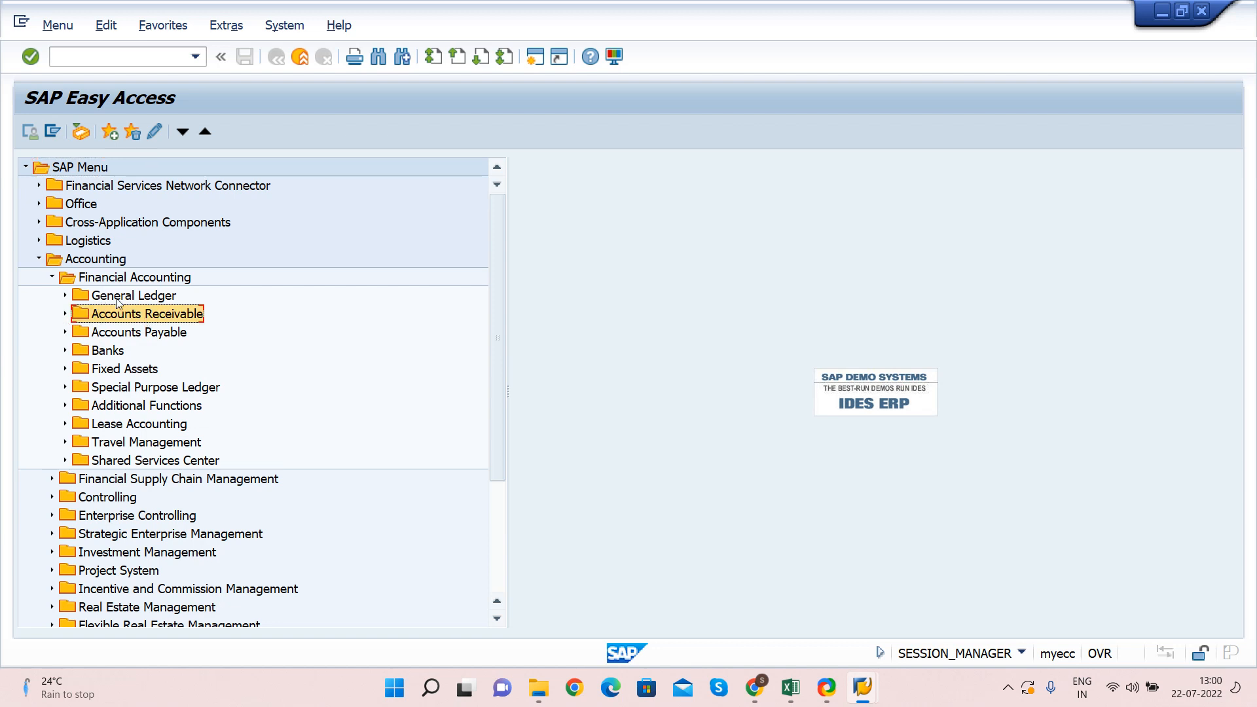
pyautogui.click(113, 298)
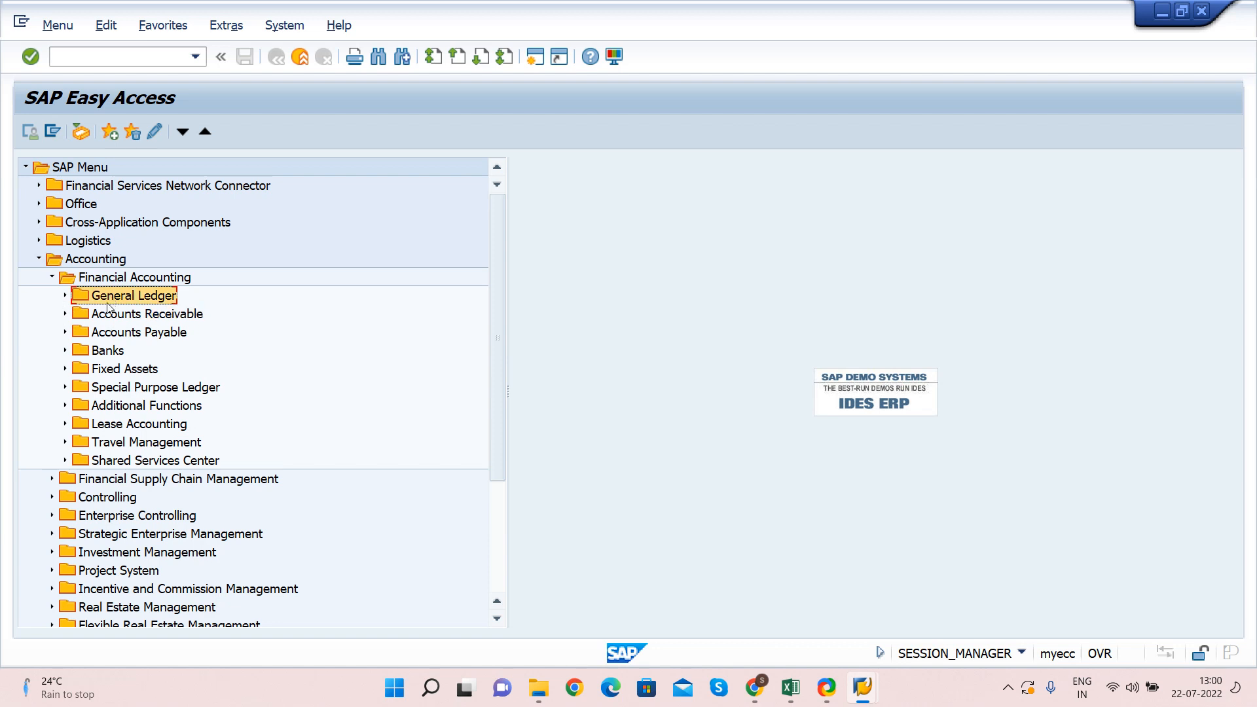
pyautogui.click(105, 334)
pyautogui.click(64, 333)
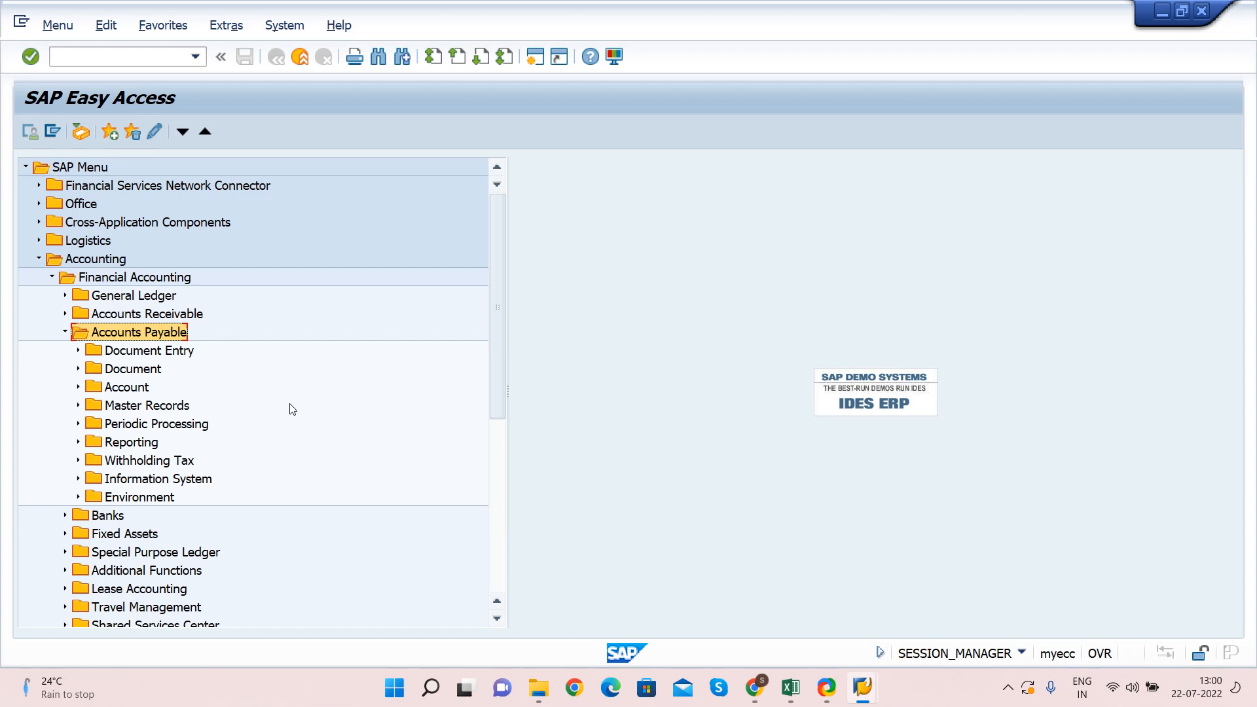
pyautogui.click(78, 405)
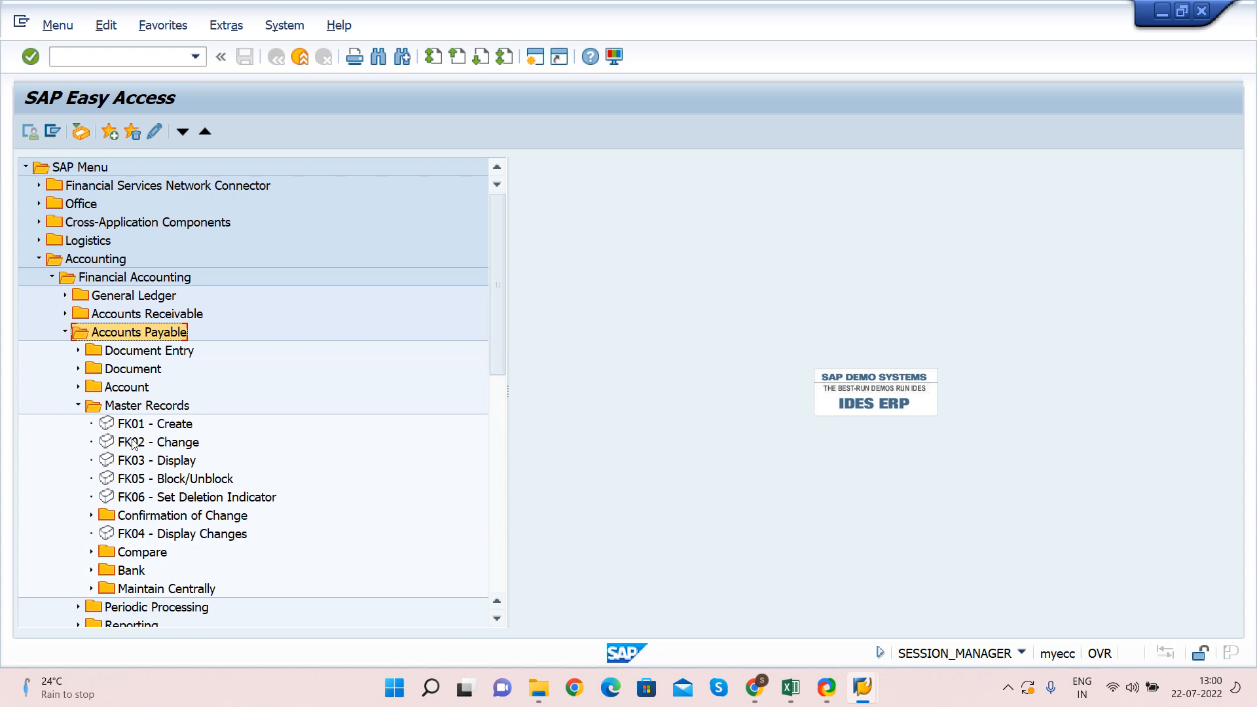
# Collapse Master Records, Accounts Payable, Financial Accounting and Accounting folders
pyautogui.click(77, 406)
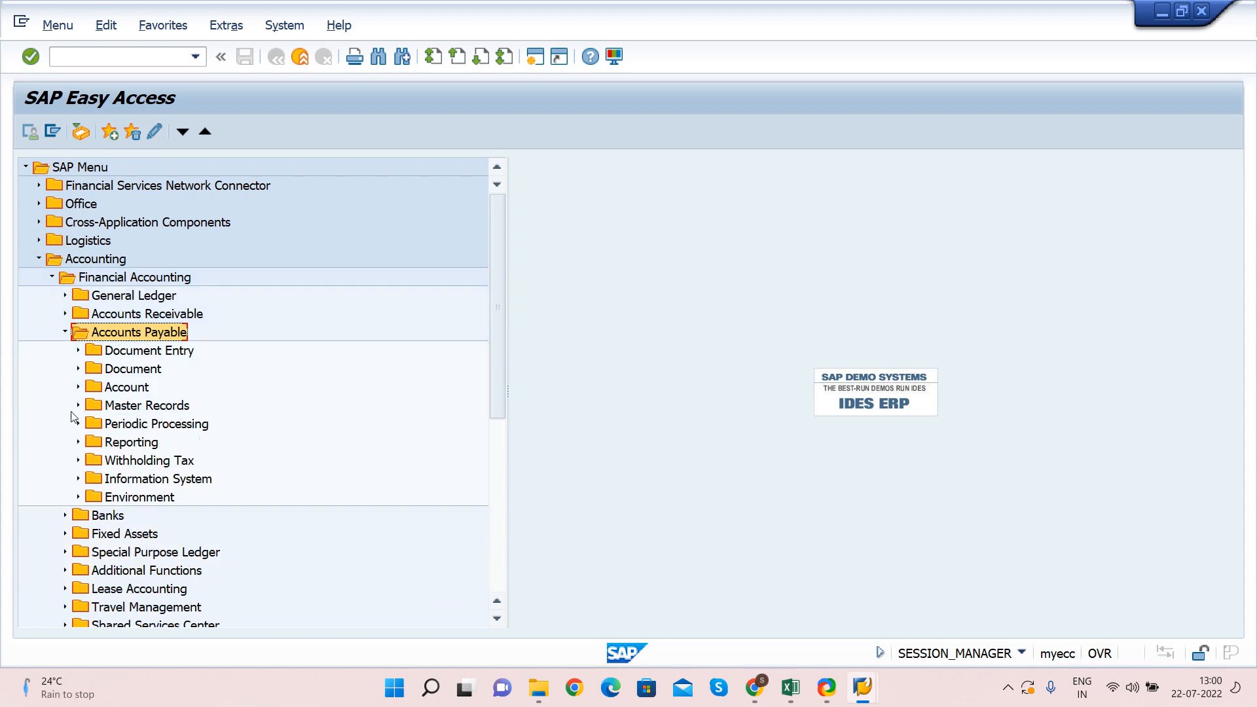
pyautogui.click(65, 333)
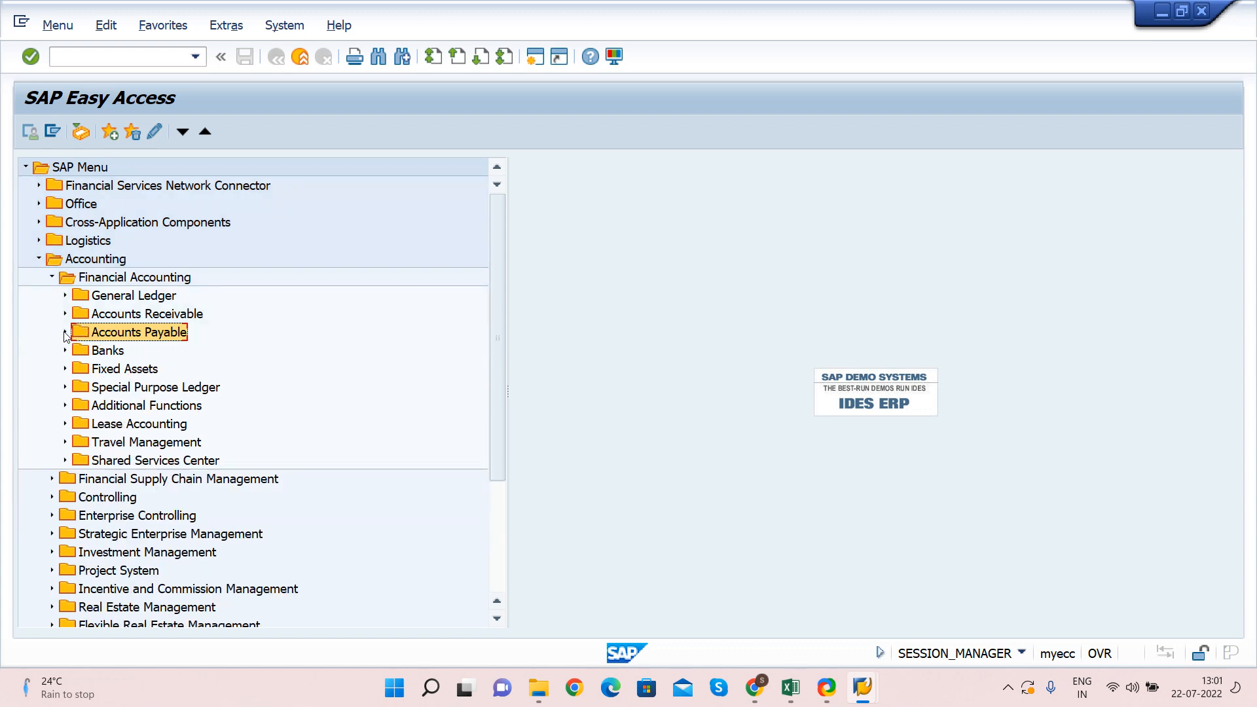
pyautogui.click(53, 277)
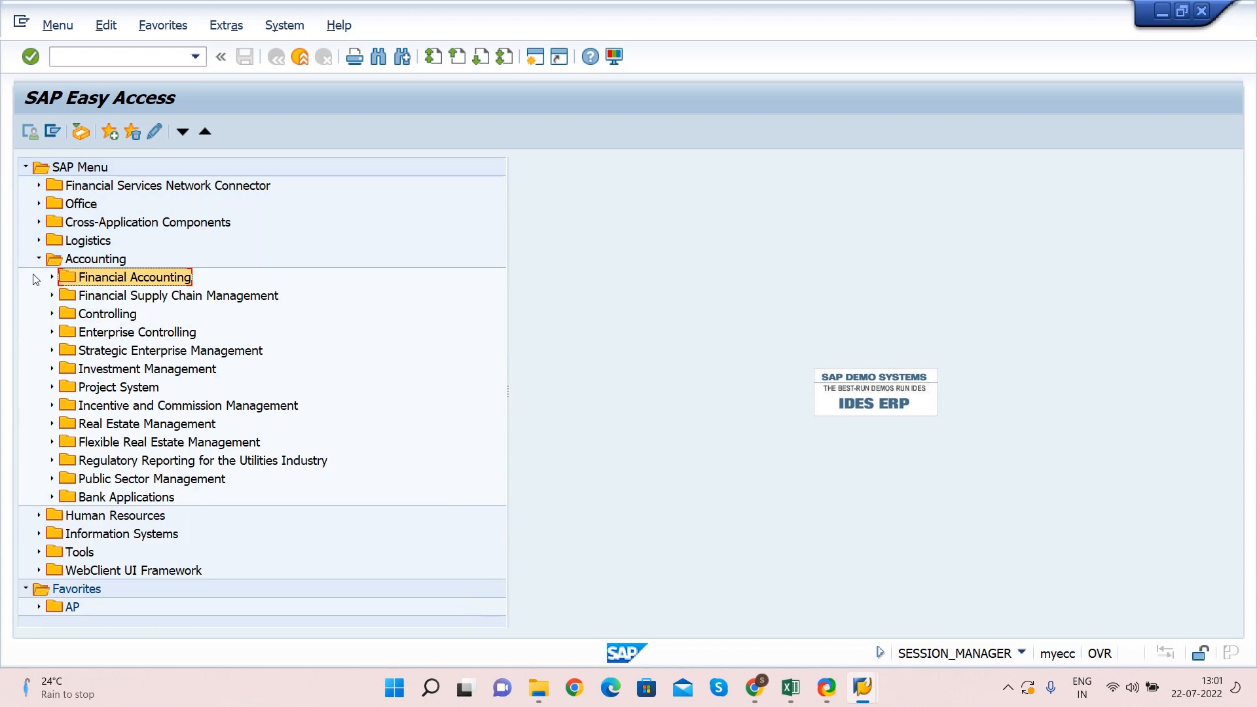
pyautogui.click(38, 259)
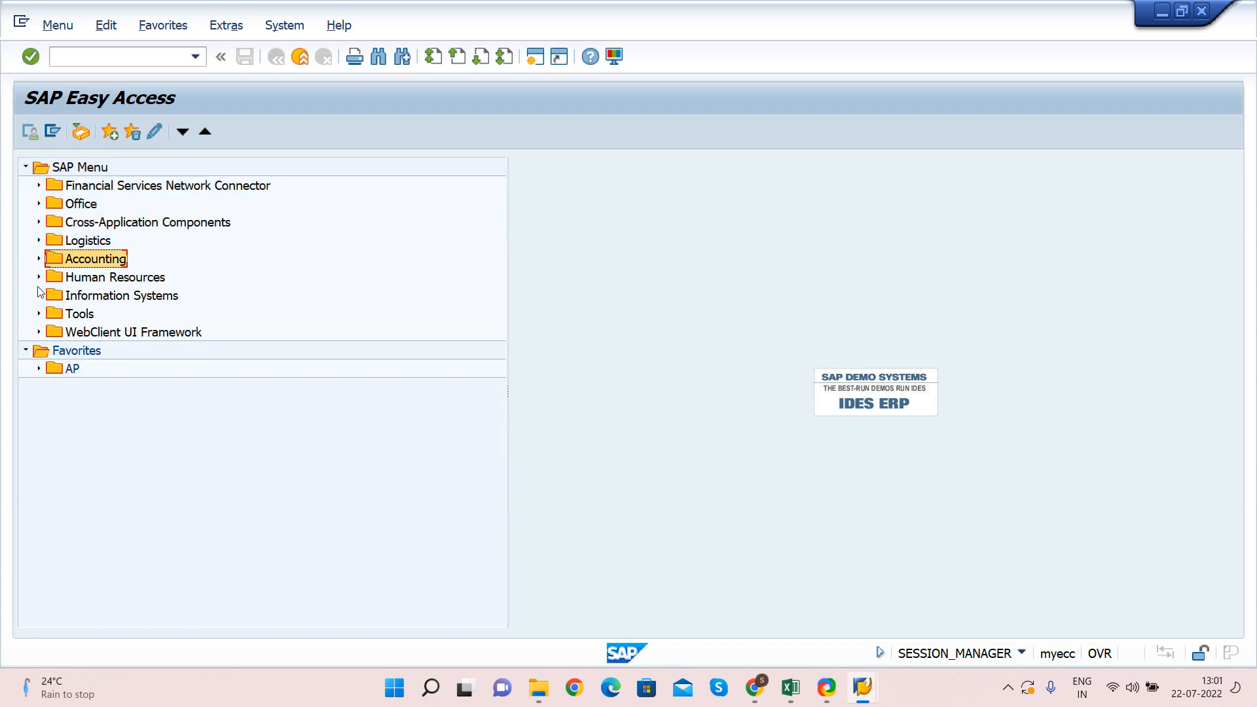
pyautogui.click(91, 57)
# Start XK01 Create Vendor and enter account group HP06
pyautogui.write('XK01')
pyautogui.press('Return')
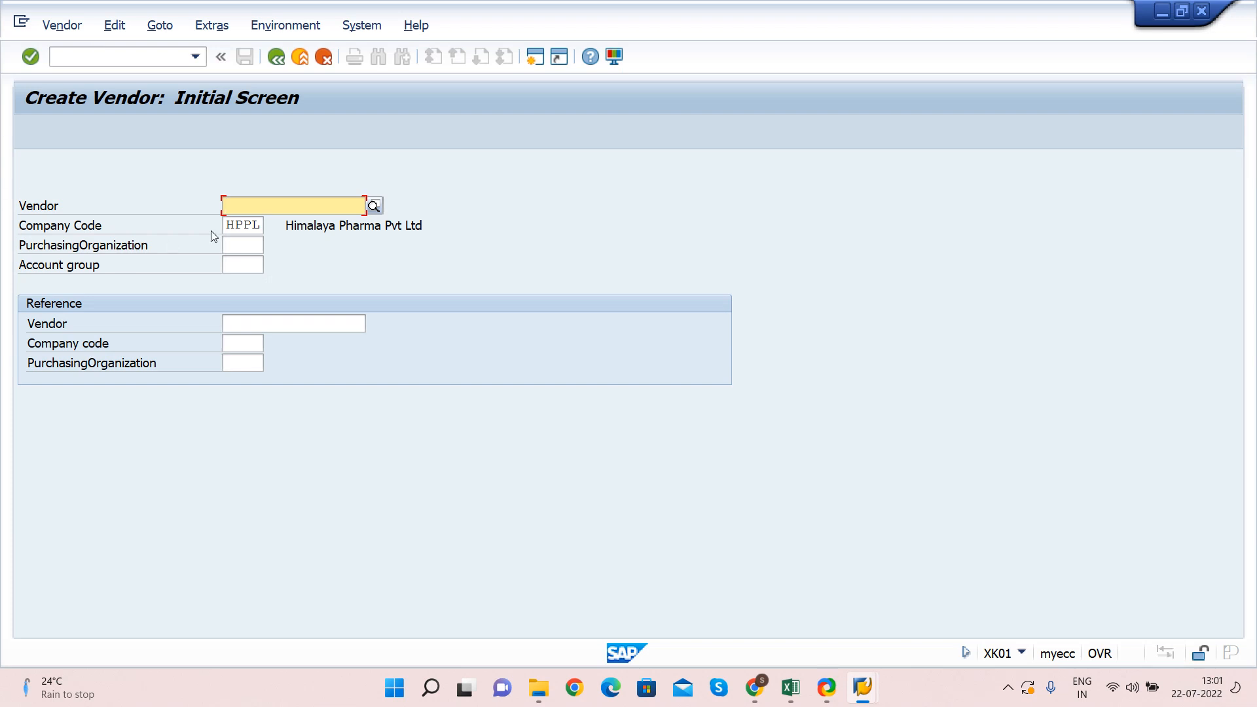
pyautogui.doubleClick(229, 225)
pyautogui.press('Tab')
pyautogui.press('Tab')
pyautogui.press('Tab')
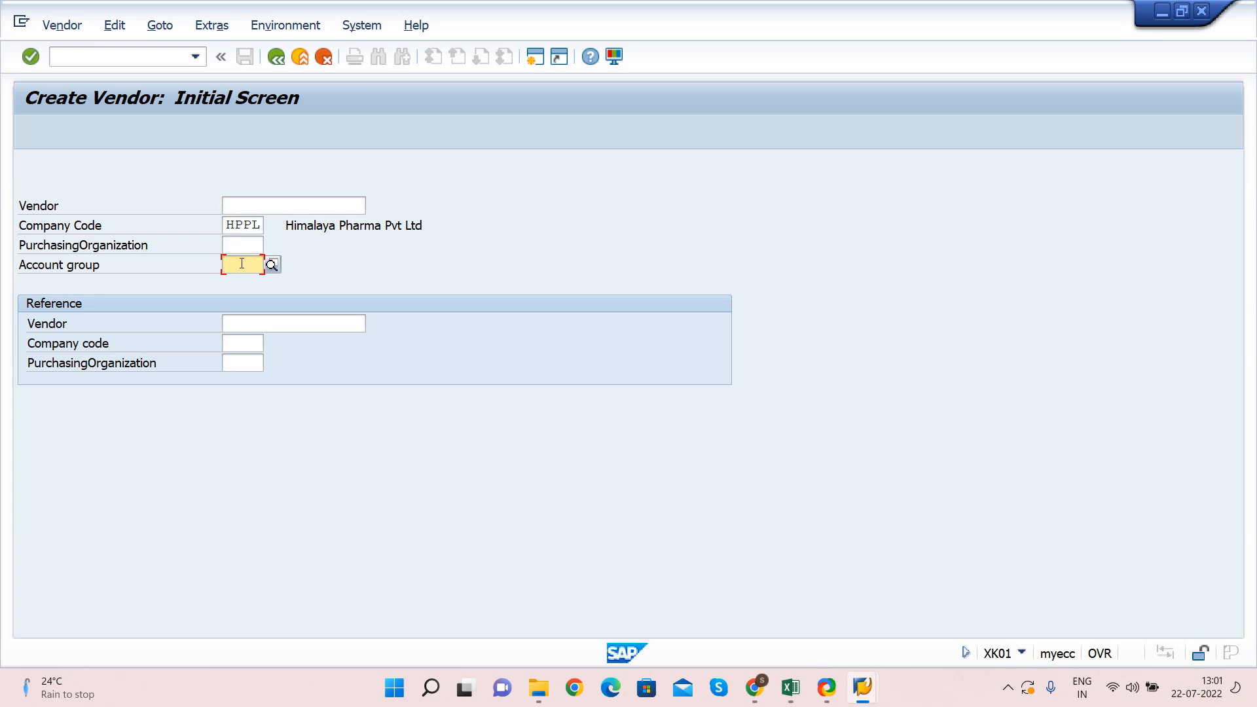
pyautogui.write('HP06')
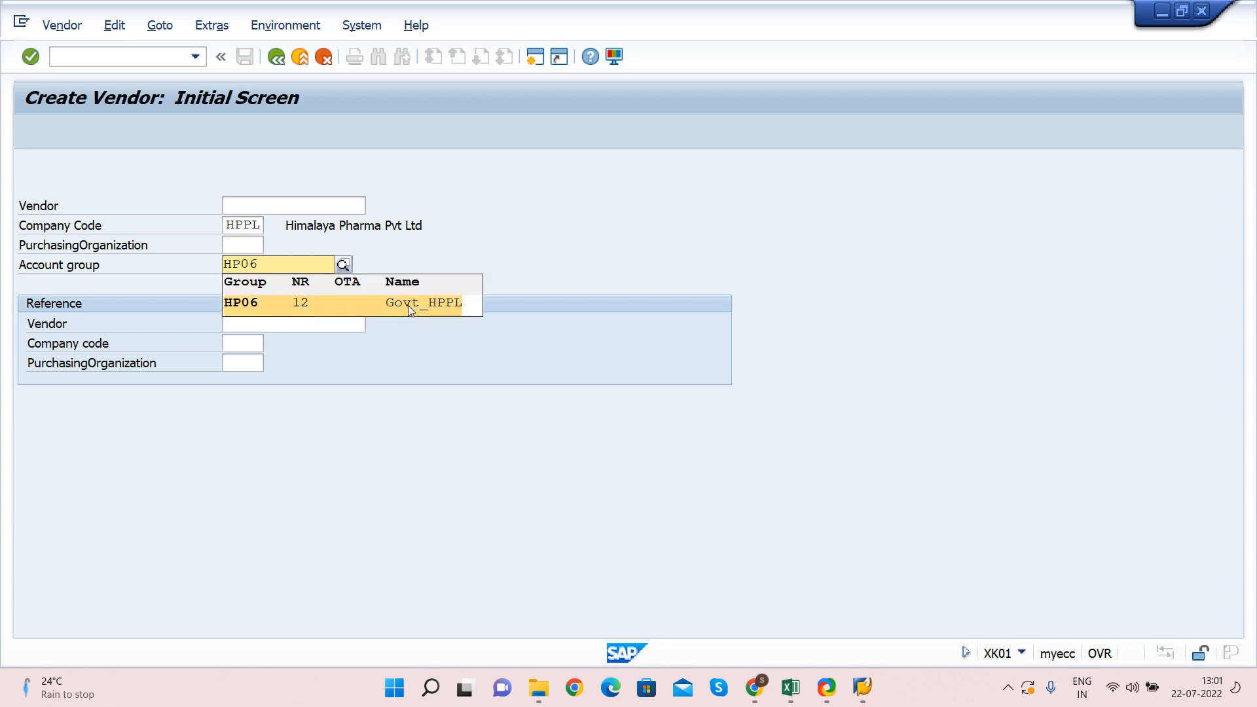
pyautogui.click(409, 303)
# Choose purchasing organization h500 from the field's history
pyautogui.click(230, 246)
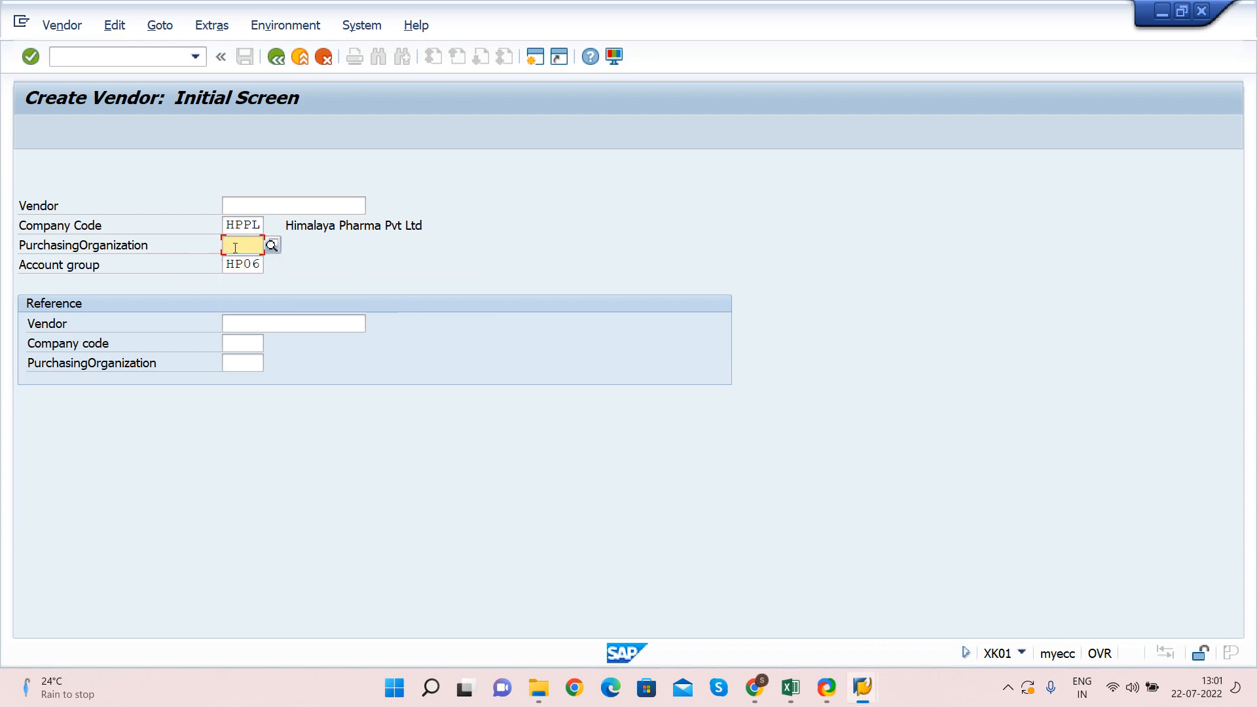
pyautogui.click(257, 239)
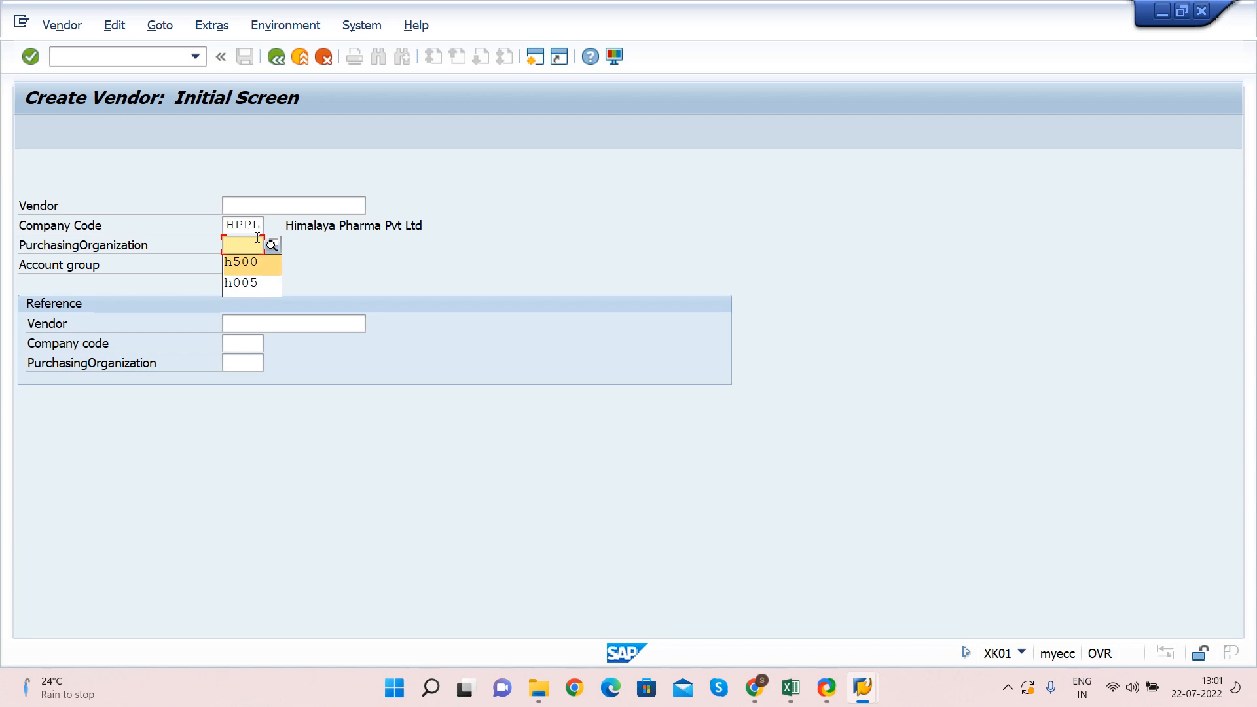
pyautogui.click(244, 262)
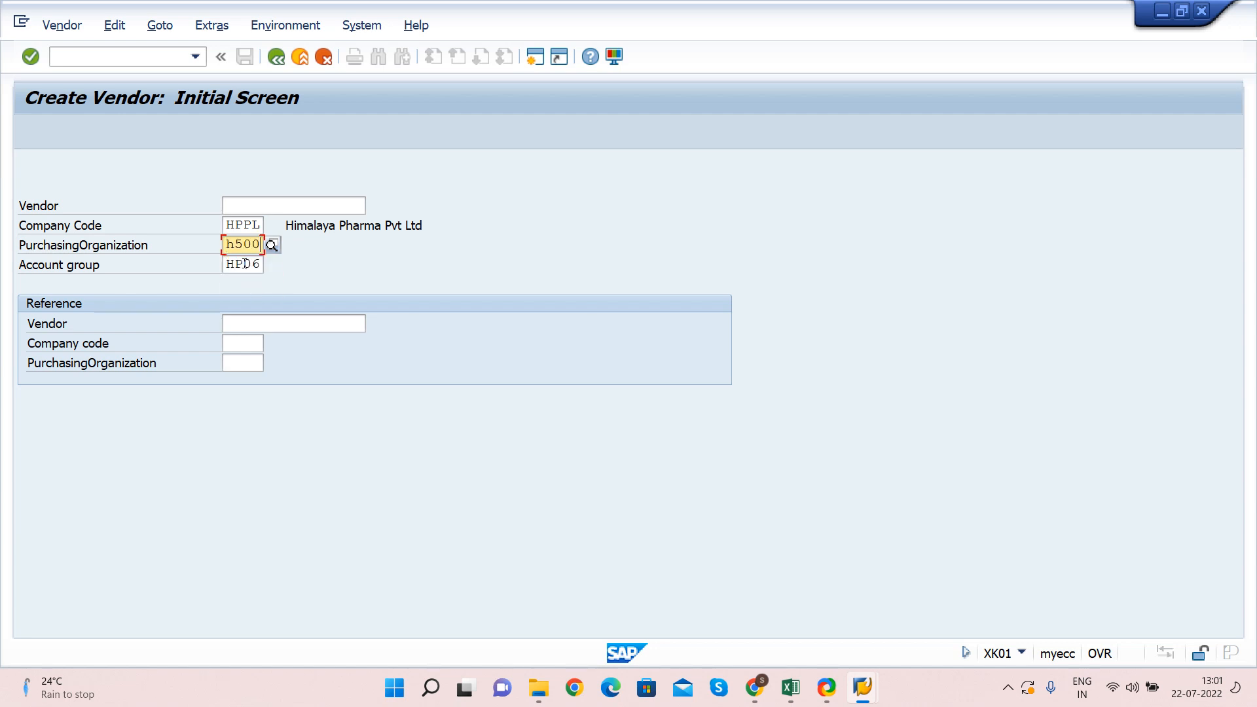
pyautogui.click(242, 228)
pyautogui.click(230, 206)
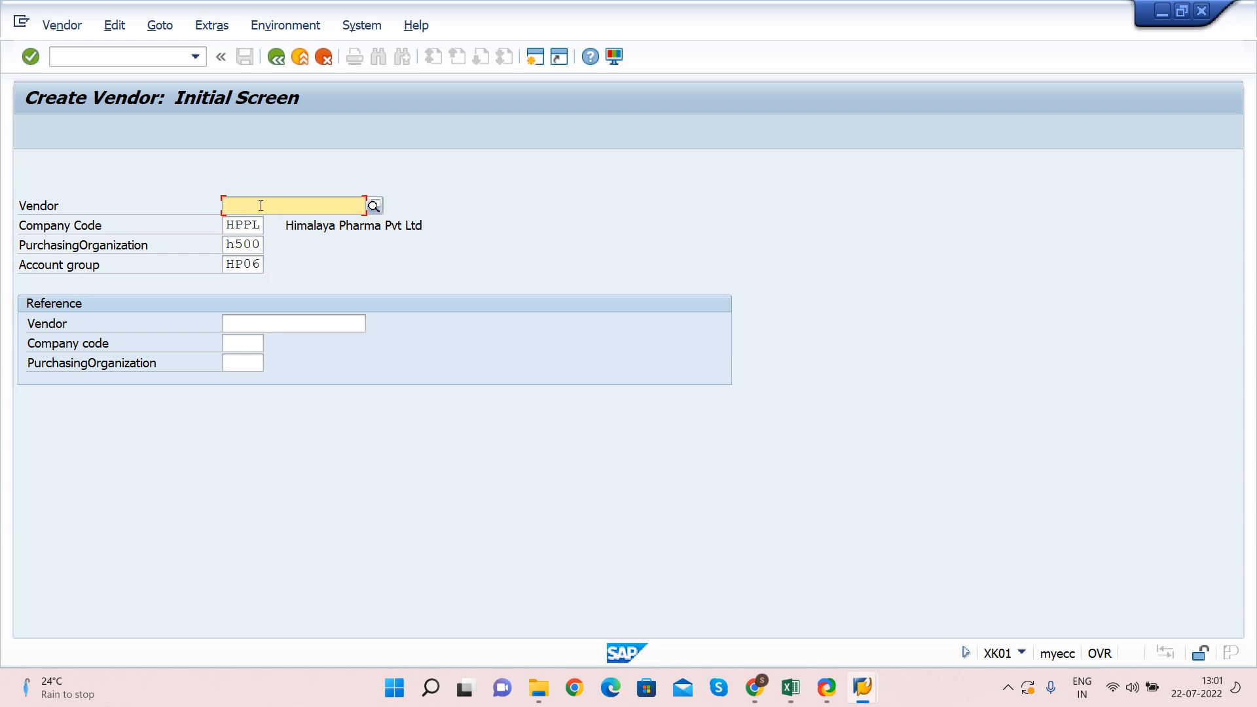
# Replace the rejected HP06 account group with HP01 and continue to the Address screen
pyautogui.press('Return')
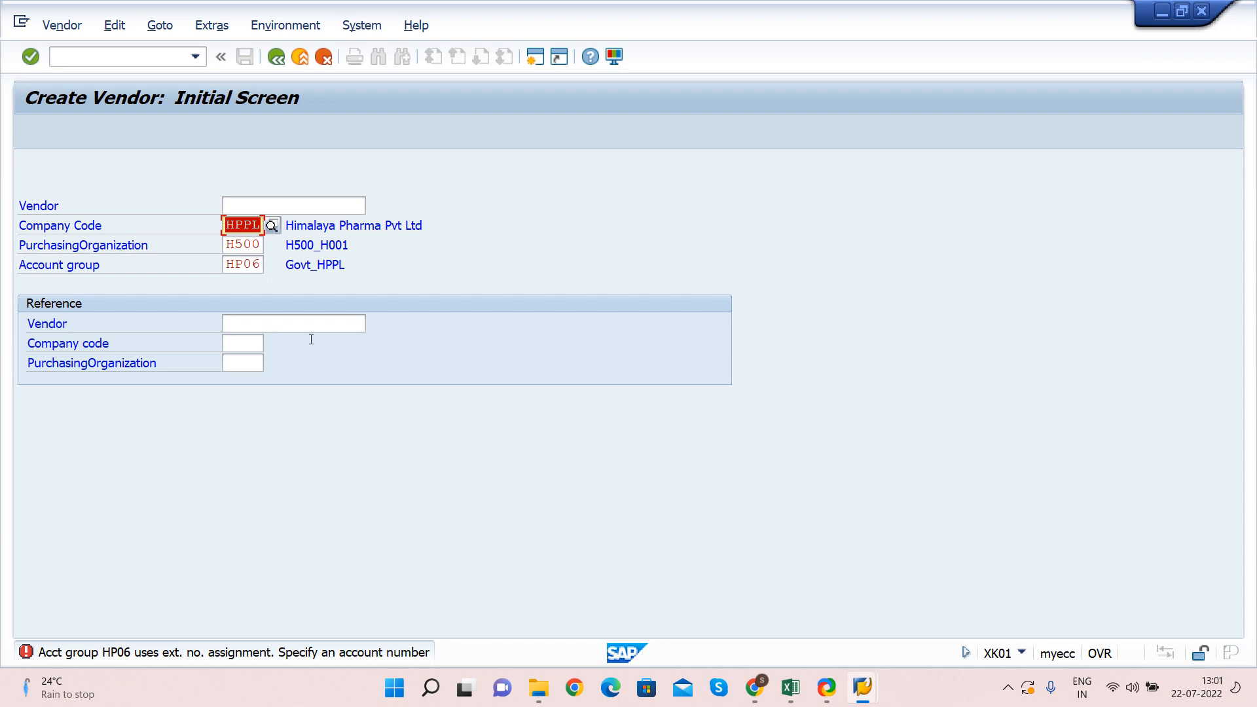
pyautogui.click(261, 206)
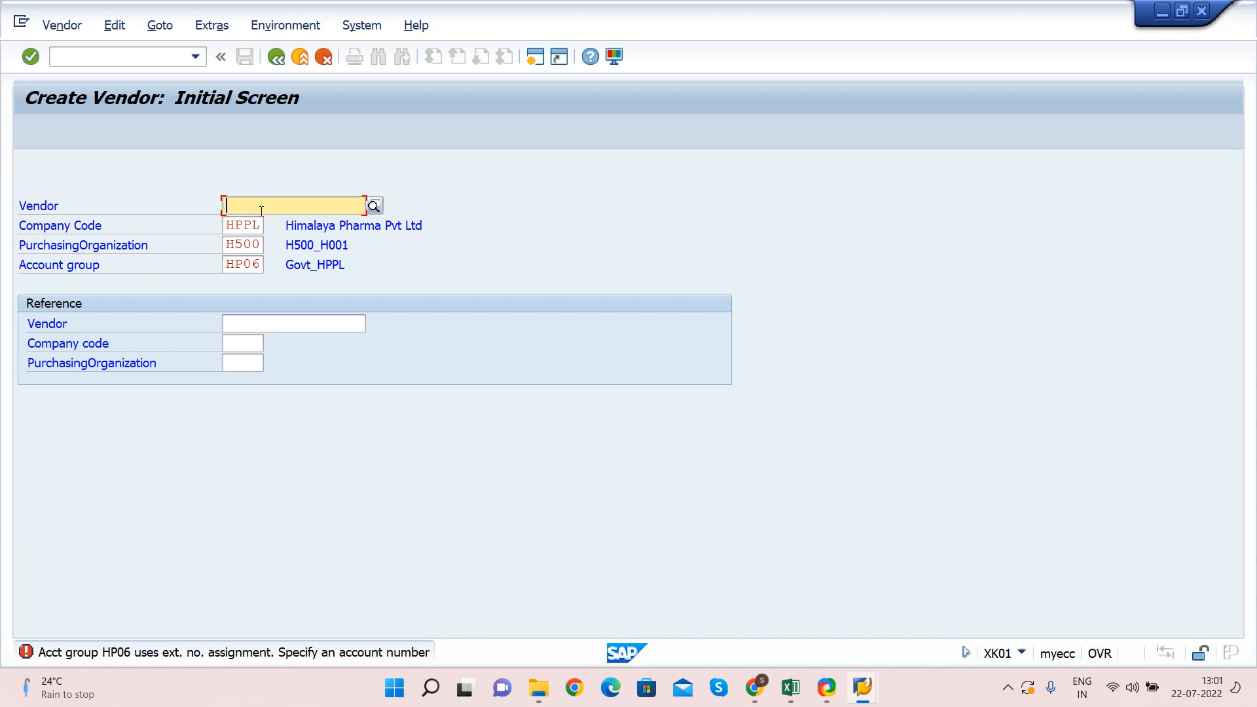
pyautogui.press('Tab')
pyautogui.press('Tab')
pyautogui.press('Tab')
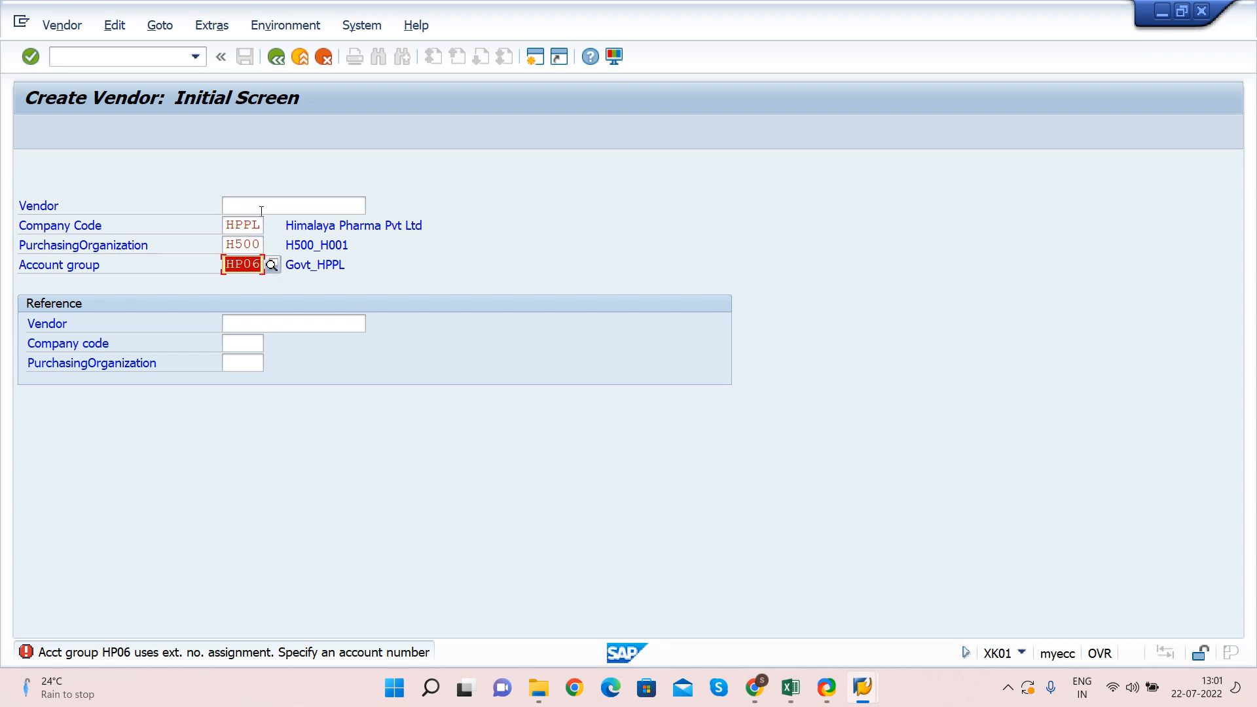
pyautogui.write('HP01')
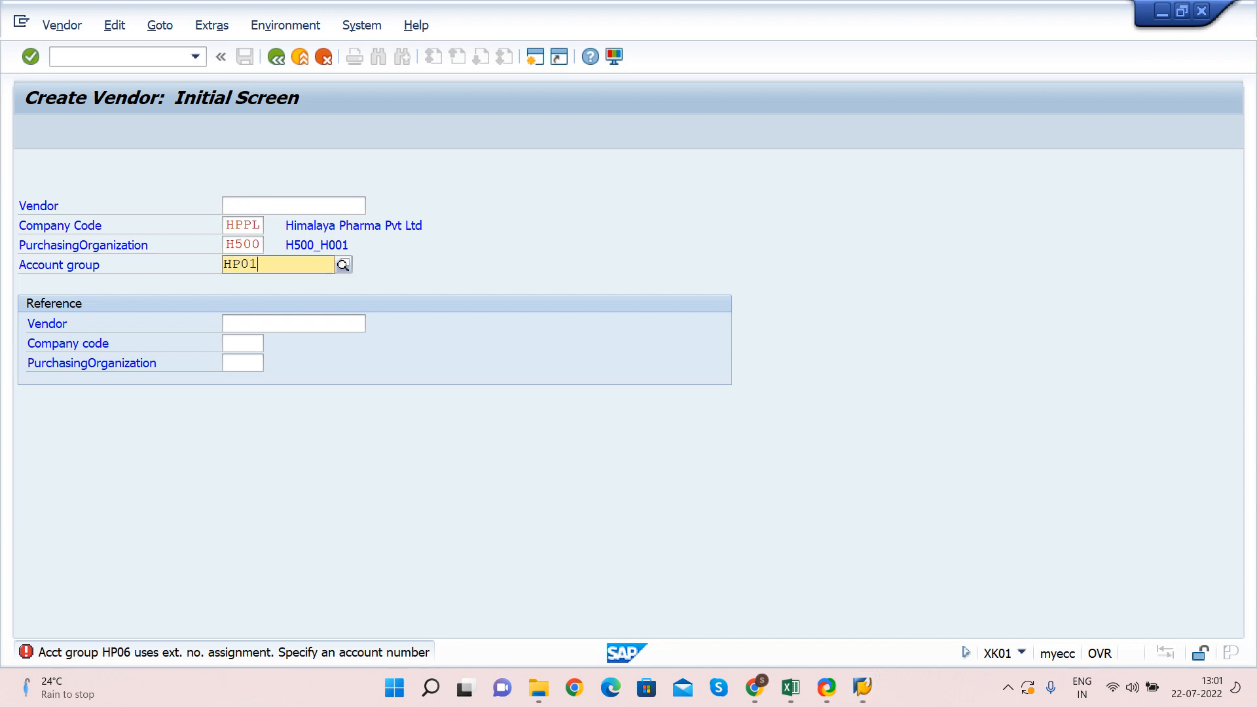
pyautogui.press('F4')
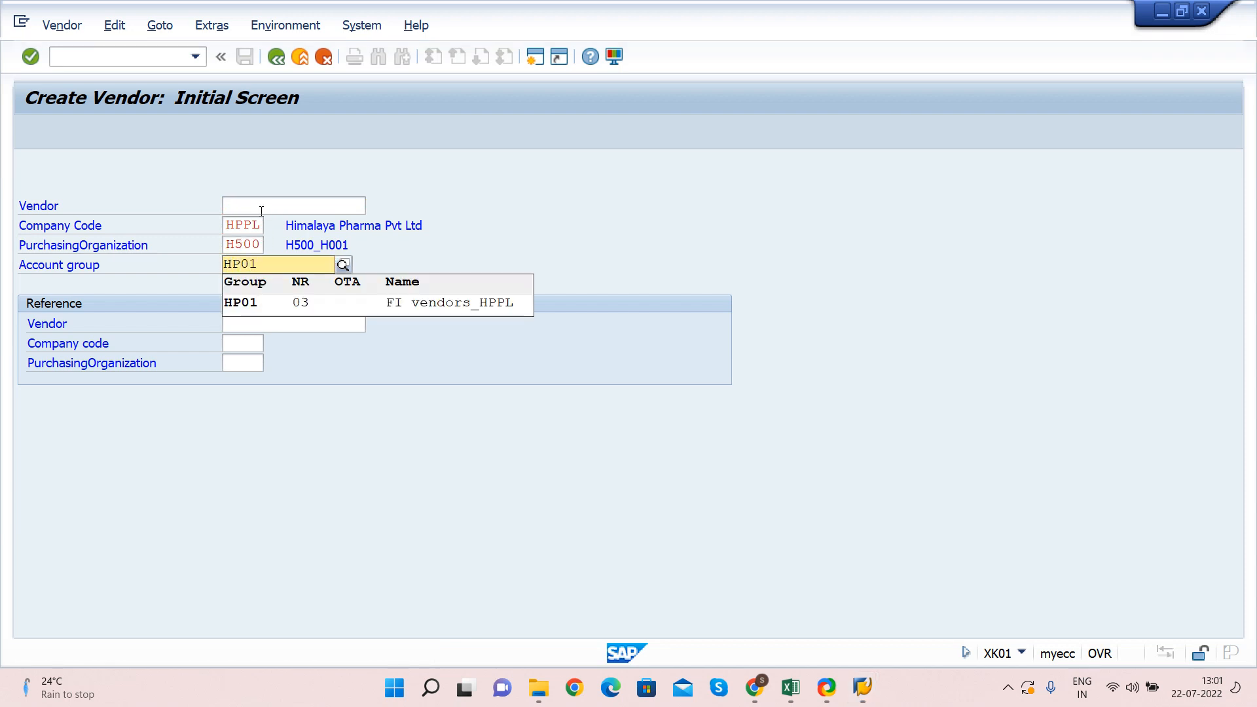
pyautogui.click(429, 301)
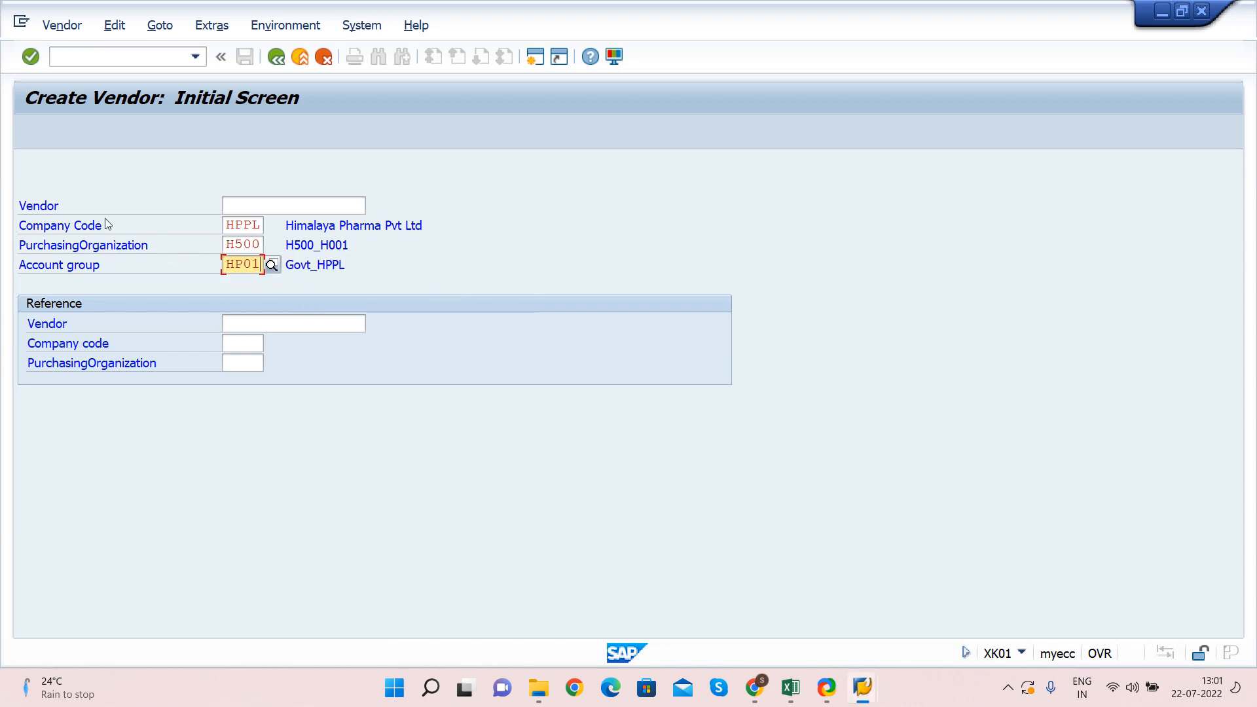
pyautogui.press('Return')
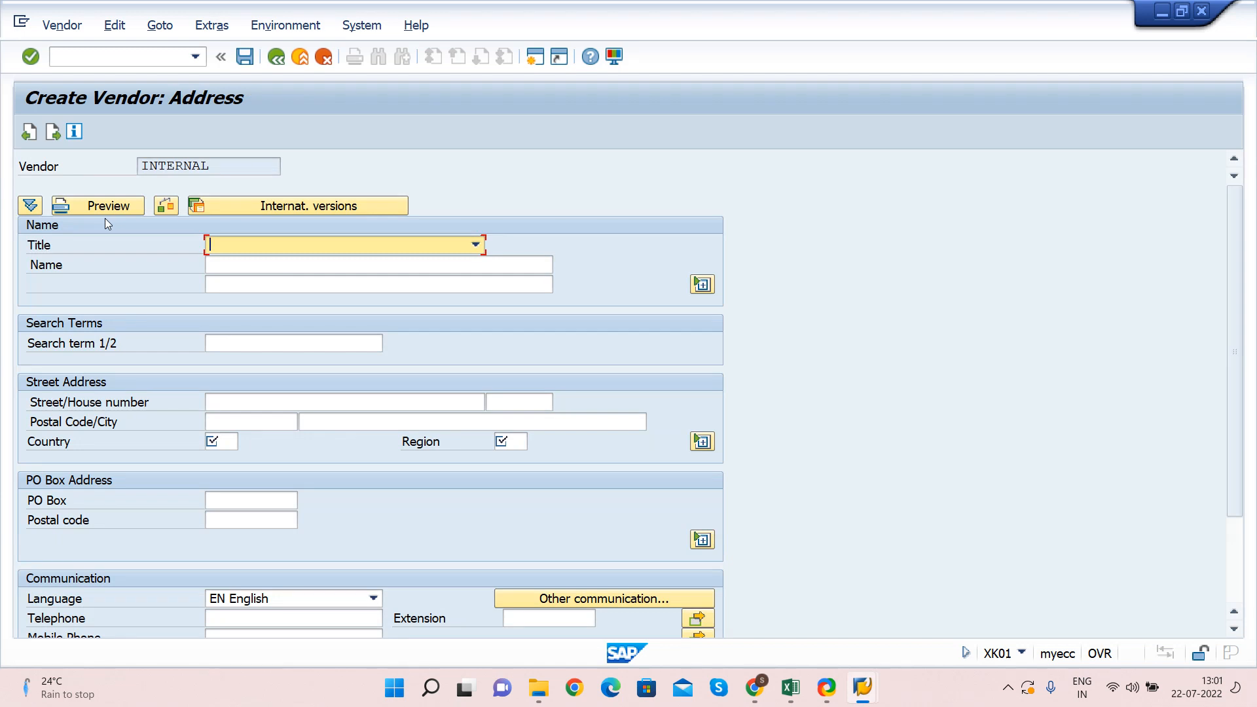
pyautogui.moveTo(226, 167); pyautogui.dragTo(126, 163)
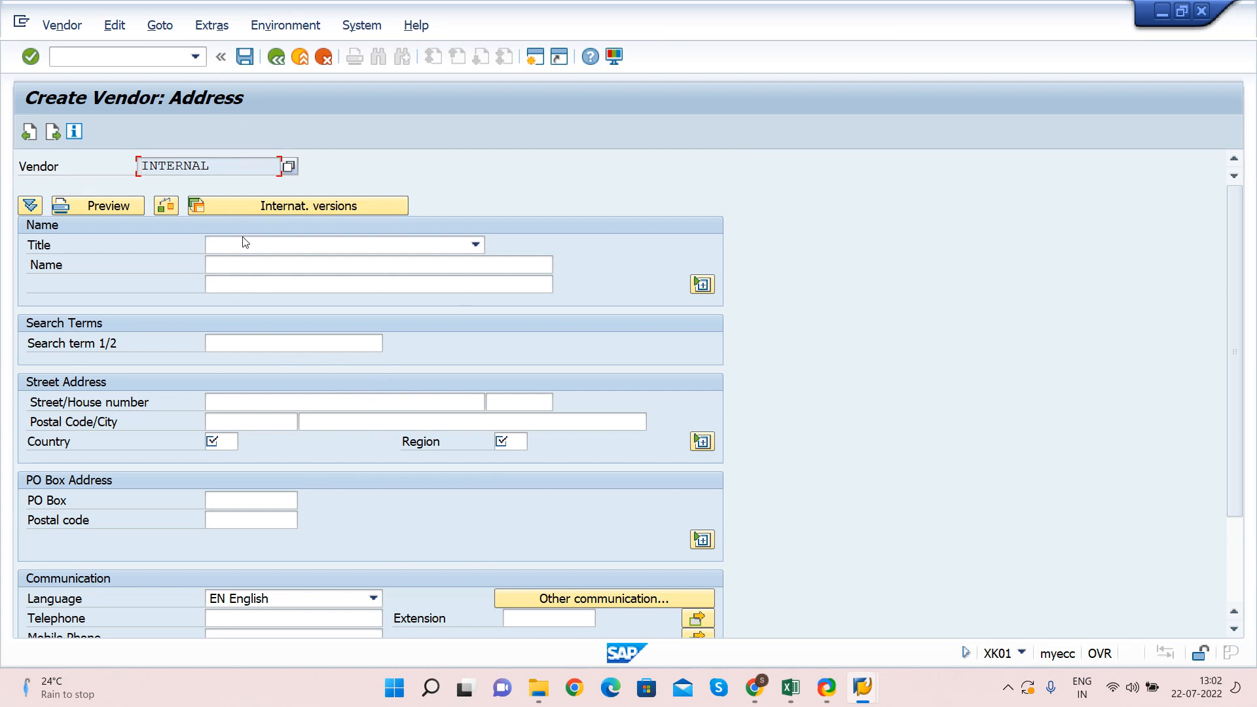
pyautogui.click(292, 248)
pyautogui.click(292, 246)
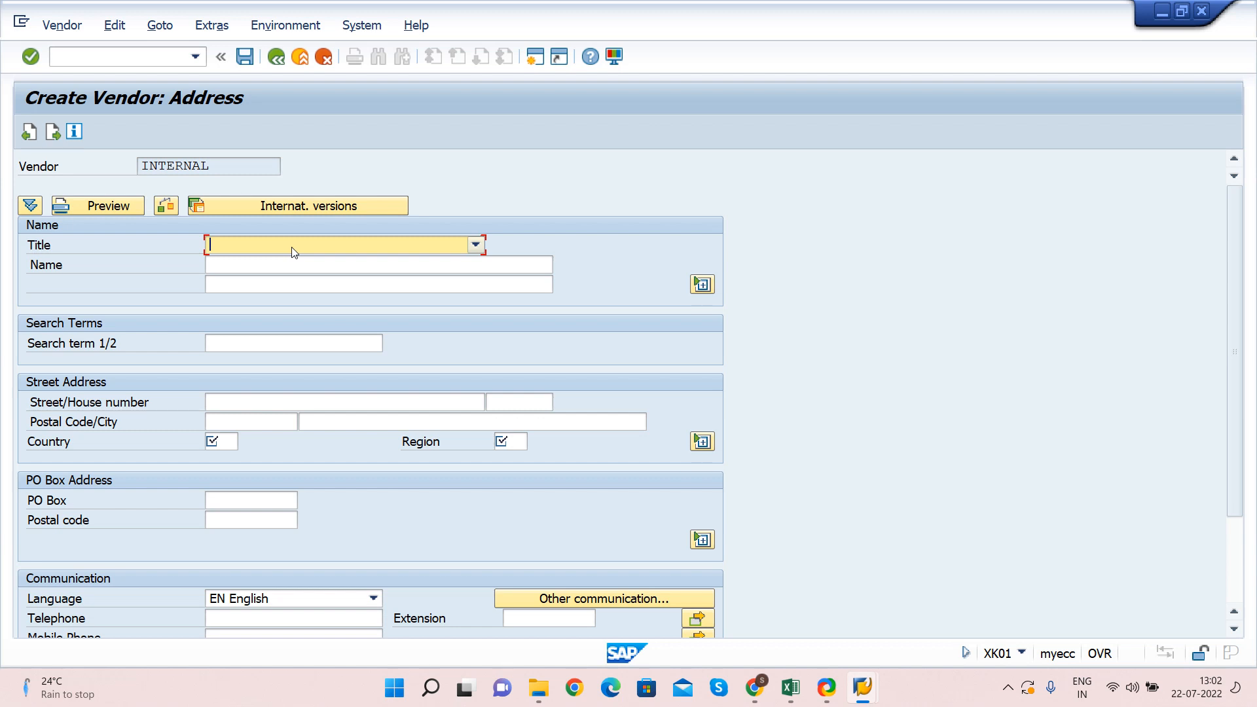
# Choose title Company and enter the name Airbus India Pvt Ltd
pyautogui.click(292, 248)
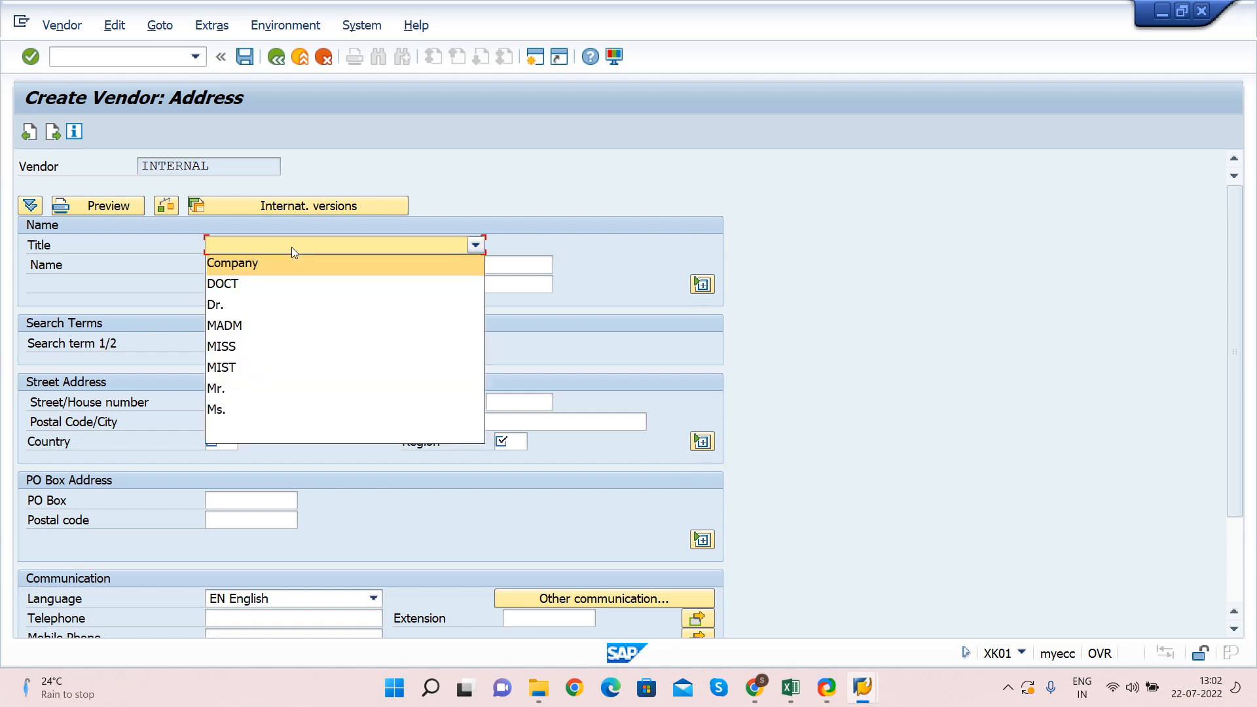
pyautogui.click(253, 264)
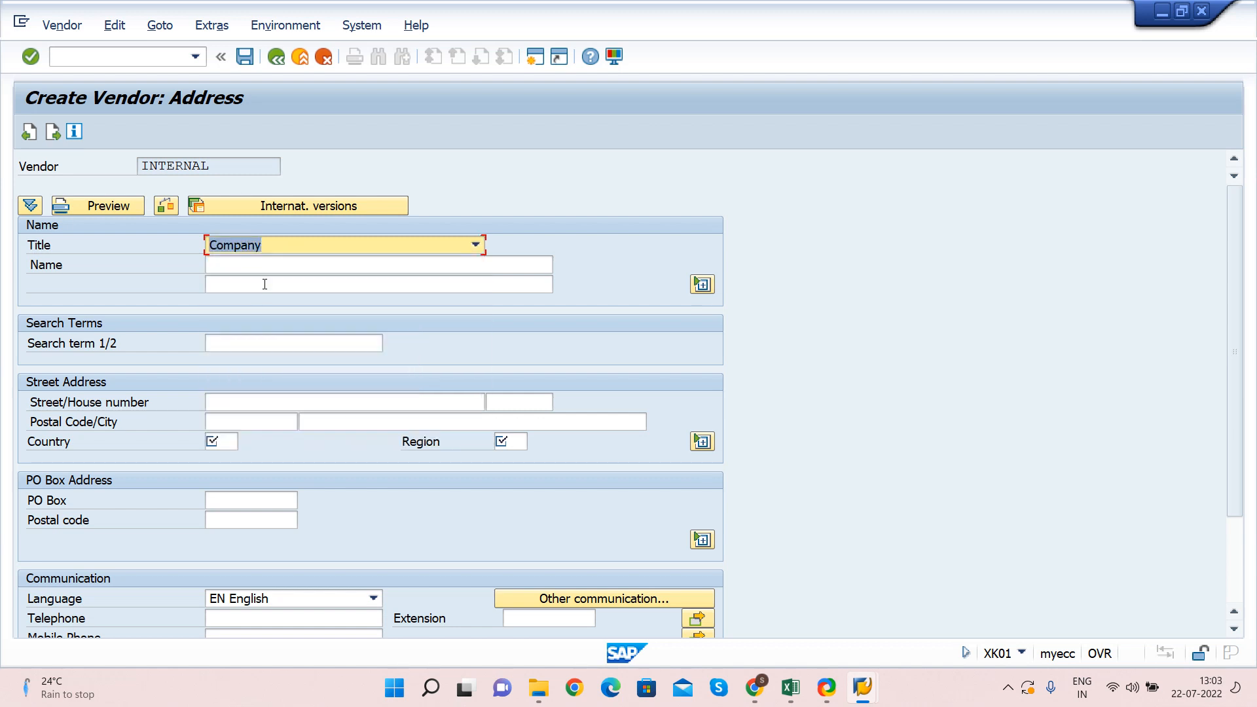
pyautogui.click(251, 265)
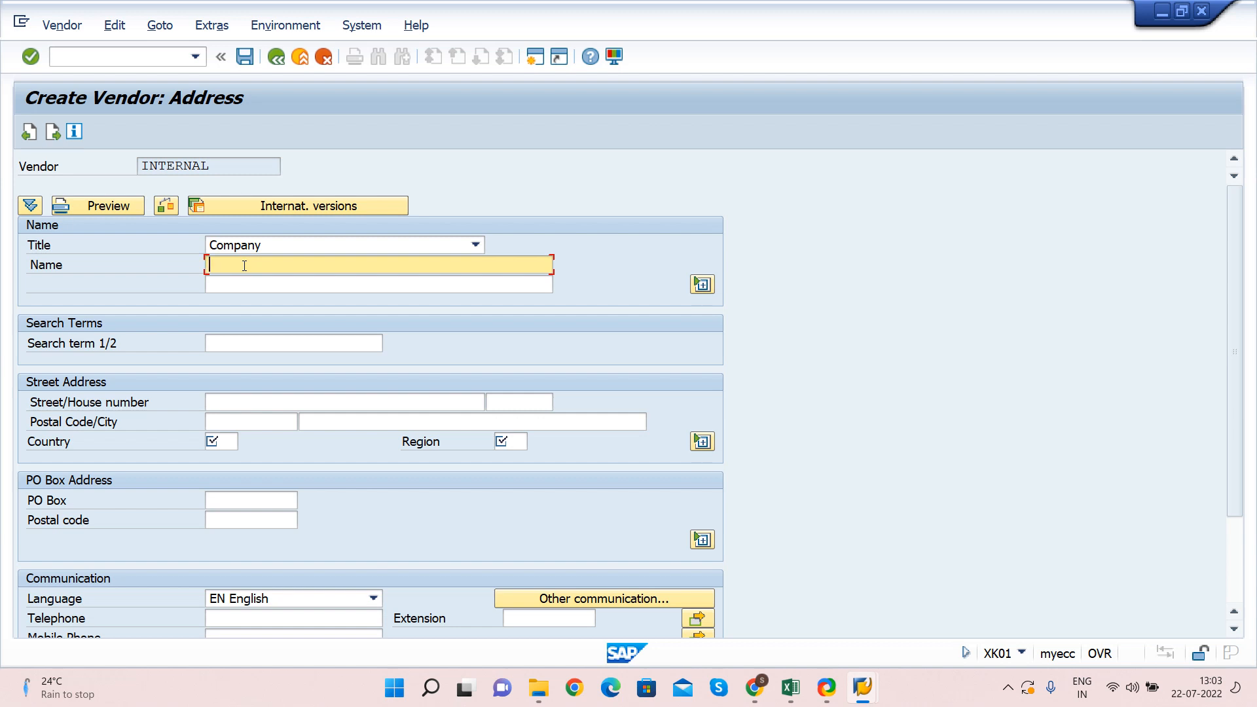
pyautogui.write('Airbus')
pyautogui.write('India Pvt')
pyautogui.press('BackSpace')
pyautogui.write('t Ltd')
pyautogui.press('Tab')
pyautogui.press('Tab')
pyautogui.press('Tab')
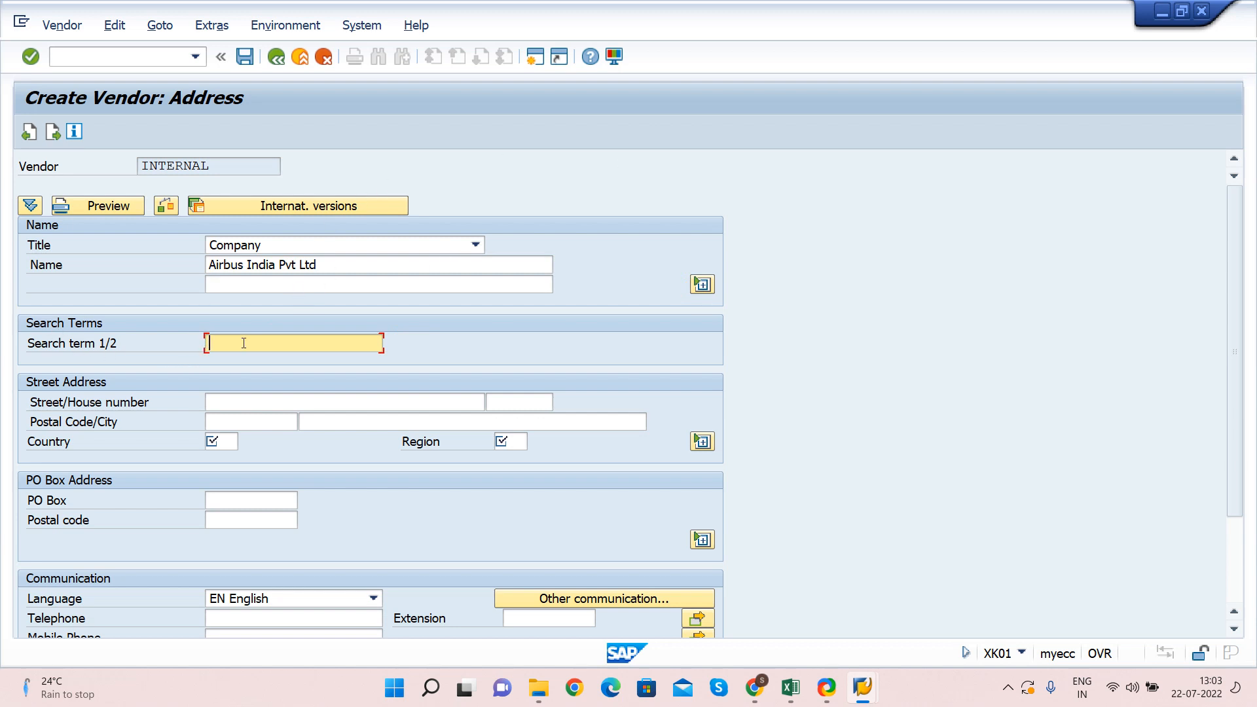
# Enter search term Airbus, street Street and house number 123456
pyautogui.write('Airbus')
pyautogui.press('Tab')
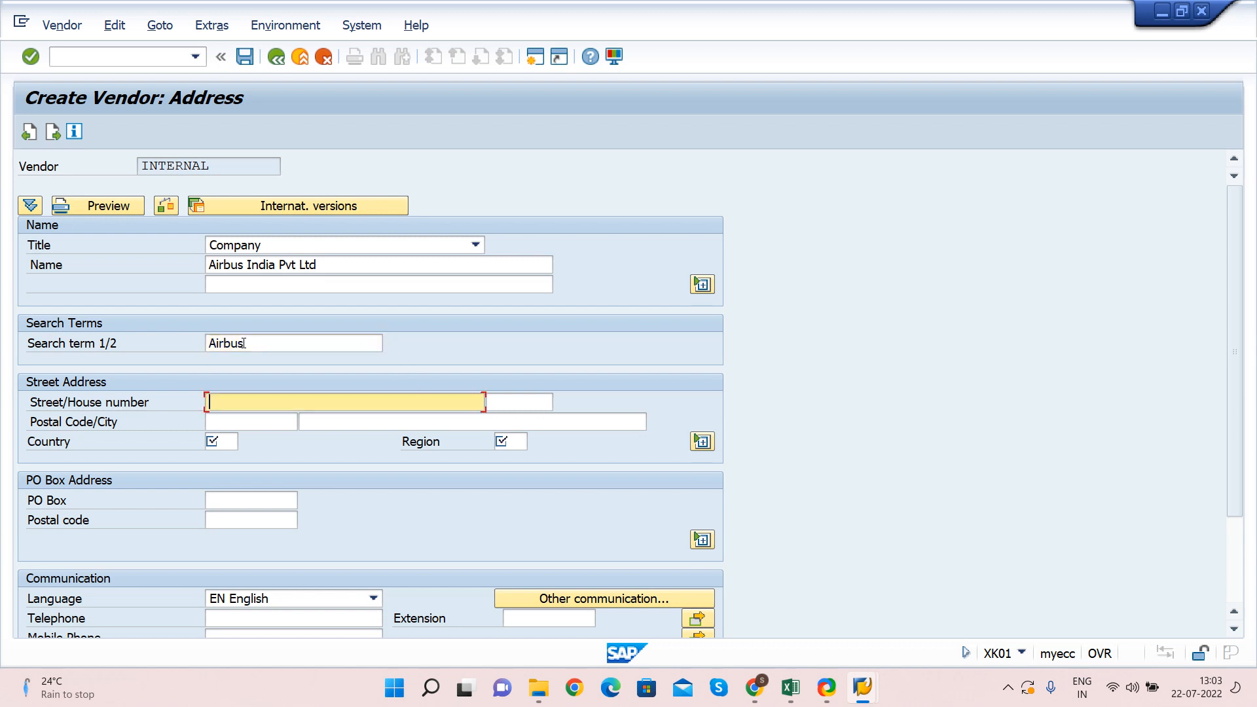
pyautogui.write('Street')
pyautogui.press('Tab')
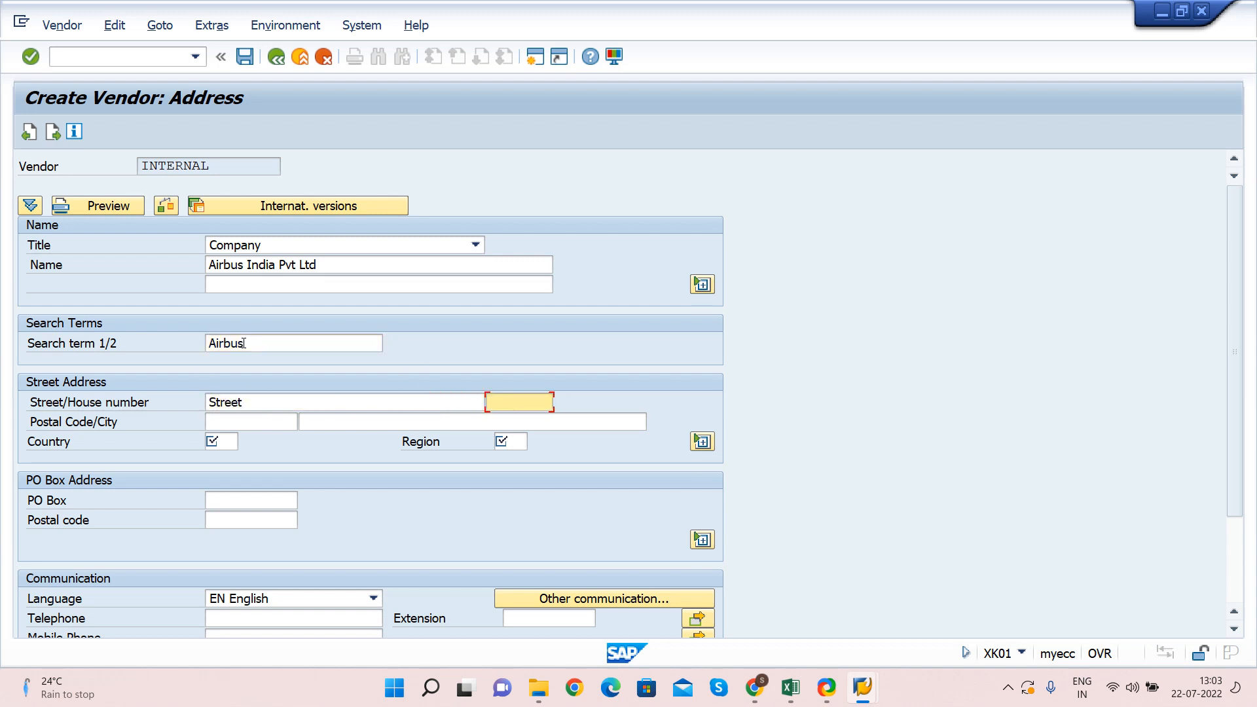
pyautogui.write('123456')
pyautogui.press('Tab')
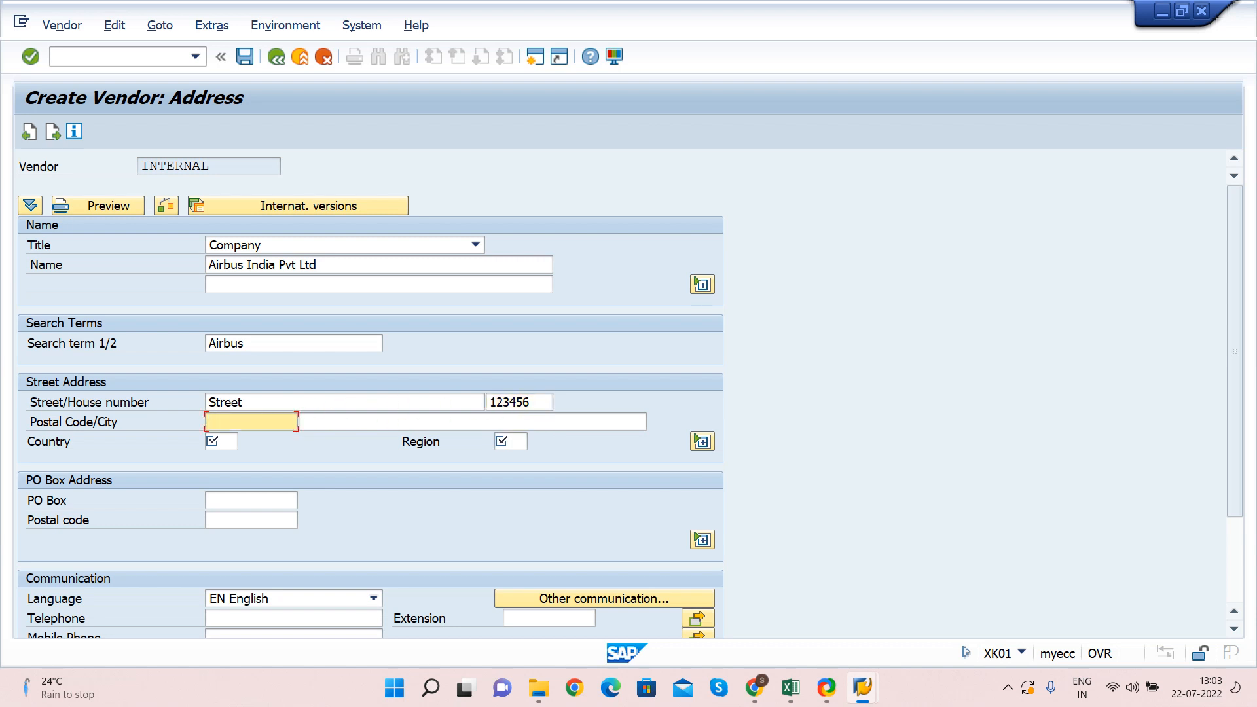
# Enter postal code 500001, city Bangalore and country IN
pyautogui.write('500')
pyautogui.press('Down')
pyautogui.press('Return')
pyautogui.press('Tab')
pyautogui.write('Banga')
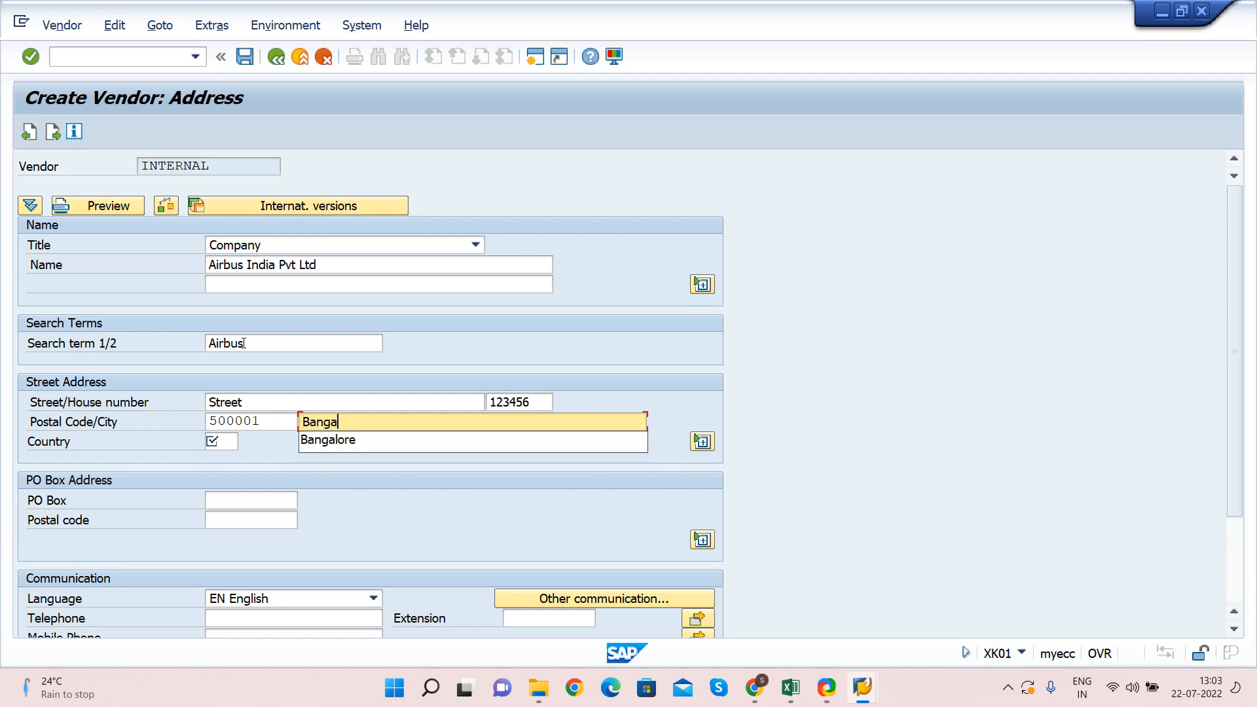
pyautogui.press('Down')
pyautogui.press('Return')
pyautogui.press('Tab')
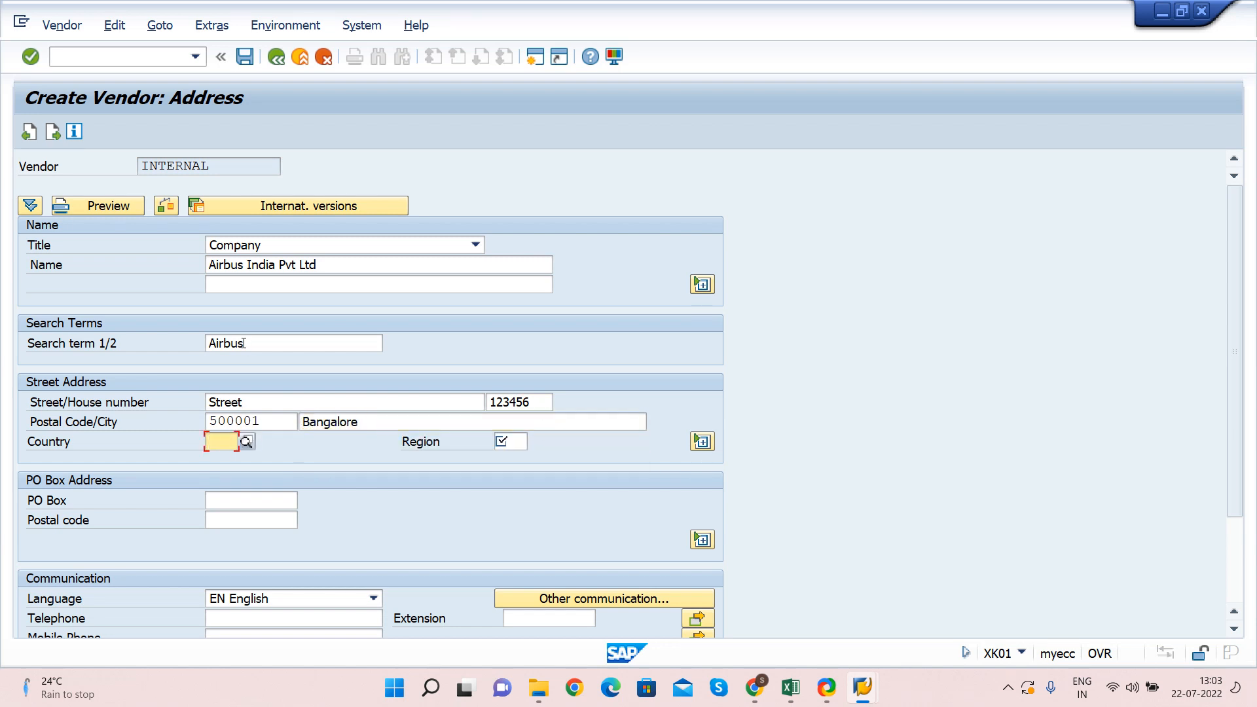
pyautogui.write('IN')
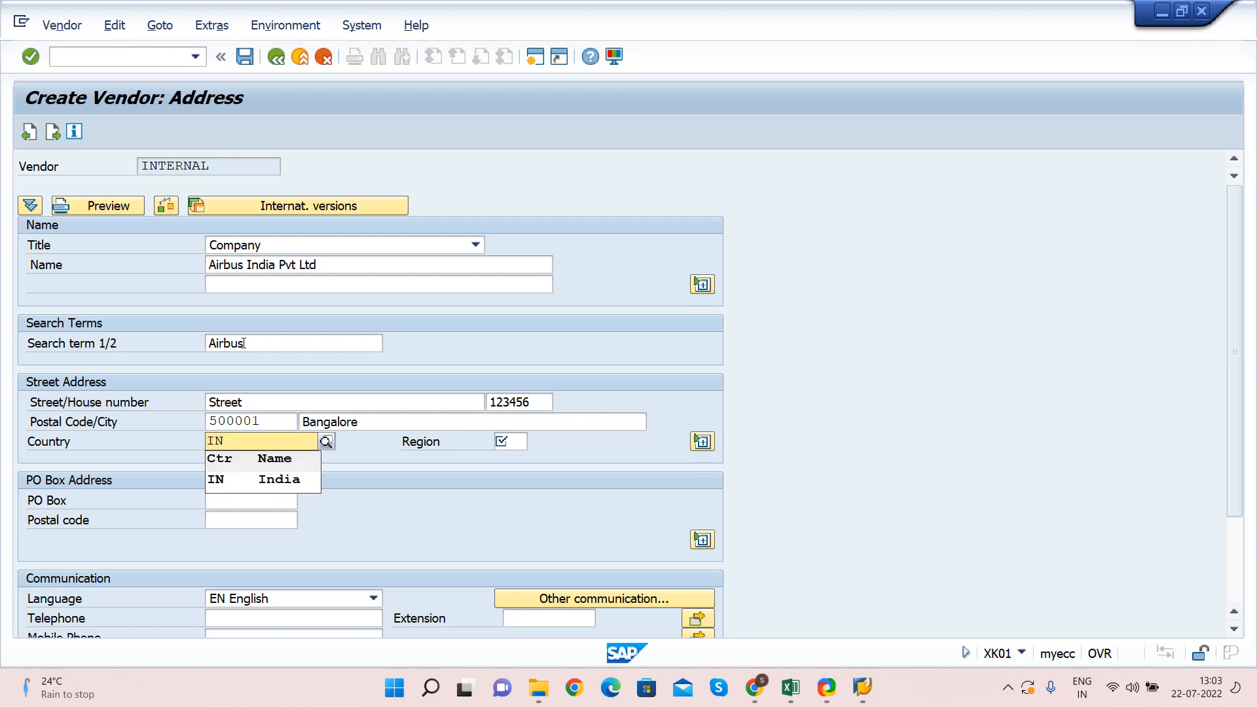
# Check the address entries, which flags Region as a required field
pyautogui.press('Tab')
pyautogui.hotkey('shift', 'Tab')
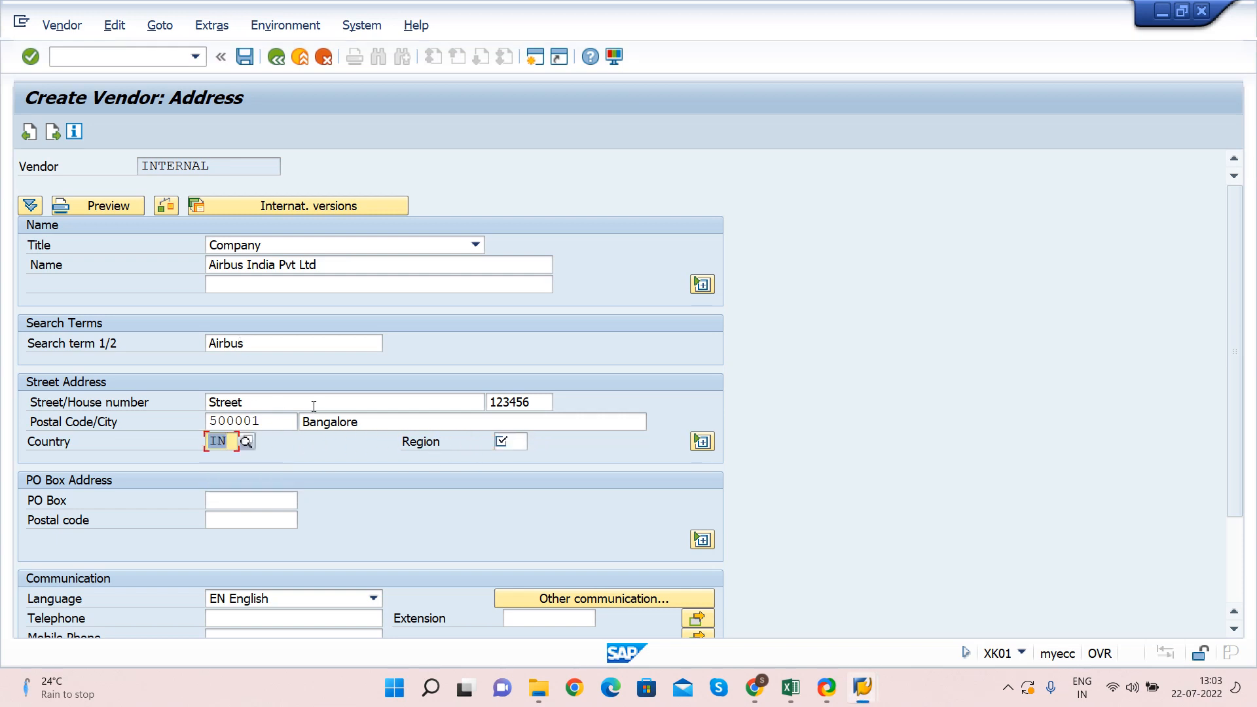
pyautogui.press('Tab')
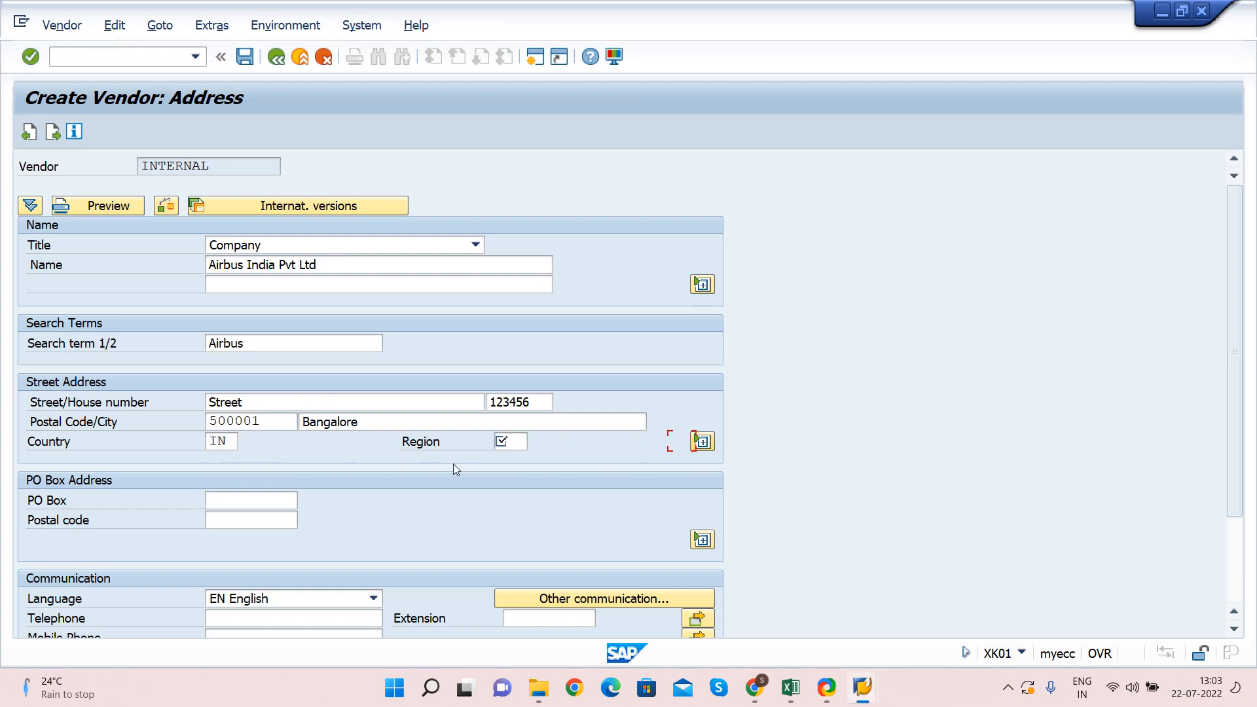
pyautogui.press('Tab')
pyautogui.hotkey('shift', 'Tab')
pyautogui.hotkey('shift', 'Tab')
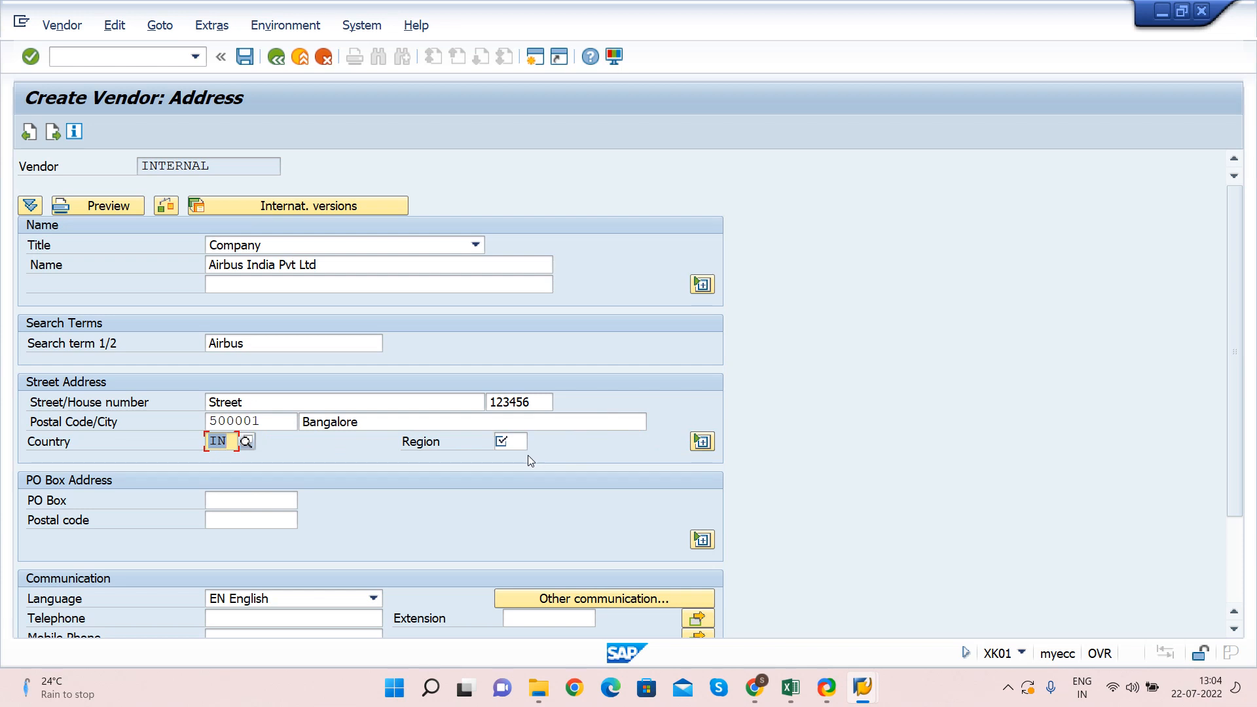
pyautogui.press('Tab')
pyautogui.hotkey('shift', 'Tab')
pyautogui.press('Return')
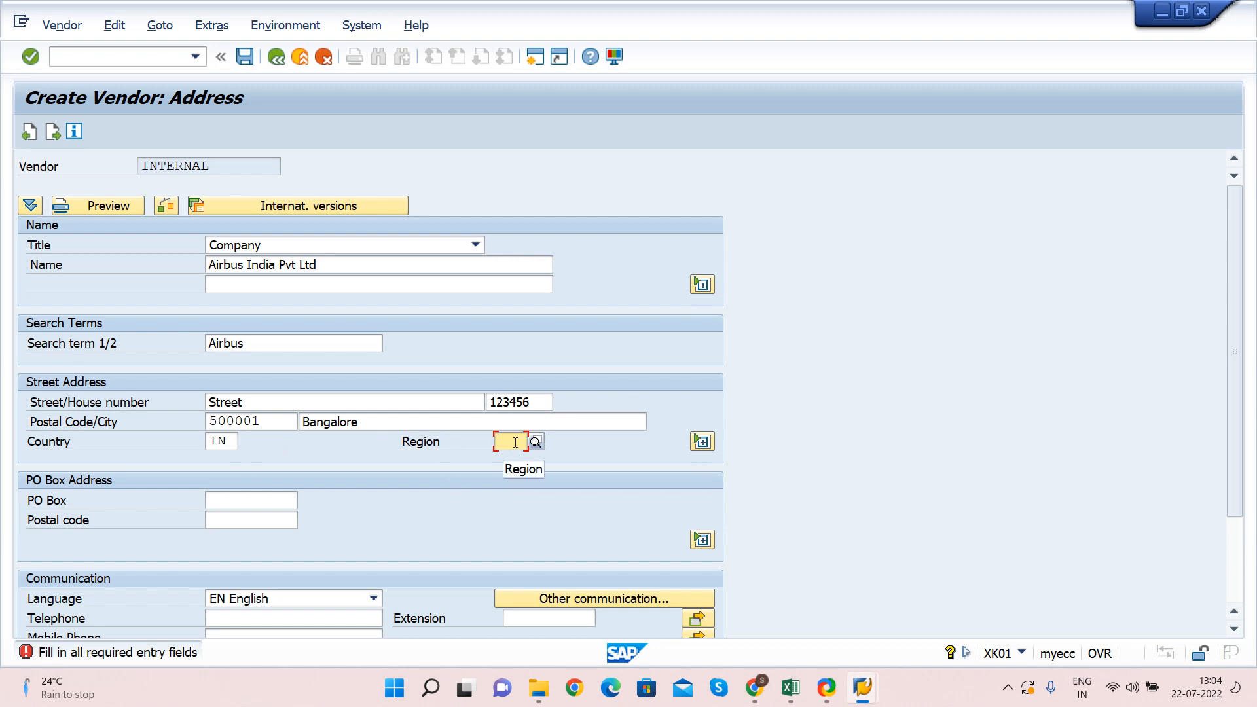
# Set the region to 10 Karnataka from the list of Indian regions
pyautogui.click(536, 440)
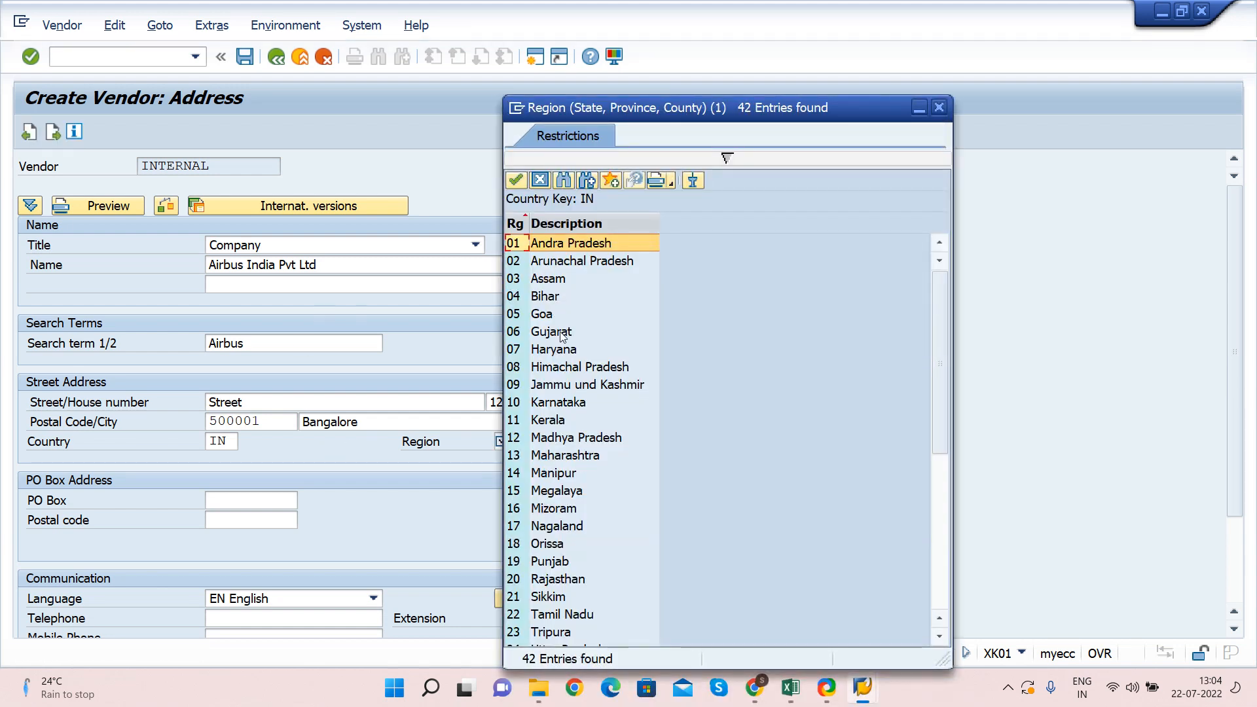
pyautogui.click(560, 404)
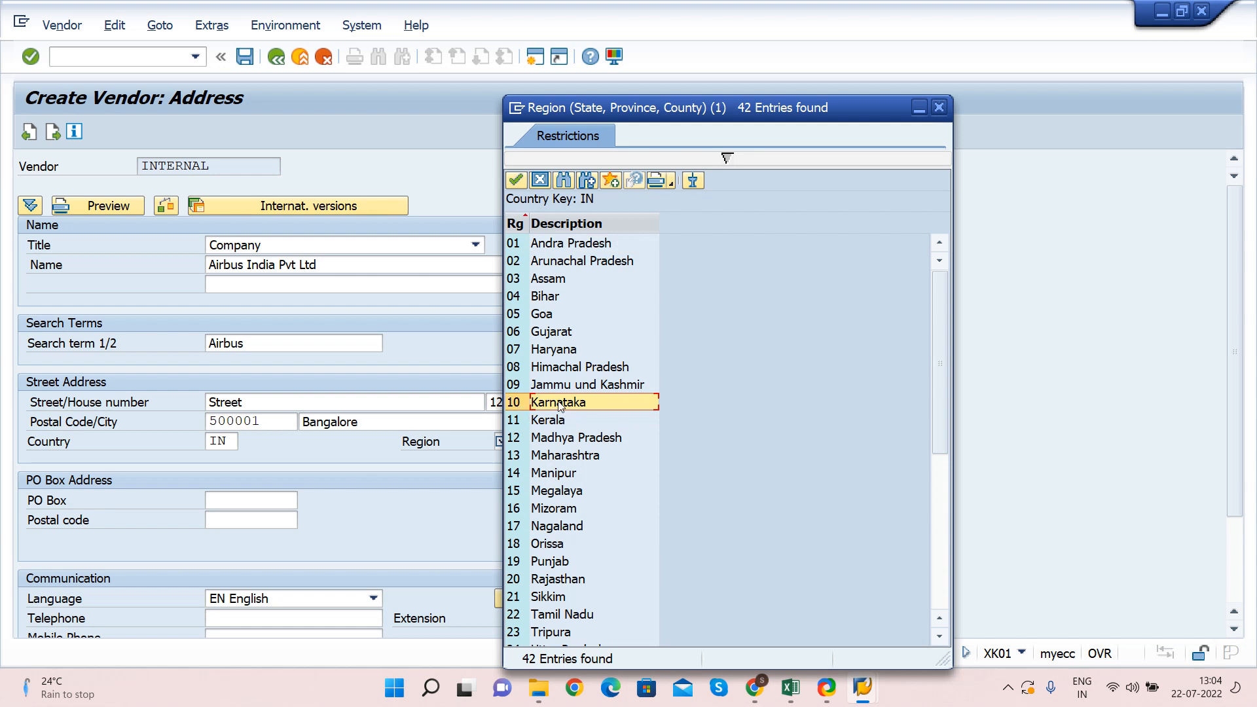
pyautogui.click(521, 454)
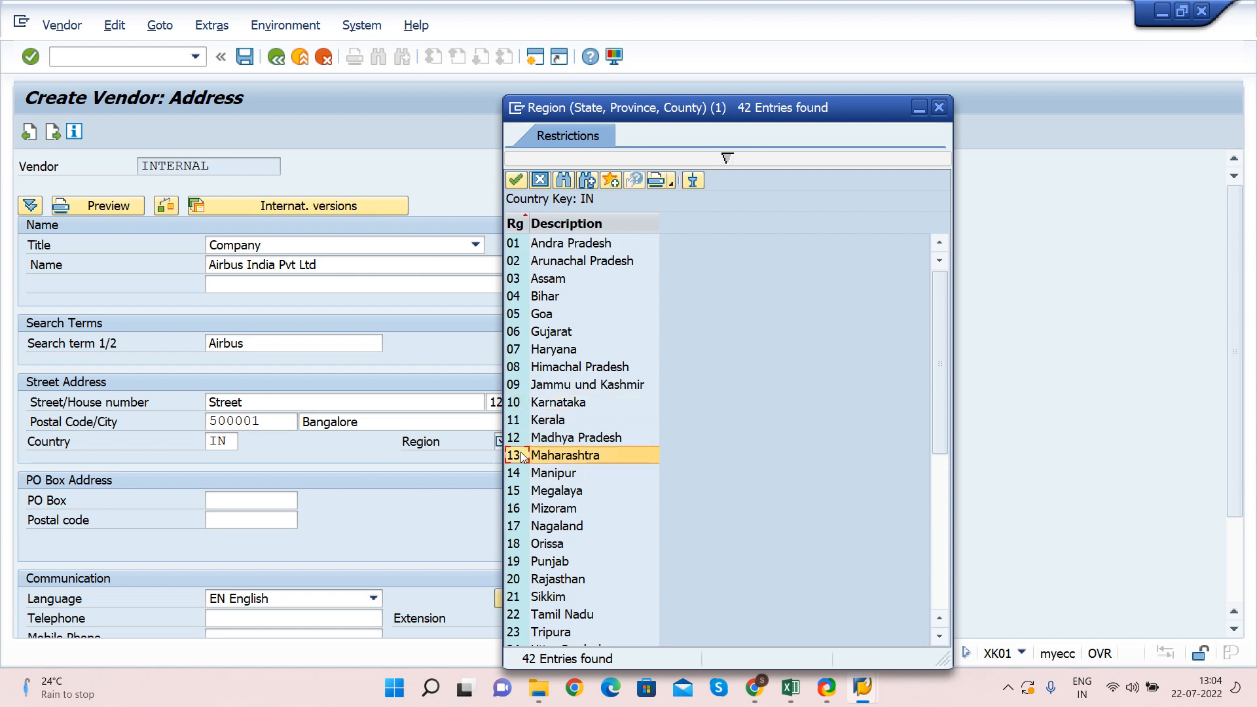
pyautogui.click(558, 330)
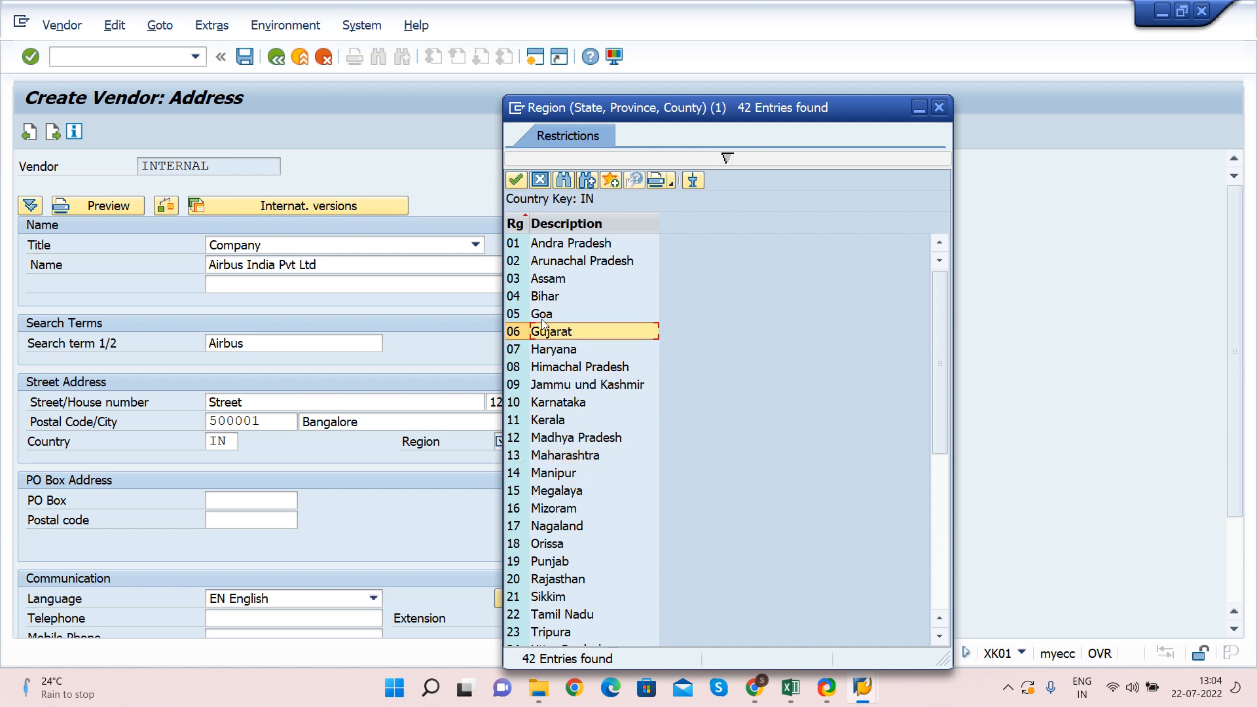
pyautogui.click(550, 318)
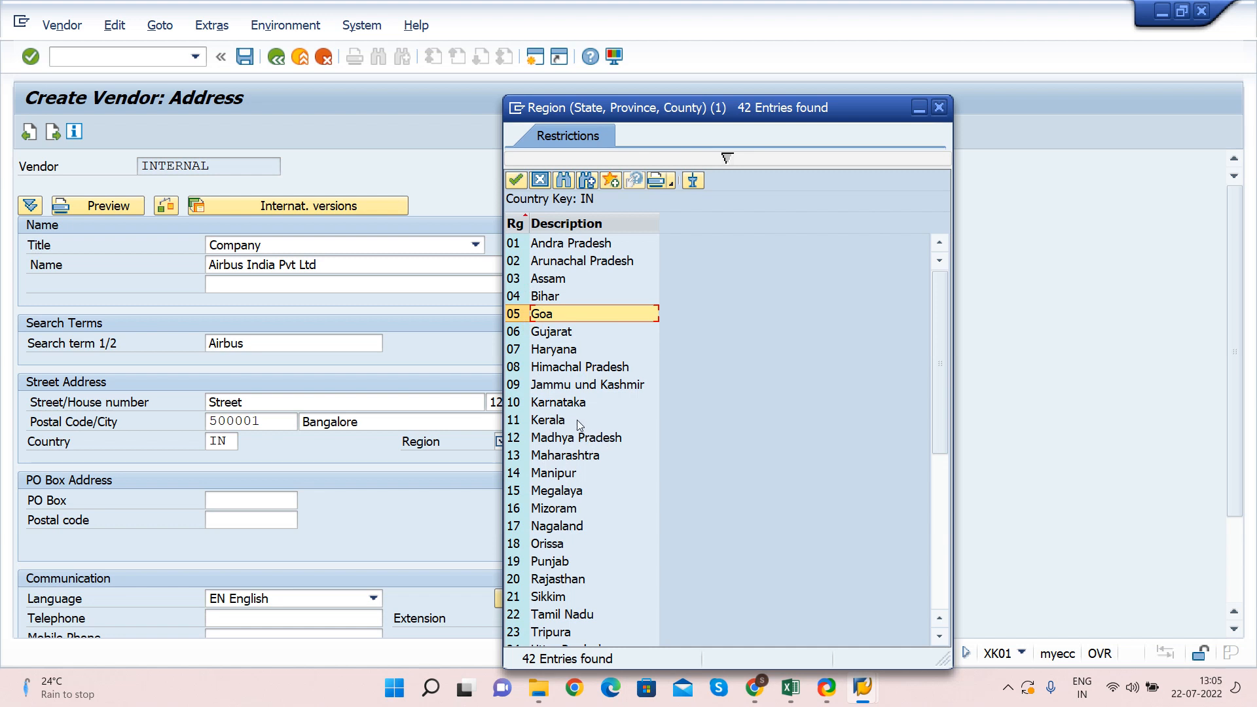
pyautogui.click(552, 404)
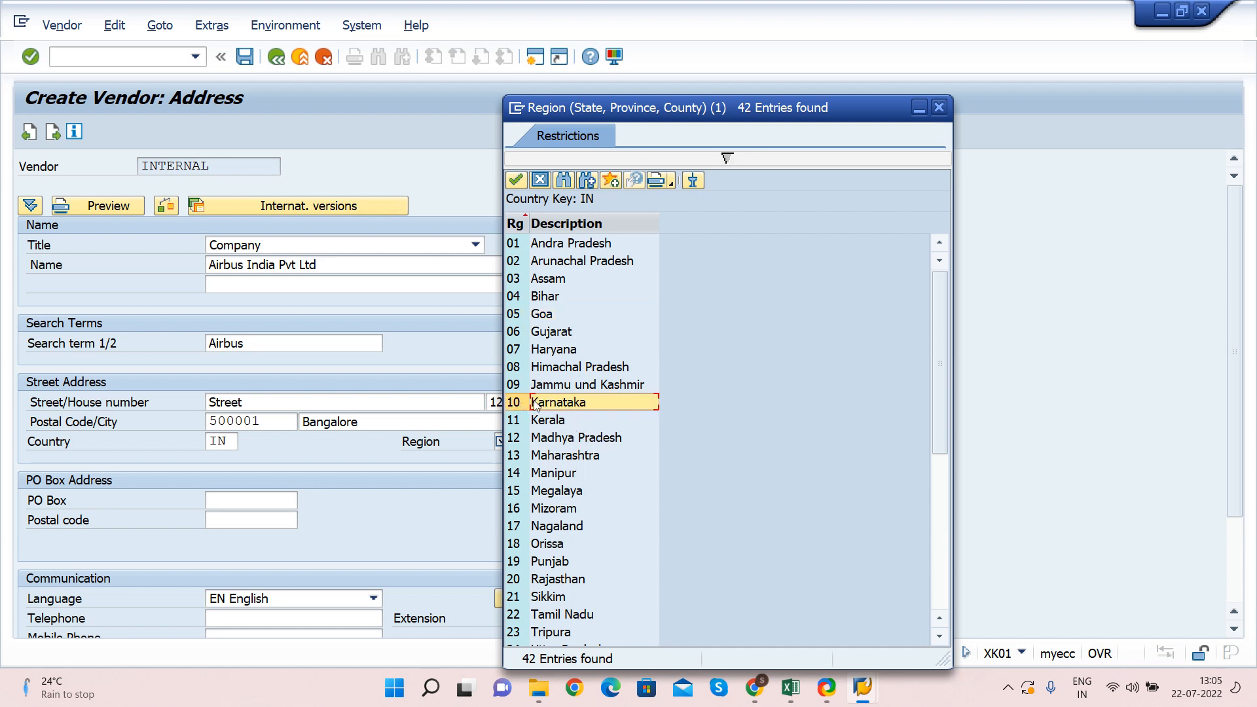
pyautogui.doubleClick(567, 402)
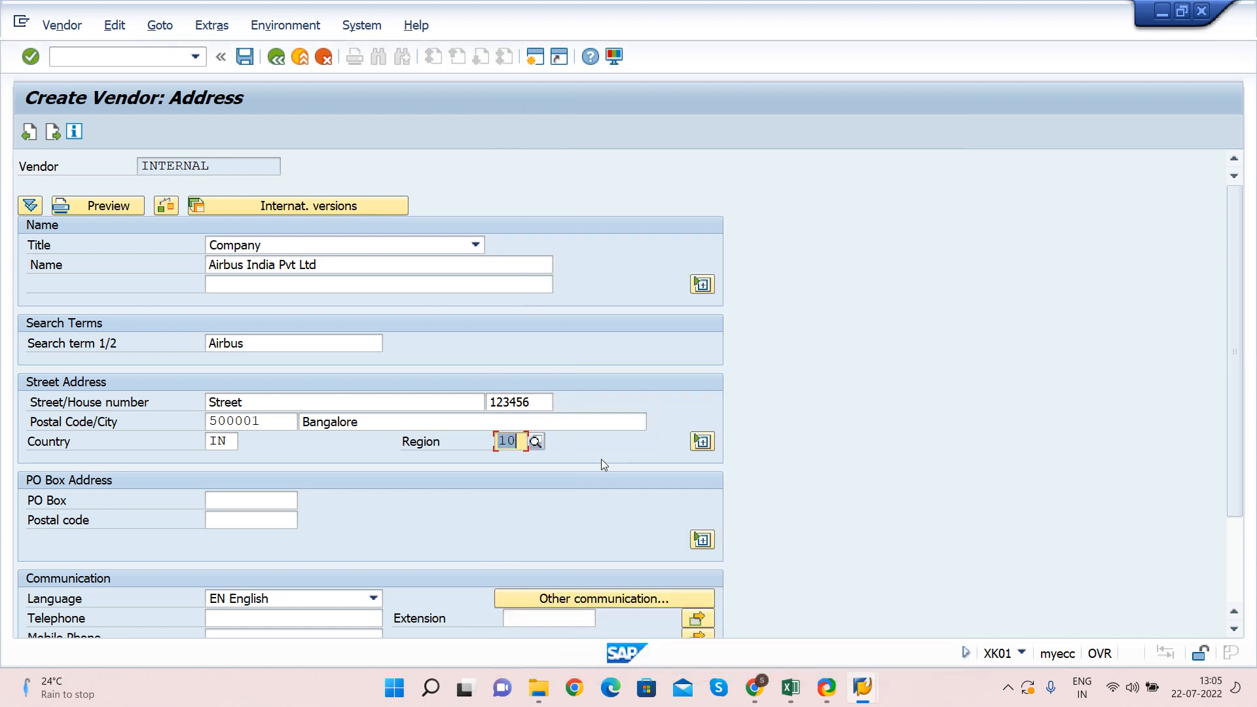
pyautogui.press('Tab')
pyautogui.hotkey('shift', 'Tab')
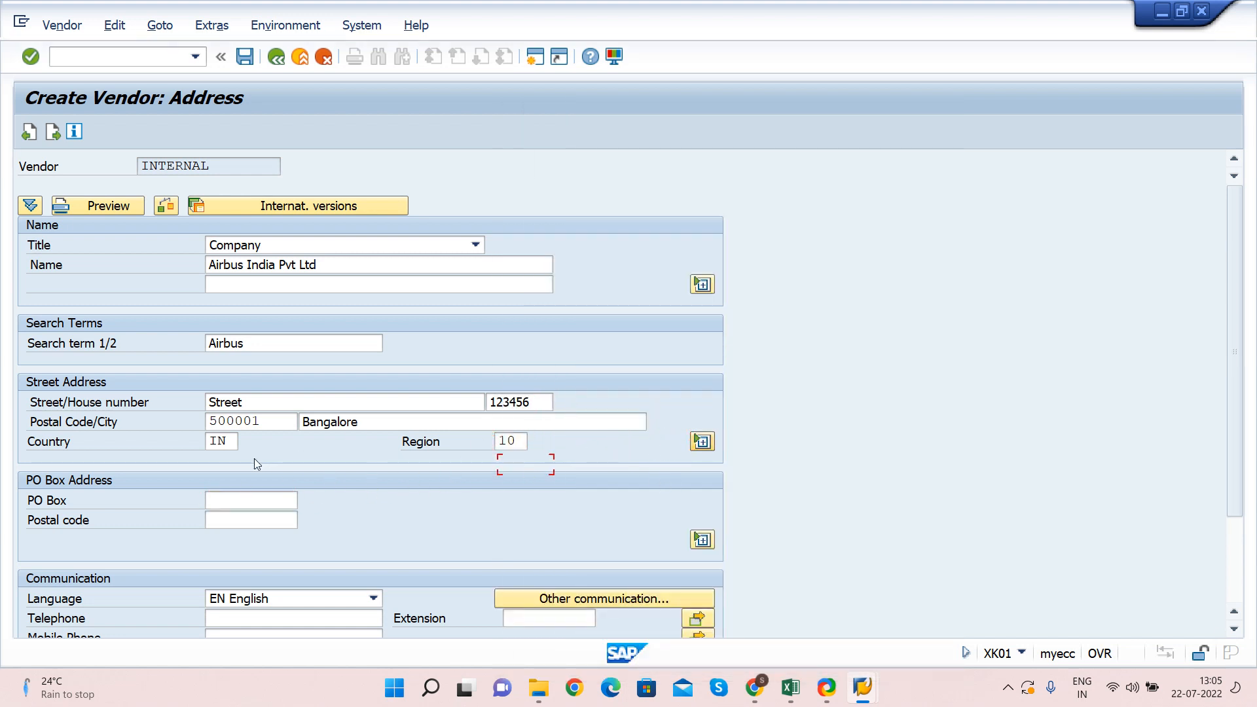
pyautogui.click(229, 442)
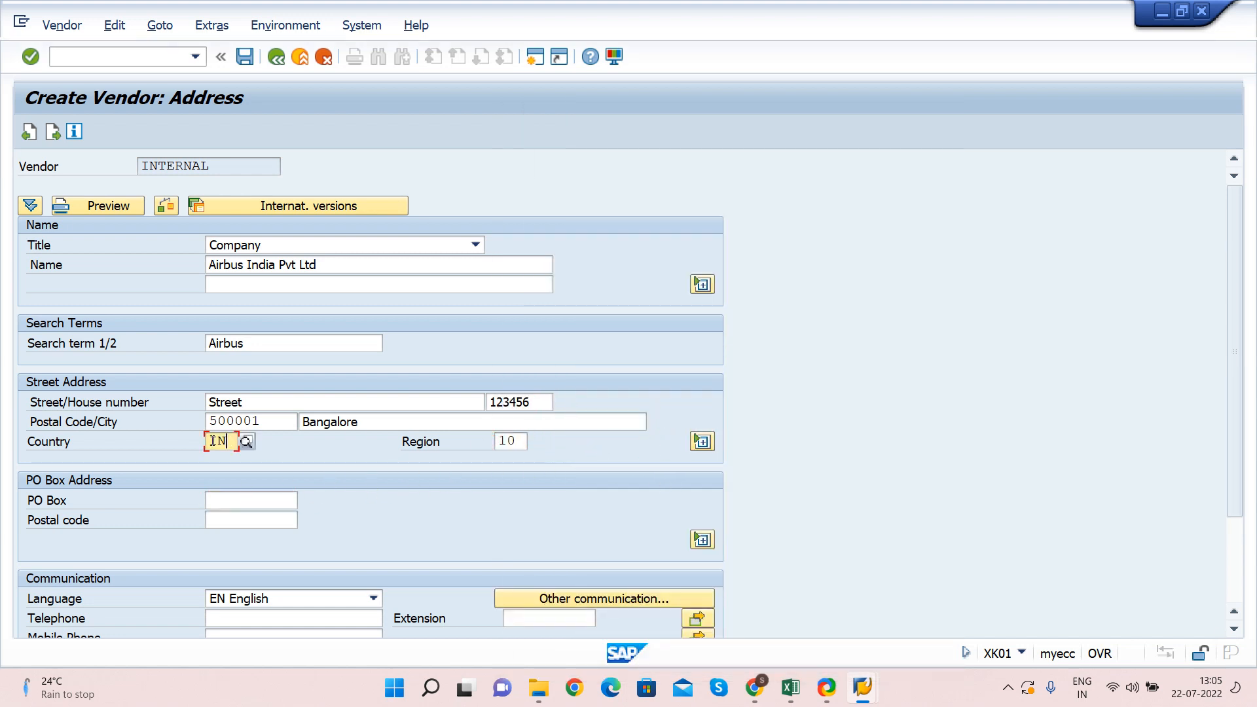
# Confirm country IN by picking India from the Country Key list
pyautogui.click(246, 443)
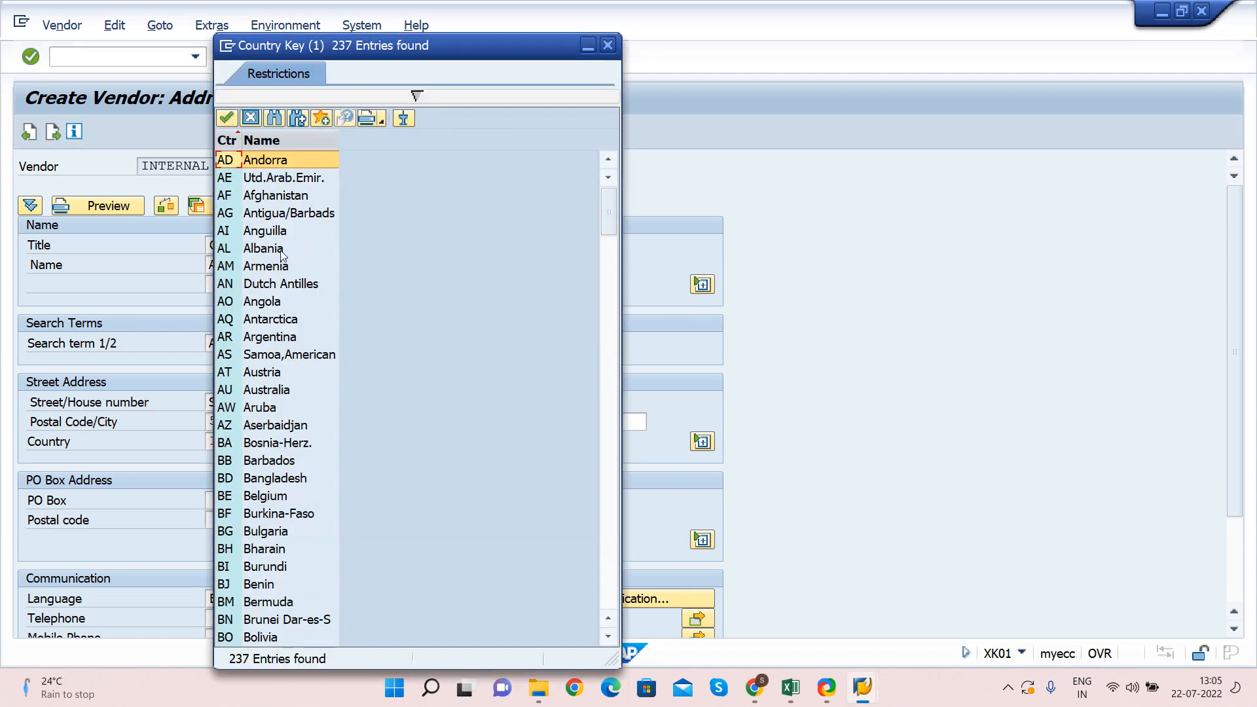
pyautogui.scroll(-6, 283, 255)
pyautogui.scroll(-5, 283, 255)
pyautogui.scroll(-5, 278, 275)
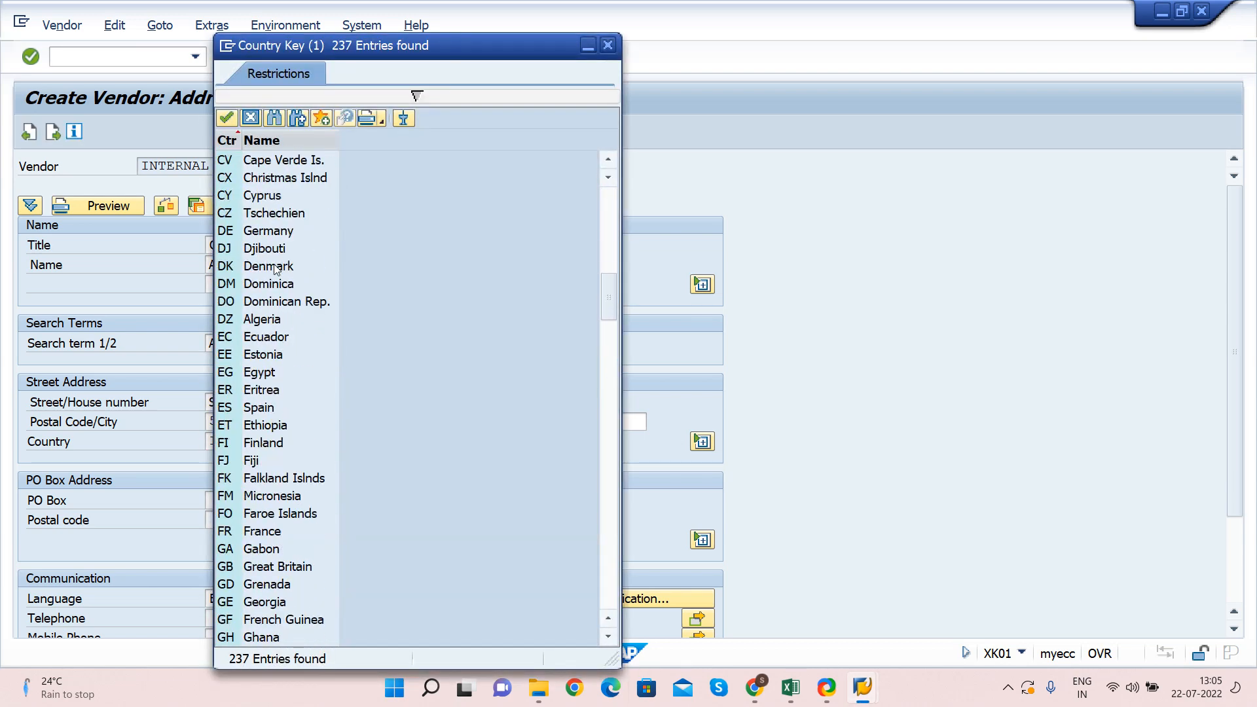
pyautogui.scroll(-15, 271, 397)
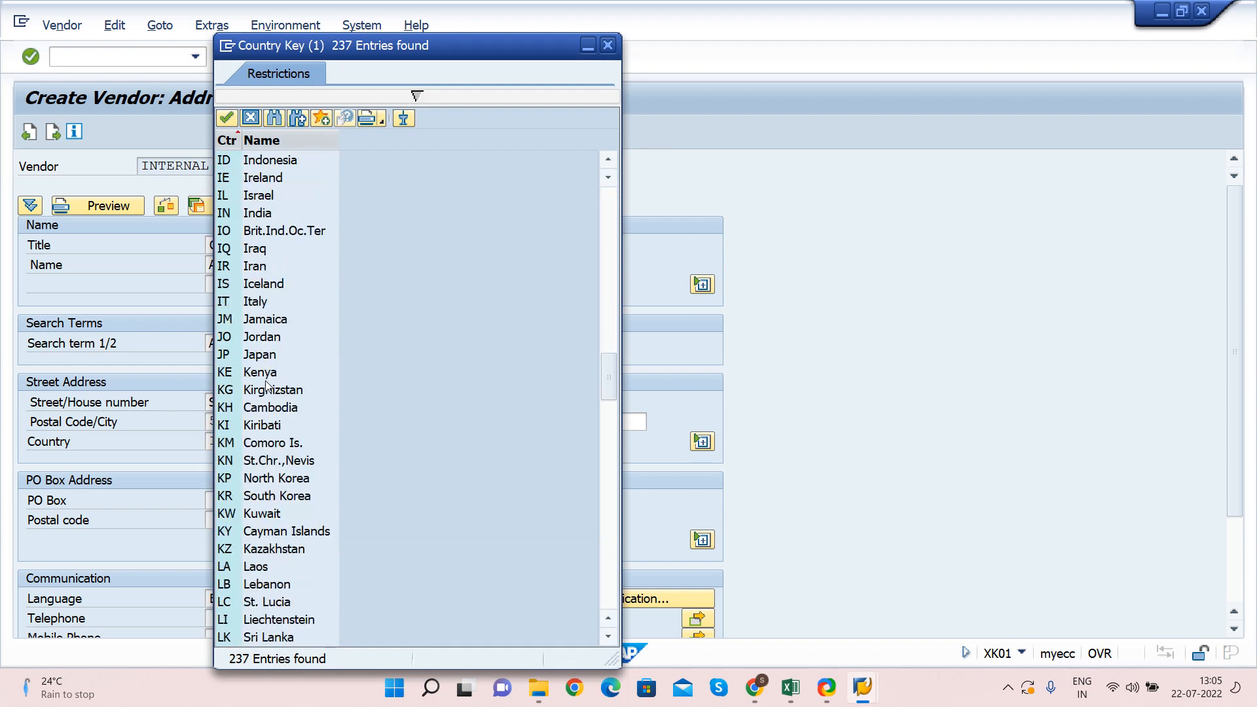
pyautogui.scroll(-8, 246, 314)
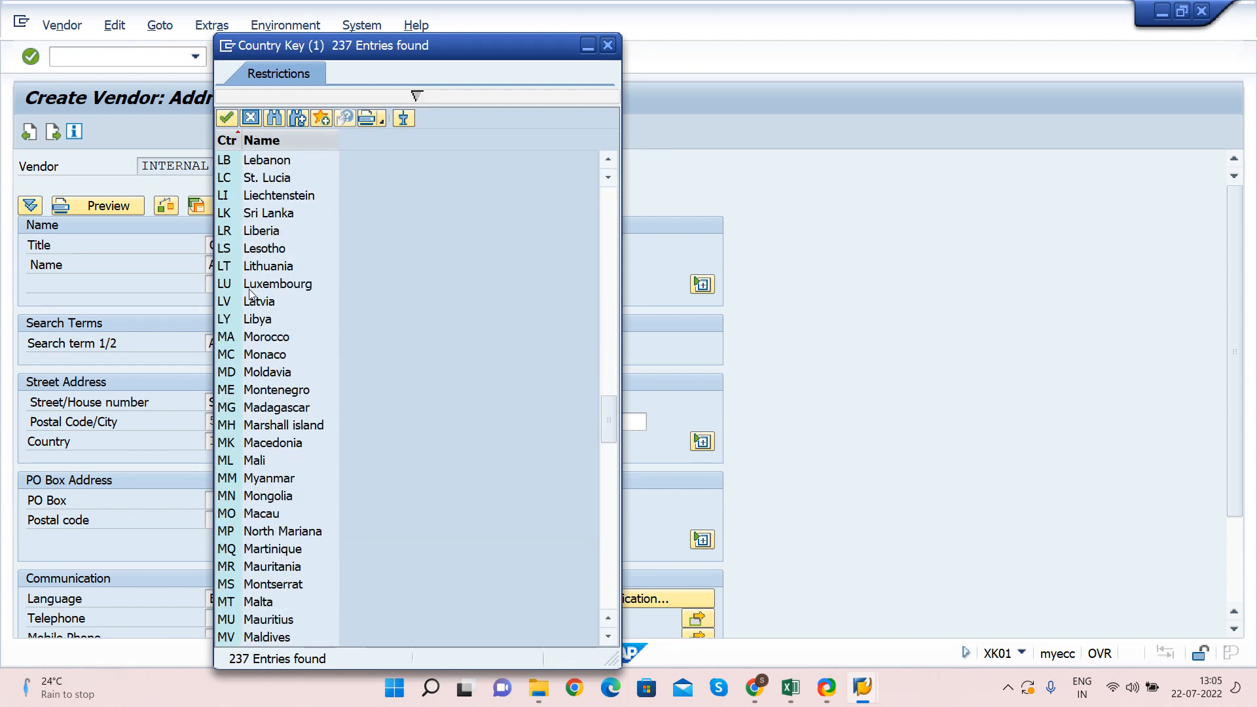
pyautogui.scroll(2, 247, 275)
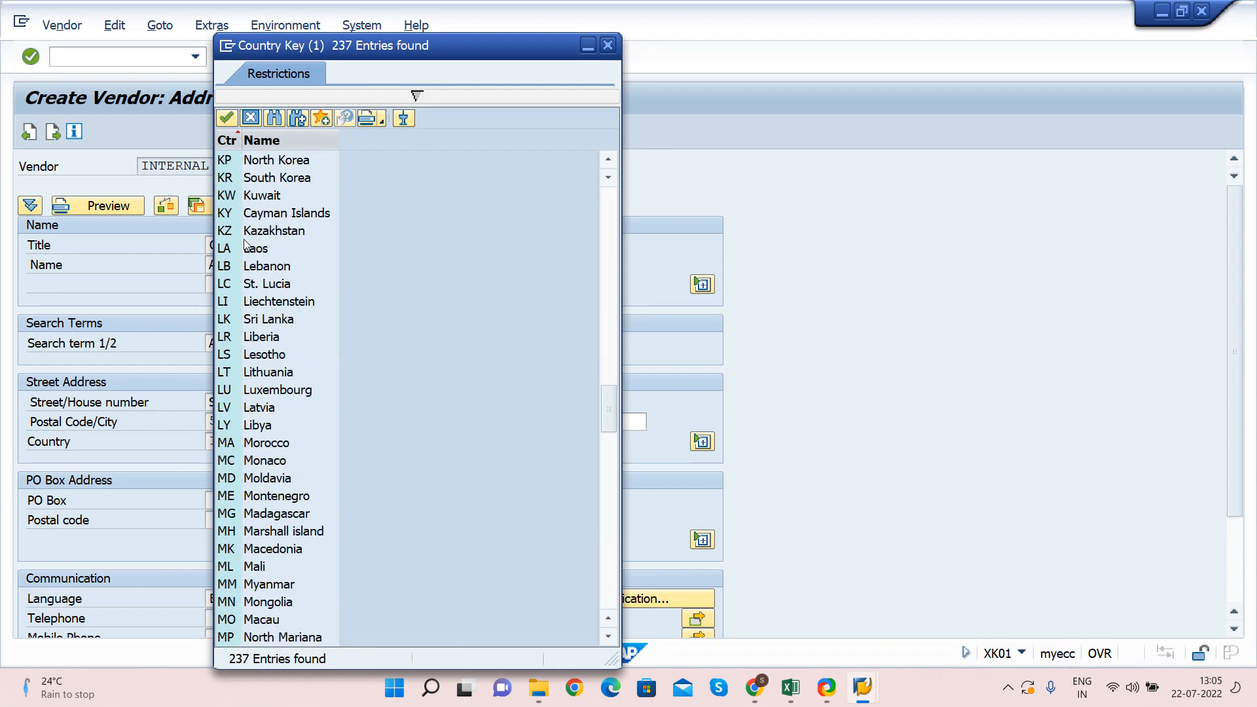
pyautogui.scroll(5, 246, 247)
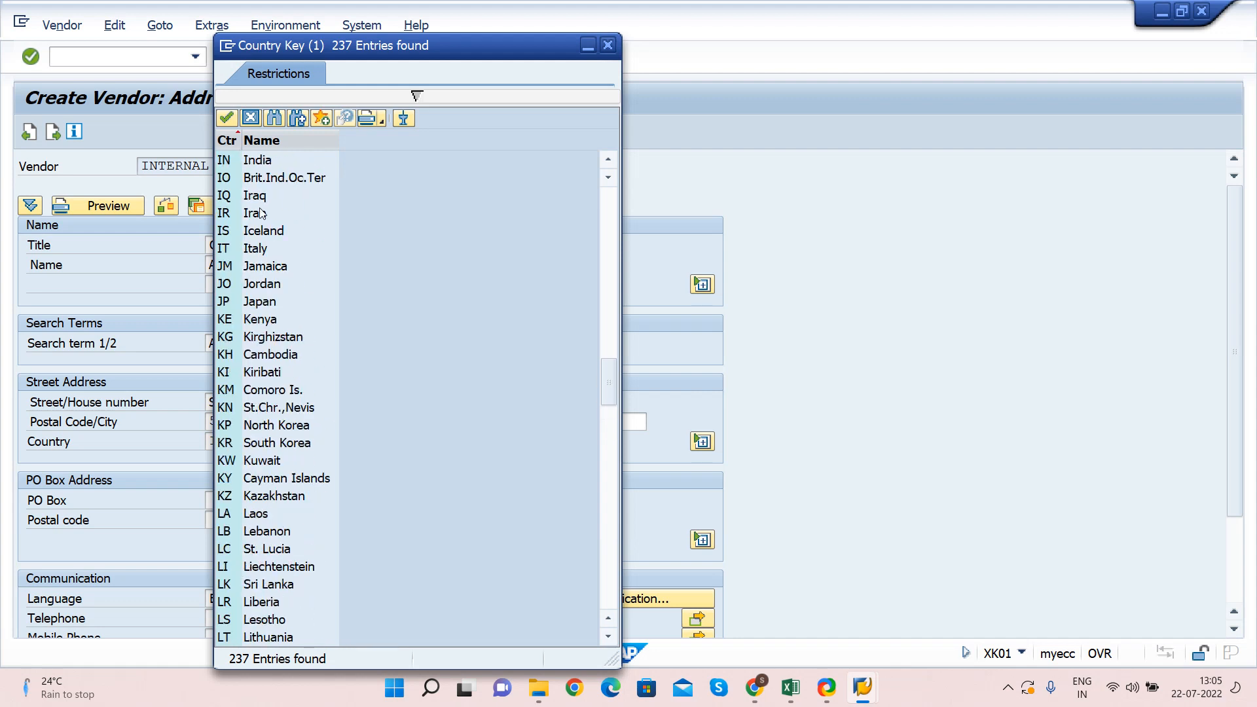
pyautogui.scroll(1, 270, 237)
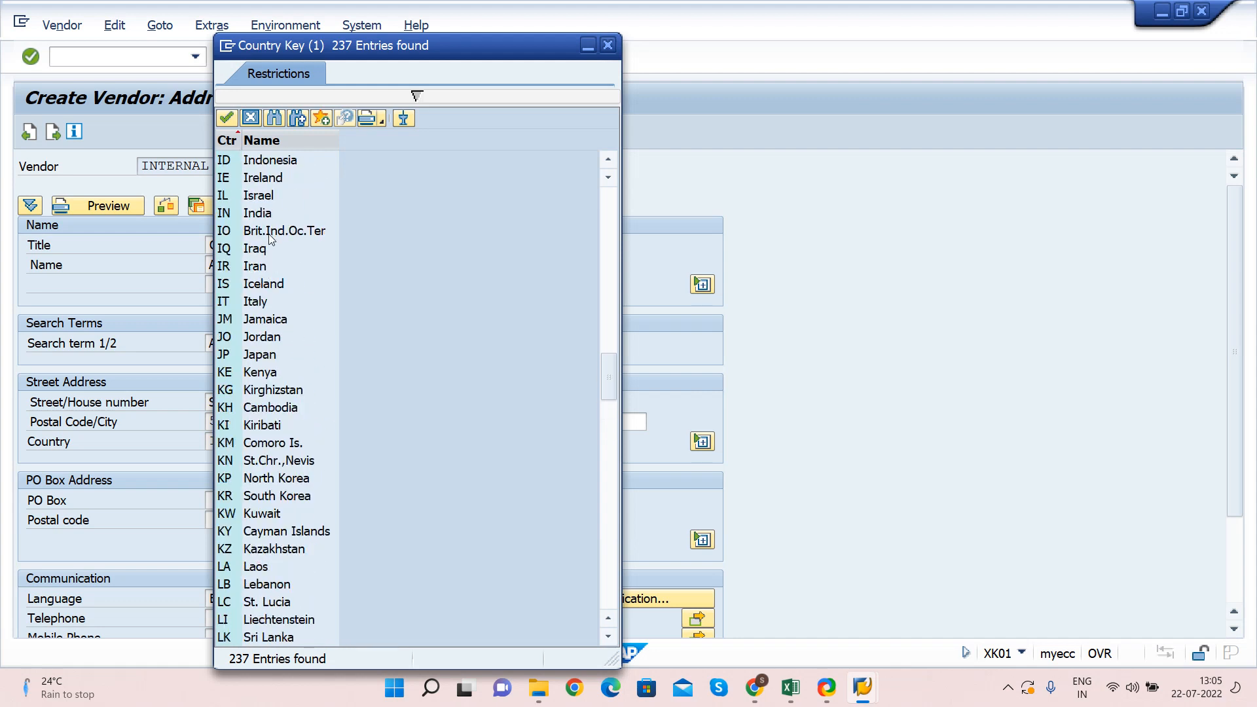
pyautogui.click(257, 215)
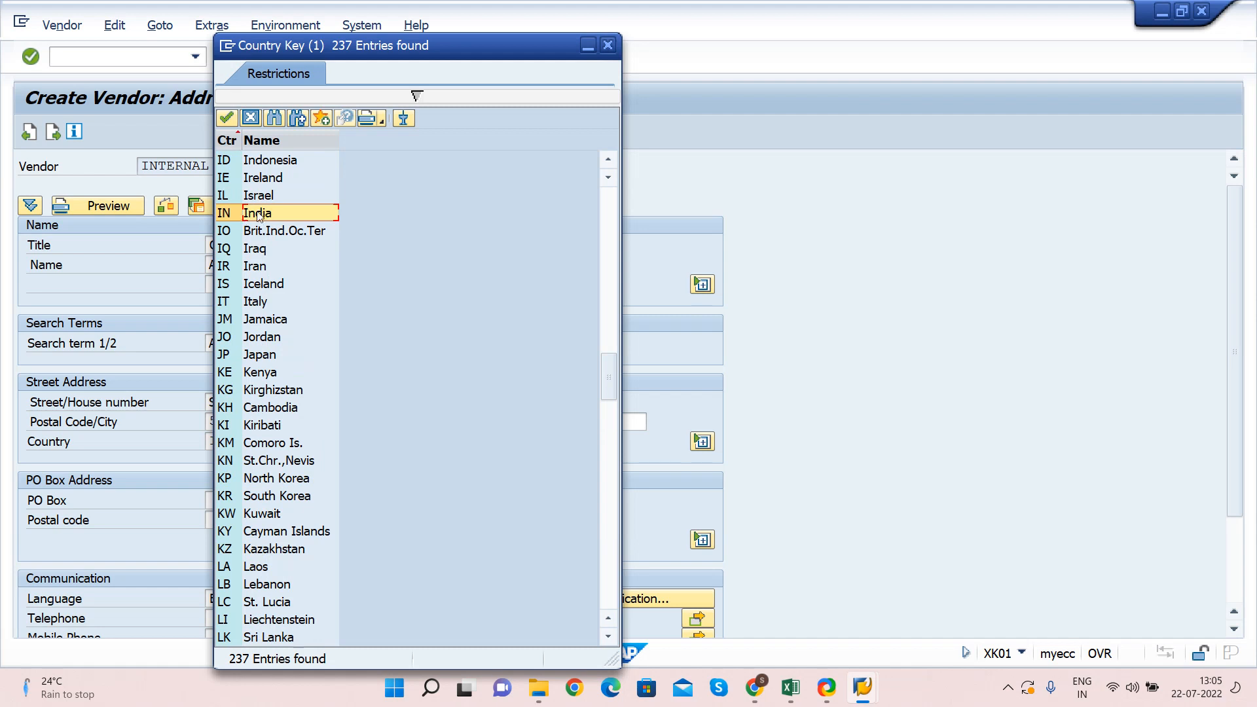
pyautogui.doubleClick(330, 208)
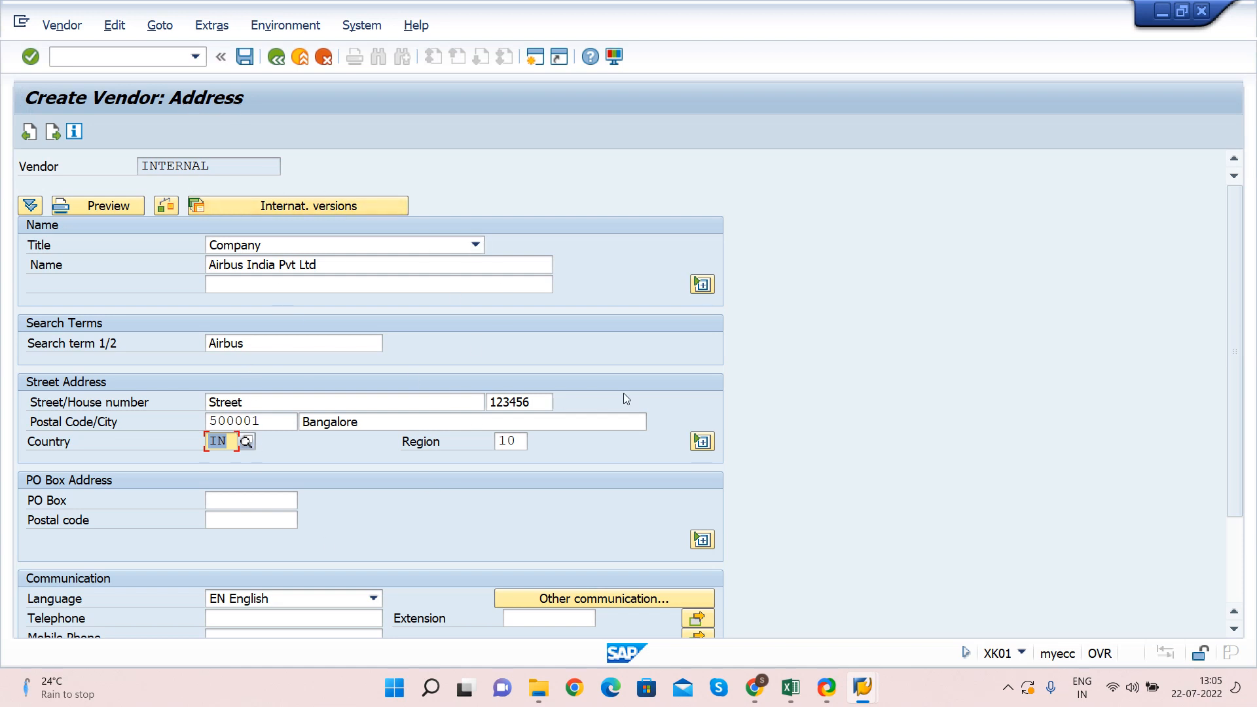
# Continue to the vendor's Control data screen
pyautogui.press('Return')
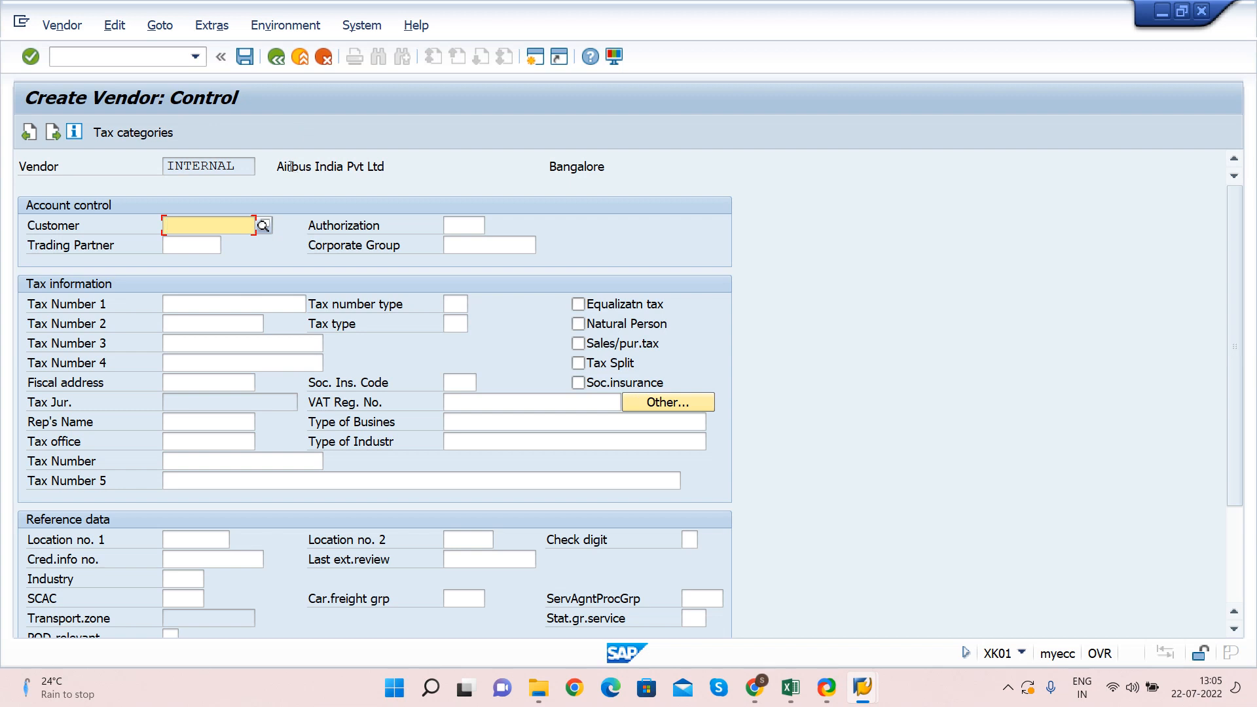
pyautogui.moveTo(278, 161); pyautogui.dragTo(390, 163)
pyautogui.click(390, 163)
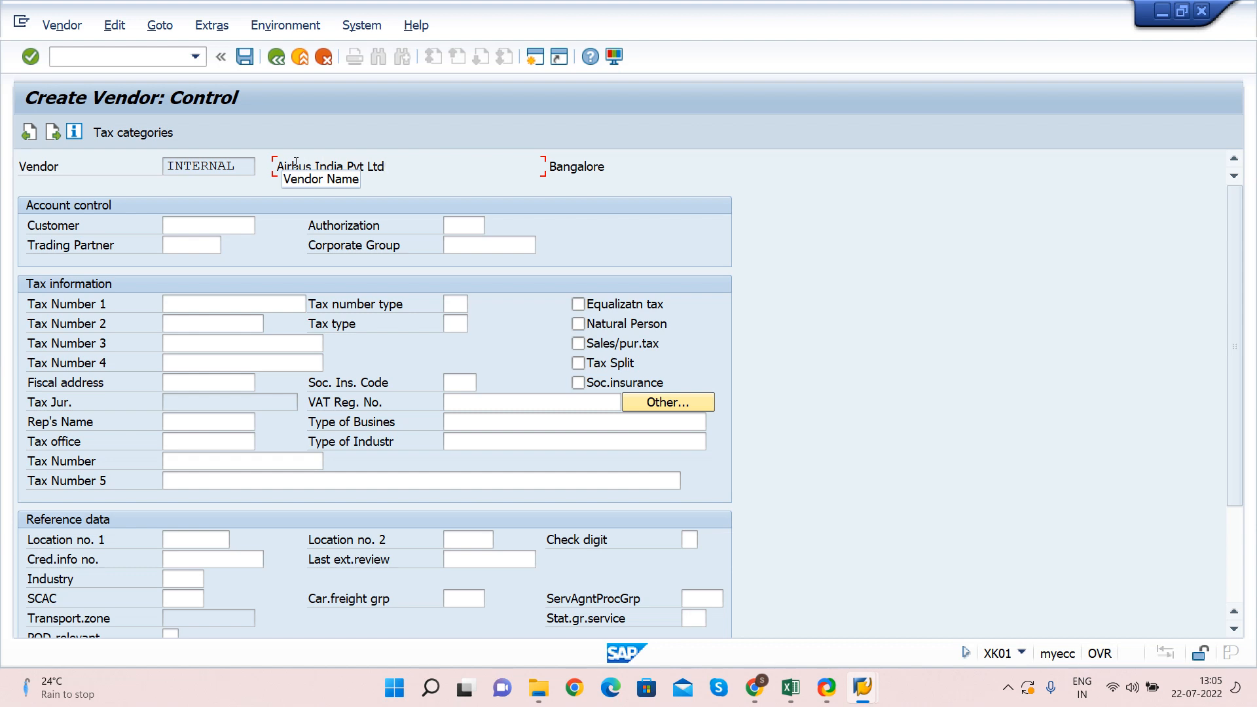
pyautogui.click(189, 227)
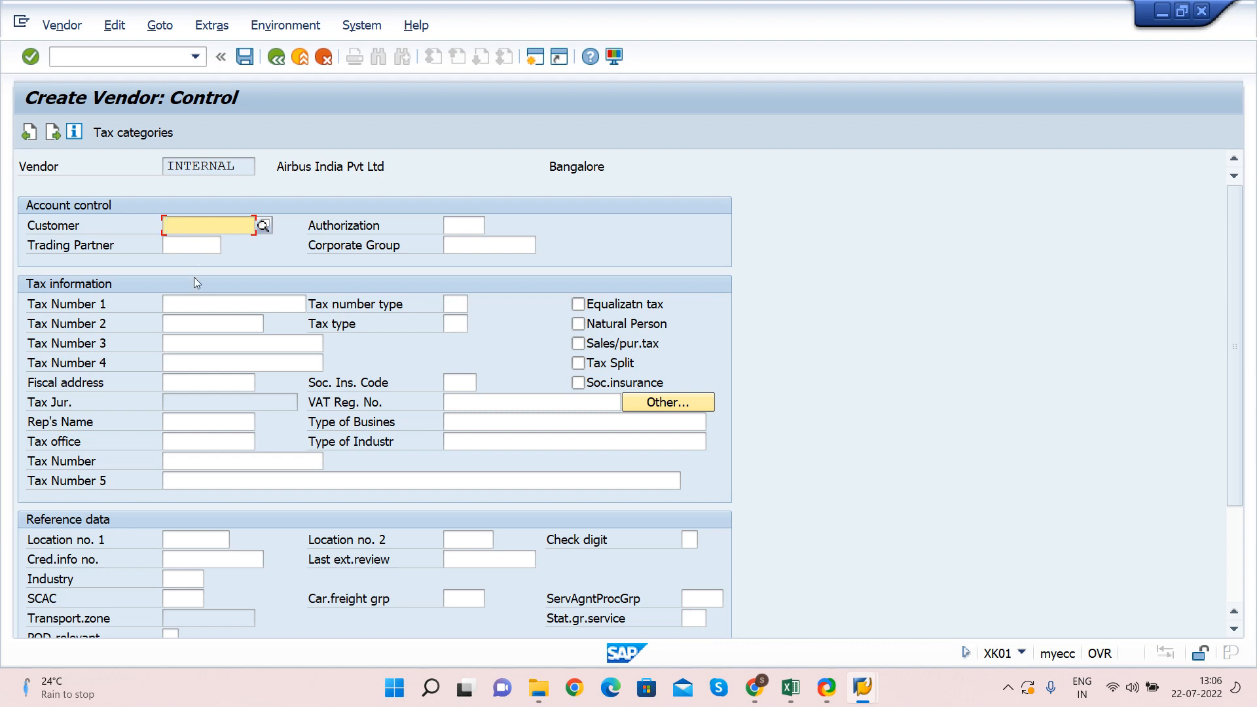
# Enter GST8798547 as Tax Number 1 and continue to Payment transactions
pyautogui.click(183, 304)
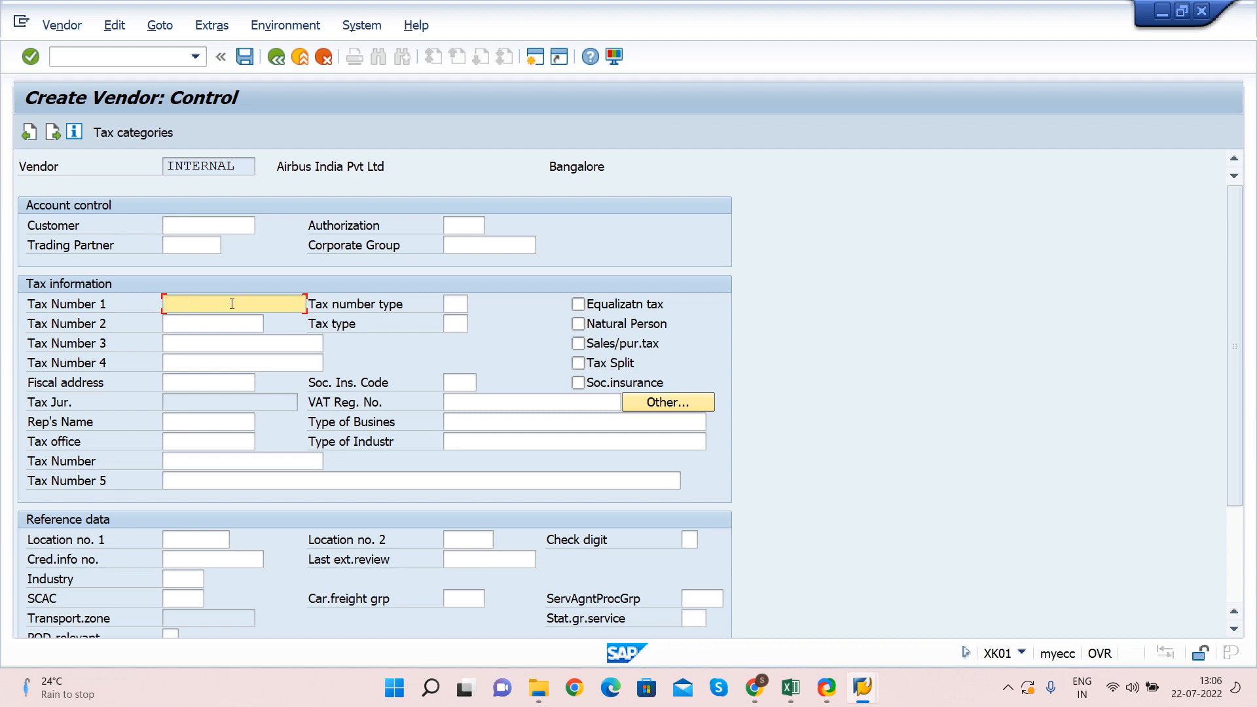
pyautogui.write('GST')
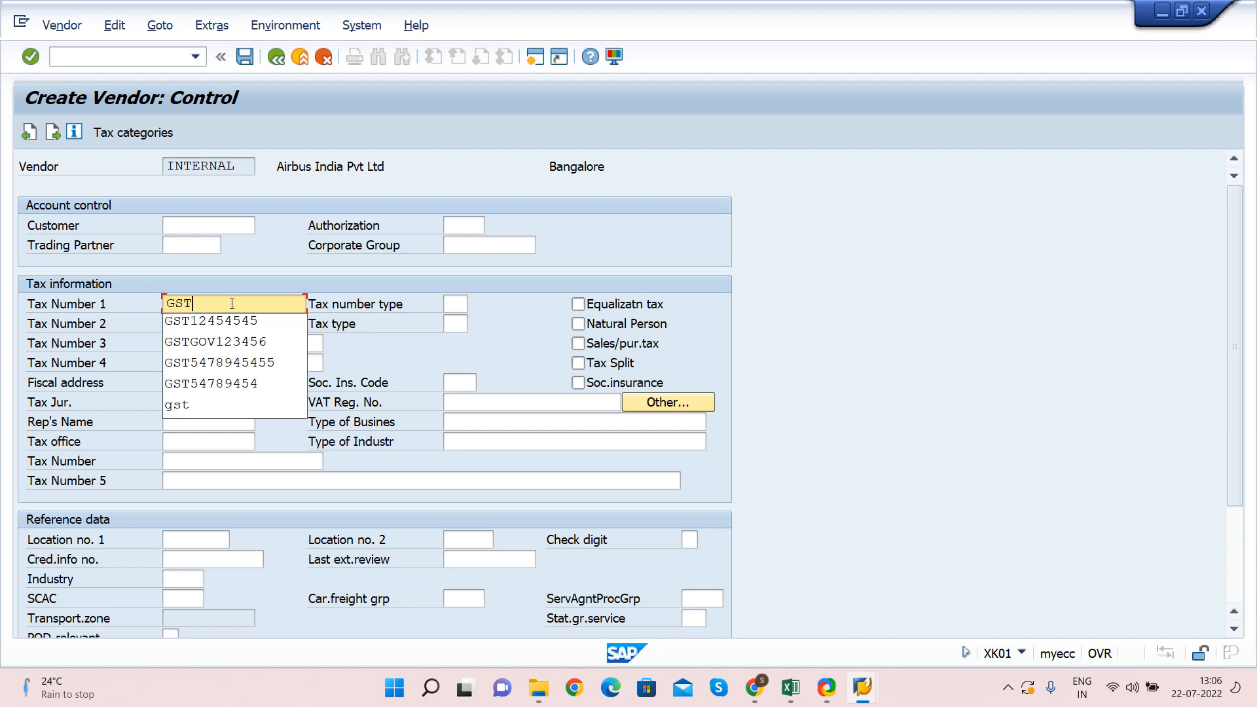
pyautogui.write('8798547')
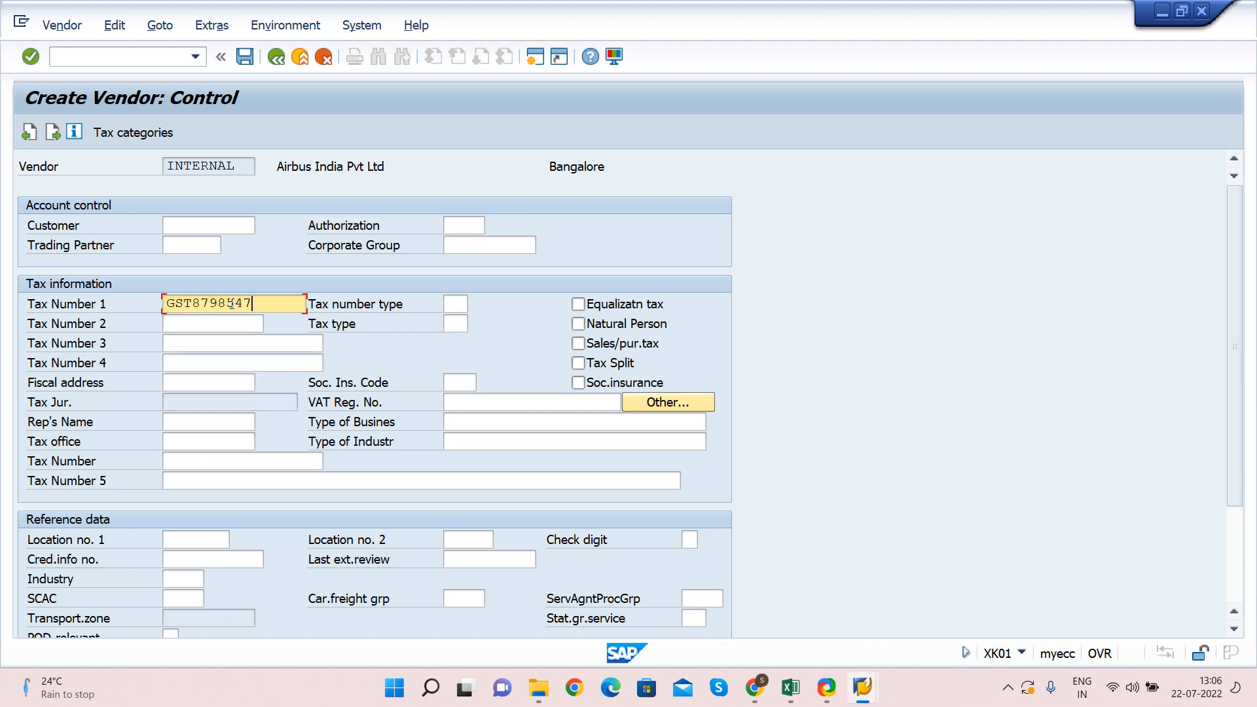
pyautogui.press('Tab')
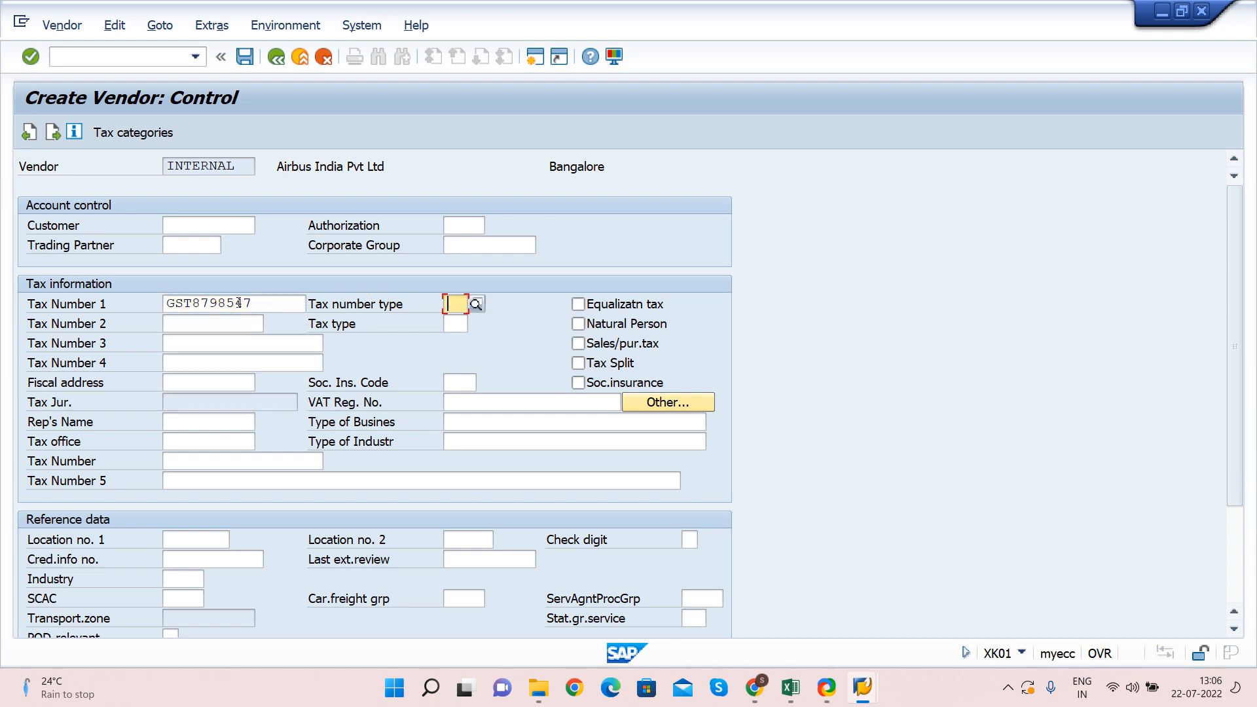
pyautogui.doubleClick(239, 303)
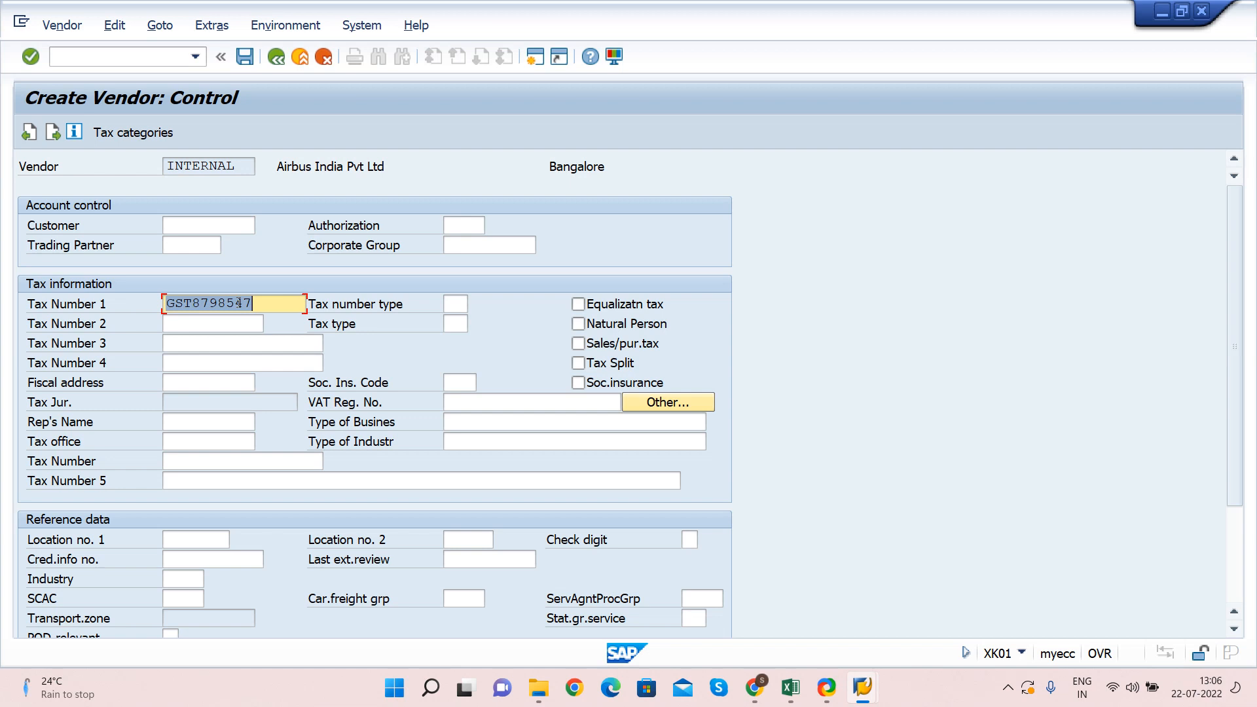
pyautogui.press('Return')
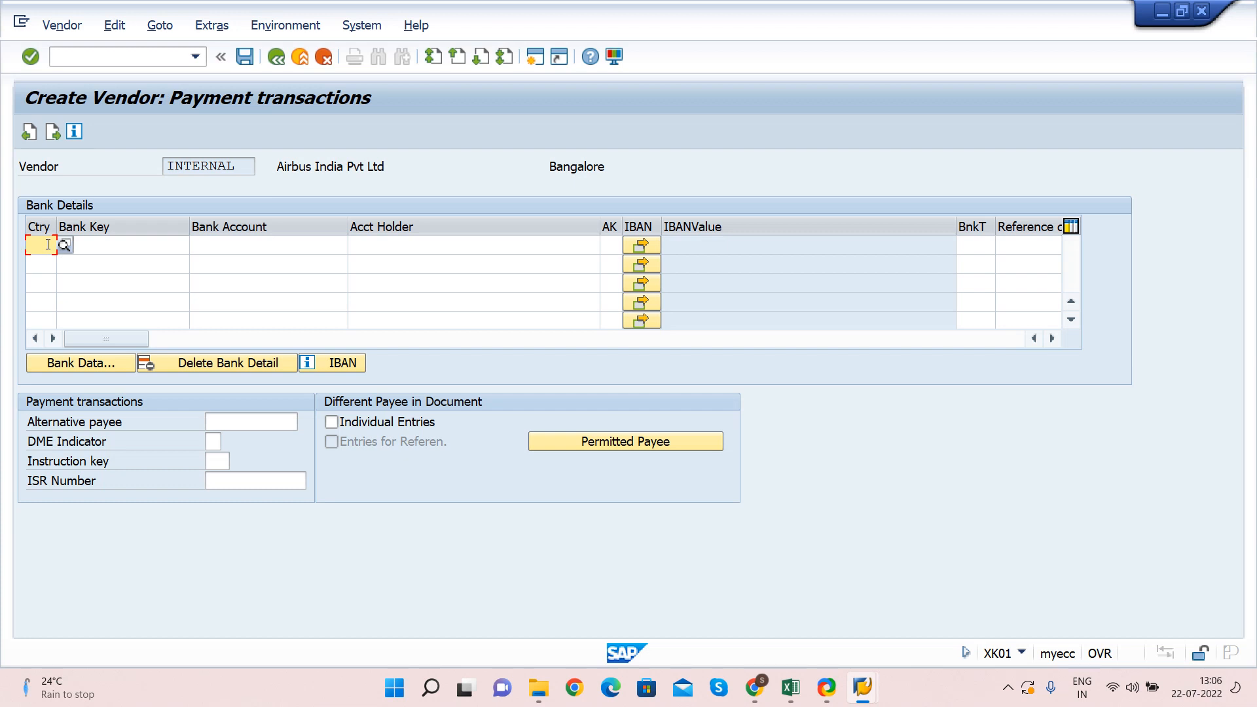
# Add a bank detail with country IN and bank key ICICI from history
pyautogui.write('IN')
pyautogui.press('Tab')
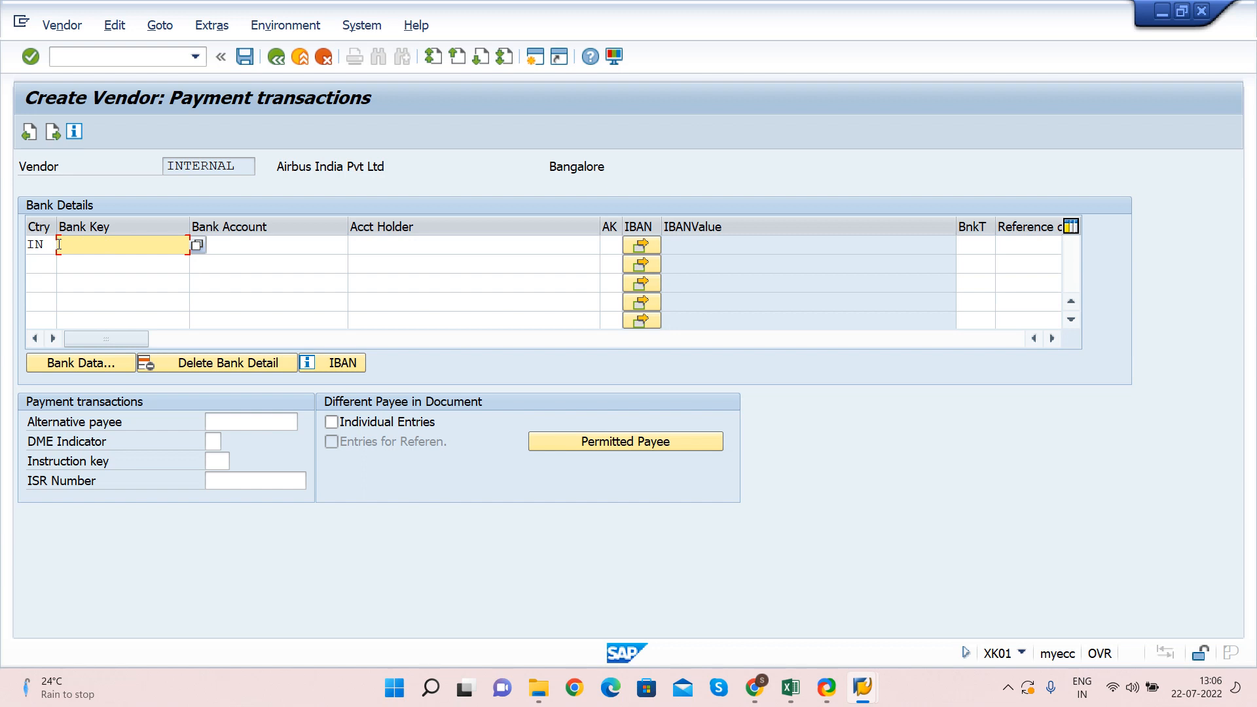
pyautogui.click(50, 244)
pyautogui.click(79, 242)
pyautogui.click(43, 242)
pyautogui.click(94, 250)
pyautogui.click(100, 244)
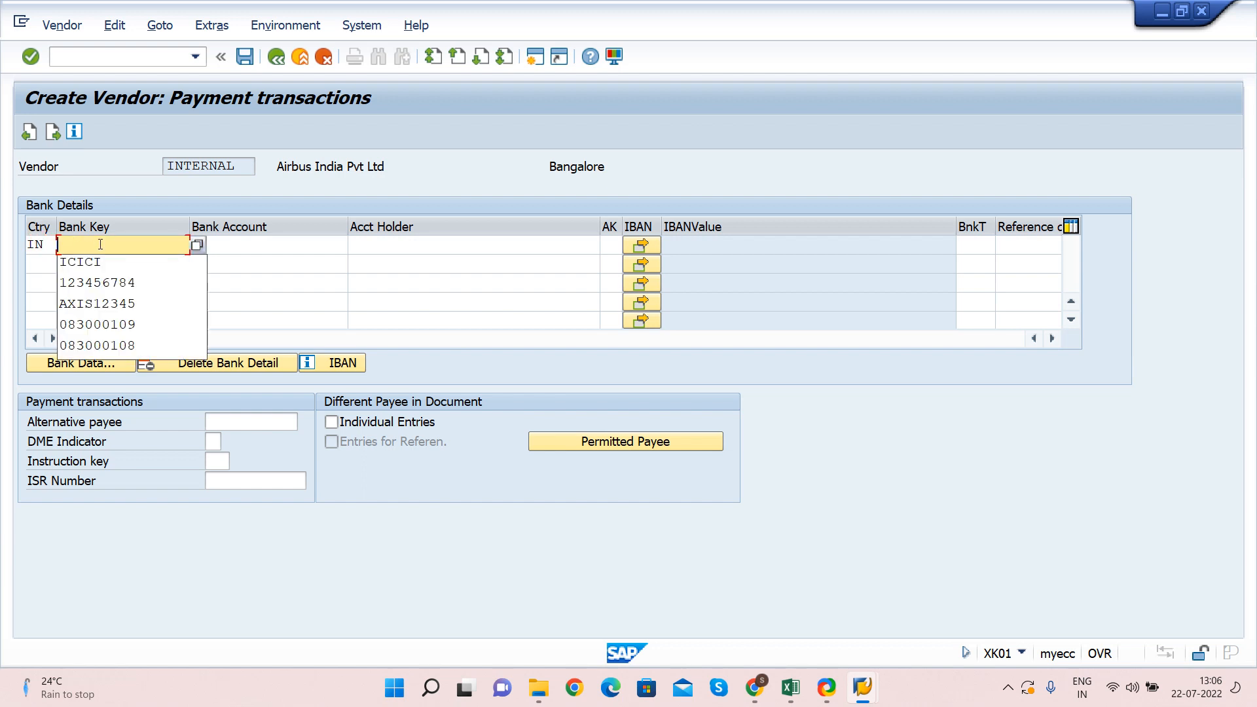
pyautogui.press('Down')
pyautogui.press('Return')
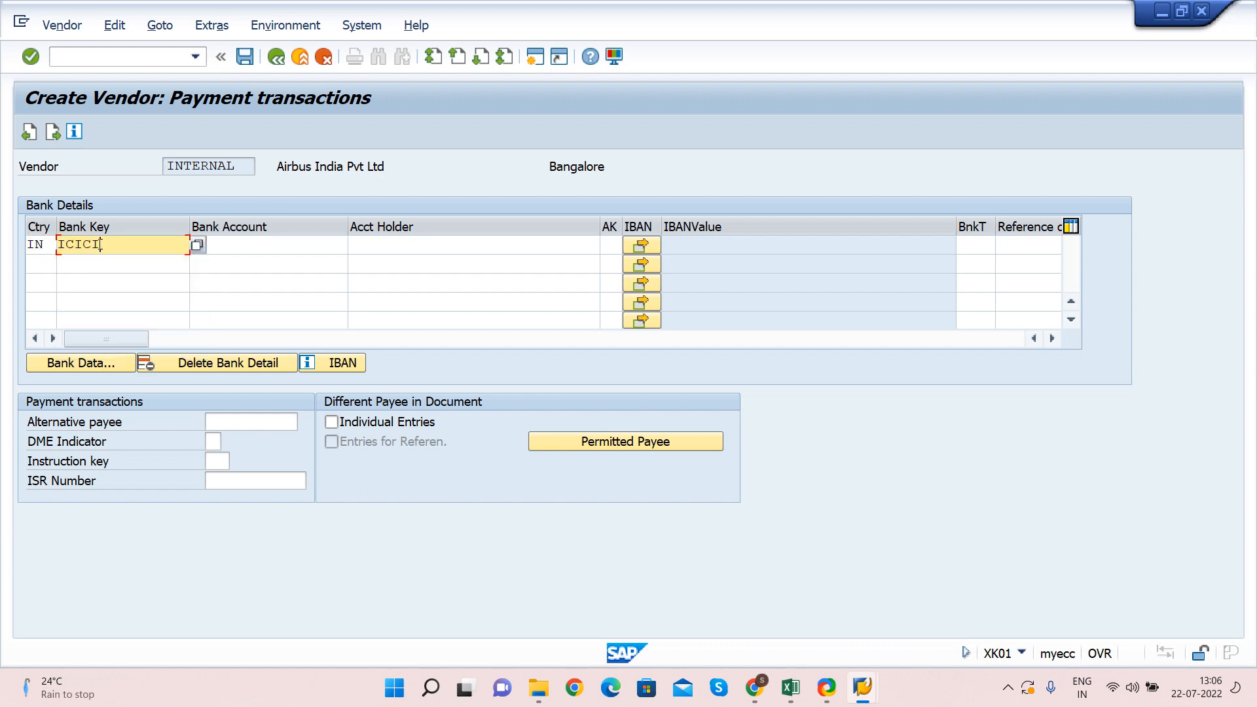
# Enter the bank account number, check the bank name, and continue to Contact persons
pyautogui.press('Tab')
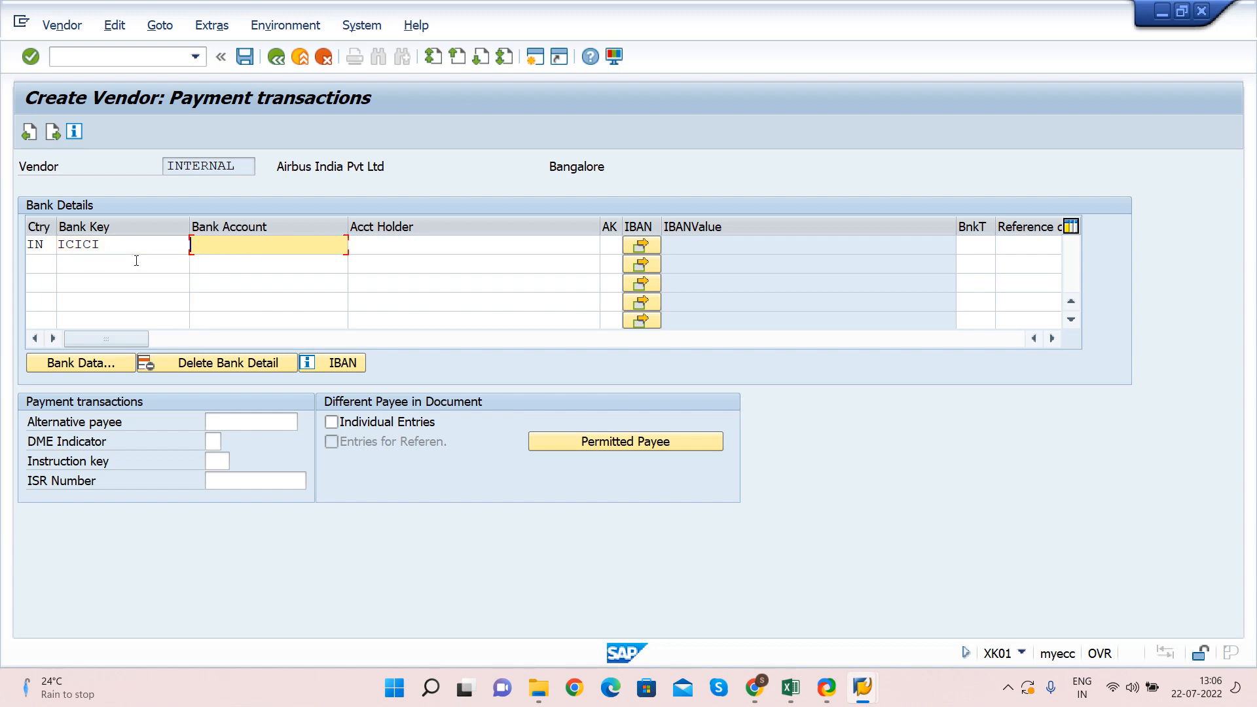
pyautogui.hotkey('shift', 'Tab')
pyautogui.press('Tab')
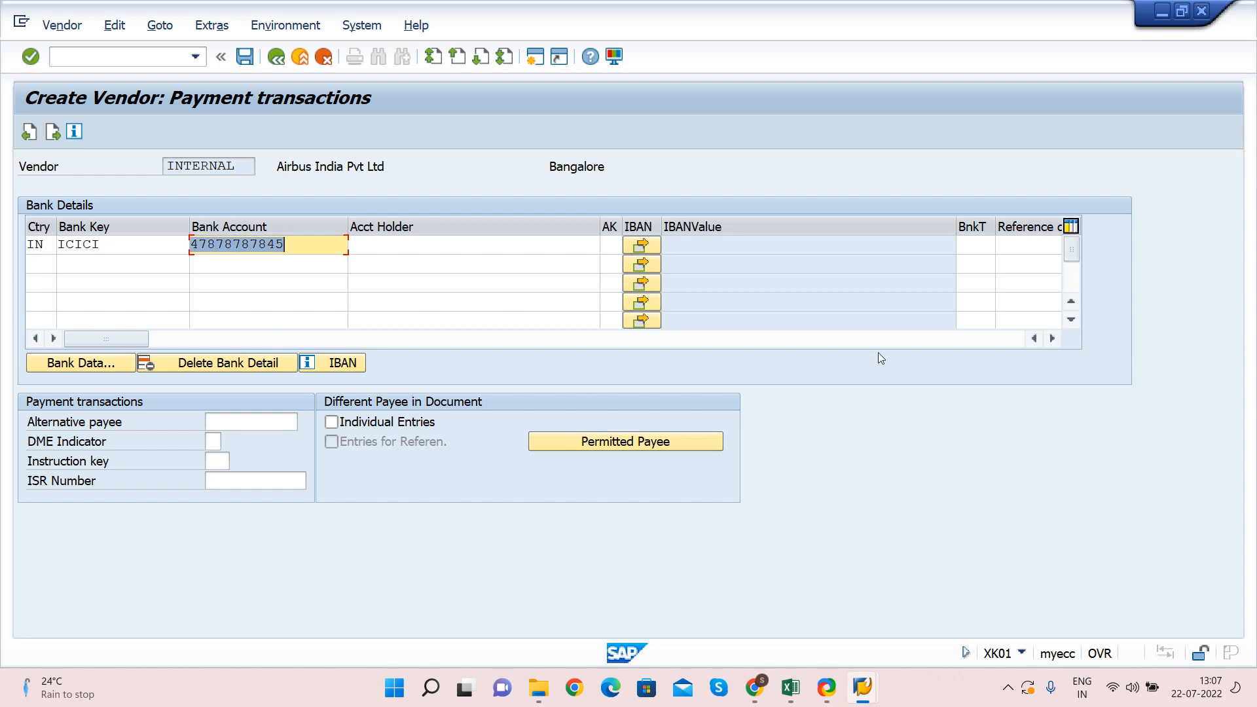
pyautogui.click(1052, 337)
pyautogui.click(1052, 337)
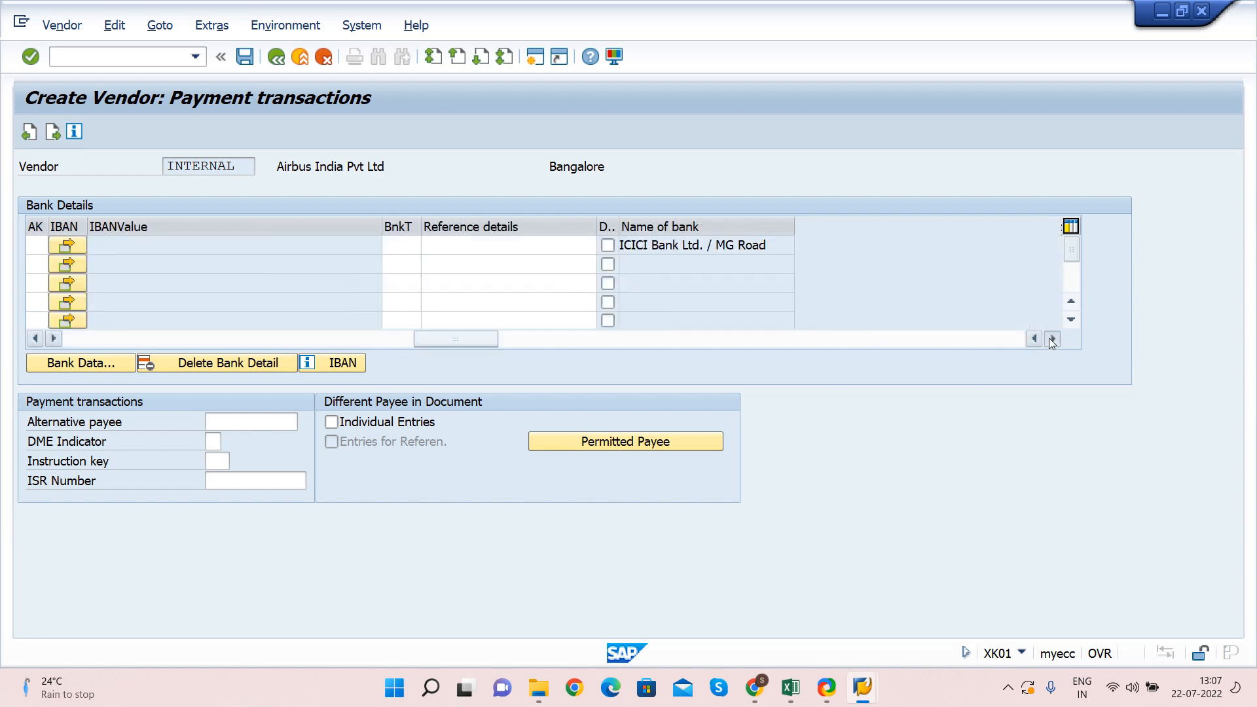
pyautogui.click(1052, 337)
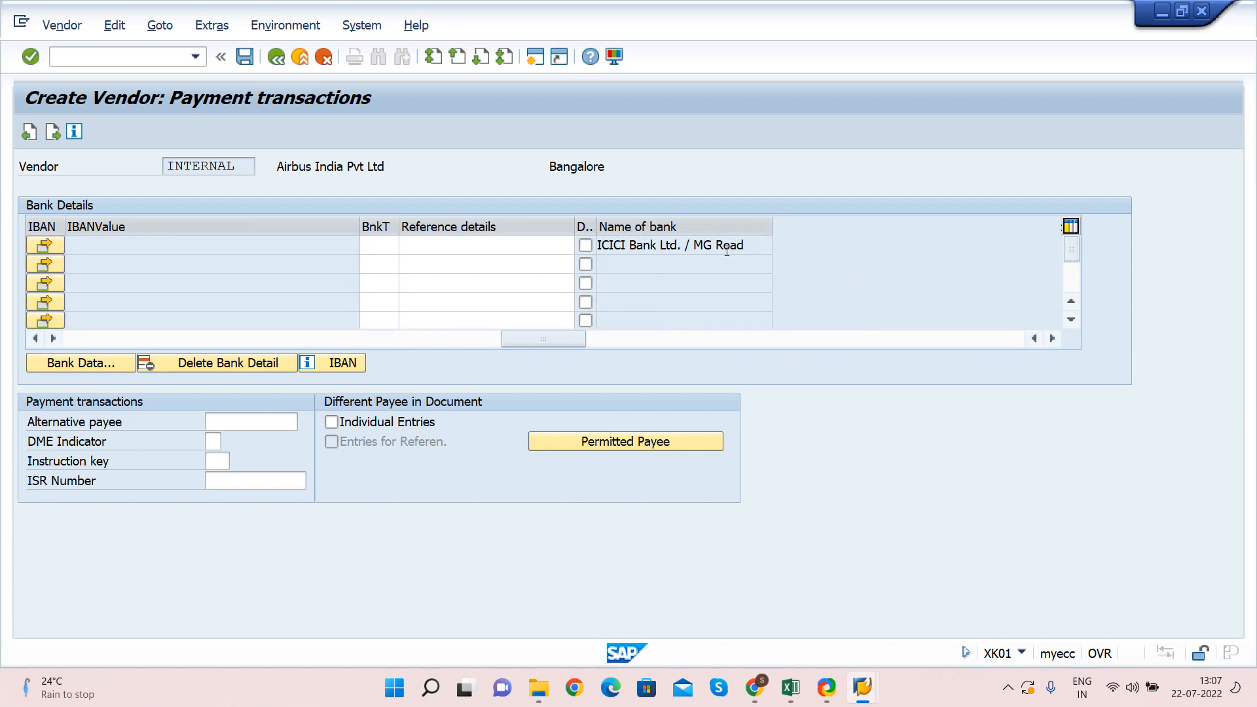
pyautogui.moveTo(543, 336); pyautogui.dragTo(120, 325)
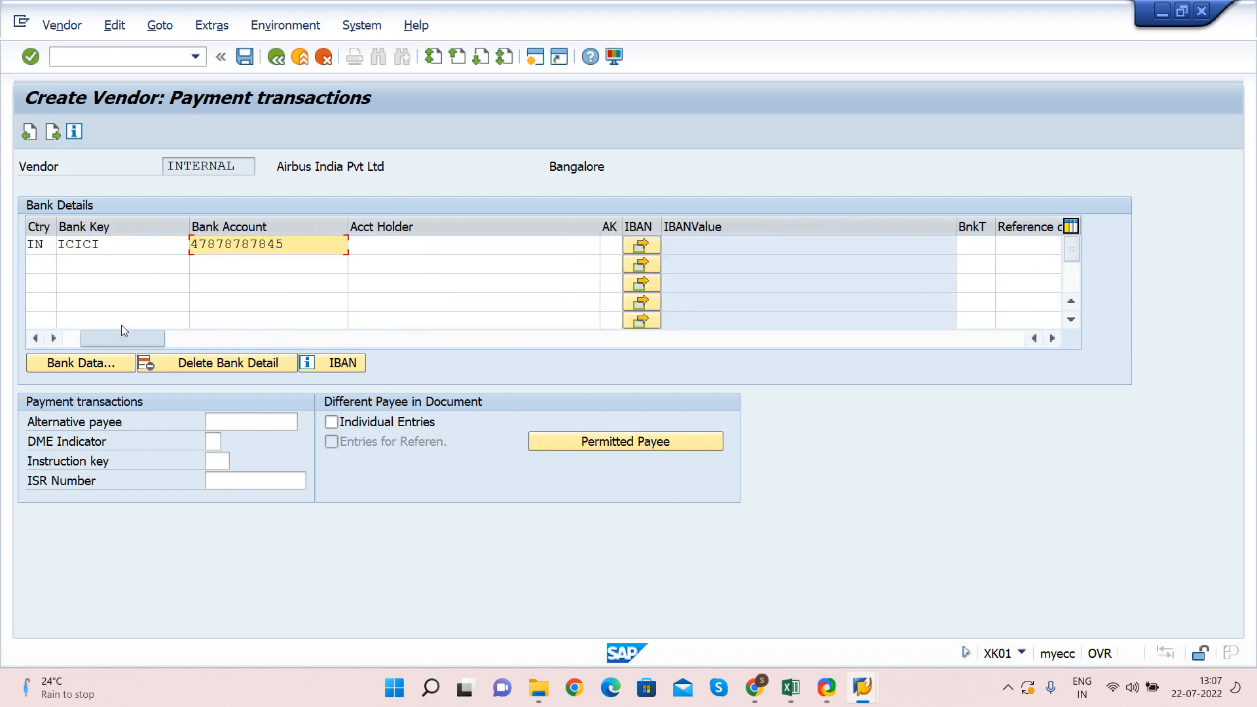
pyautogui.press('Return')
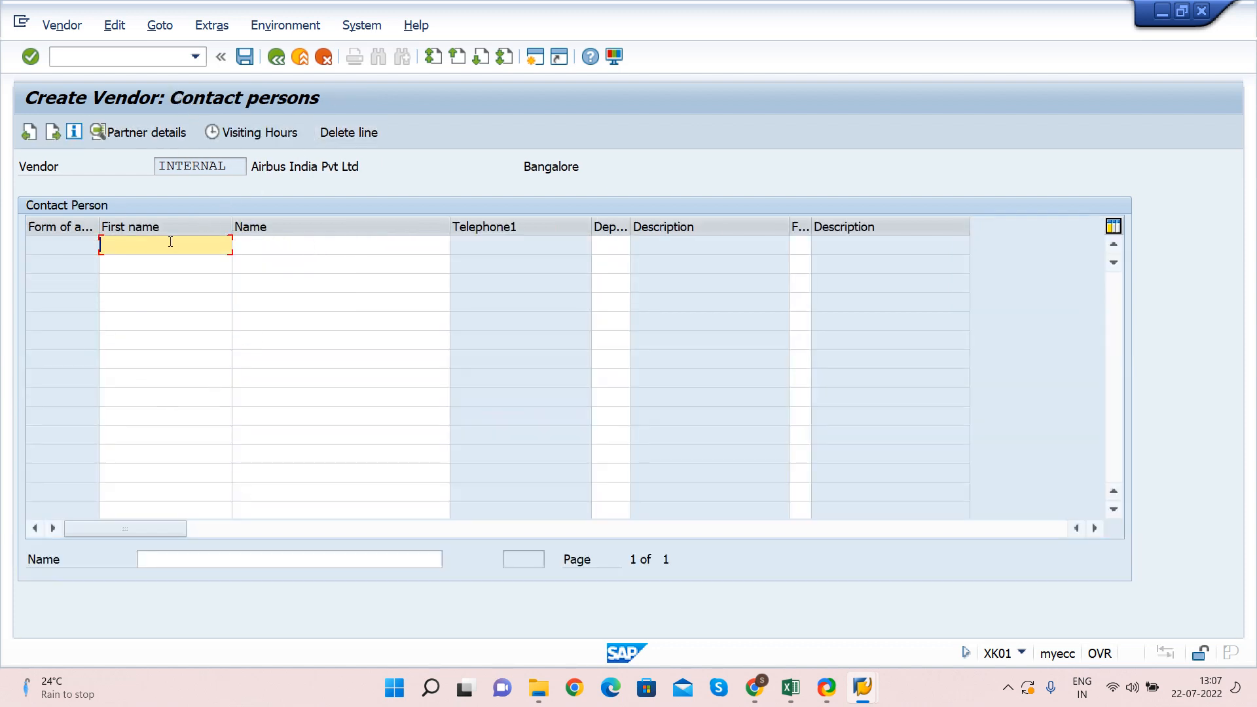
# Add contact person Test Test with department 0003 Sales
pyautogui.write('Test')
pyautogui.press('Tab')
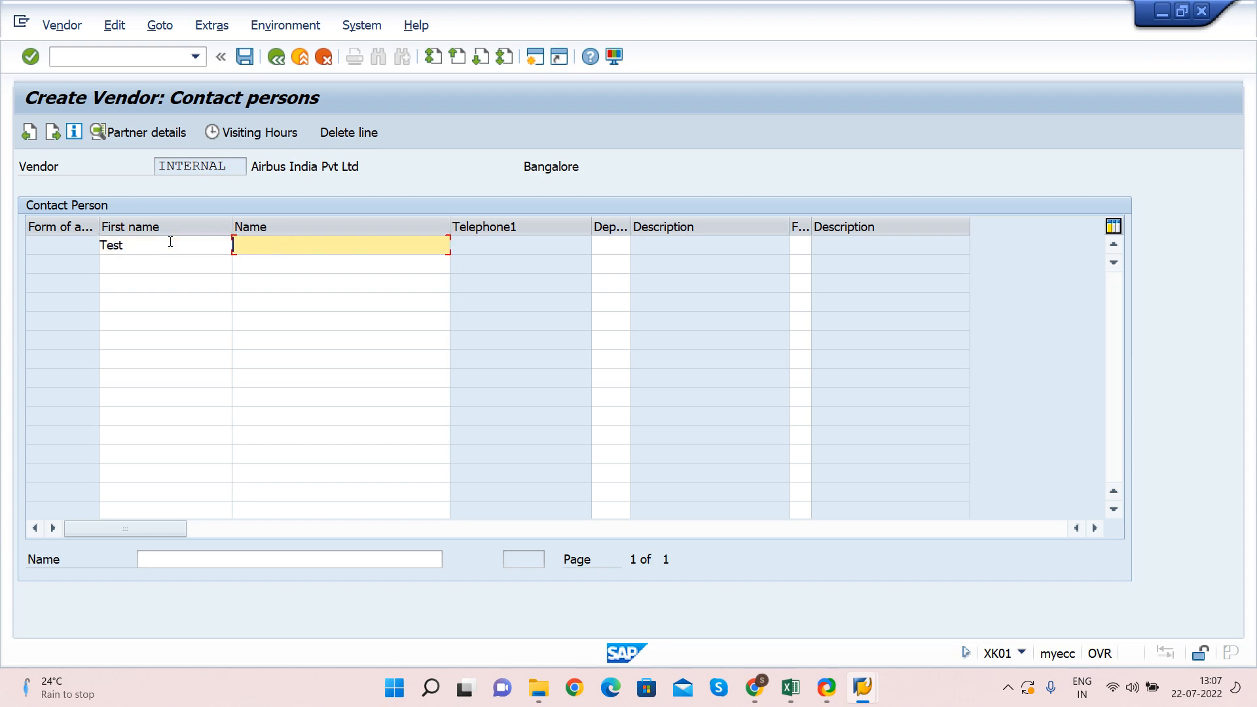
pyautogui.write('Test')
pyautogui.press('Tab')
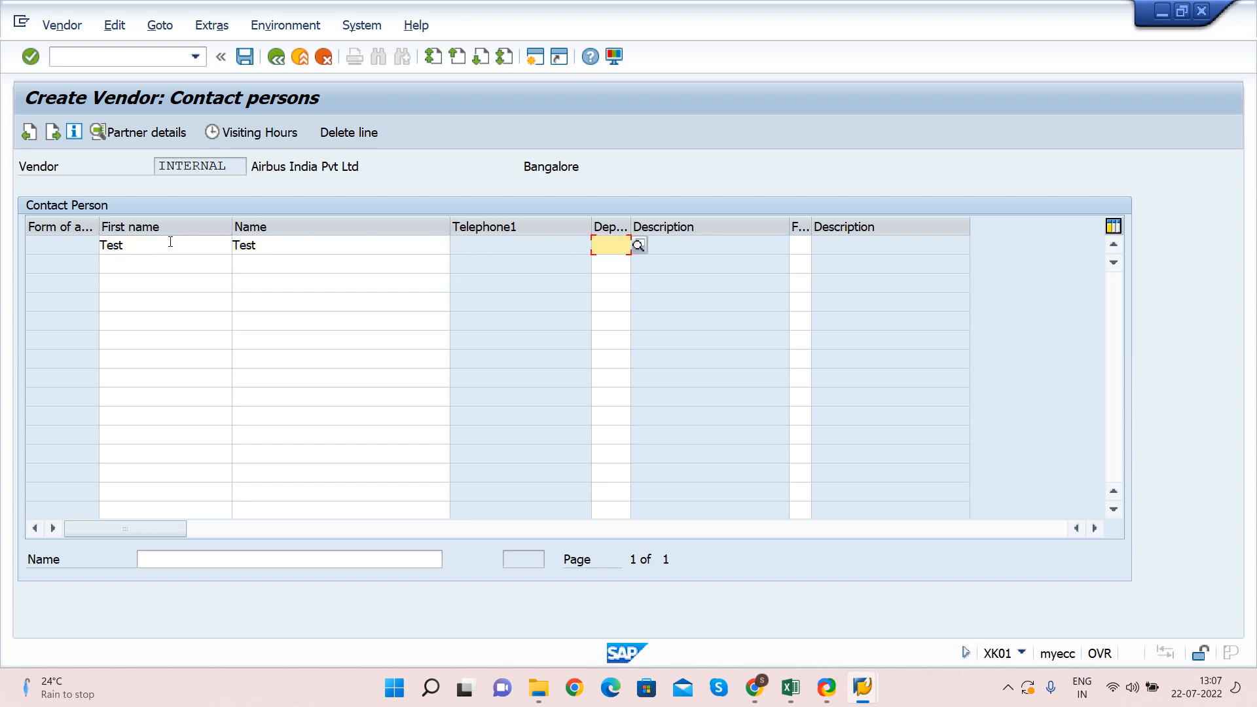
pyautogui.click(640, 248)
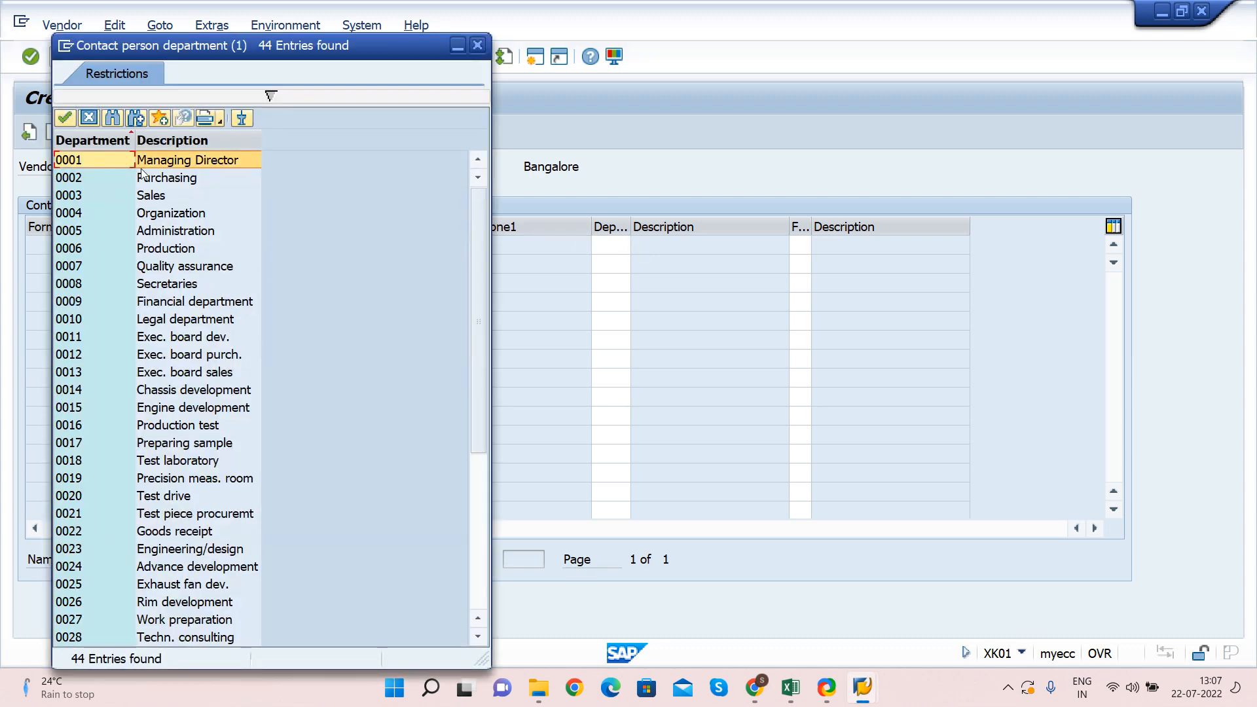
pyautogui.moveTo(251, 44); pyautogui.dragTo(417, 41)
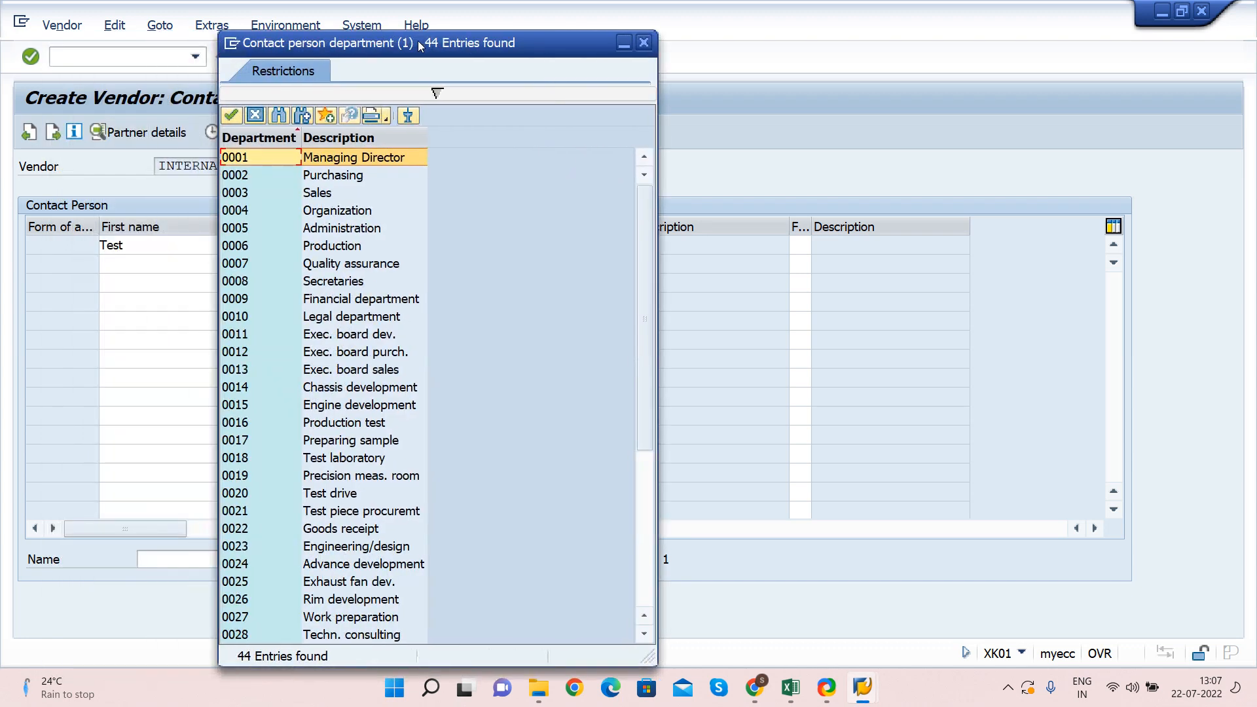
pyautogui.click(259, 194)
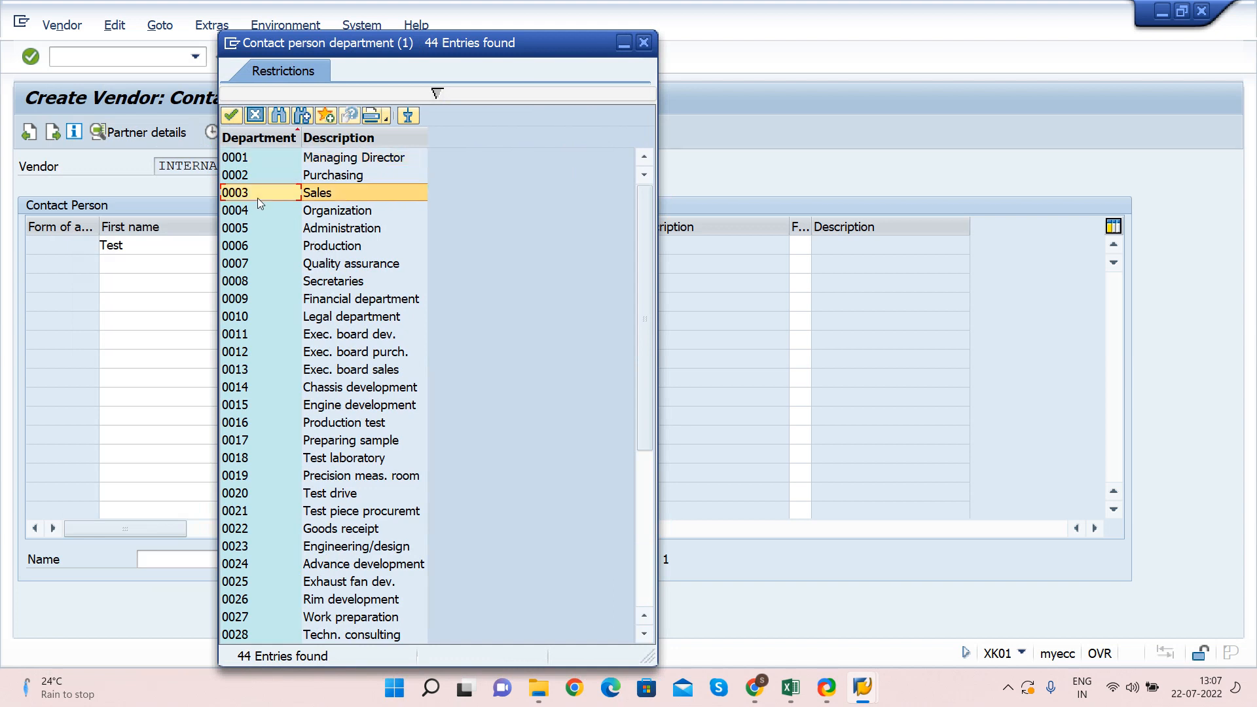
pyautogui.doubleClick(325, 194)
# Give the contact function 03 Head of sales and continue to HPPL accounting data
pyautogui.press('Tab')
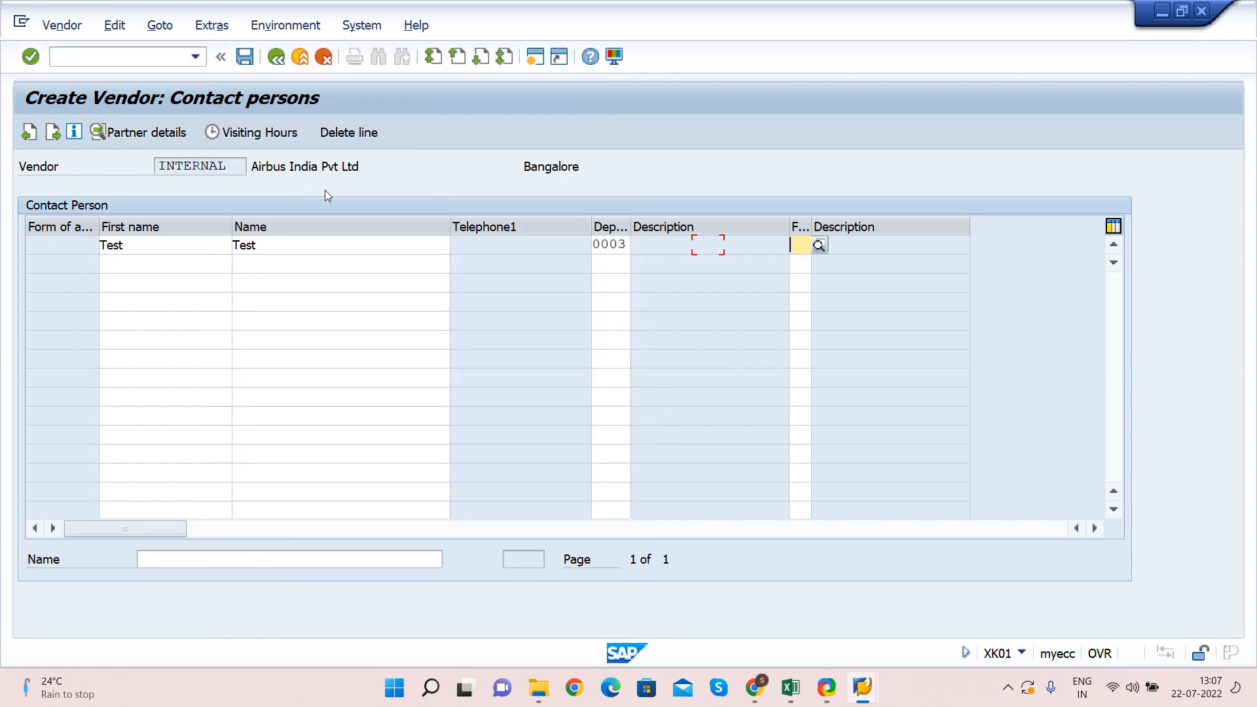
pyautogui.click(819, 245)
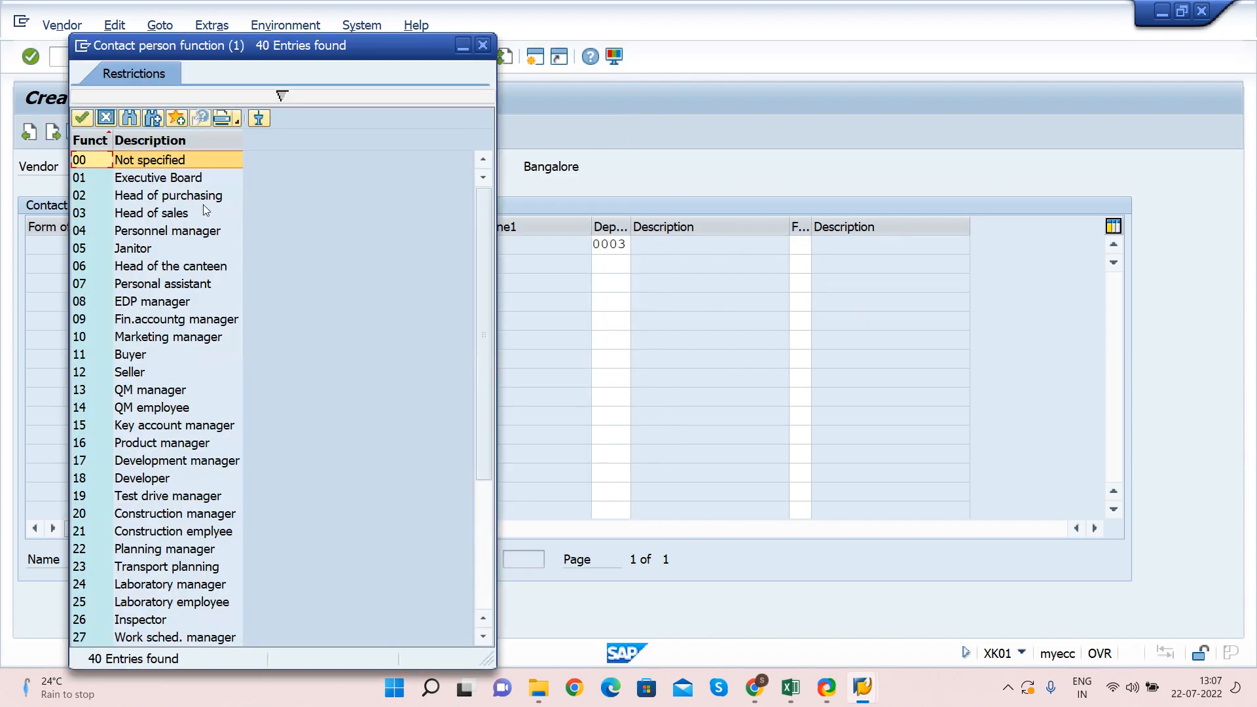
pyautogui.doubleClick(148, 215)
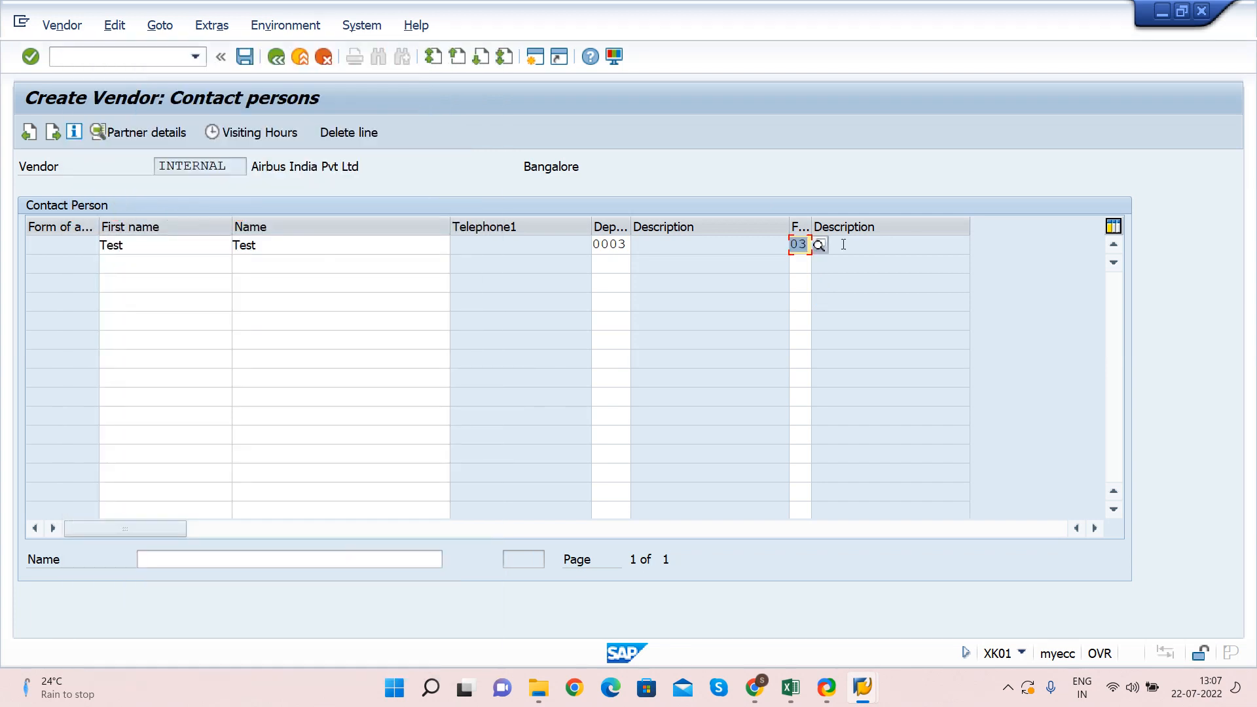
pyautogui.press('Return')
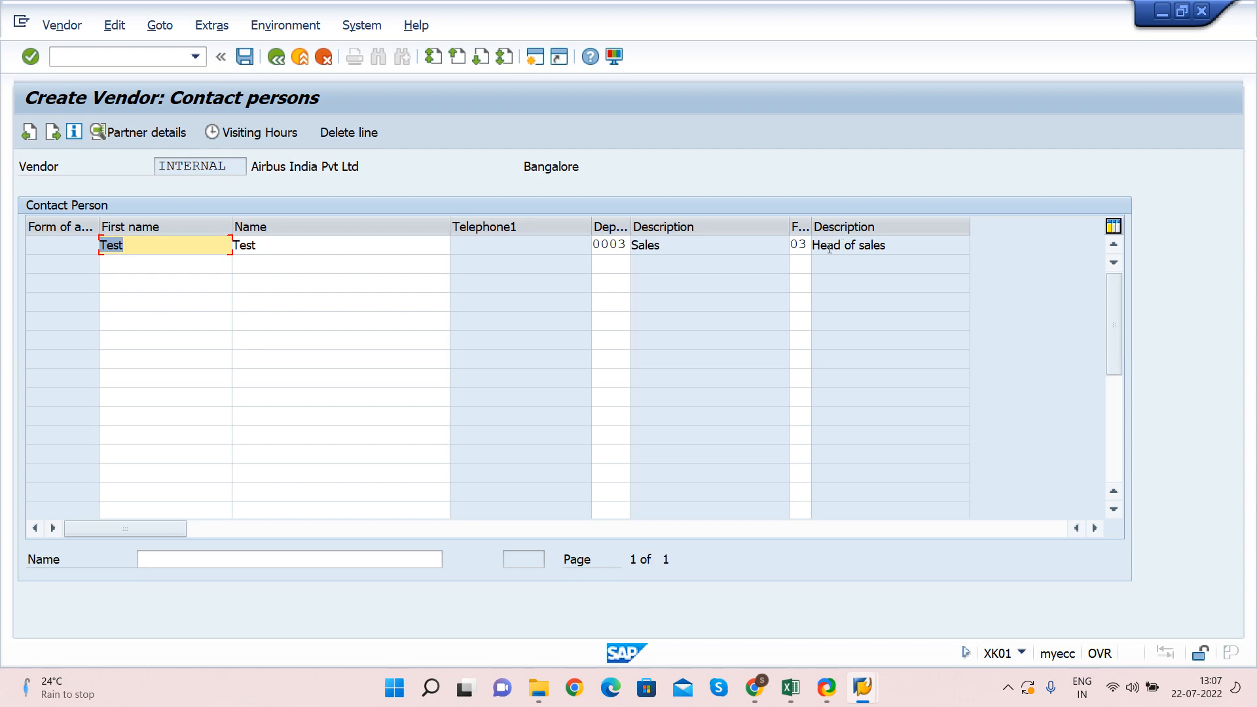
pyautogui.moveTo(817, 244); pyautogui.dragTo(905, 241)
pyautogui.click(906, 241)
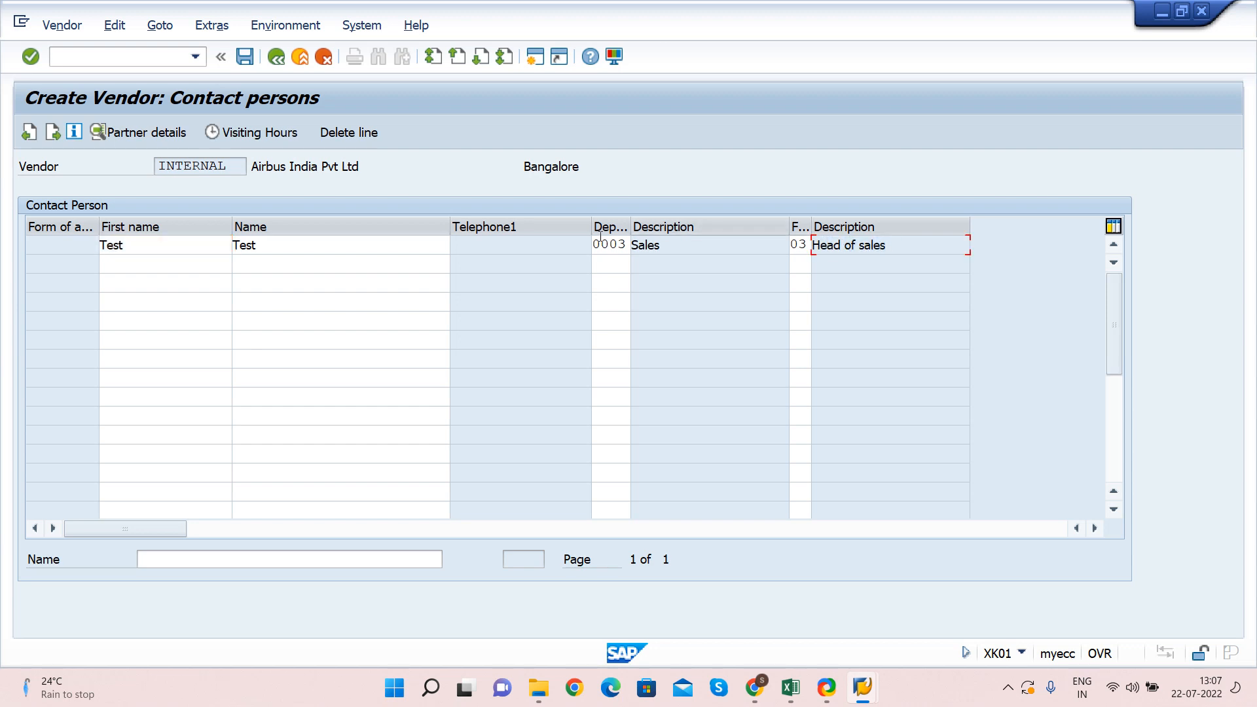
pyautogui.click(307, 246)
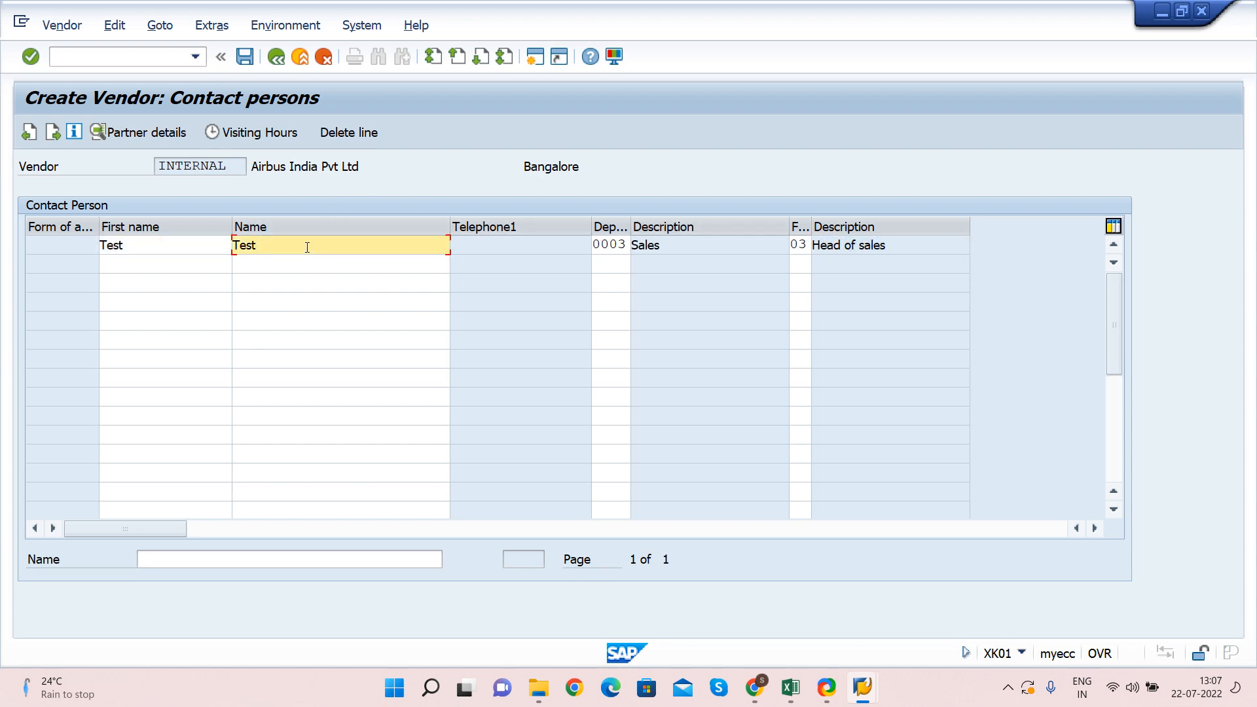
pyautogui.press('Return')
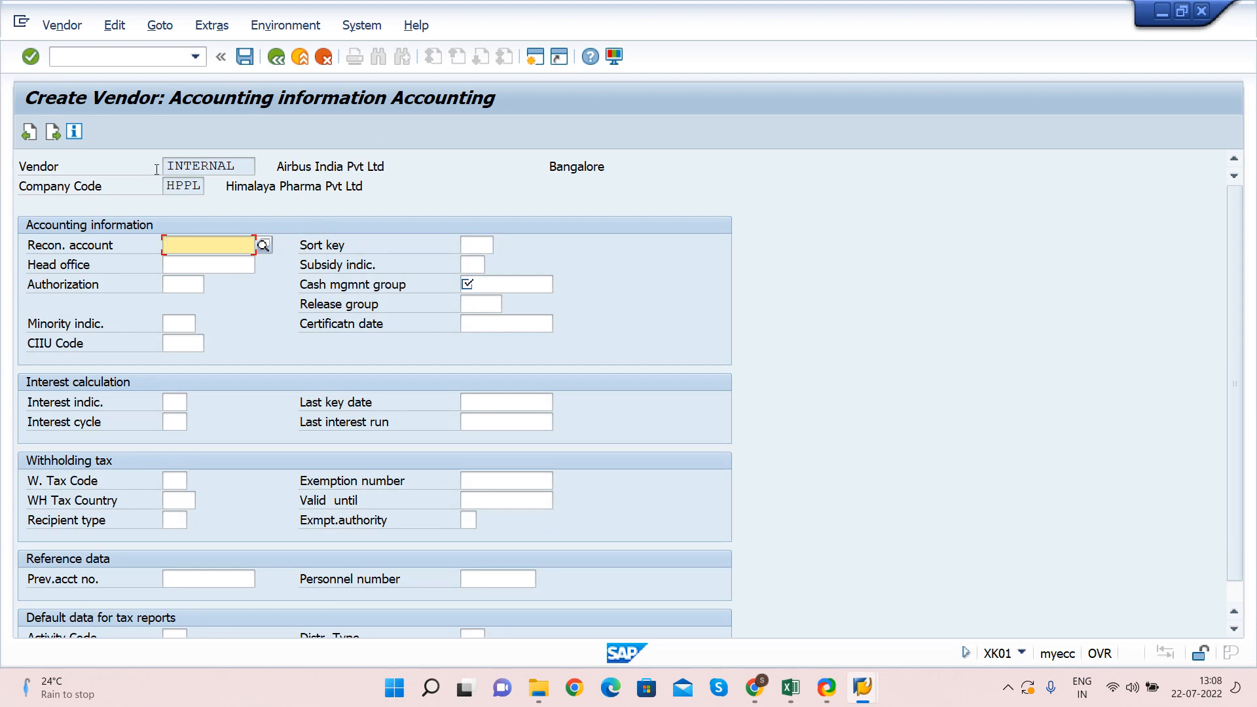
# Check company code HPPL and the empty Recon. account field, then switch to the pre-requisition workbook
pyautogui.click(26, 186)
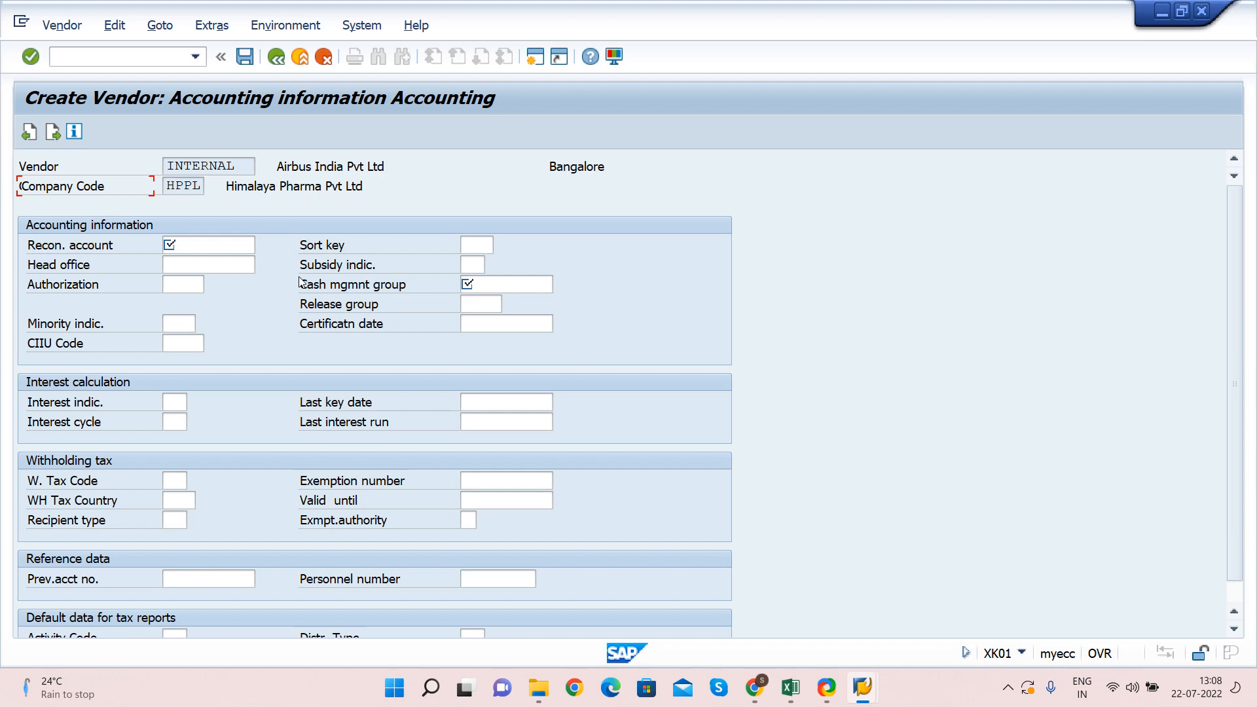
pyautogui.click(170, 190)
pyautogui.click(252, 246)
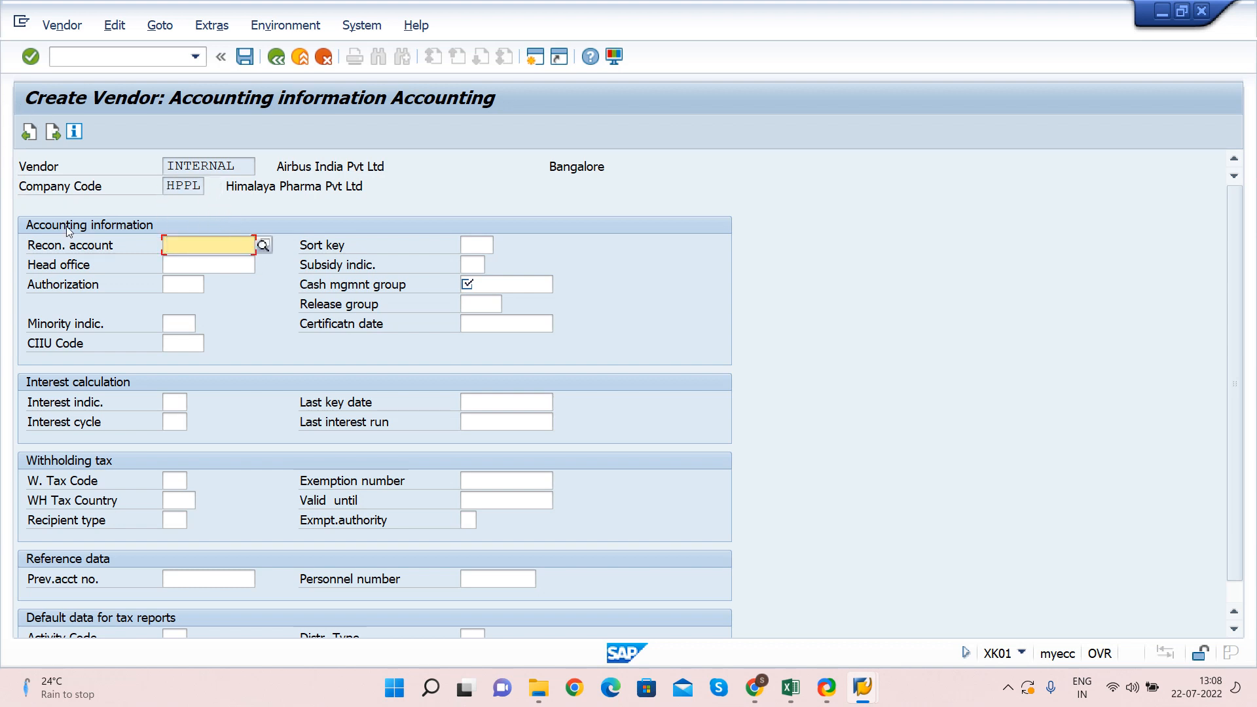
pyautogui.moveTo(29, 247); pyautogui.dragTo(132, 253)
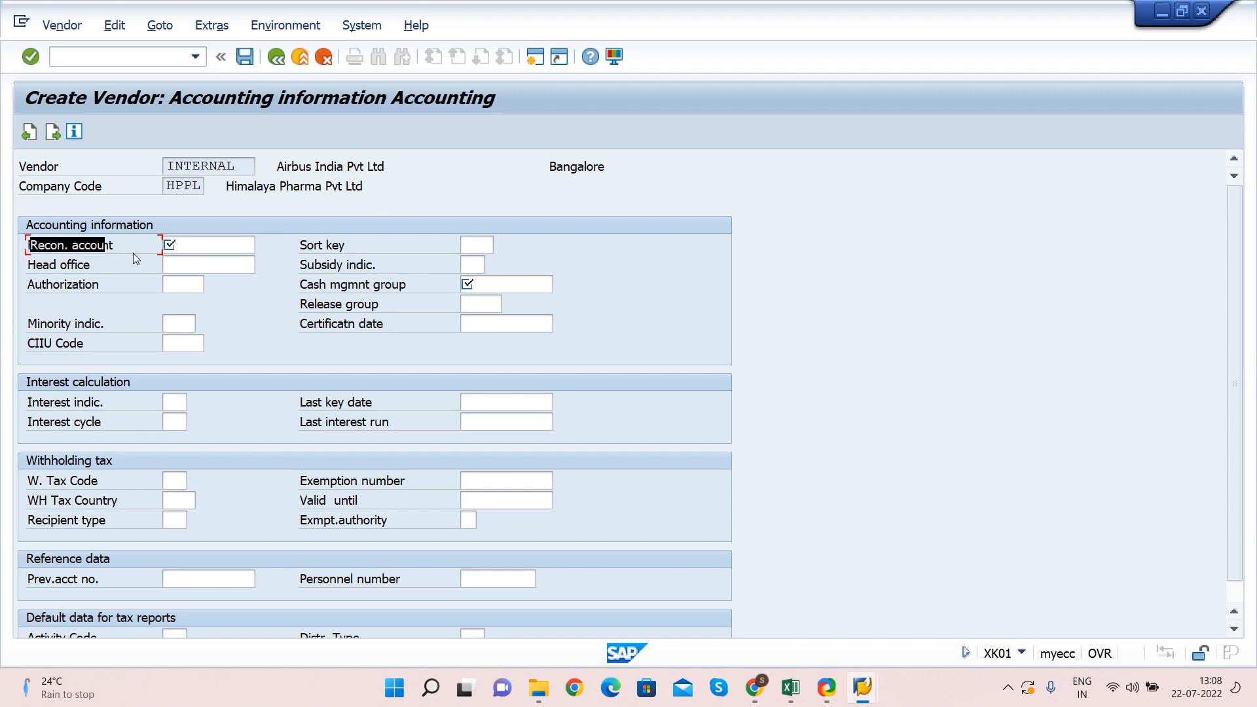
pyautogui.click(192, 241)
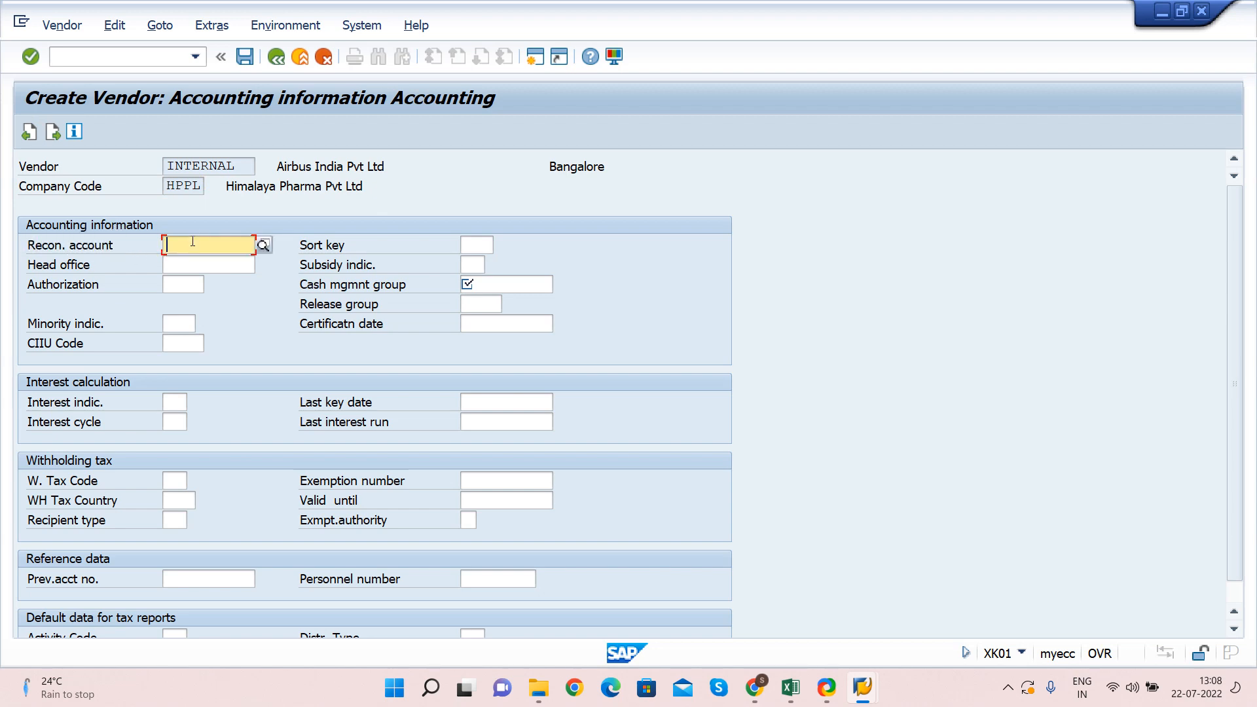
pyautogui.hotkey('alt', 'Tab')
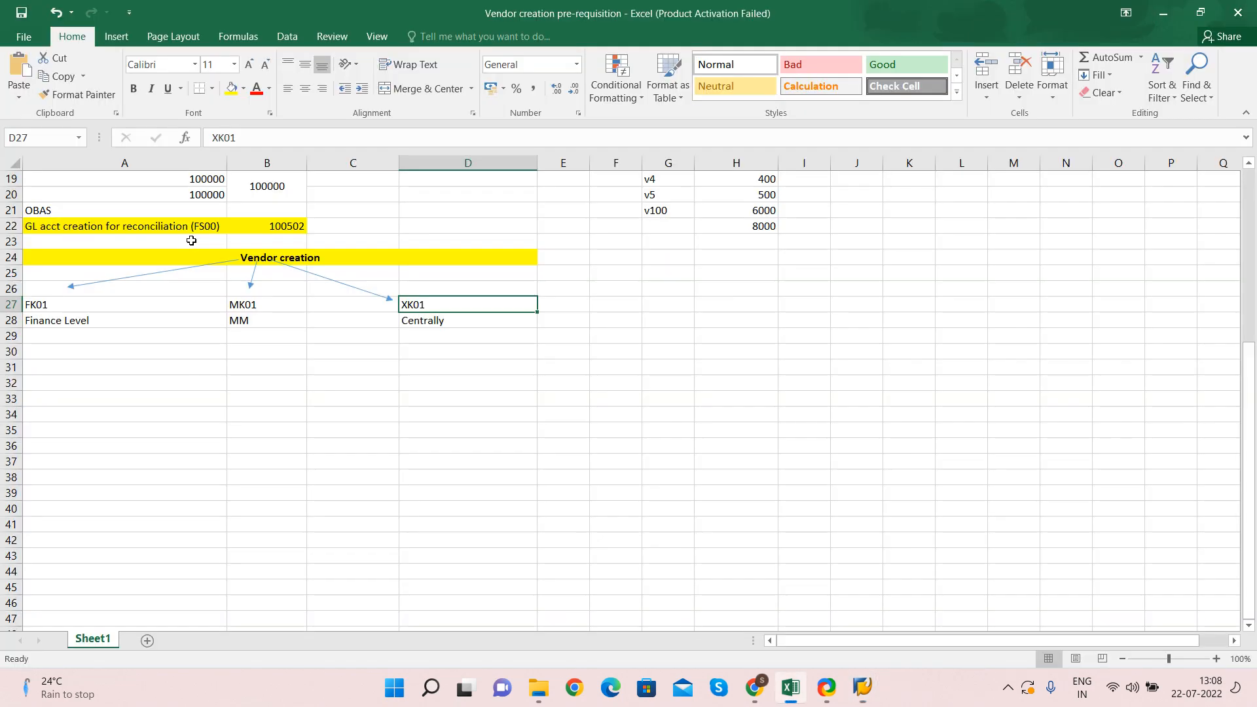
# Copy GL account 100502 from the Excel sheet into Recon. account, correcting a wrong paste
pyautogui.scroll(4, 313, 345)
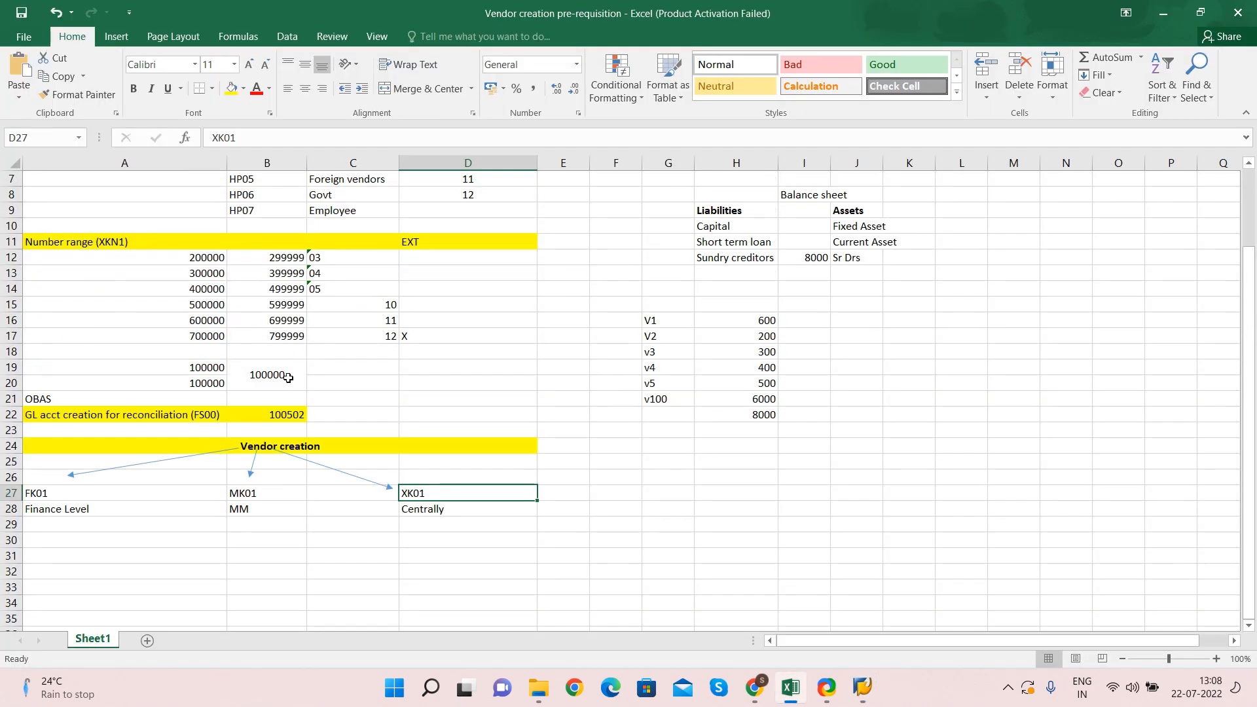
pyautogui.click(276, 415)
pyautogui.hotkey('alt', 'Tab')
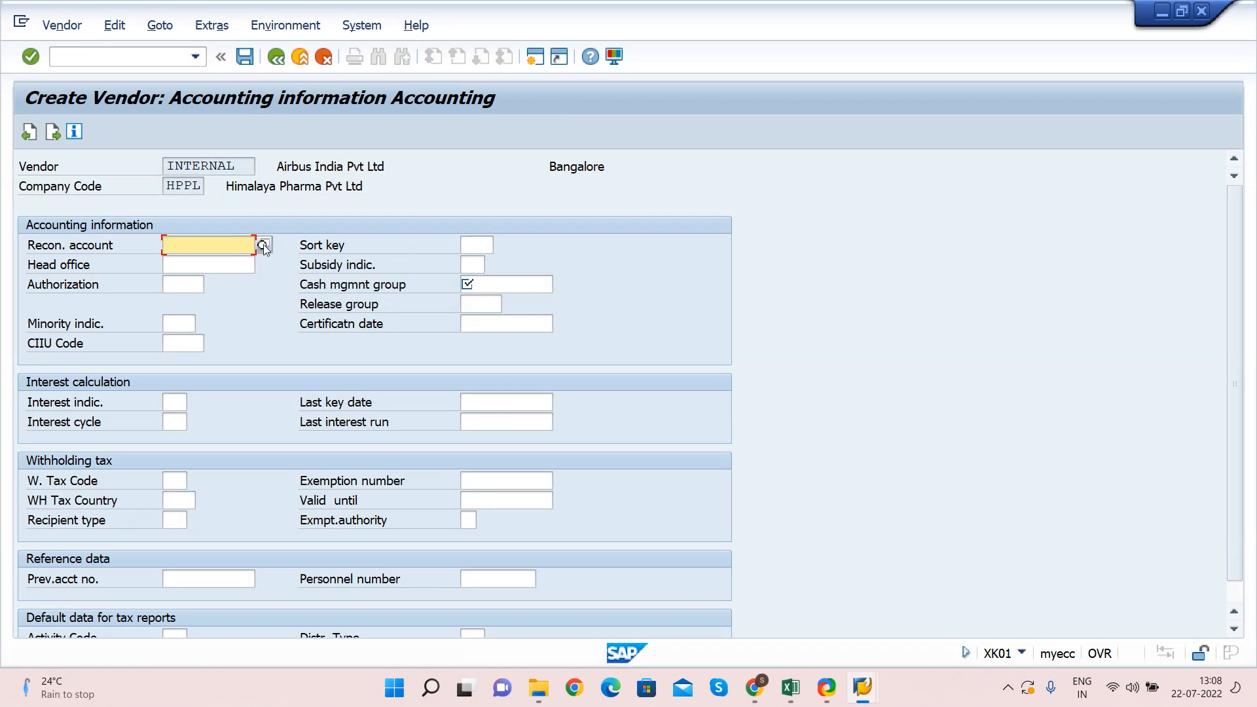
pyautogui.write('Recon. acc')
pyautogui.press('Tab')
pyautogui.hotkey('shift', 'Tab')
pyautogui.press('BackSpace')
pyautogui.hotkey('alt', 'Tab')
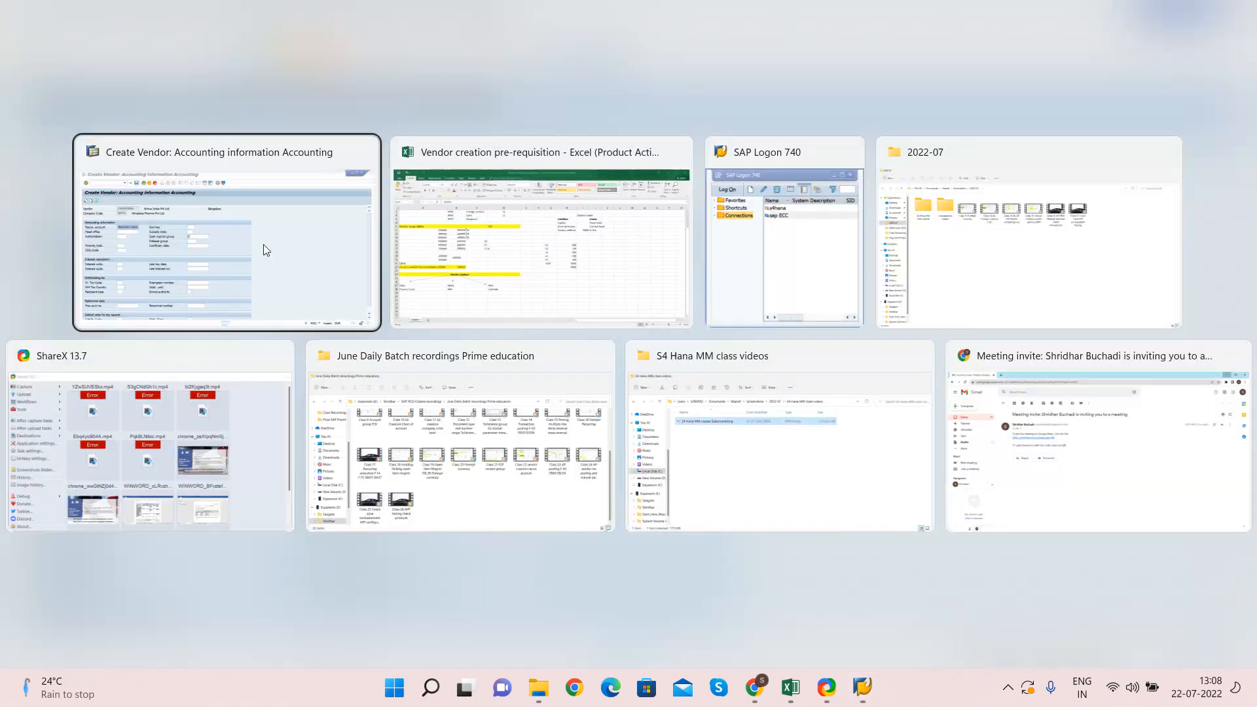
pyautogui.hotkey('alt', 'Tab')
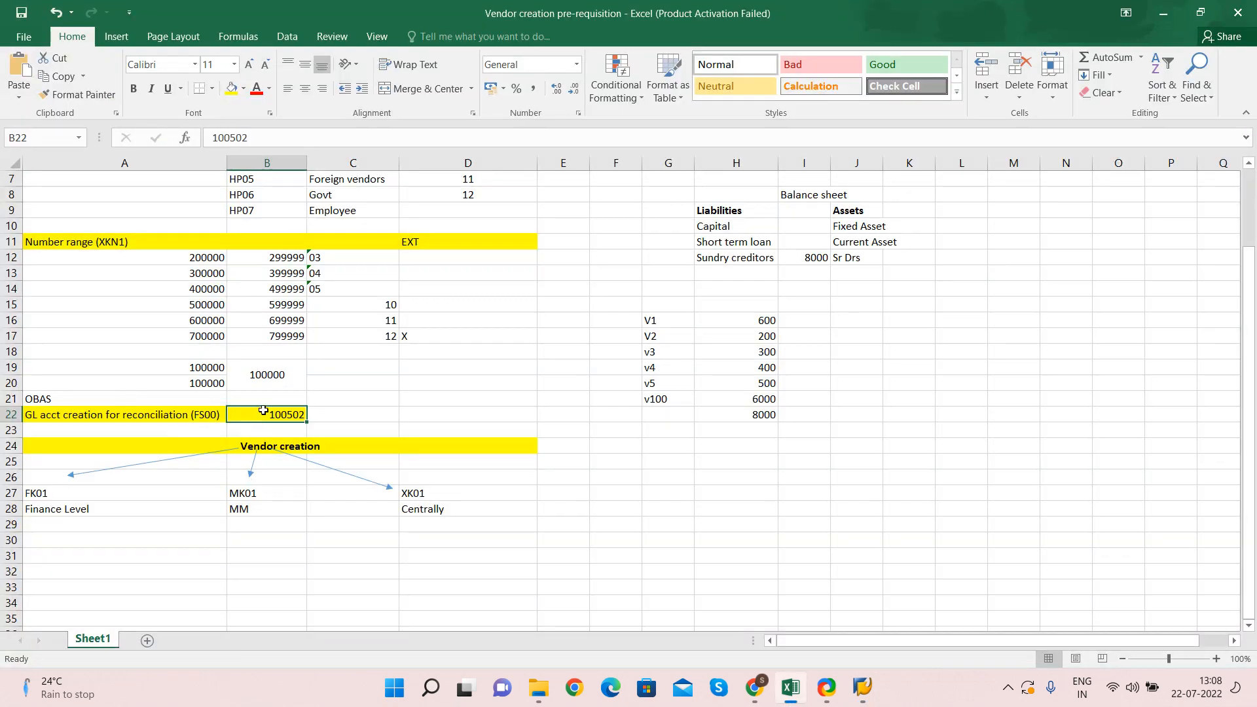
pyautogui.hotkey('ctrl', 'c')
pyautogui.hotkey('alt', 'Tab')
pyautogui.hotkey('ctrl', 'v')
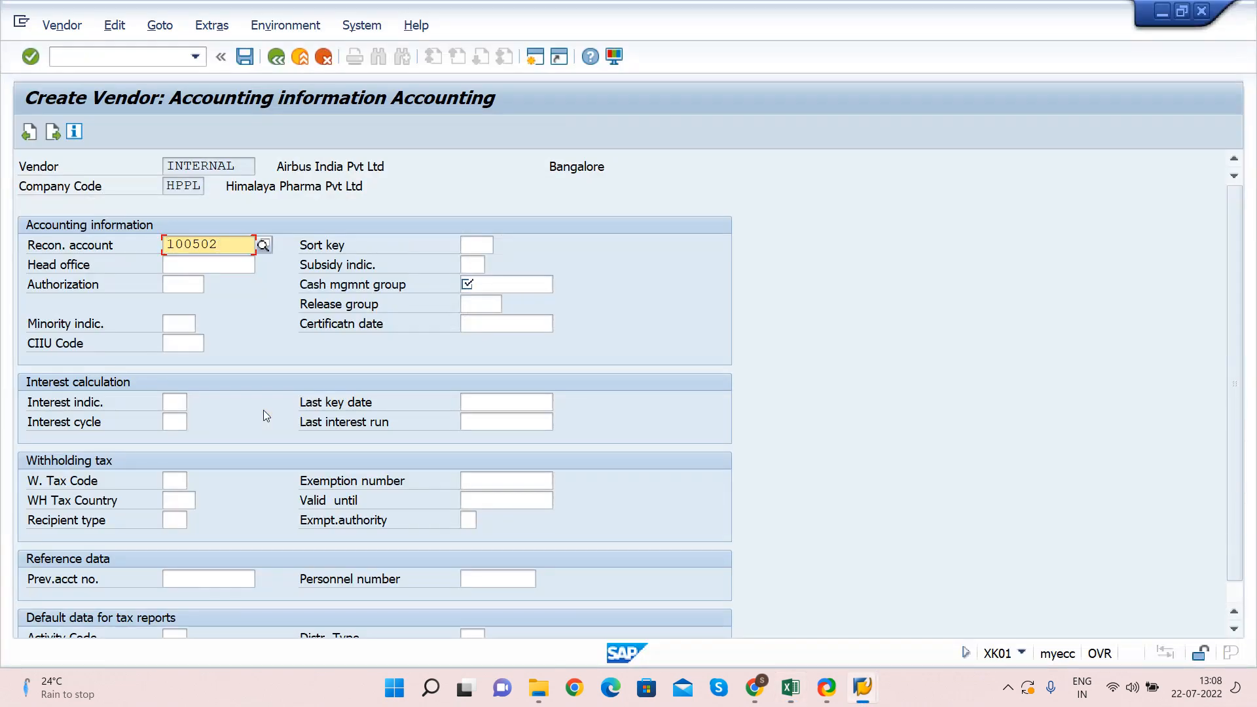
# Enter sort key 012
pyautogui.press('Tab')
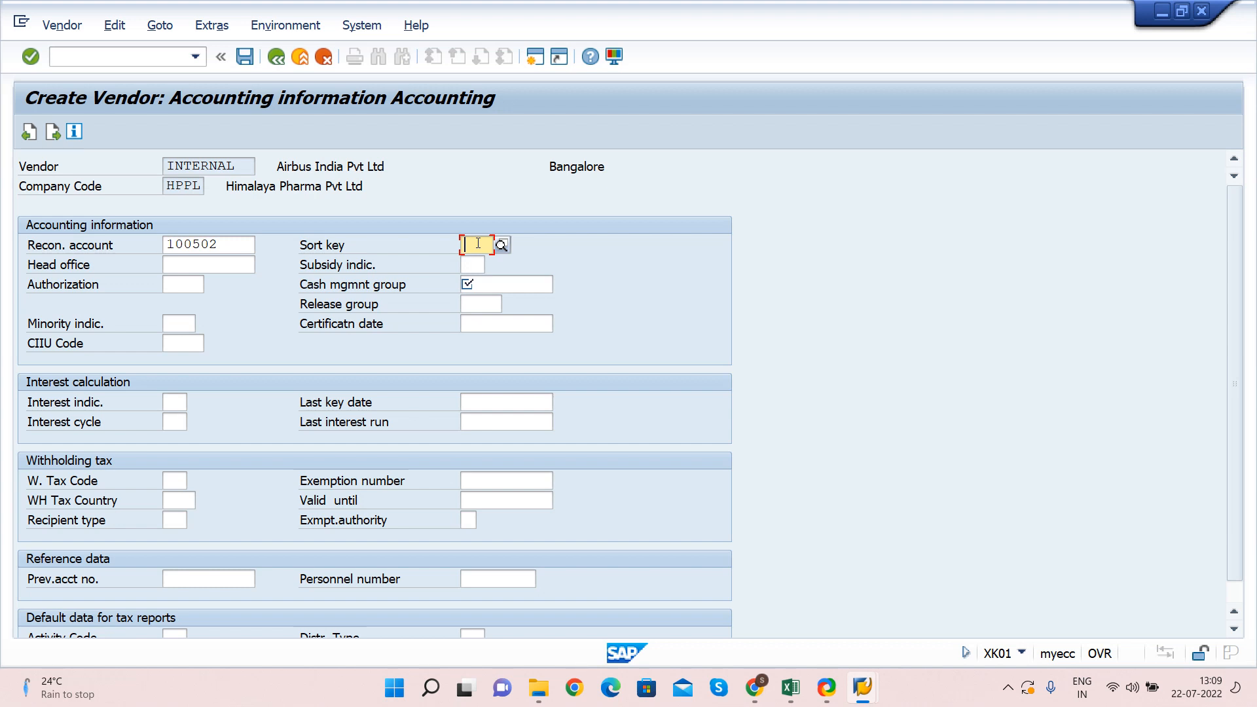
pyautogui.write('012')
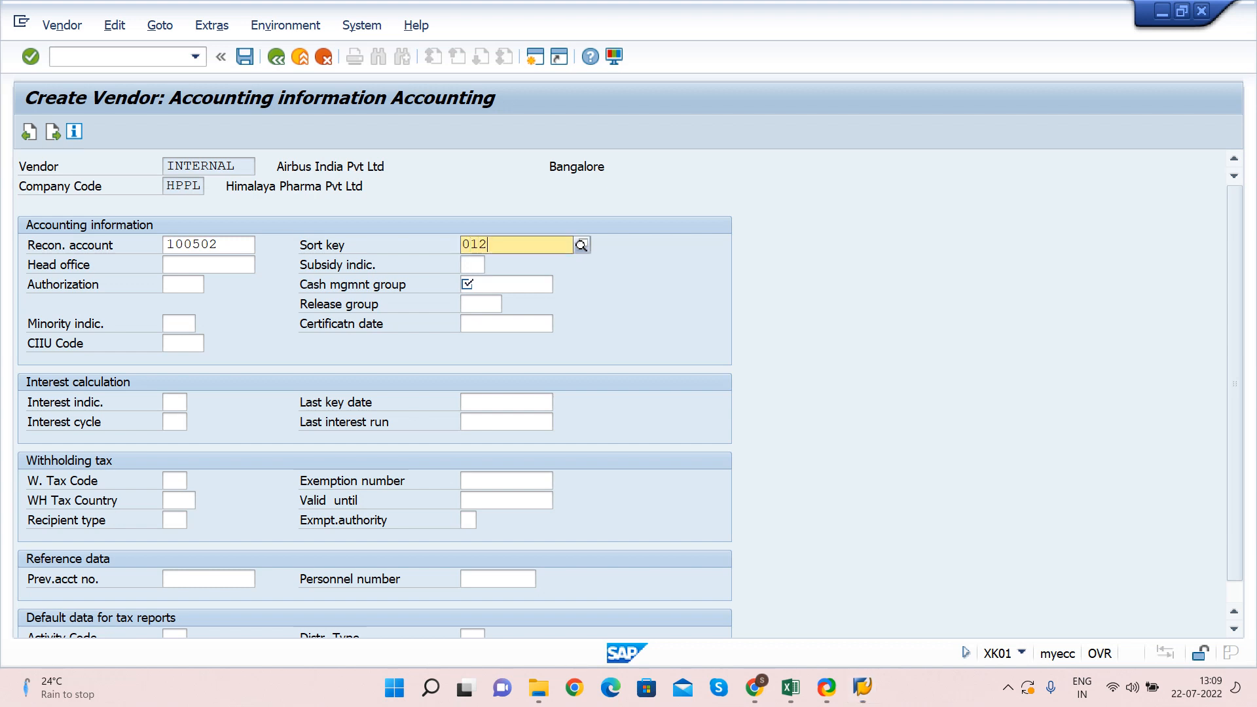
pyautogui.click(537, 289)
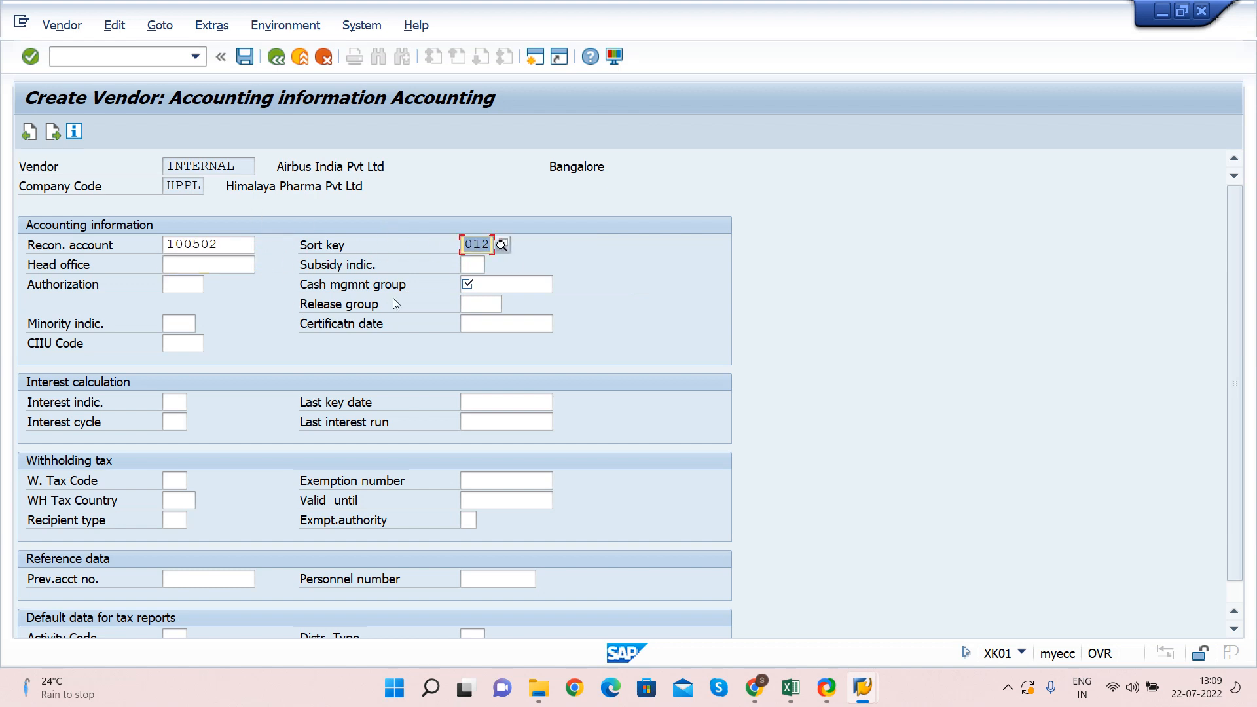
pyautogui.press('Tab')
pyautogui.press('Tab')
pyautogui.press('Tab')
pyautogui.press('Tab')
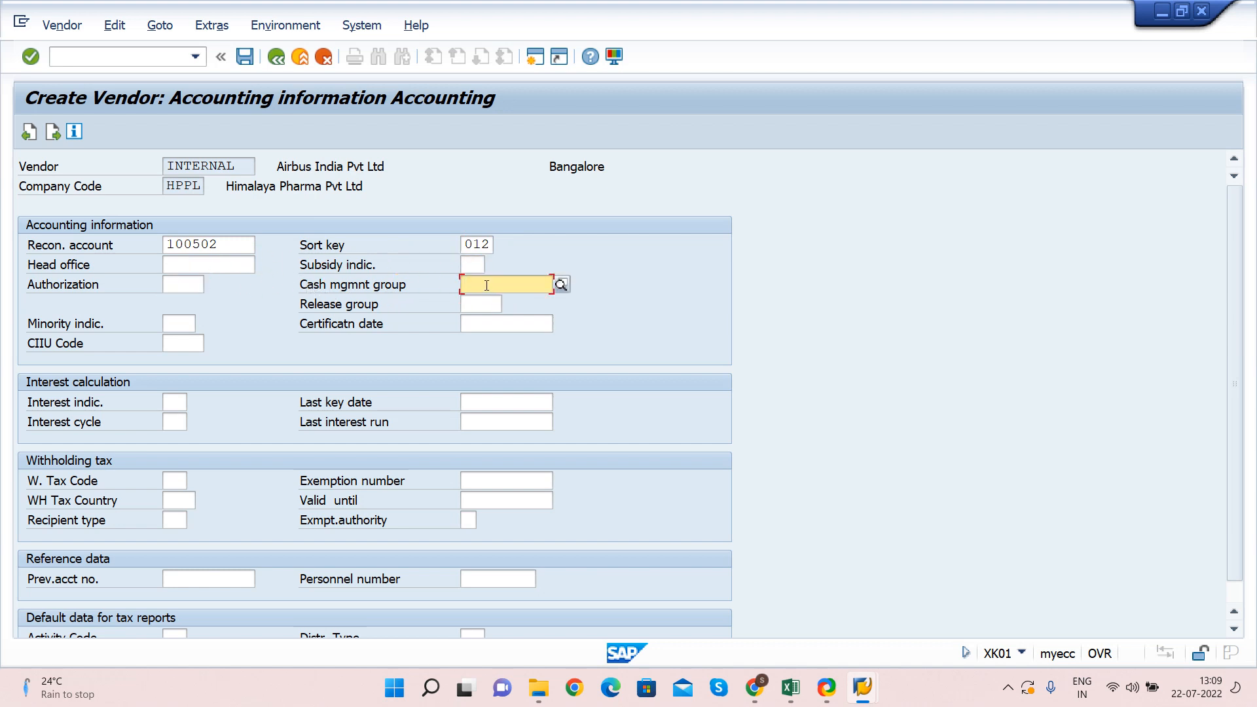
# Choose cash management group A1 Domestic payments from the list
pyautogui.click(561, 284)
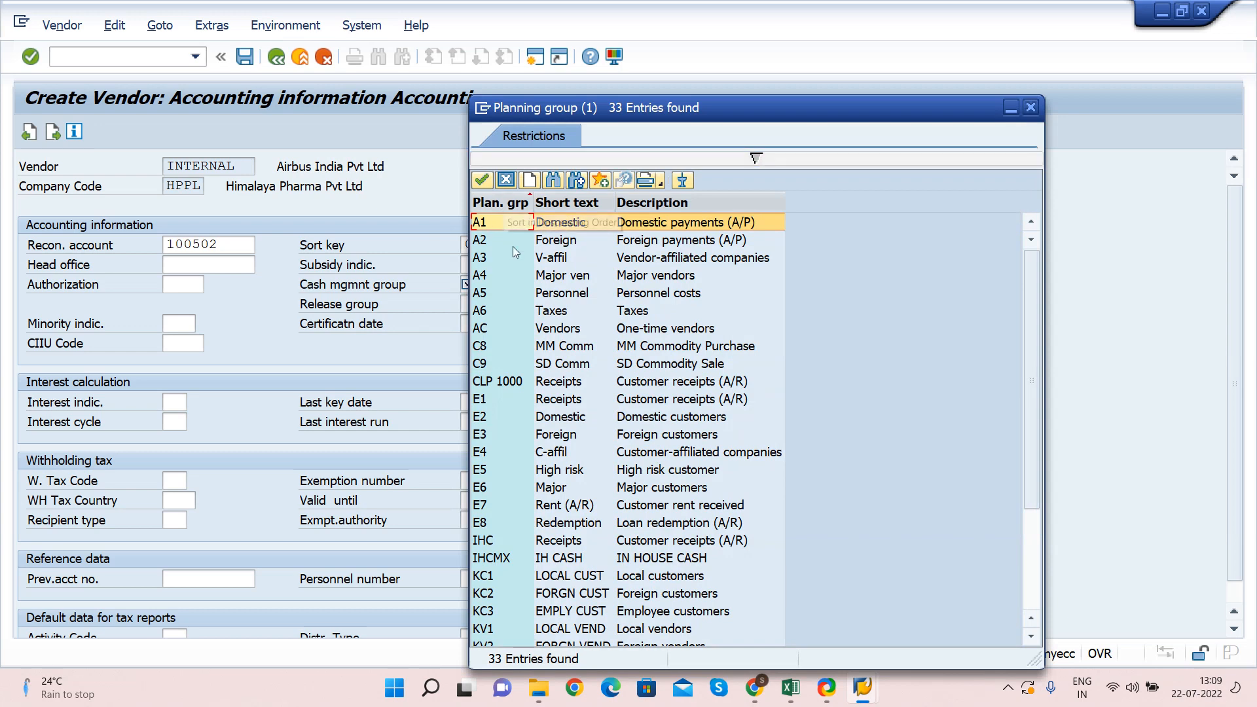
pyautogui.click(565, 226)
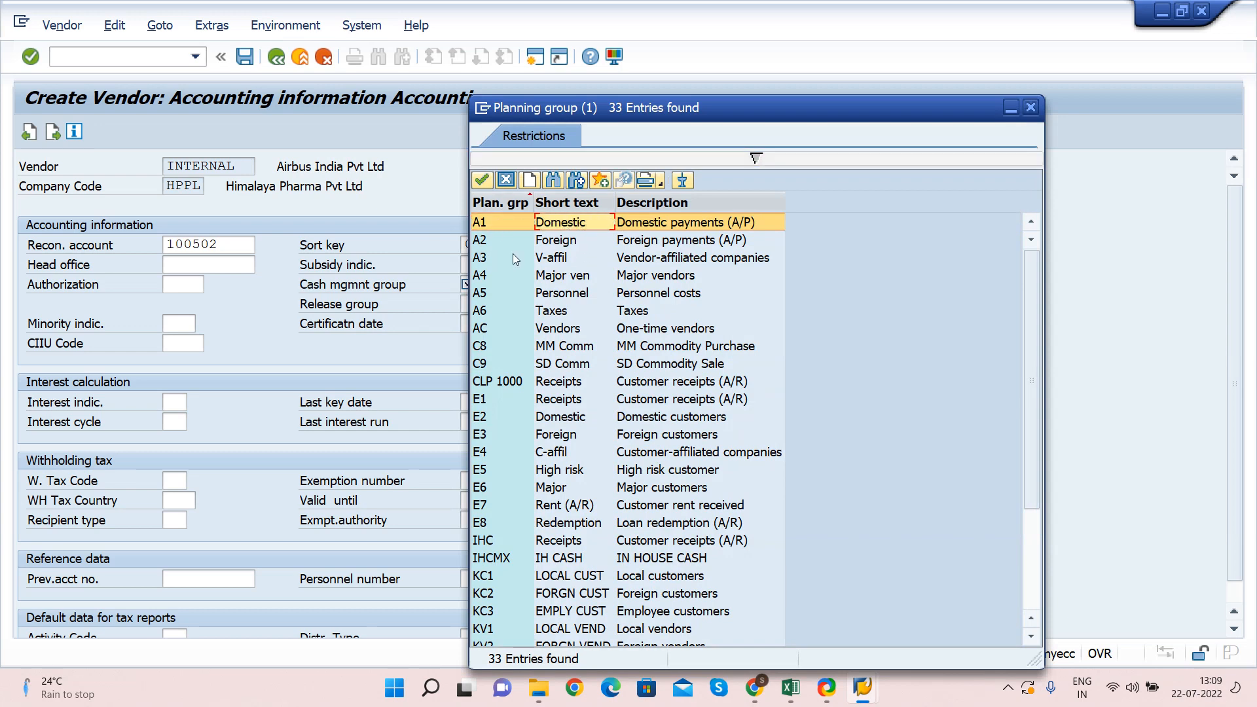
pyautogui.click(573, 241)
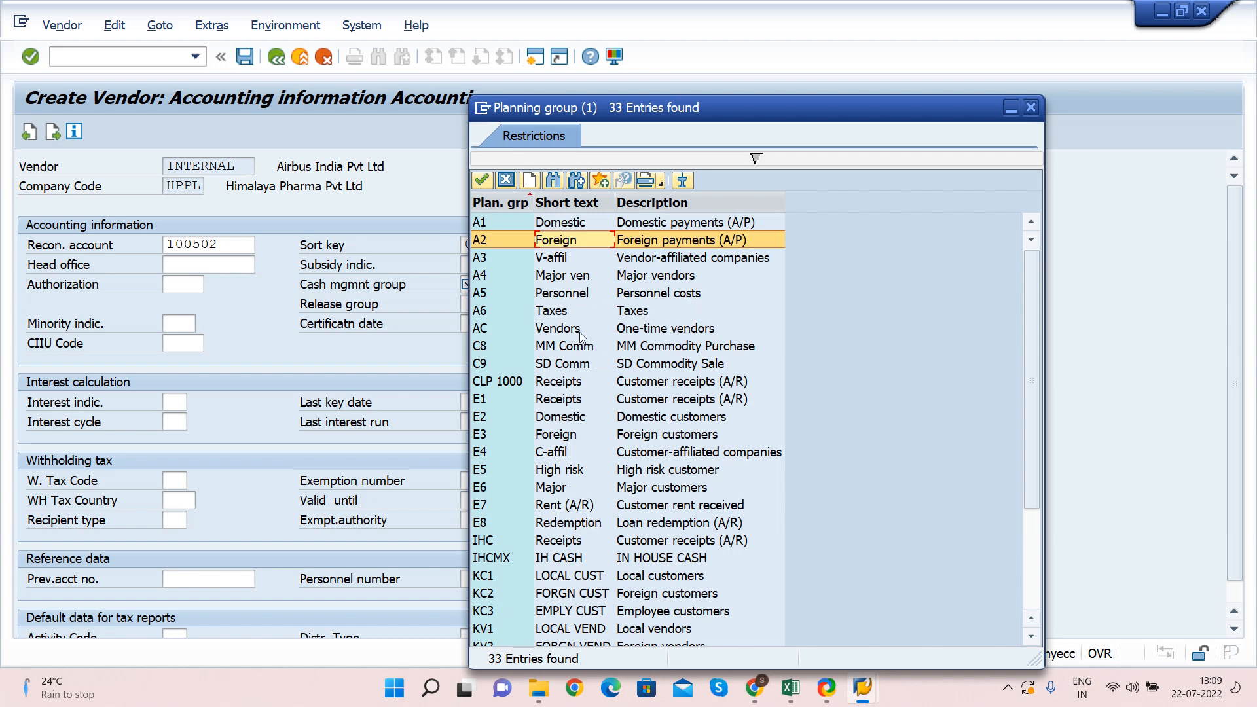
pyautogui.click(576, 223)
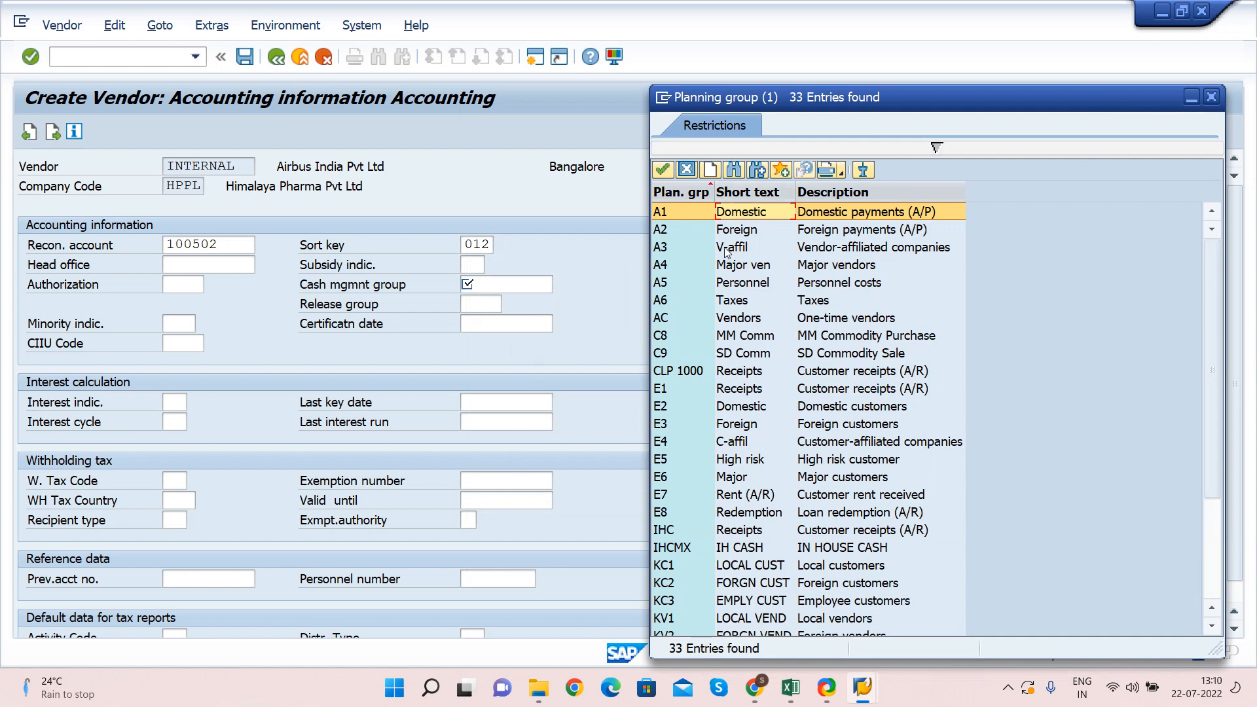
pyautogui.doubleClick(745, 214)
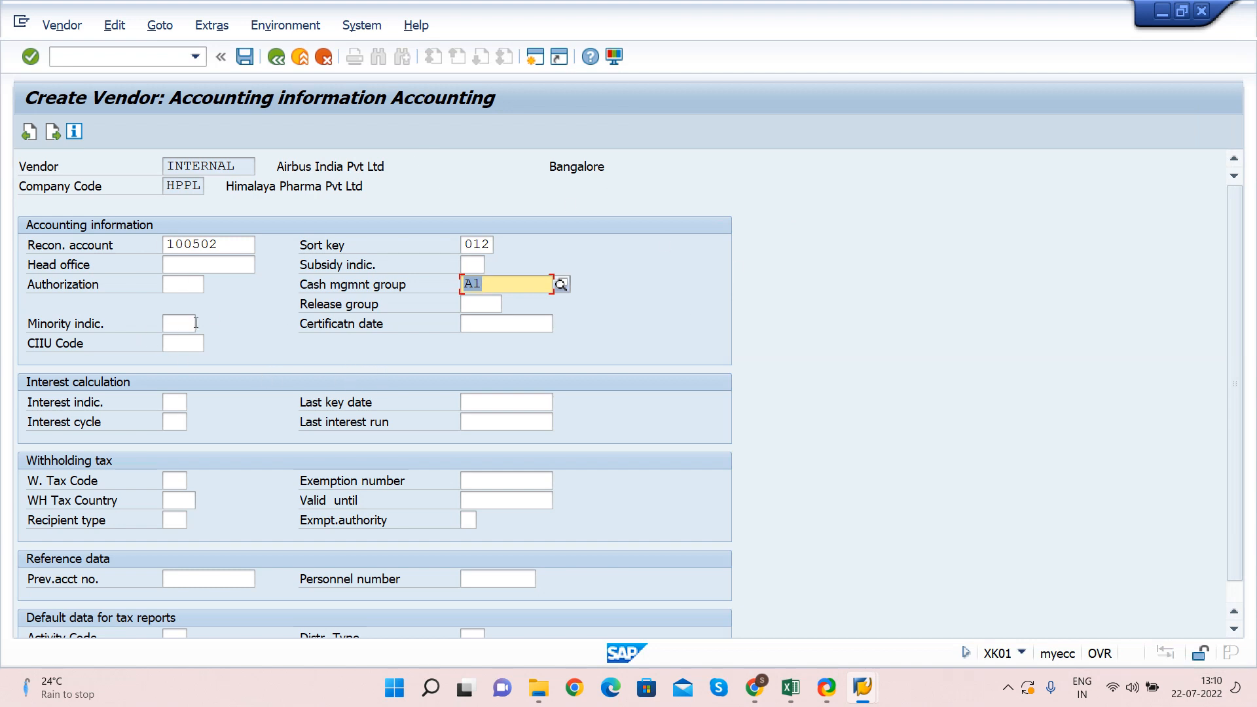
# Review the authorization, CIIU code, certificate date and minority indicator fields
pyautogui.click(186, 288)
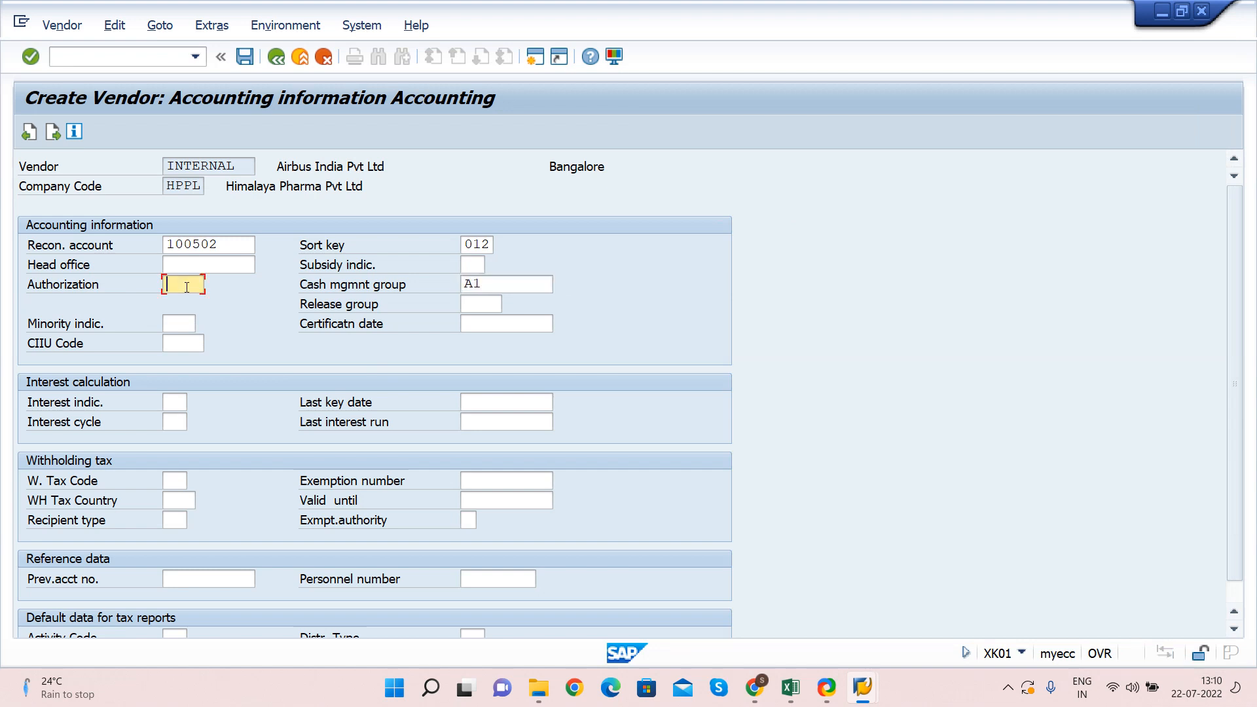
pyautogui.press('Tab')
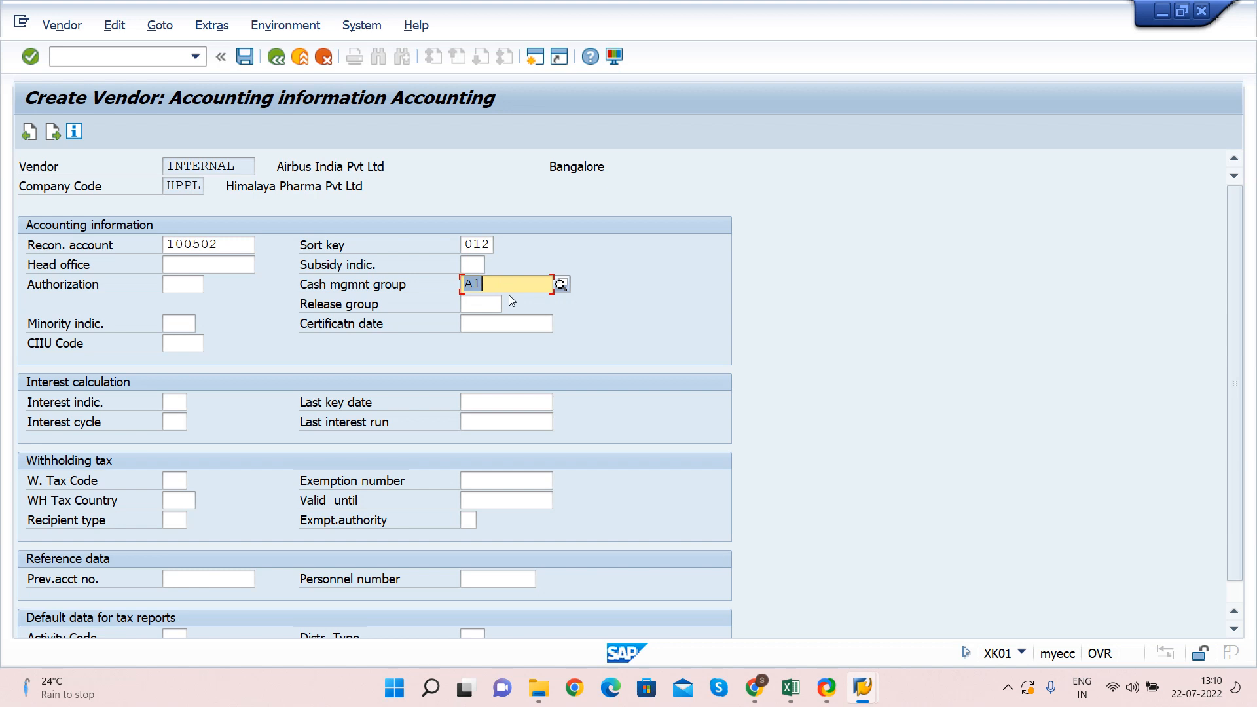
pyautogui.hotkey('shift', 'Tab')
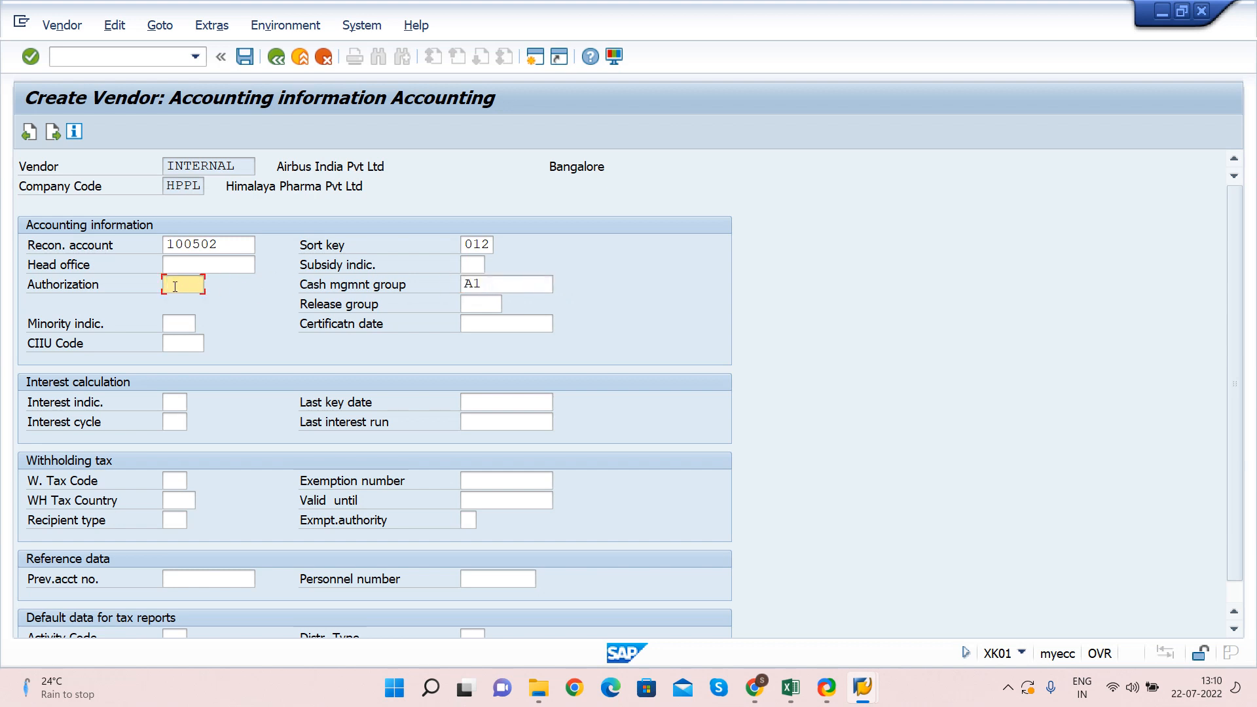
pyautogui.press('Tab')
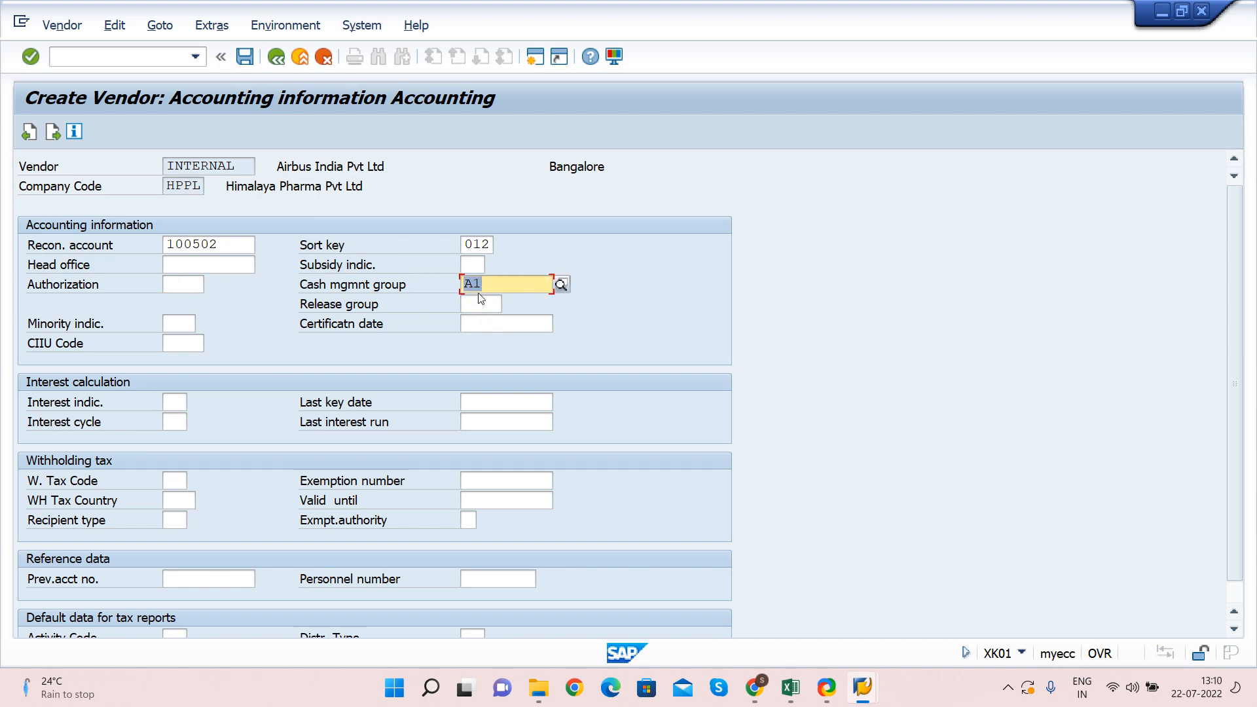
pyautogui.click(189, 344)
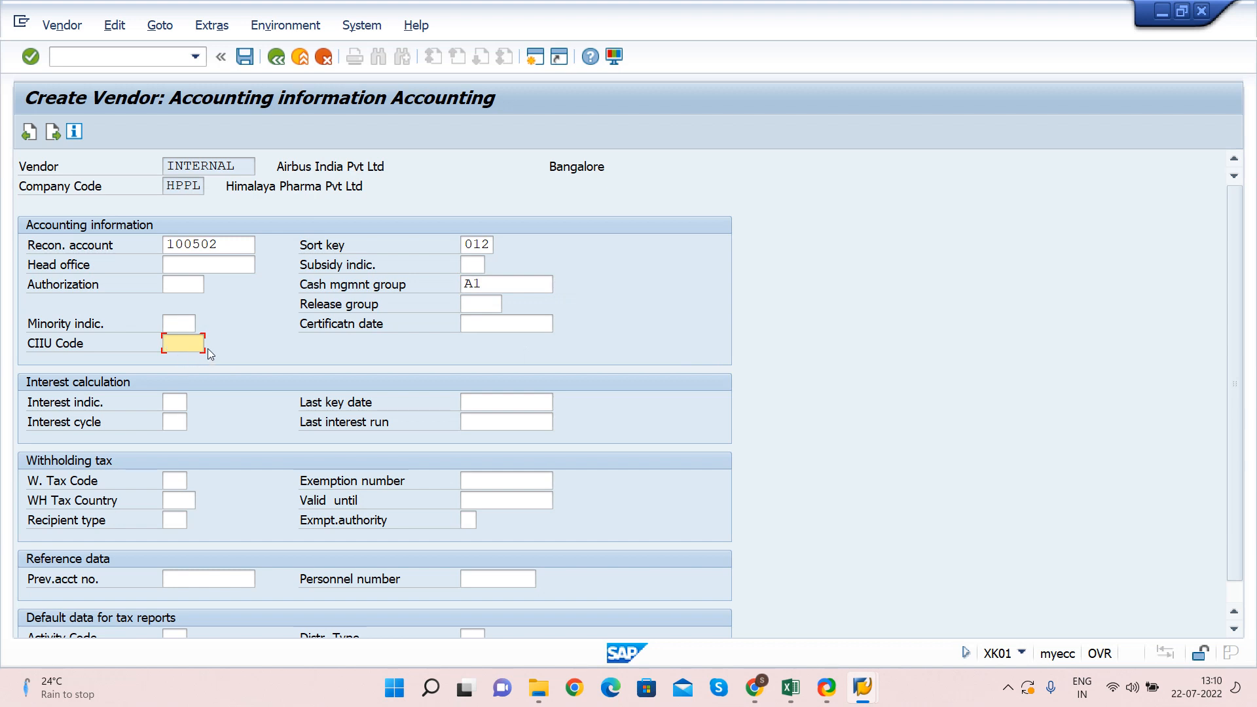
pyautogui.hotkey('shift', 'Tab')
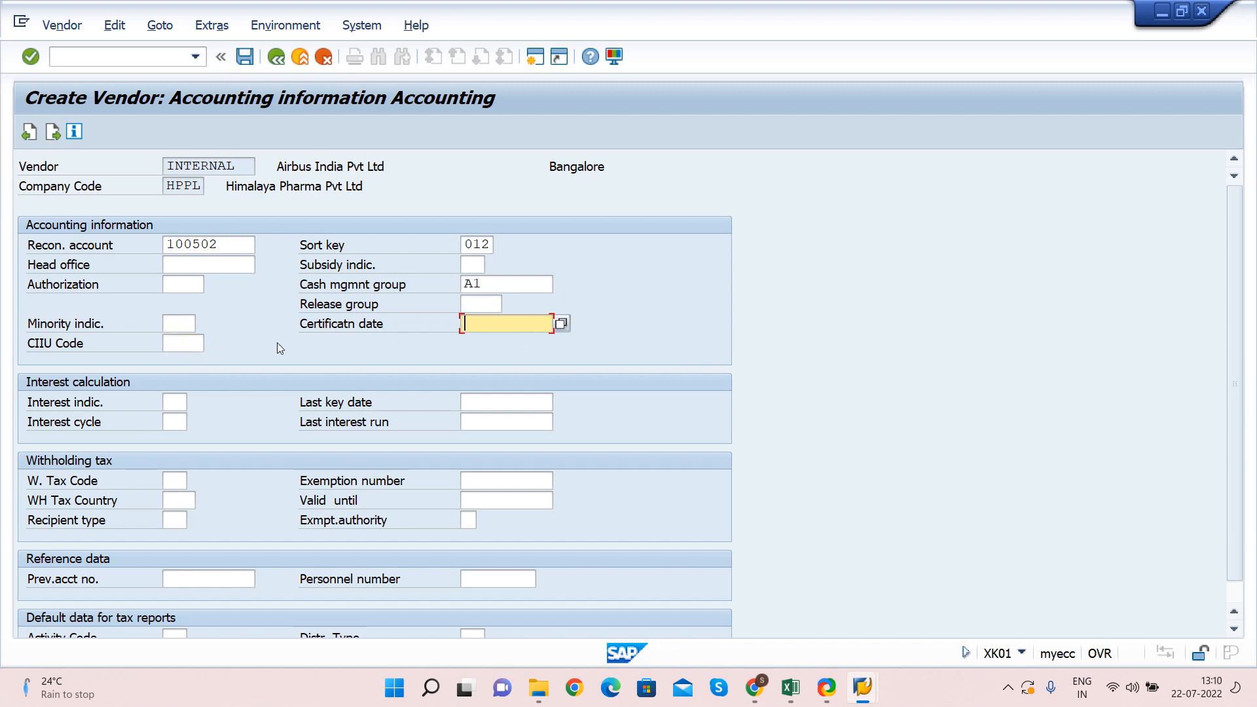
pyautogui.hotkey('shift', 'Tab')
pyautogui.hotkey('shift', 'Tab')
pyautogui.press('Tab')
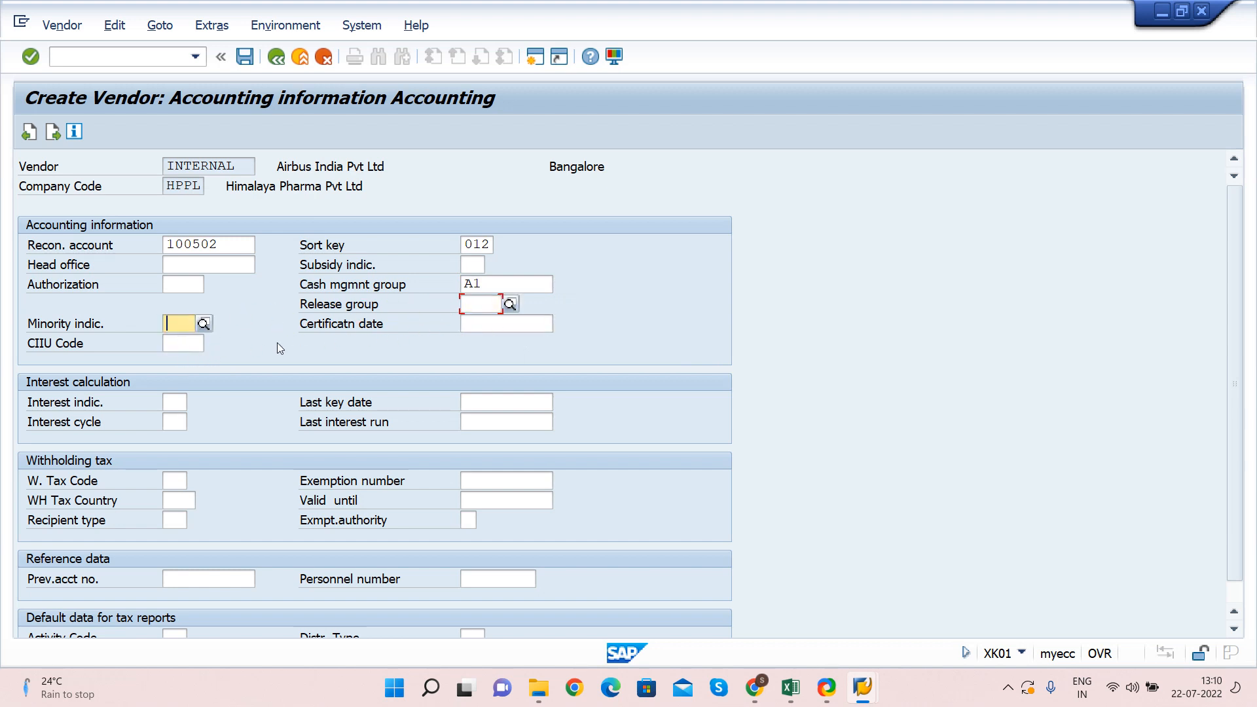
# Recheck cash management group A1 and continue to Payment transactions
pyautogui.click(502, 283)
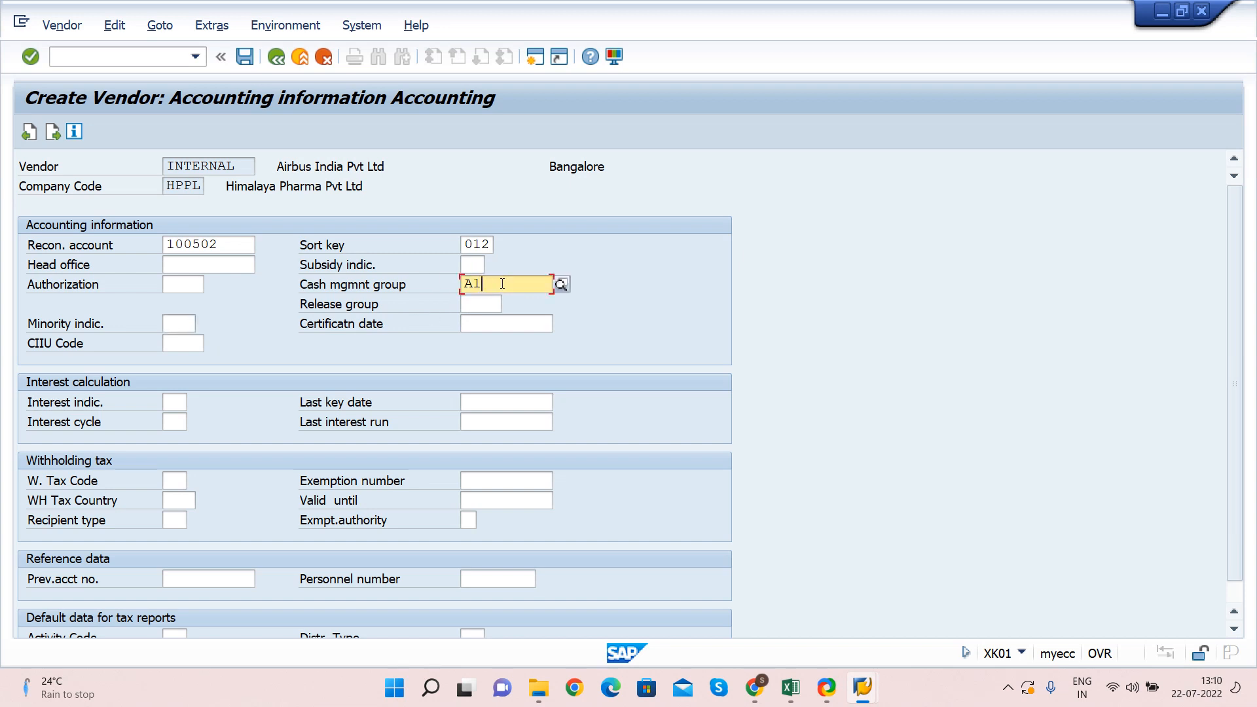
pyautogui.hotkey('shift', 'Home')
pyautogui.click(497, 283)
pyautogui.press('Tab')
pyautogui.hotkey('shift', 'Tab')
pyautogui.click(491, 285)
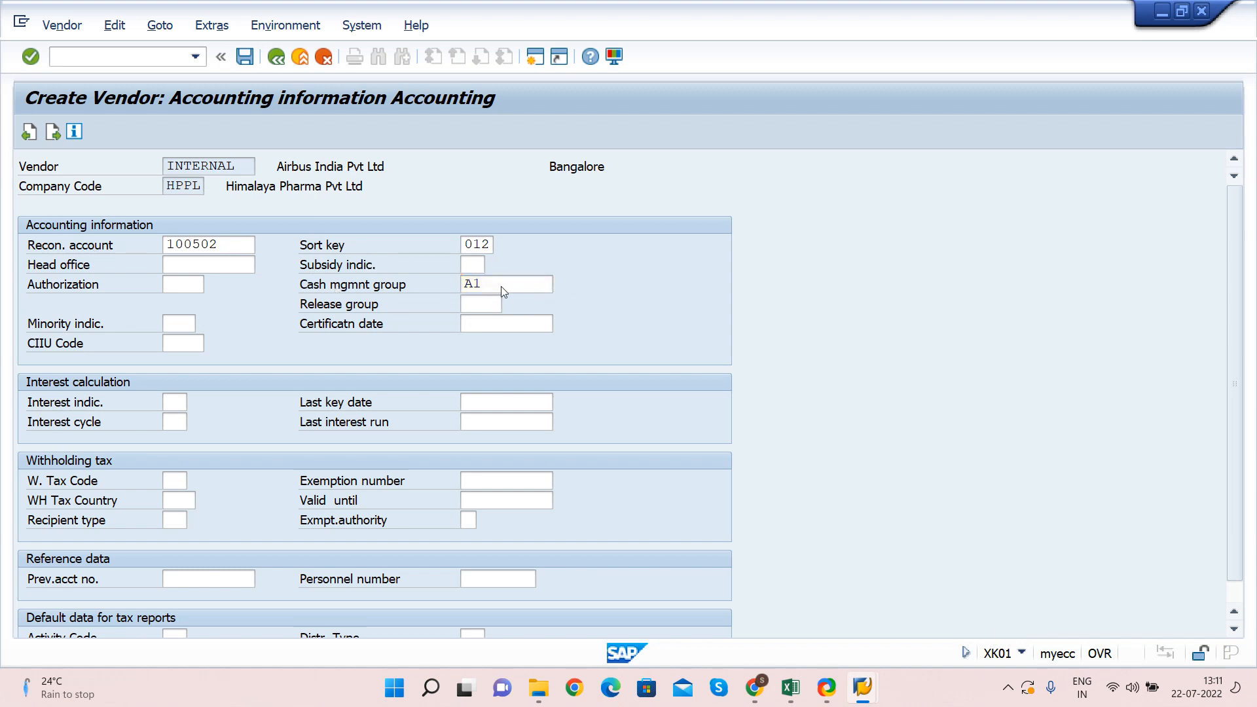
pyautogui.press('Return')
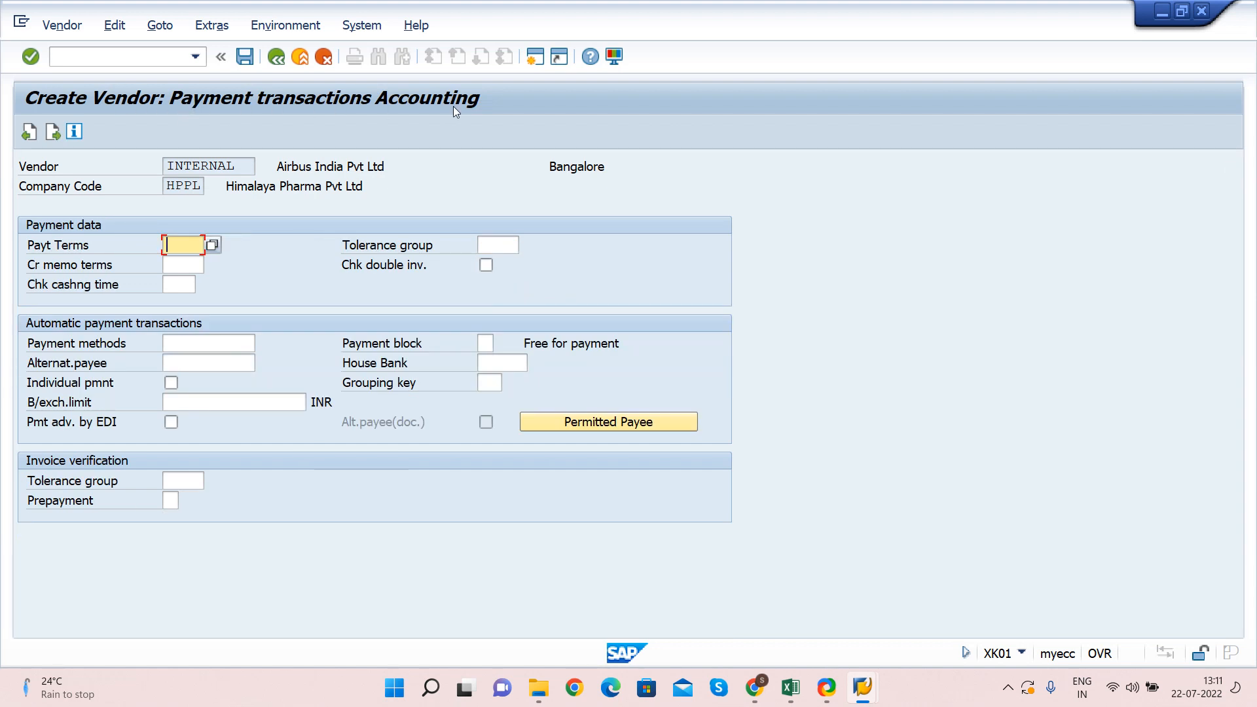
pyautogui.click(29, 248)
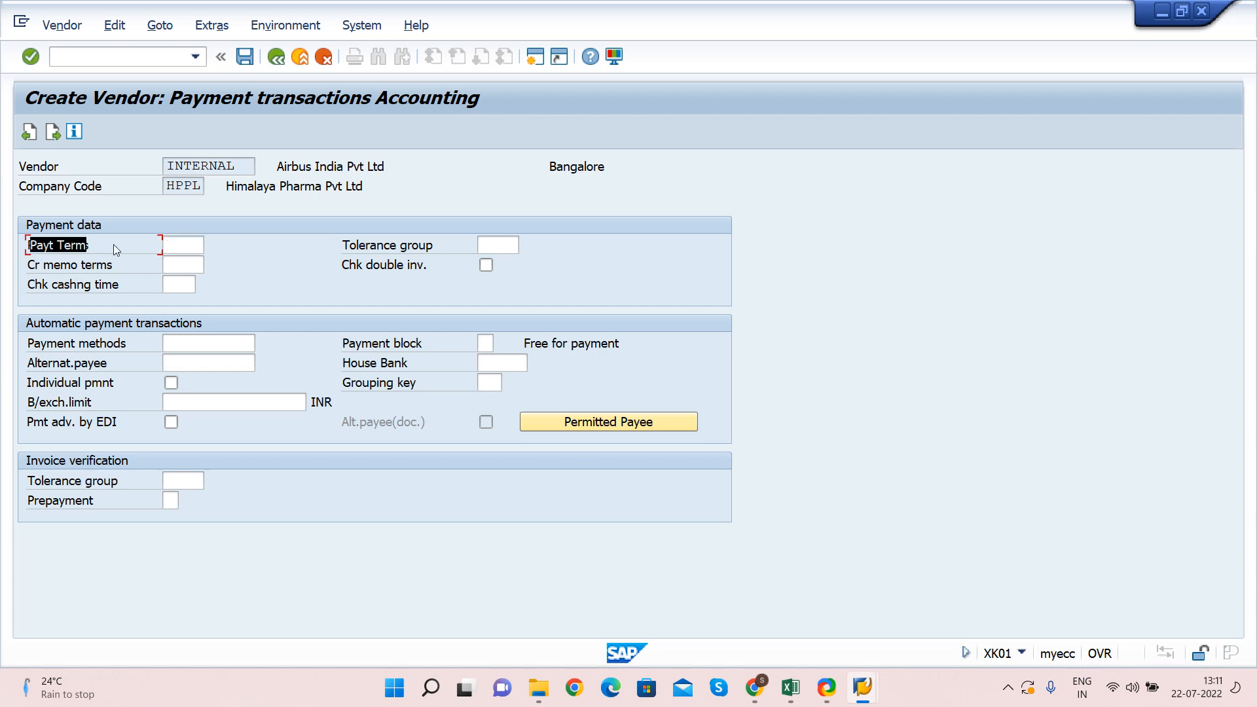
pyautogui.click(185, 246)
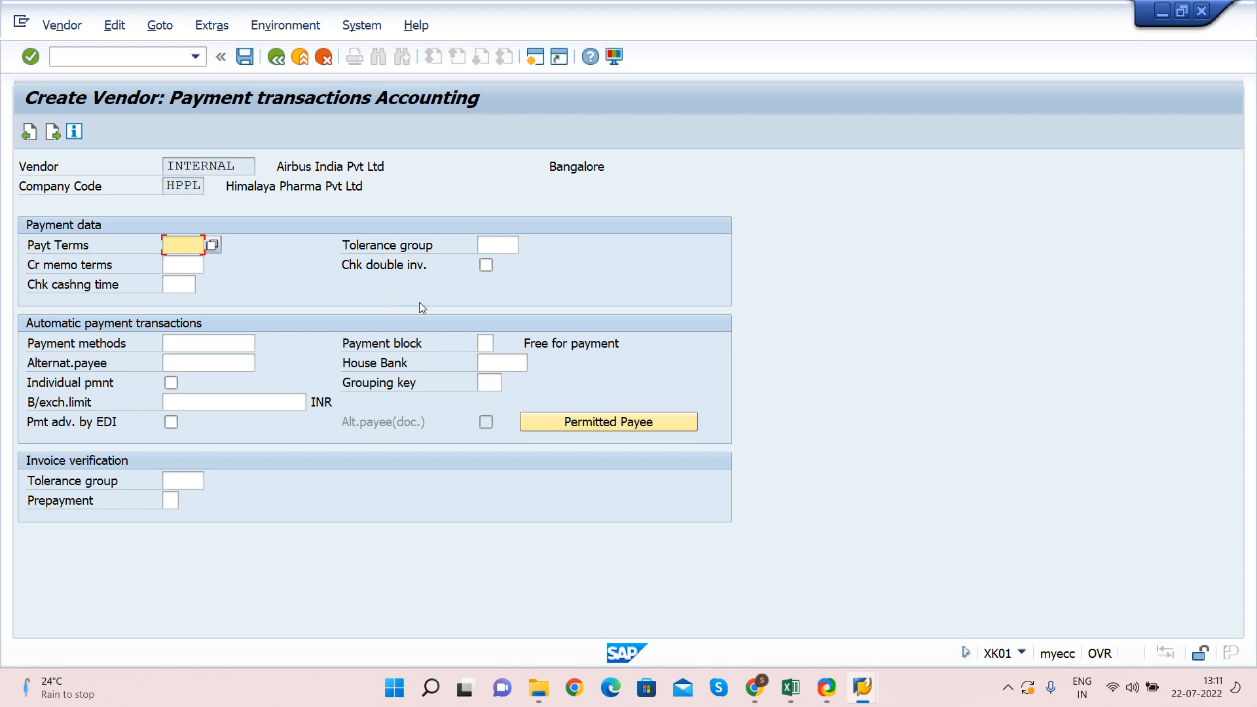
pyautogui.press('Tab')
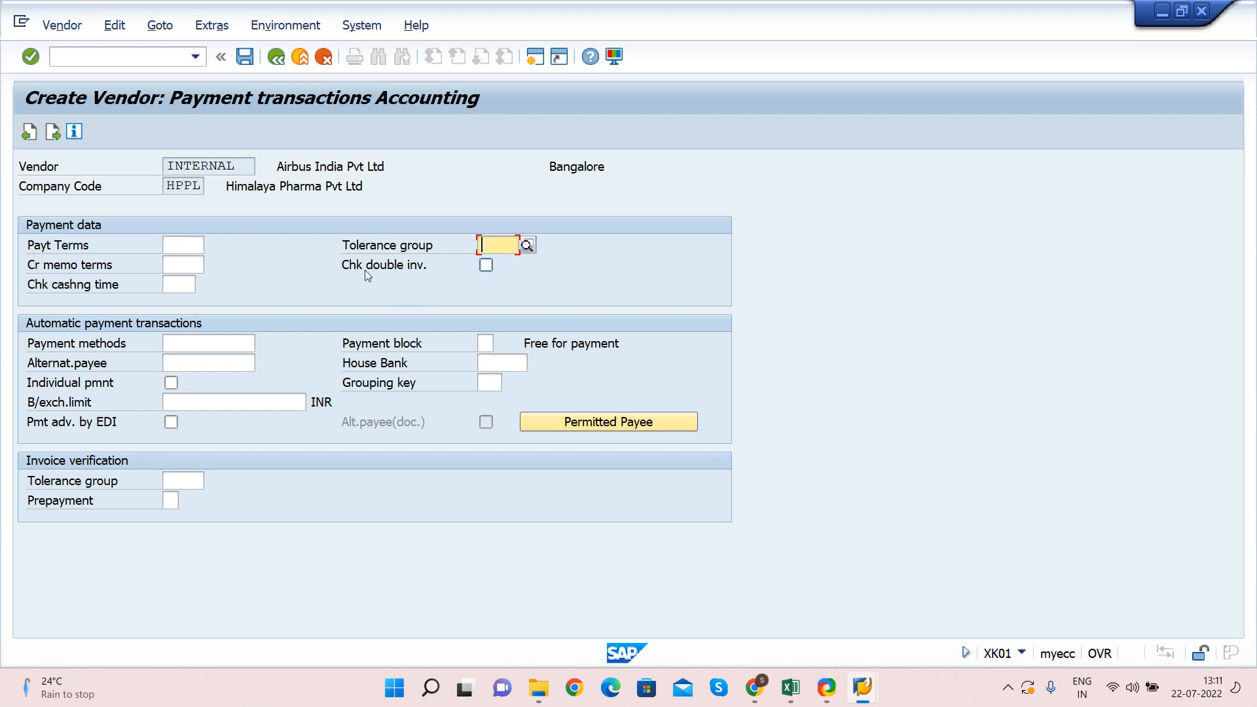
pyautogui.hotkey('shift', 'Tab')
pyautogui.press('Tab')
pyautogui.hotkey('shift', 'Tab')
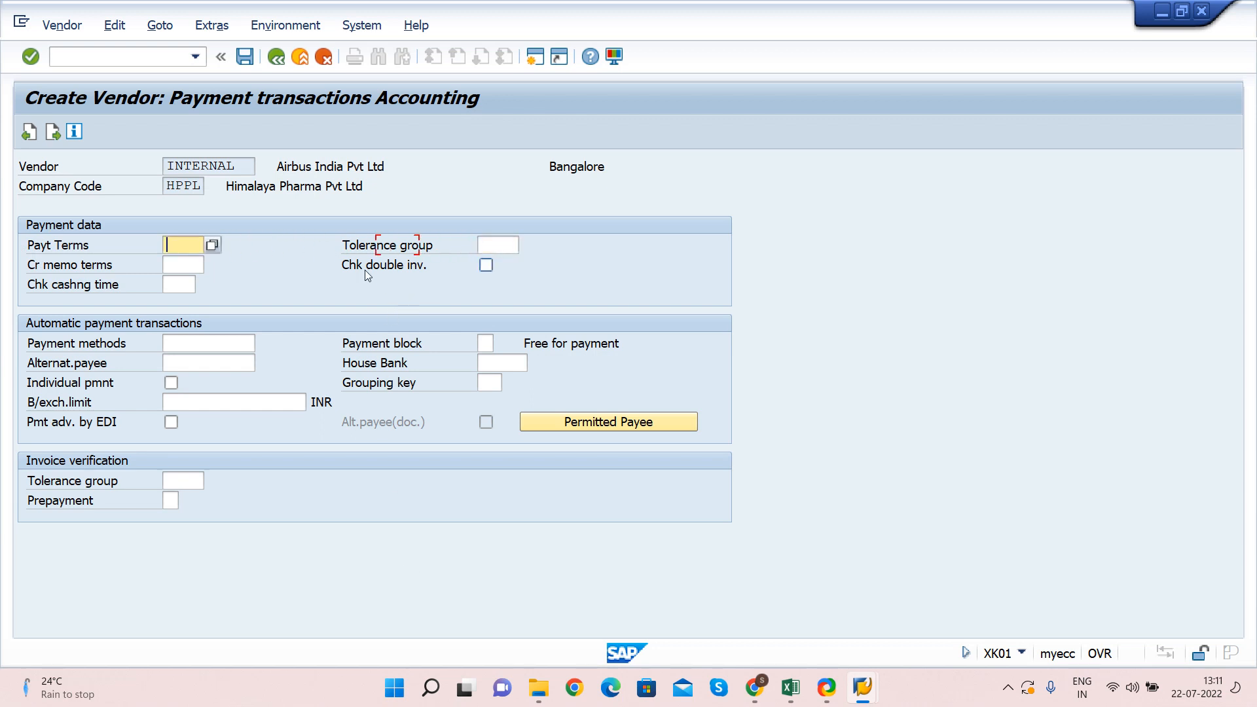
pyautogui.press('Tab')
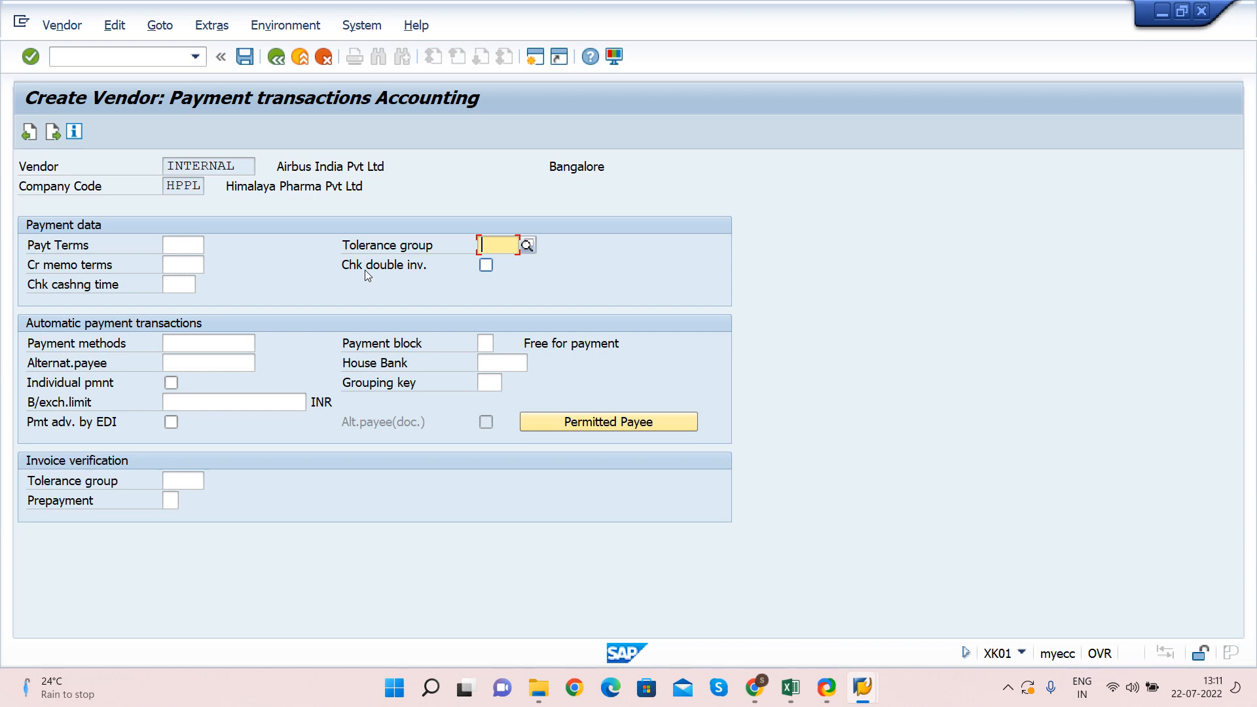
pyautogui.press('Tab')
pyautogui.hotkey('shift', 'Tab')
pyautogui.hotkey('shift', 'Tab')
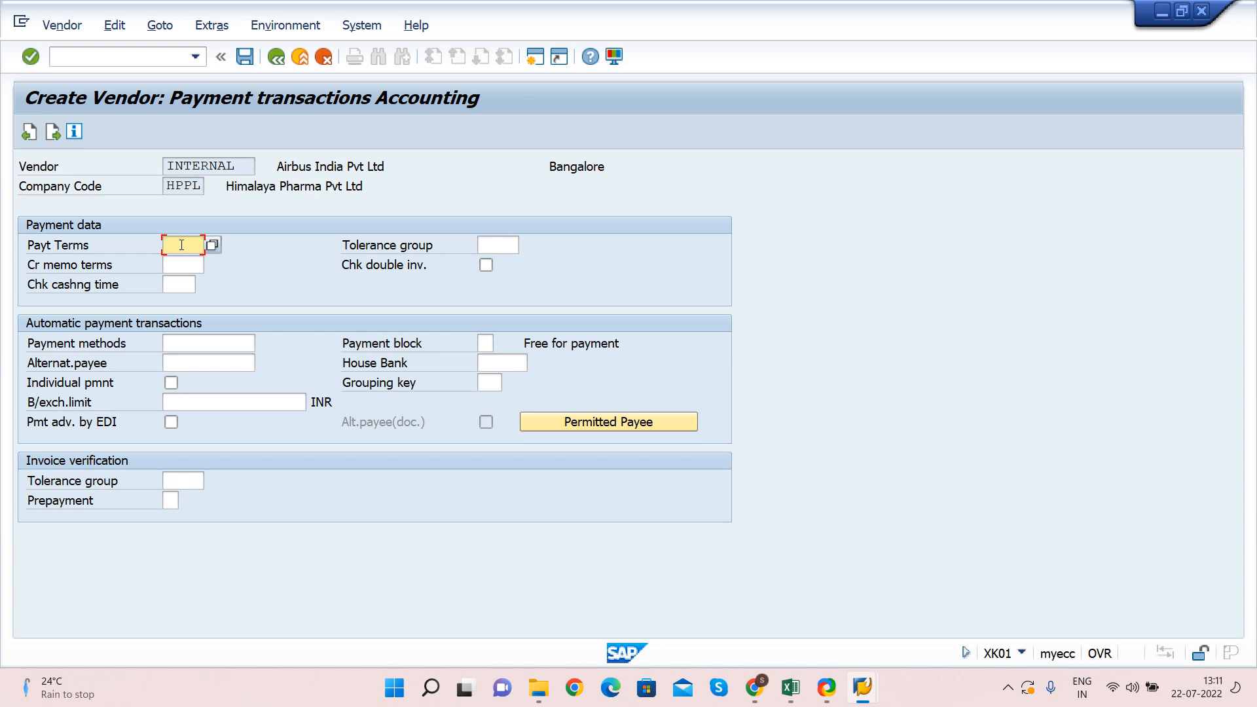
pyautogui.press('Tab')
pyautogui.hotkey('shift', 'Tab')
pyautogui.write('30')
pyautogui.press('BackSpace')
pyautogui.press('BackSpace')
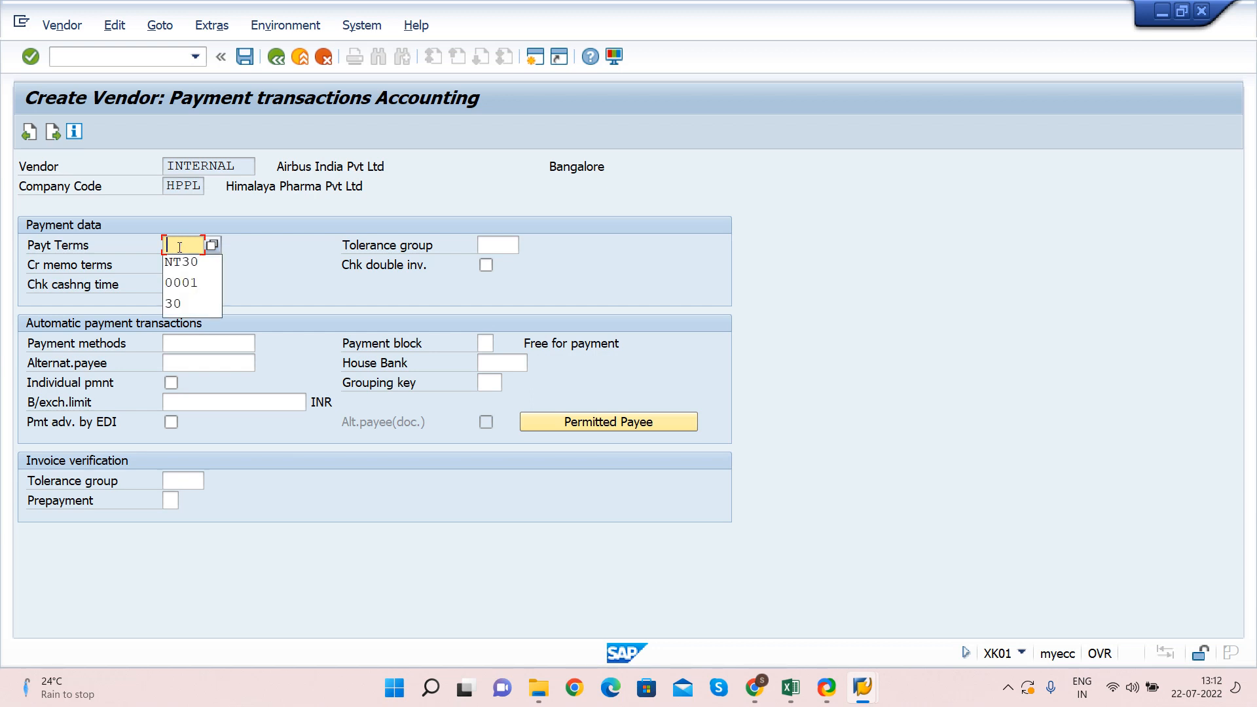
pyautogui.click(185, 244)
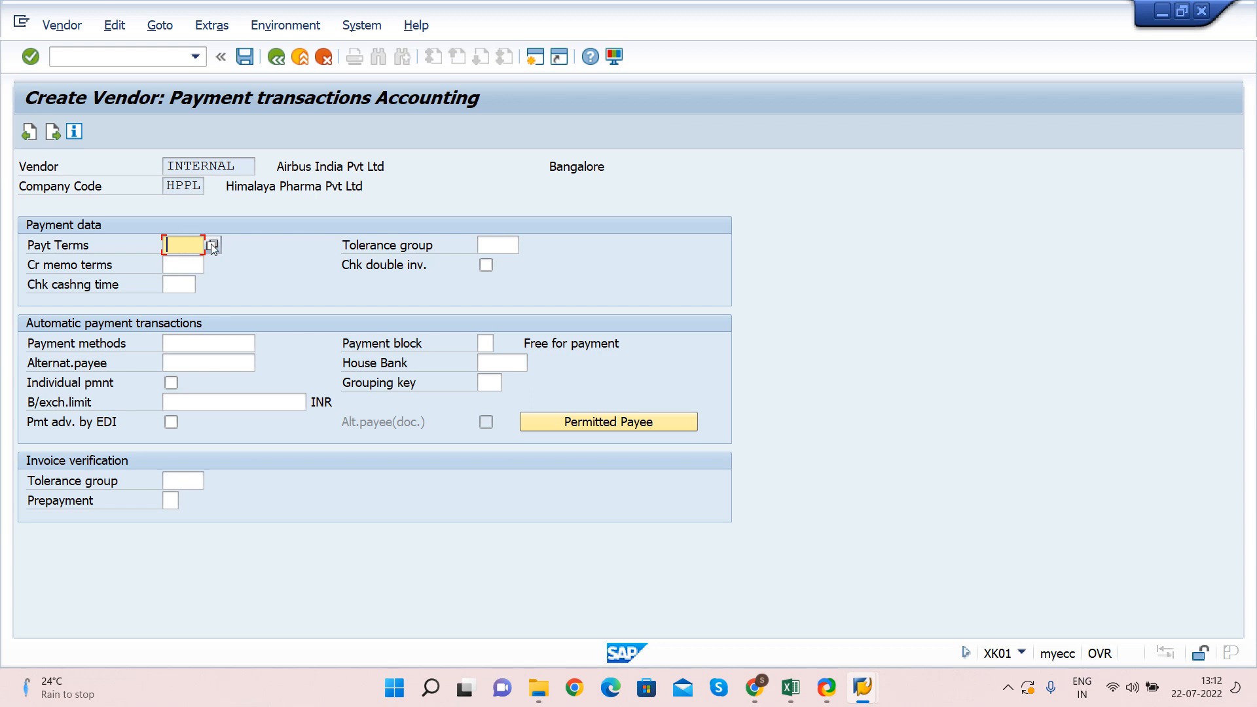
pyautogui.click(33, 246)
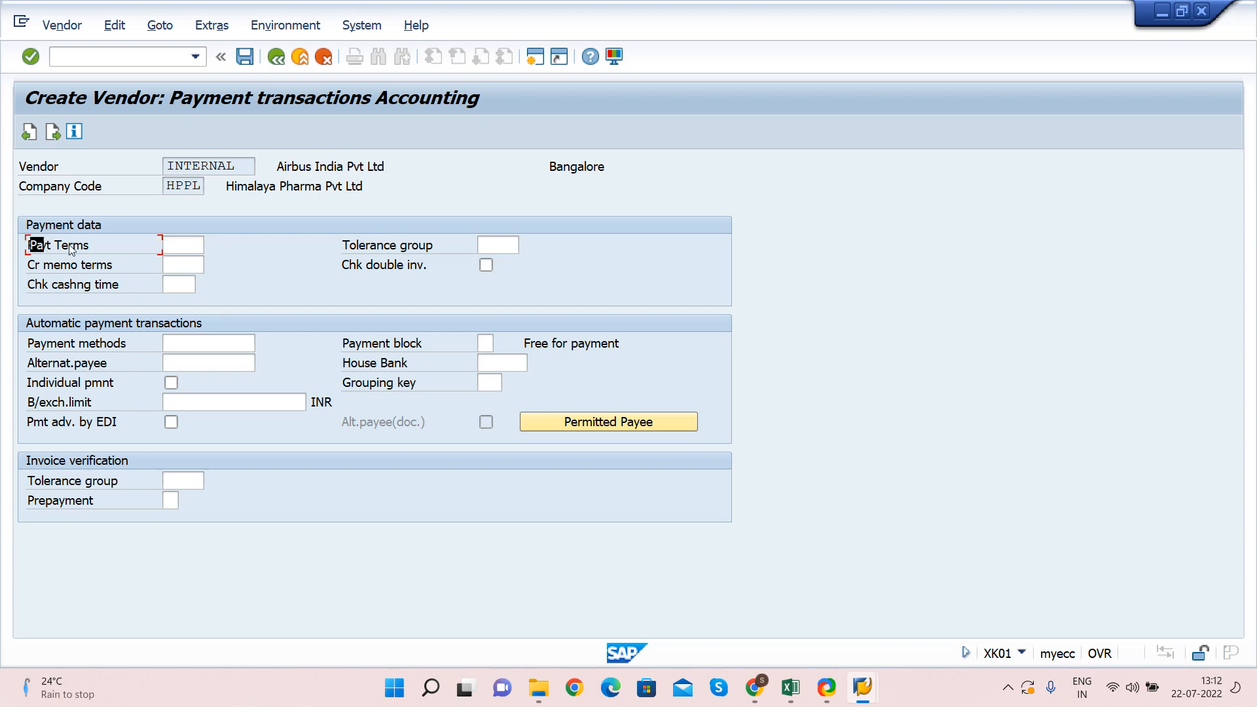
pyautogui.click(184, 243)
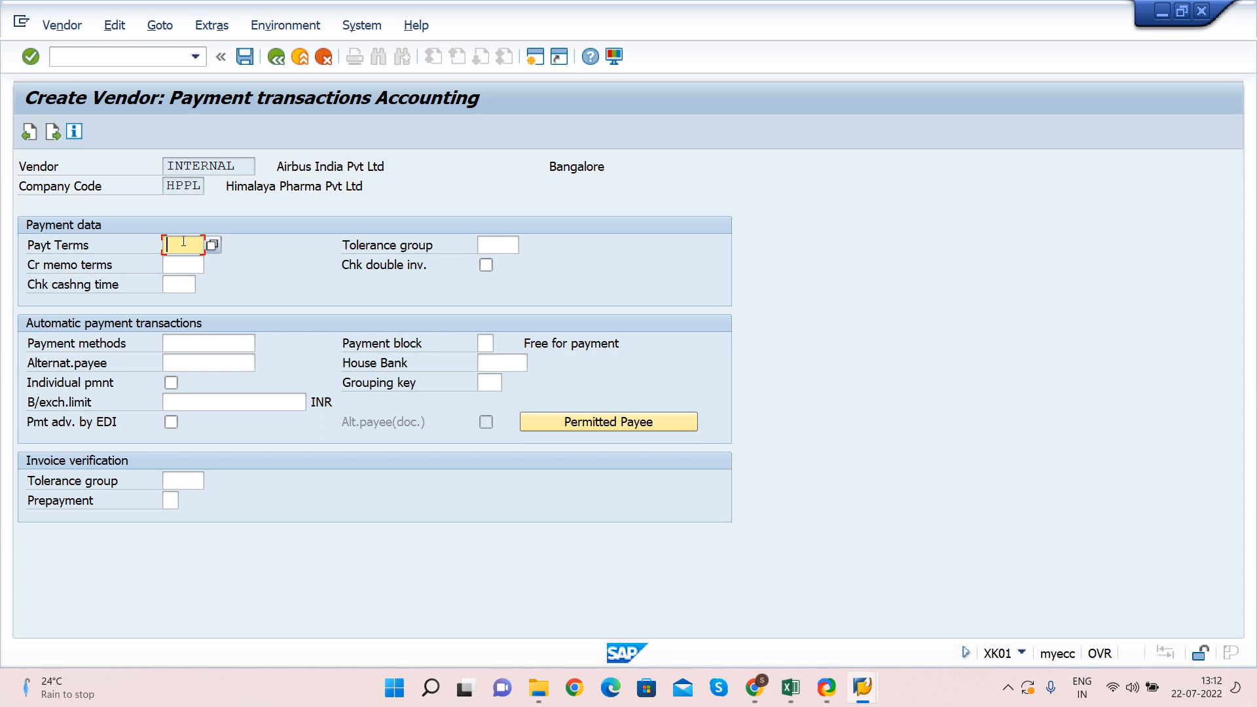
# Enter payment terms NT30 in the vendor's payment data
pyautogui.write('NT30')
pyautogui.press('Tab')
pyautogui.press('Tab')
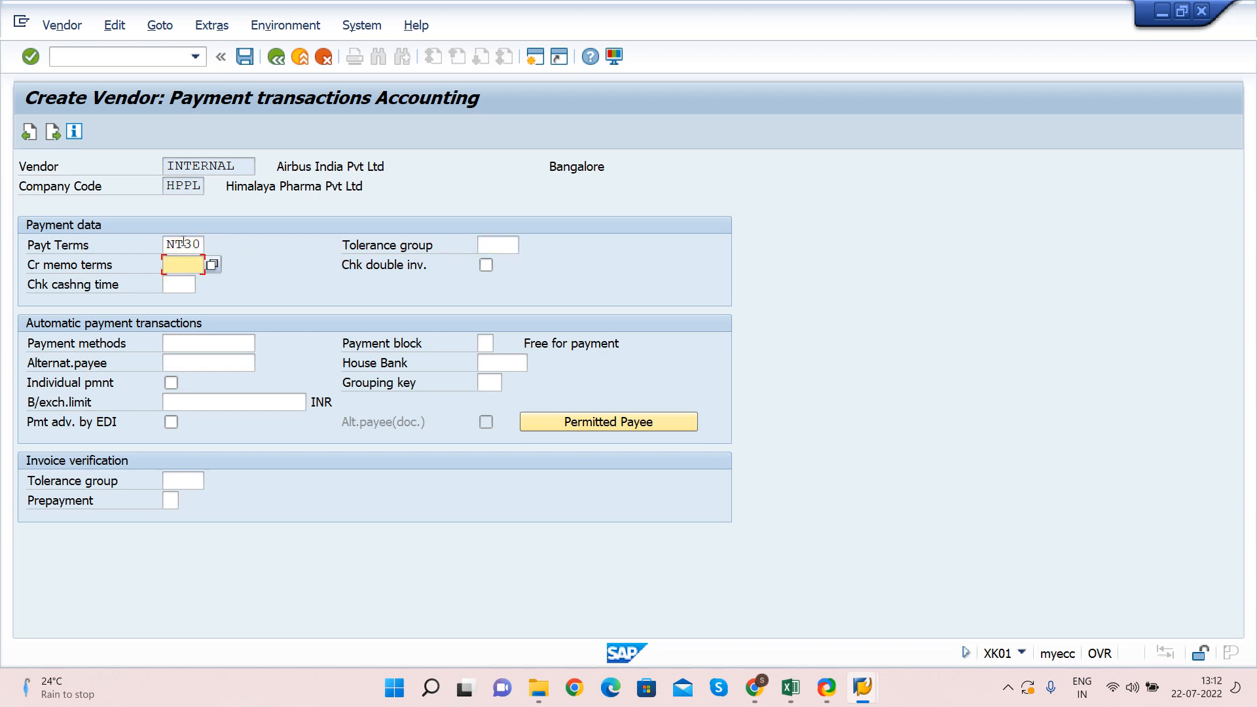
pyautogui.hotkey('shift', 'Tab')
pyautogui.press('Tab')
pyautogui.hotkey('shift', 'Tab')
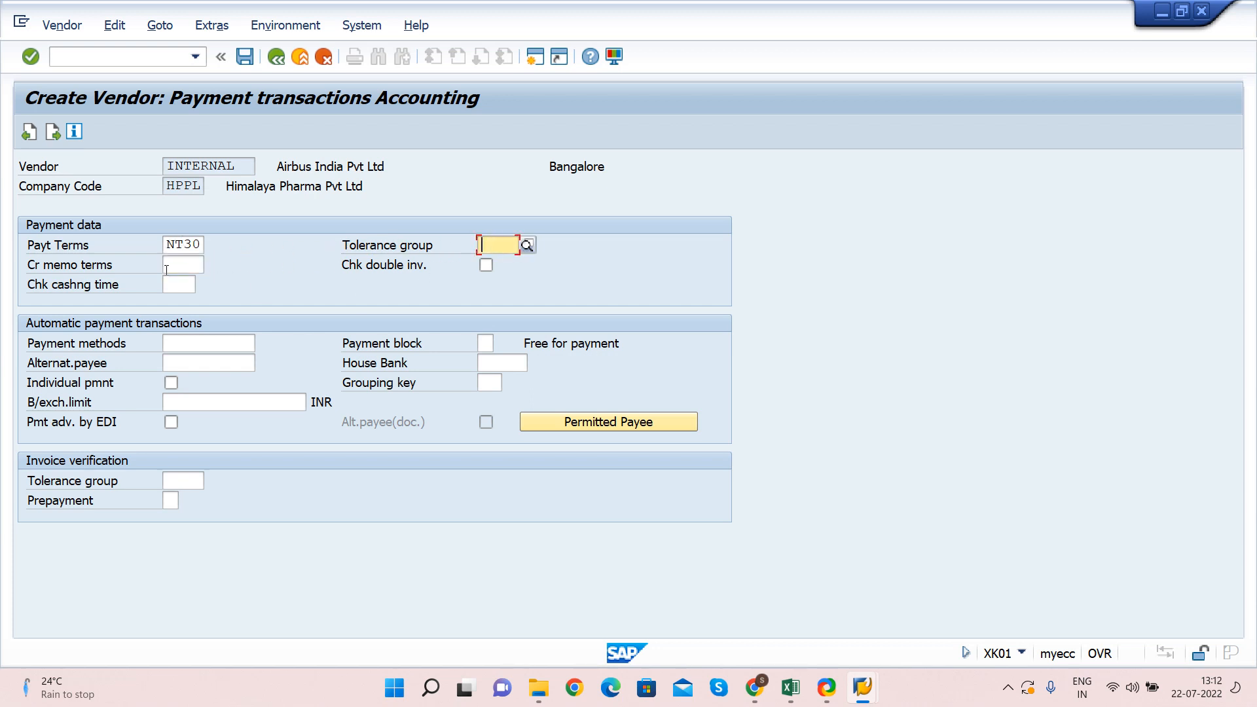
pyautogui.press('Tab')
pyautogui.press('Tab')
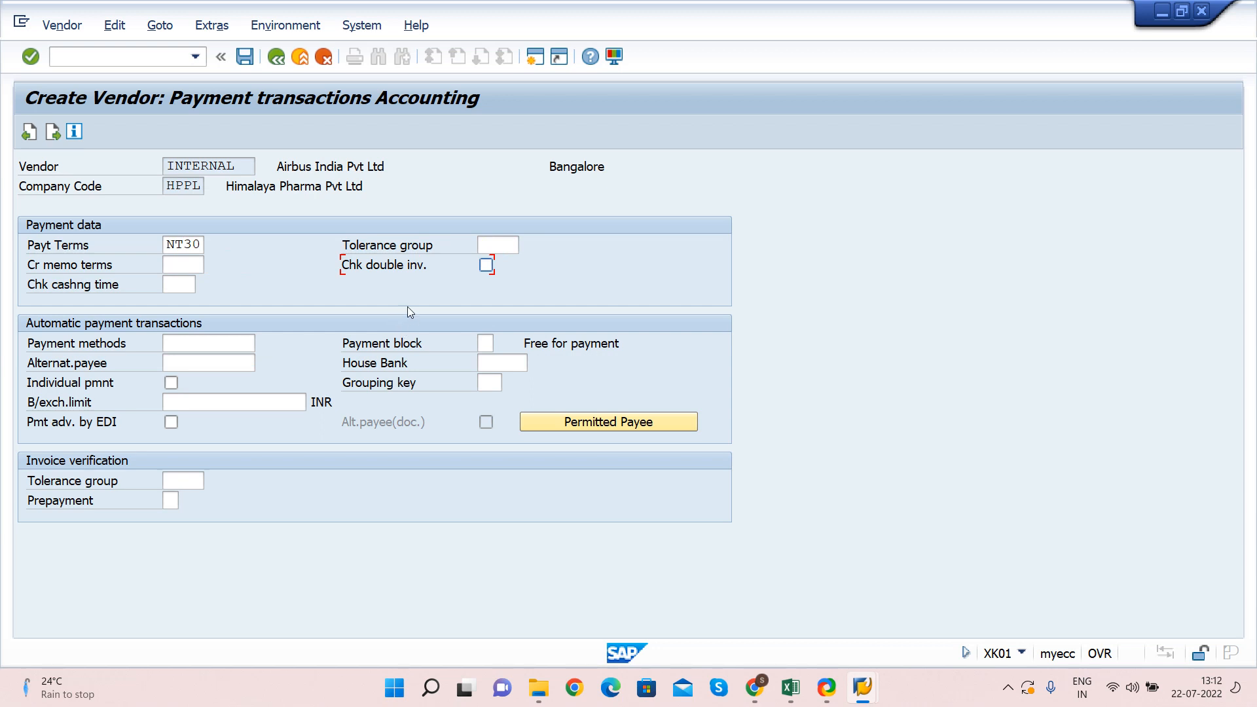
# Turn on double-invoice checking and continue to the Correspondence Accounting screen
pyautogui.click(487, 266)
pyautogui.press('Tab')
pyautogui.press('Tab')
pyautogui.hotkey('shift', 'Tab')
pyautogui.press('Tab')
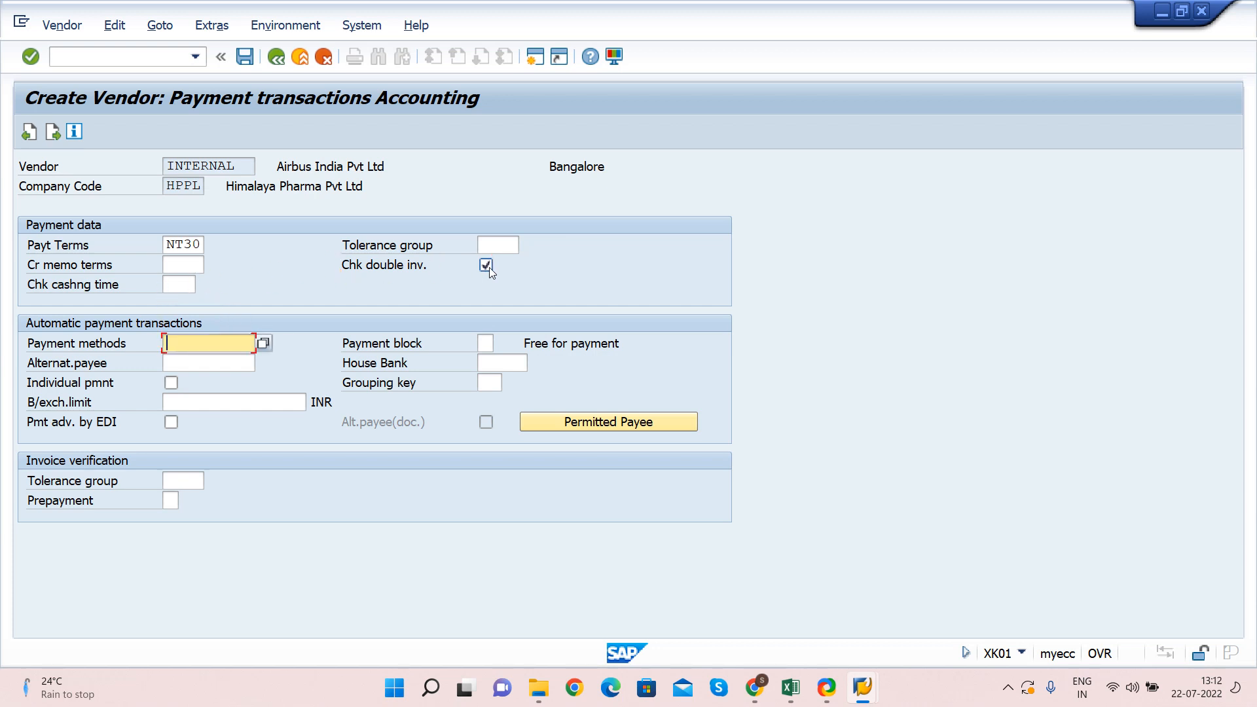
pyautogui.hotkey('shift', 'Tab')
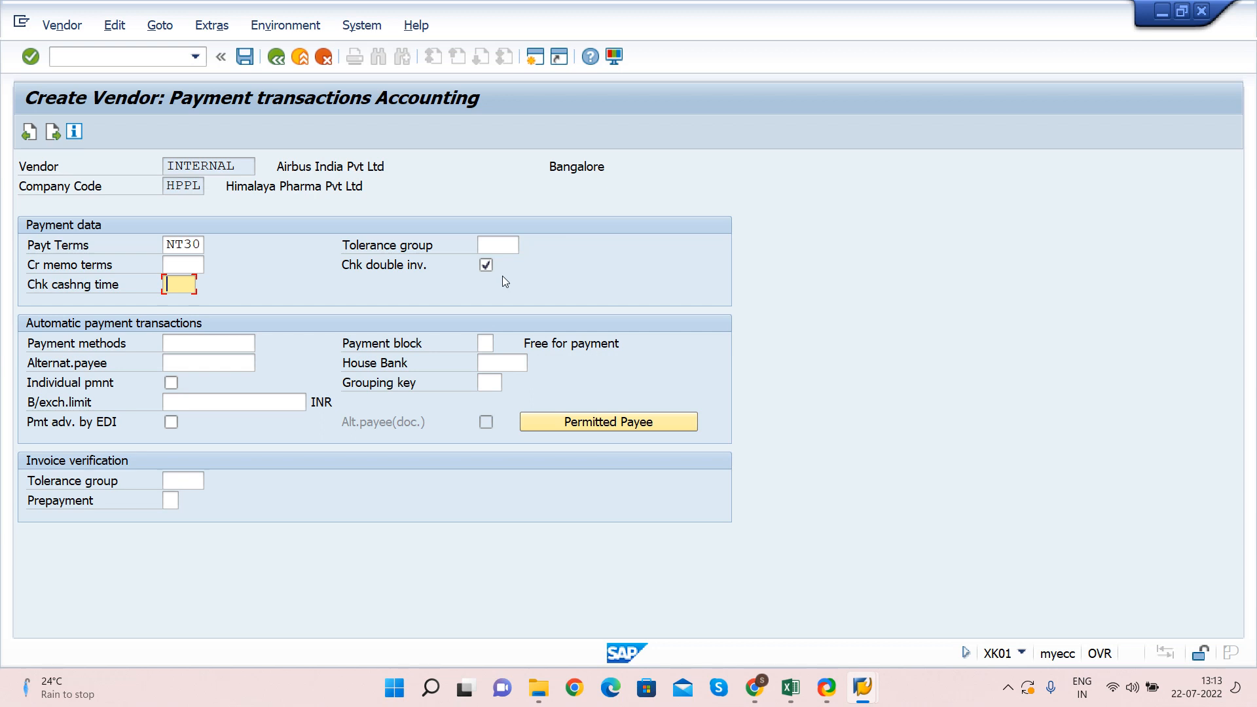
pyautogui.click(499, 247)
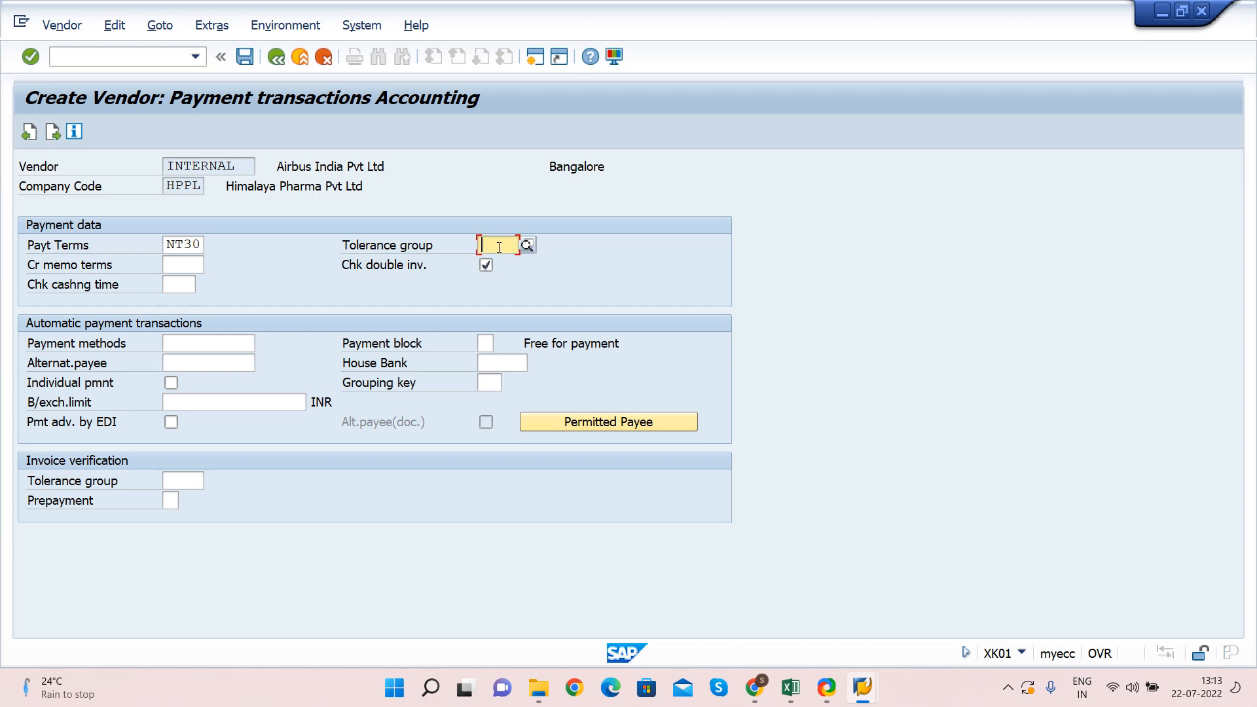
pyautogui.press('Return')
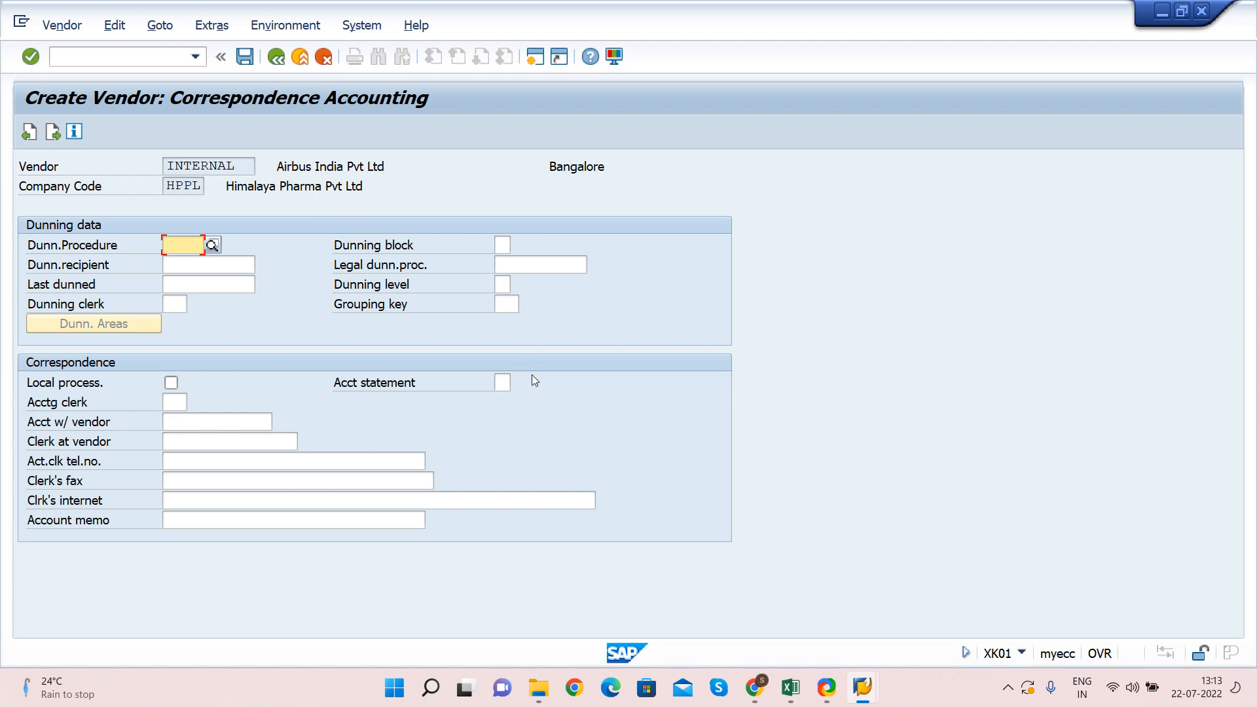
# Set account statement to 2 (Monthly account statement) and continue to Purchasing data
pyautogui.click(502, 382)
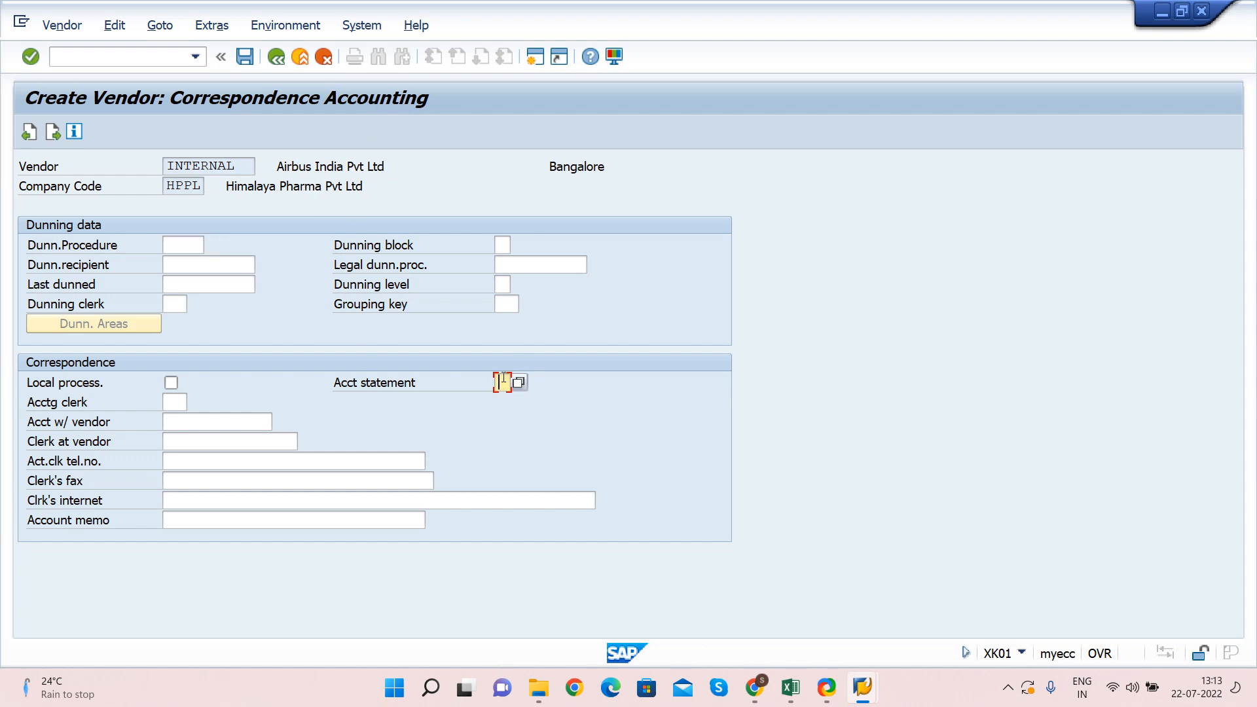
pyautogui.click(514, 383)
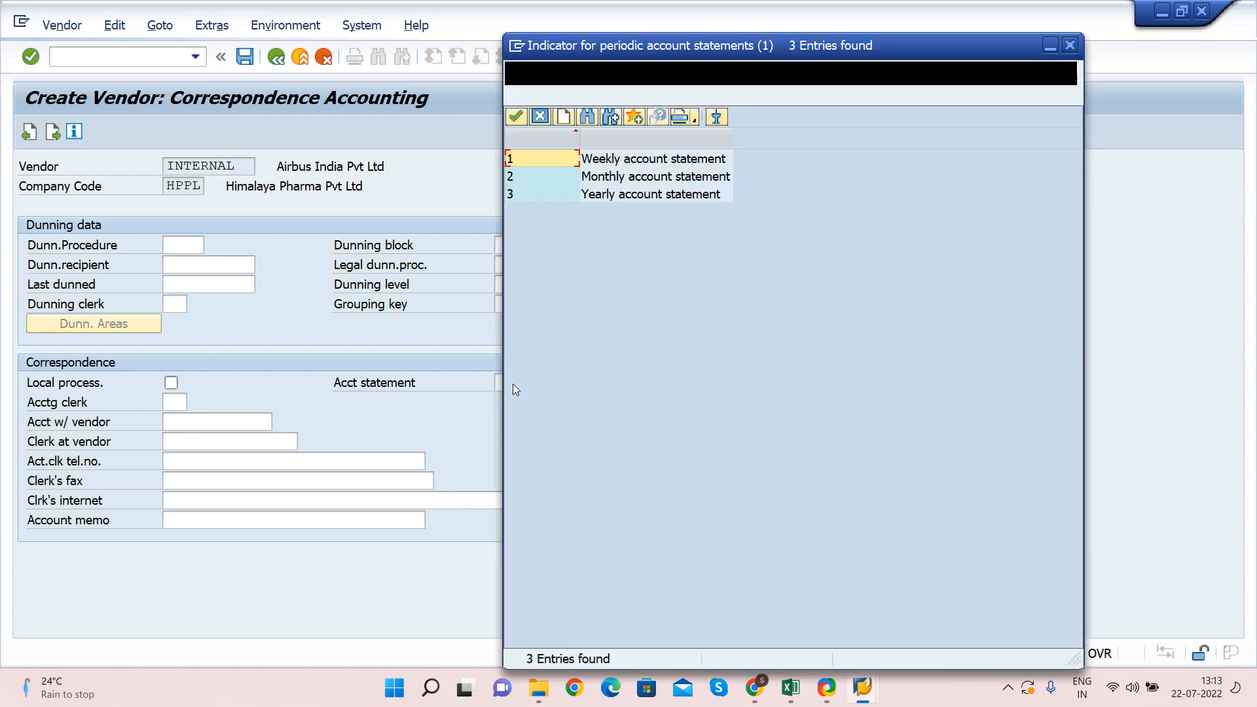
pyautogui.click(641, 165)
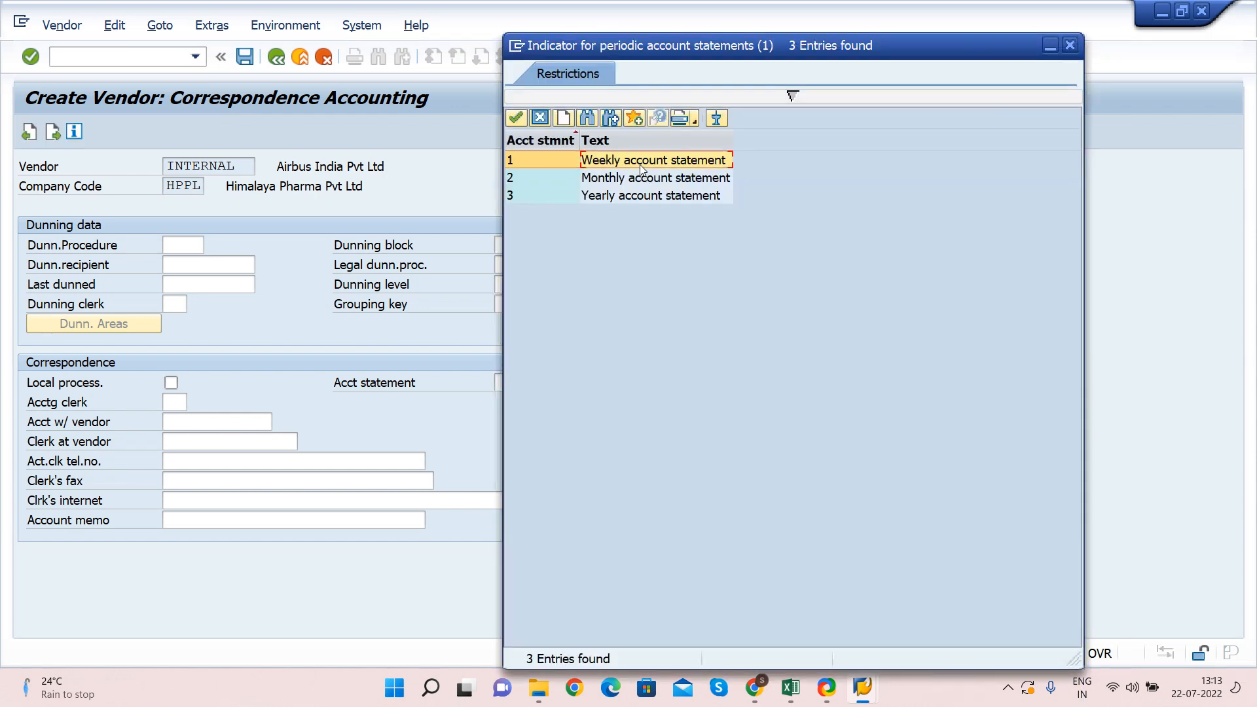
pyautogui.click(604, 182)
pyautogui.click(601, 199)
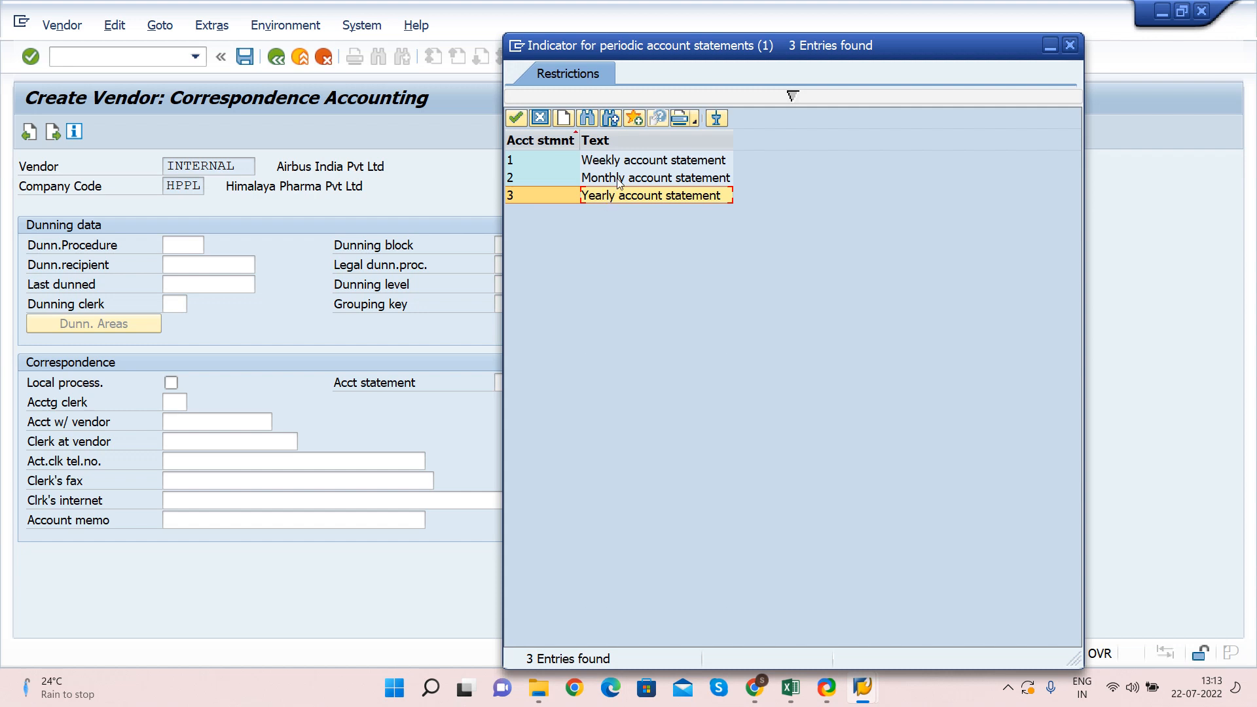
pyautogui.click(618, 182)
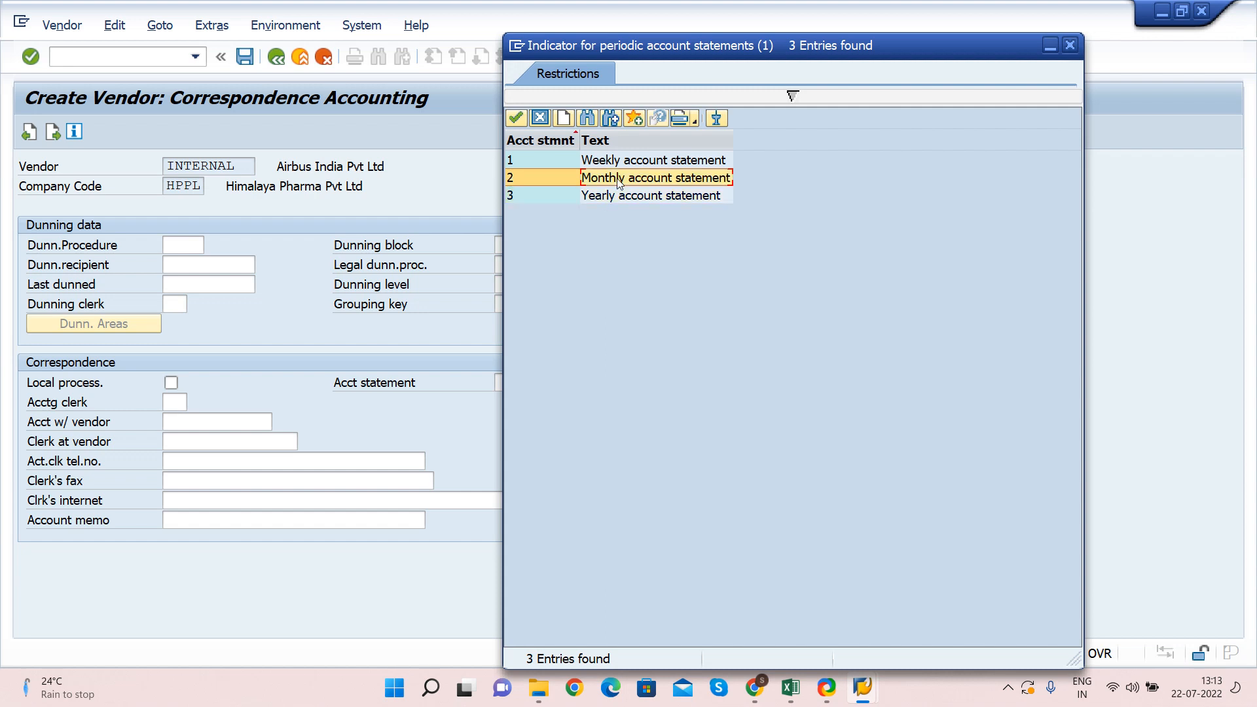
pyautogui.doubleClick(601, 182)
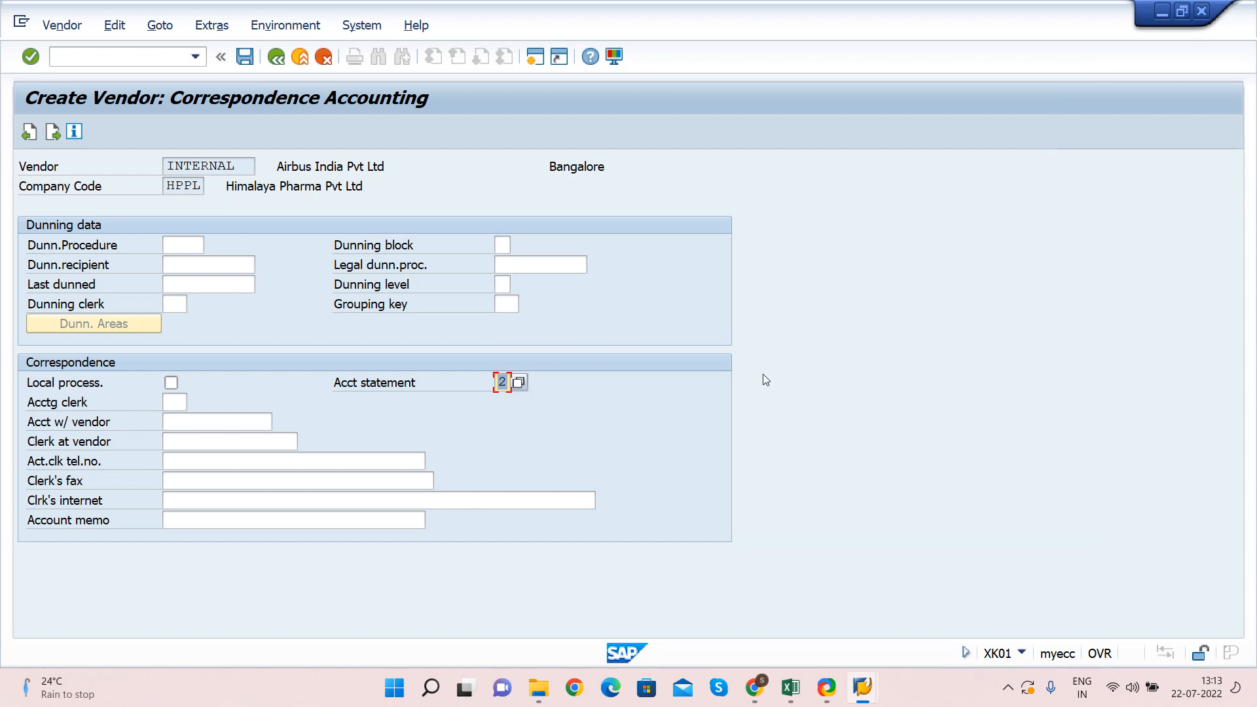
pyautogui.press('Return')
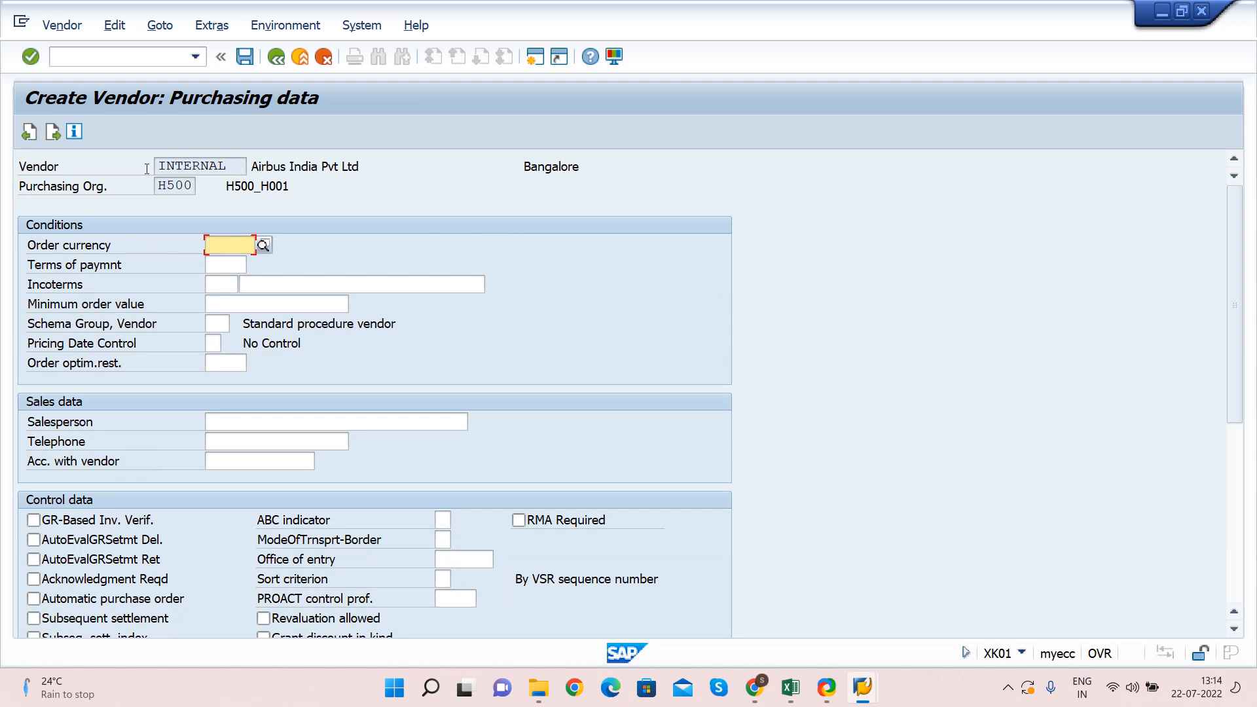
# Set the order currency for purchasing organization H500 to INR (Indian Rupee)
pyautogui.moveTo(19, 186); pyautogui.dragTo(301, 189)
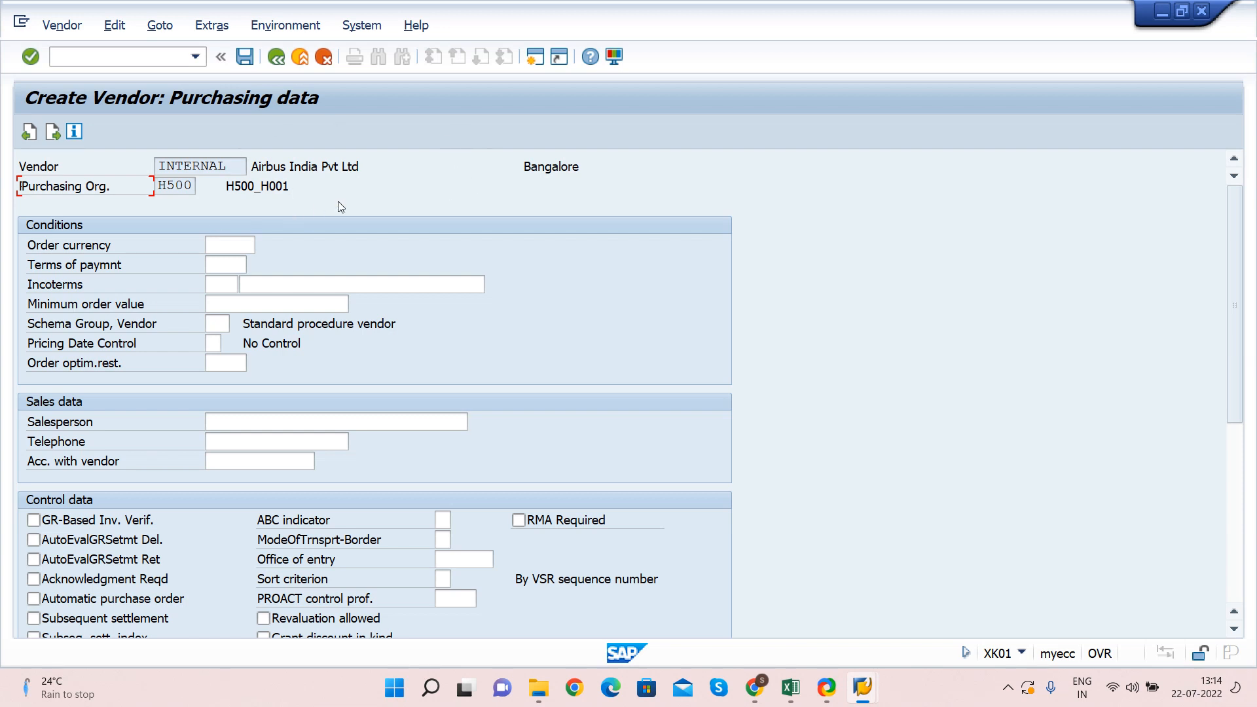
pyautogui.click(30, 247)
pyautogui.click(36, 265)
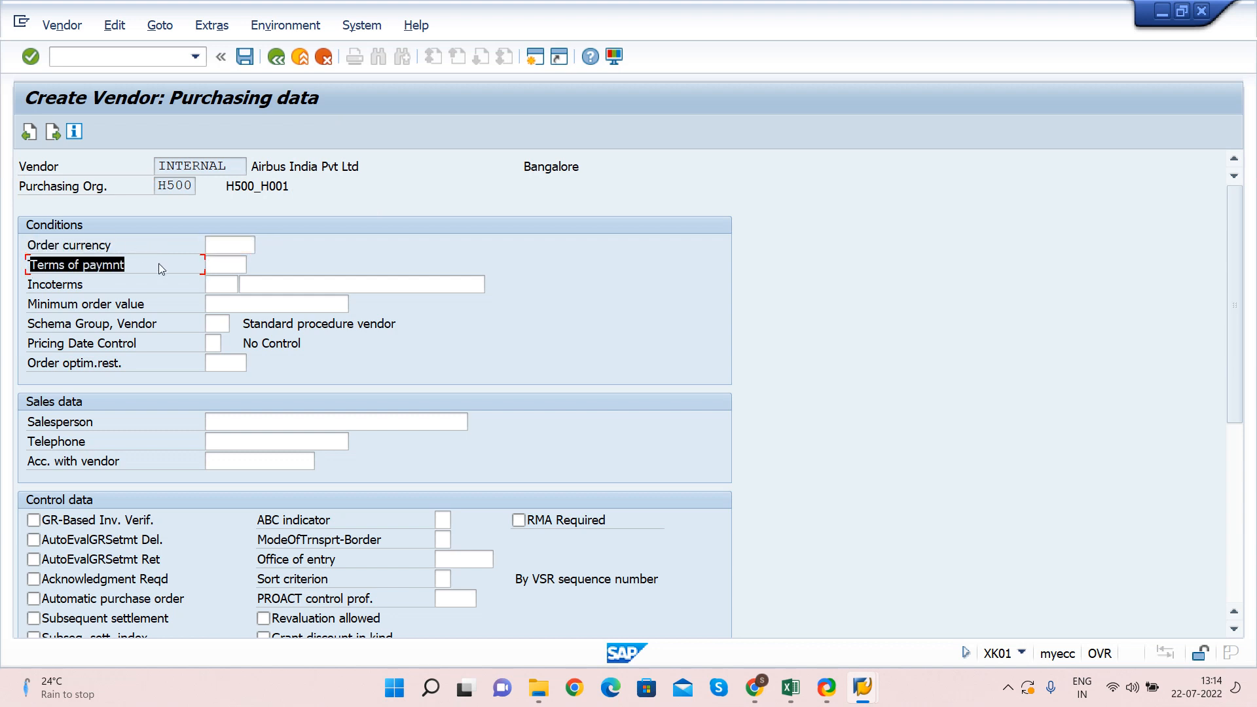
pyautogui.click(237, 247)
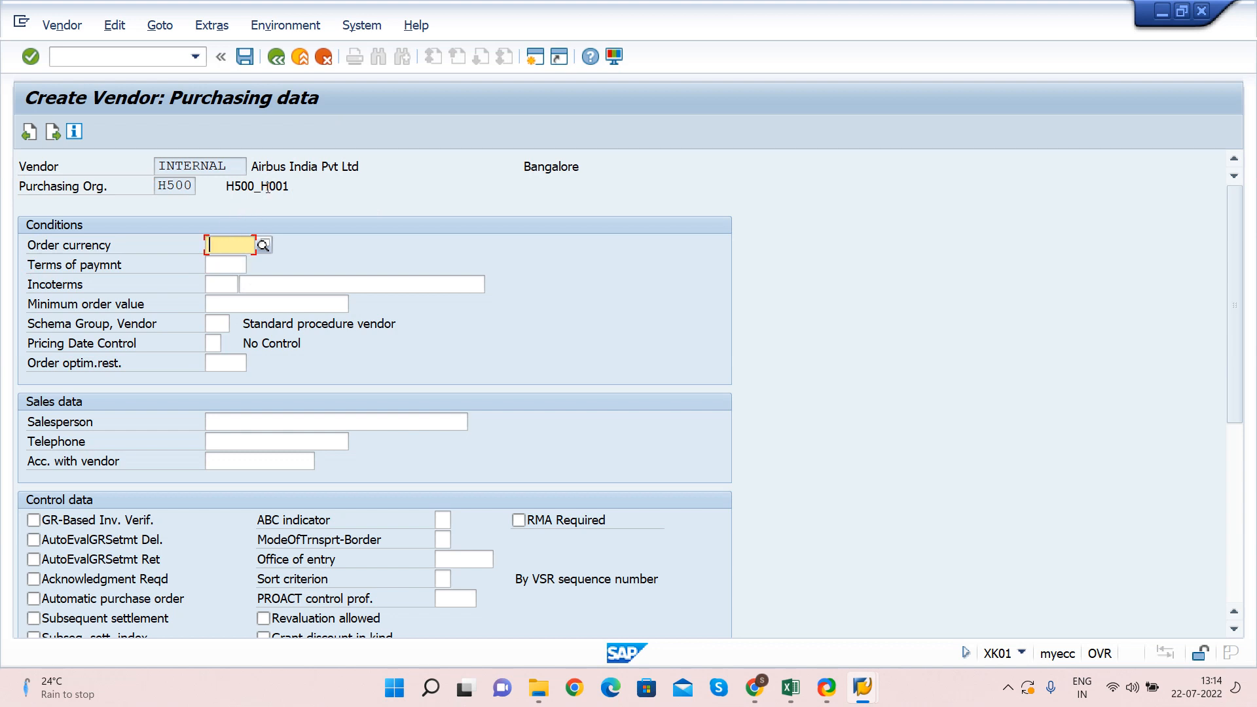
pyautogui.click(257, 167)
pyautogui.click(238, 247)
pyautogui.write('USD')
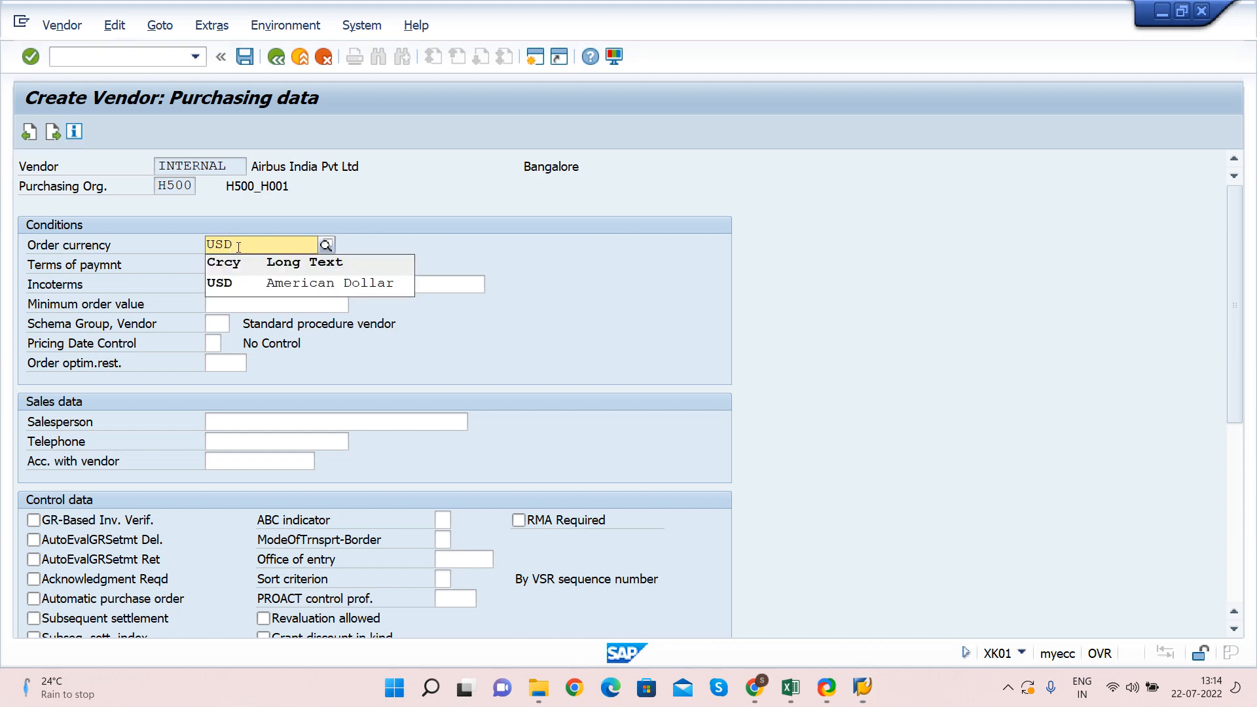
pyautogui.press('BackSpace')
pyautogui.press('BackSpace')
pyautogui.press('BackSpace')
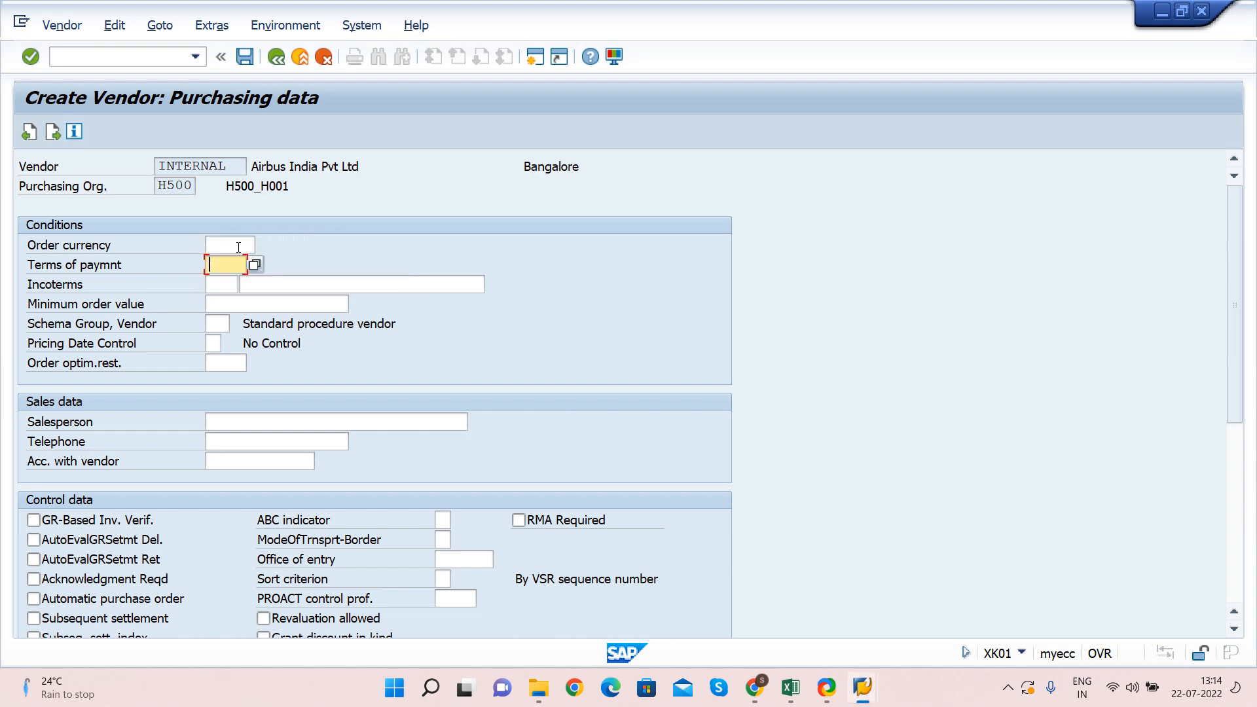
pyautogui.write('INR')
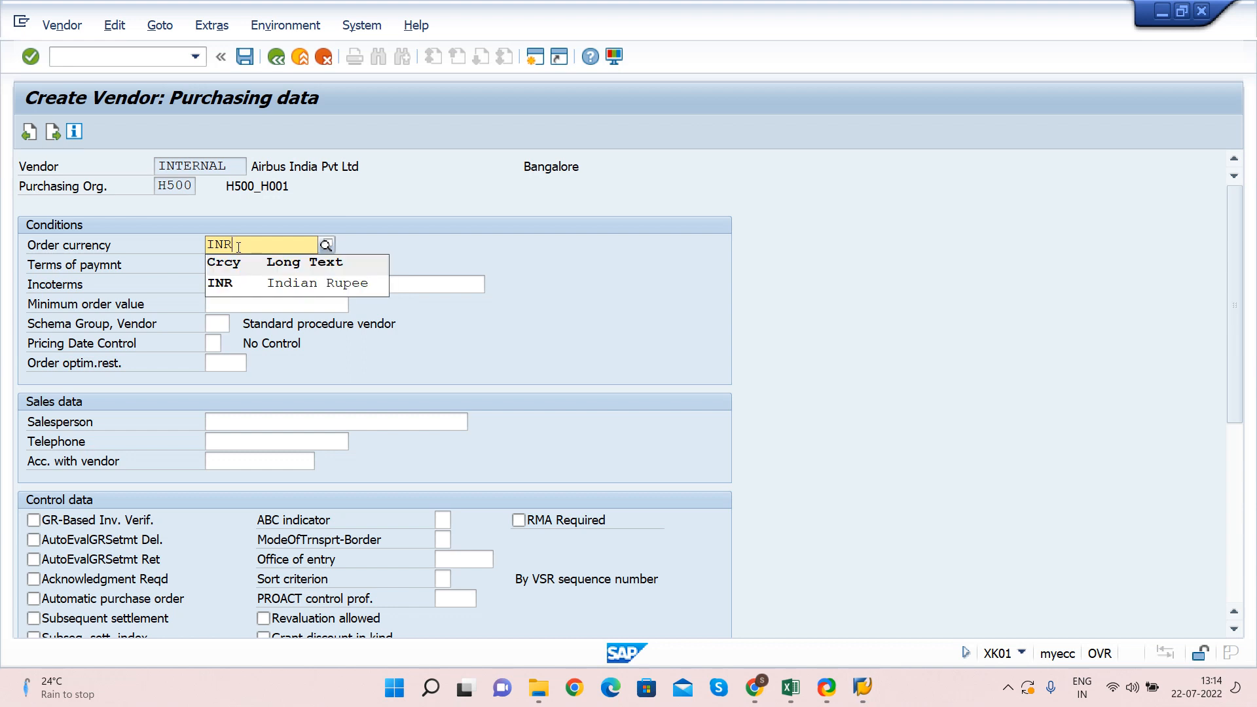
pyautogui.click(226, 283)
pyautogui.press('Tab')
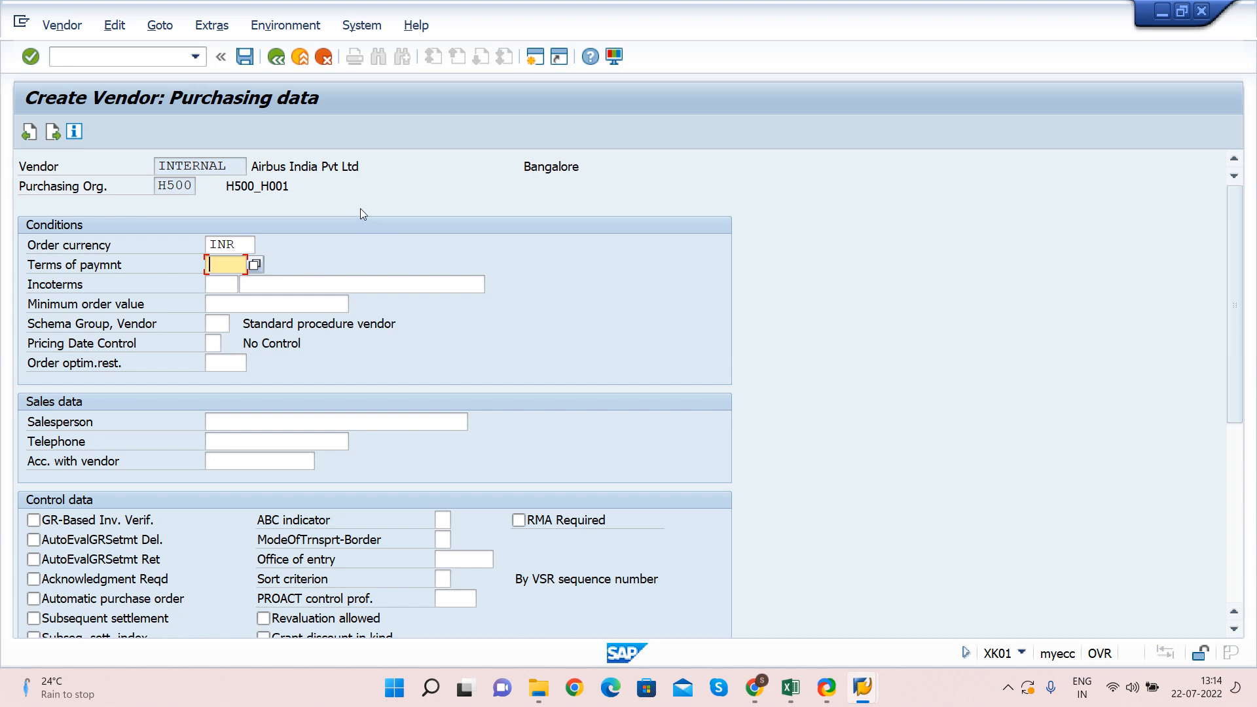
# Enter NT30 as the purchasing terms of payment
pyautogui.click(293, 167)
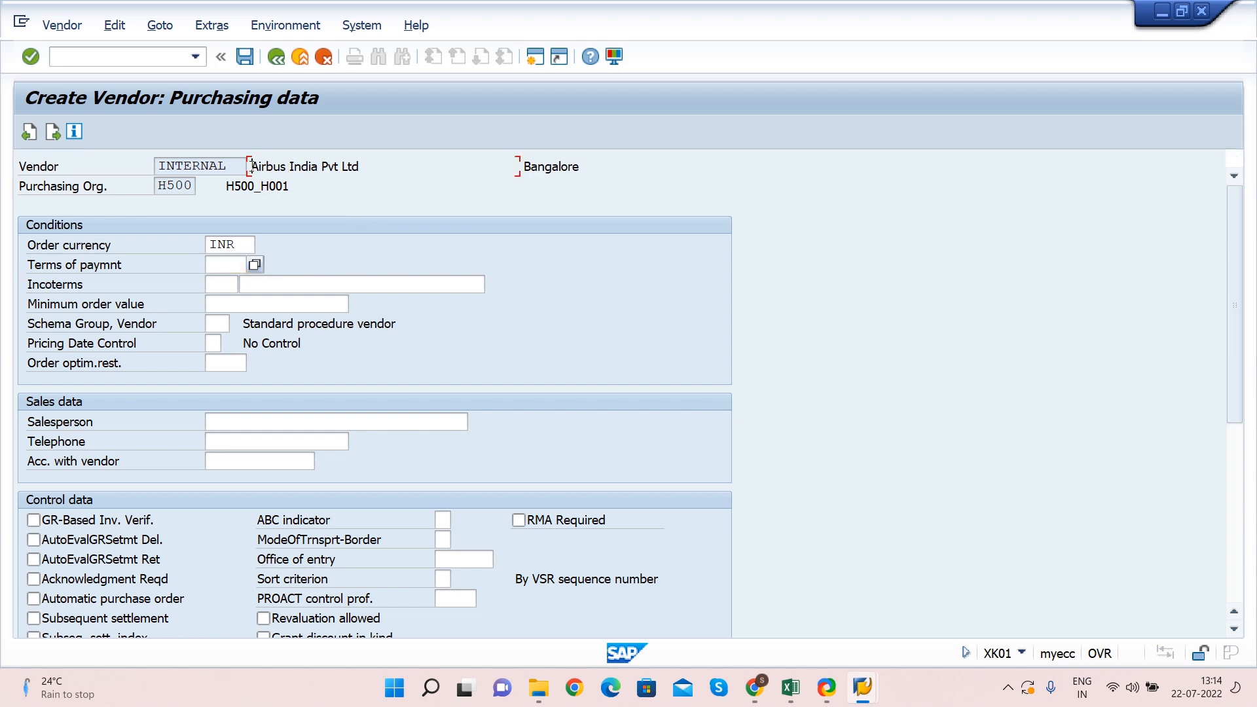
pyautogui.click(232, 246)
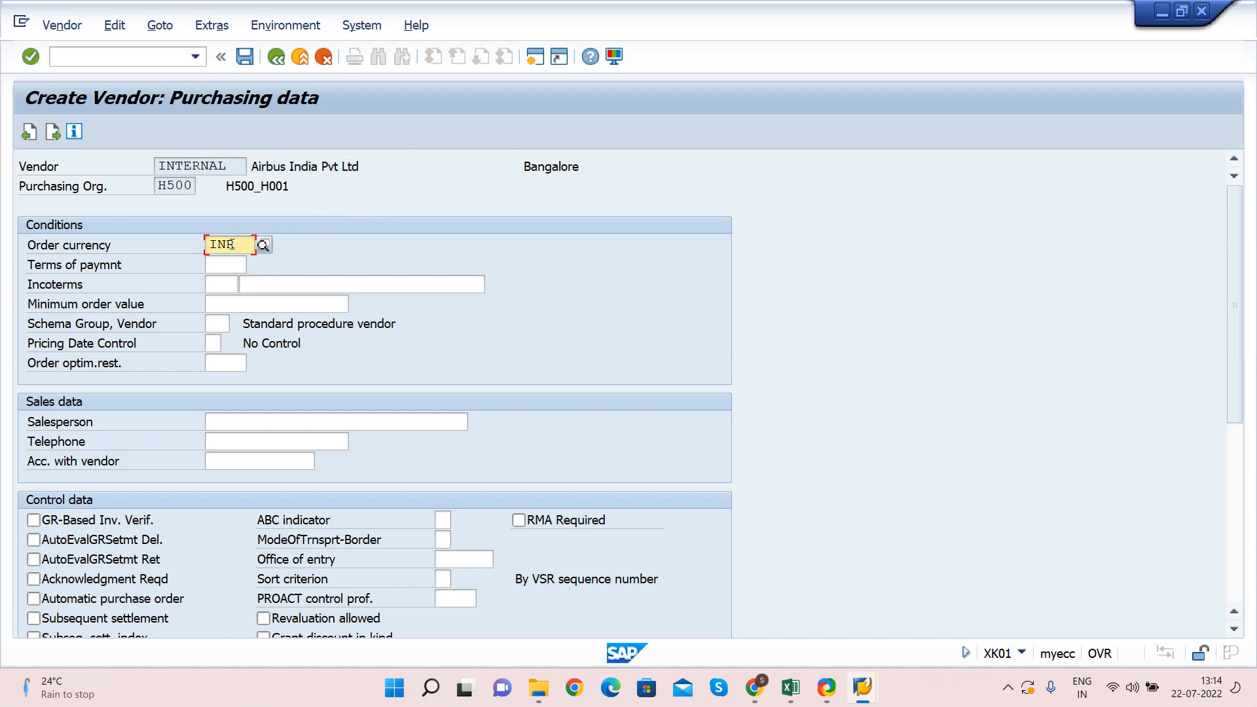
pyautogui.press('Tab')
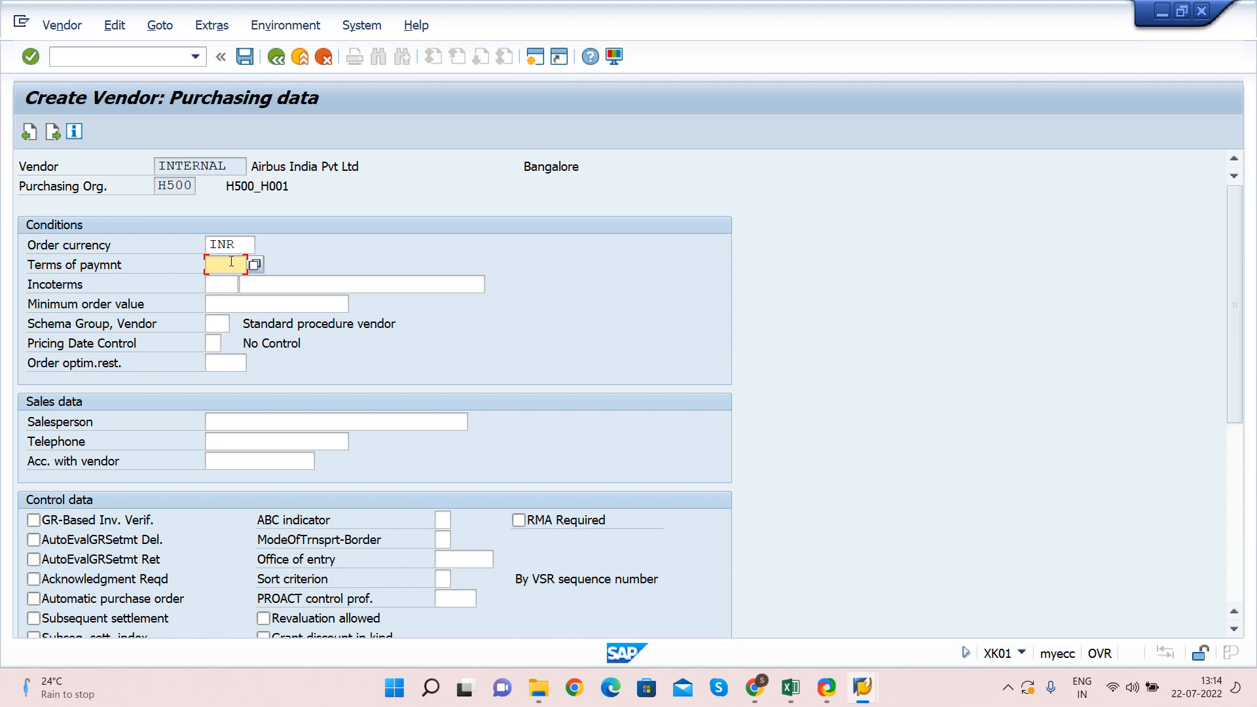
pyautogui.write('NT30')
pyautogui.press('Tab')
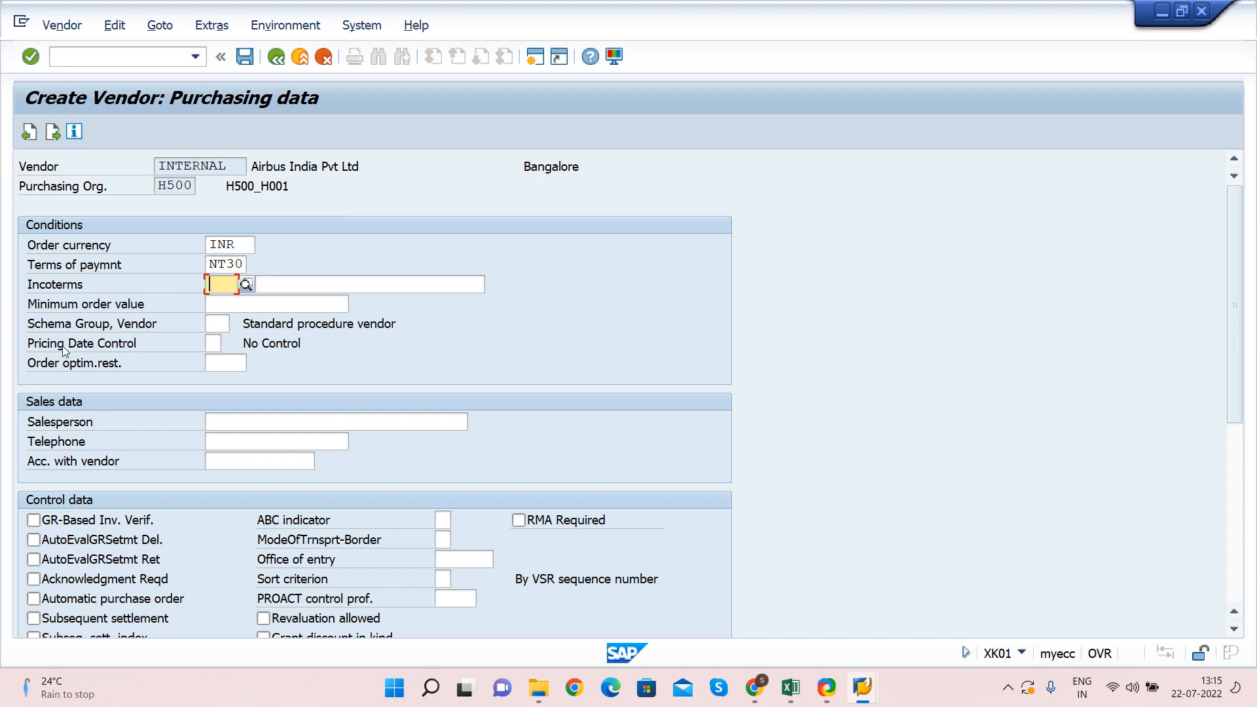
# Leave GR-based invoice verification off and Incoterms empty, then continue to Partner functions
pyautogui.scroll(-1, 63, 350)
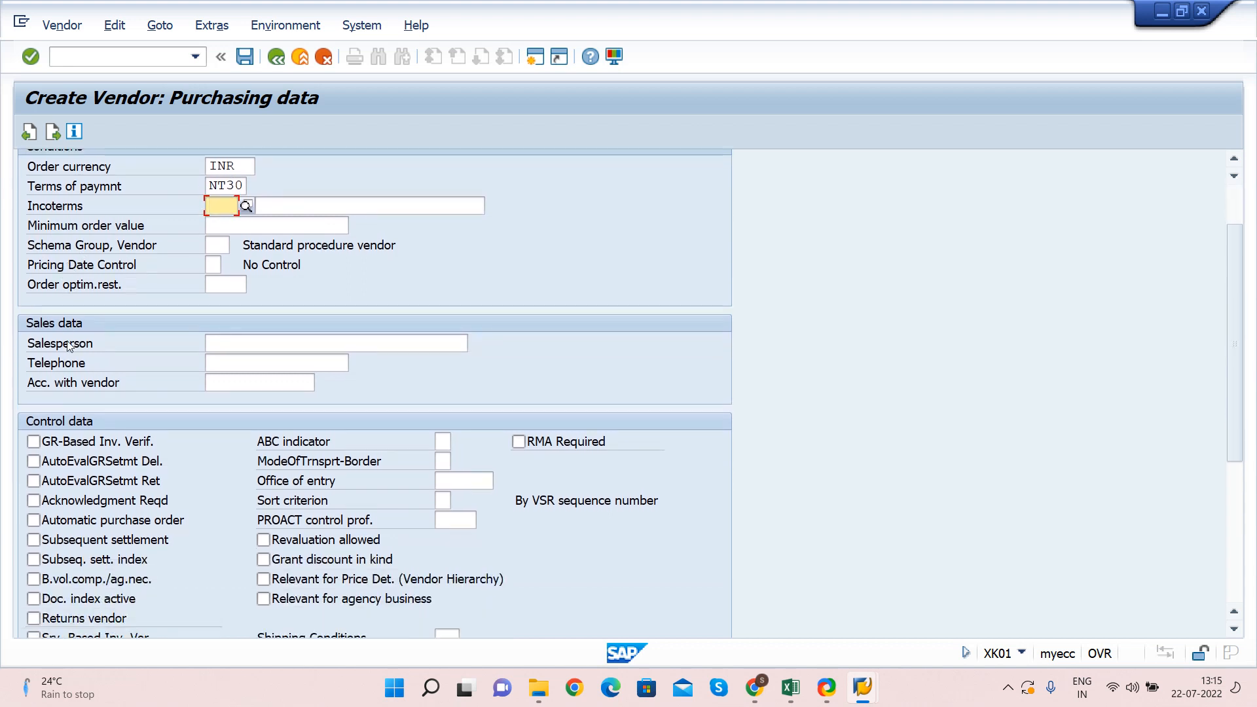
pyautogui.click(46, 447)
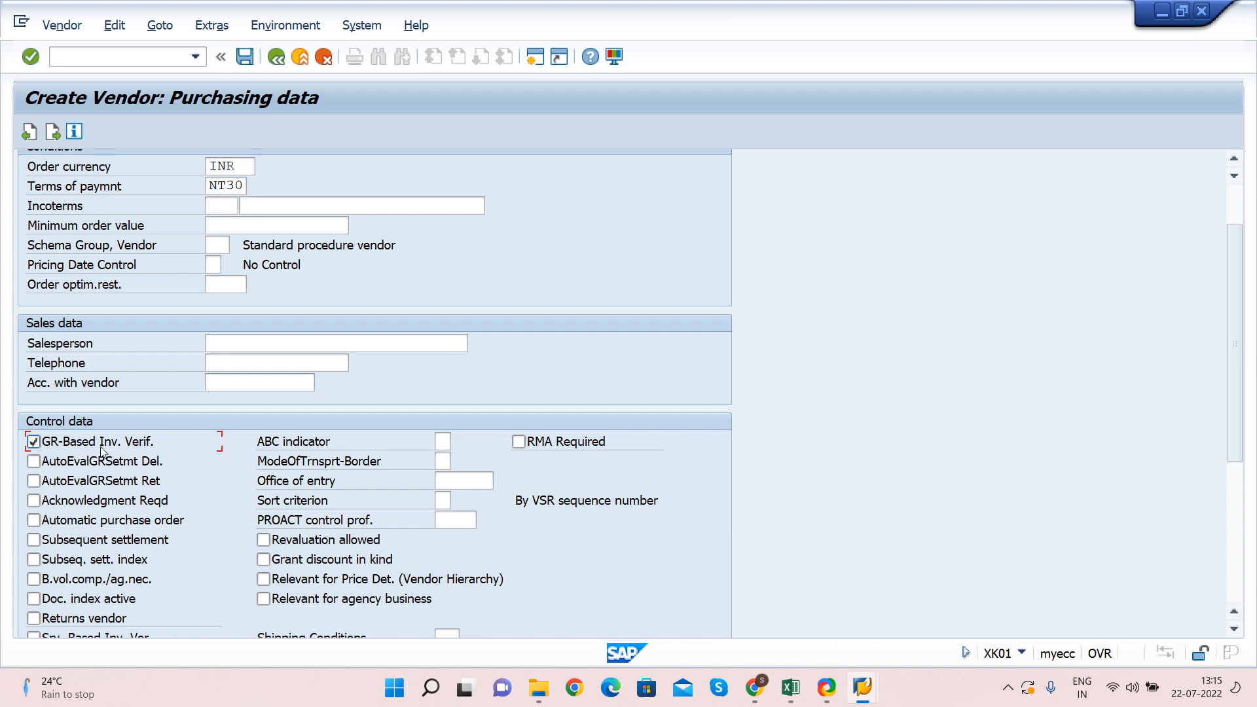
pyautogui.click(65, 445)
pyautogui.scroll(2, 99, 374)
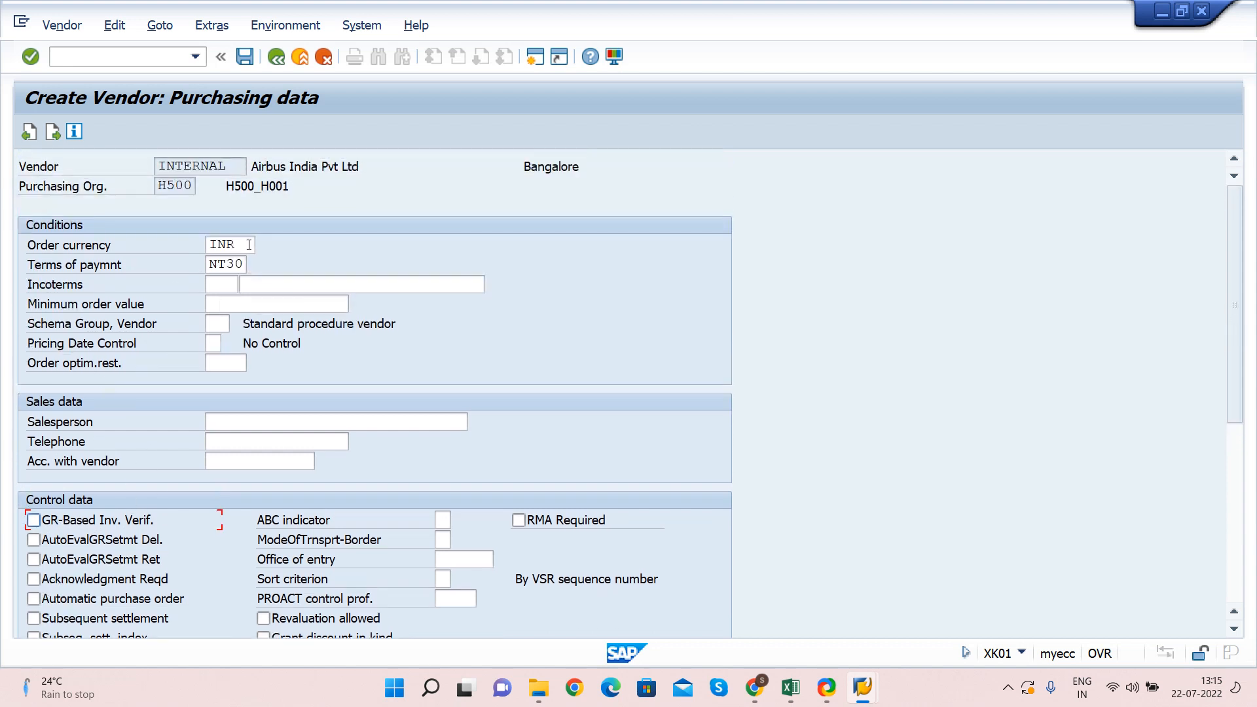
pyautogui.click(249, 245)
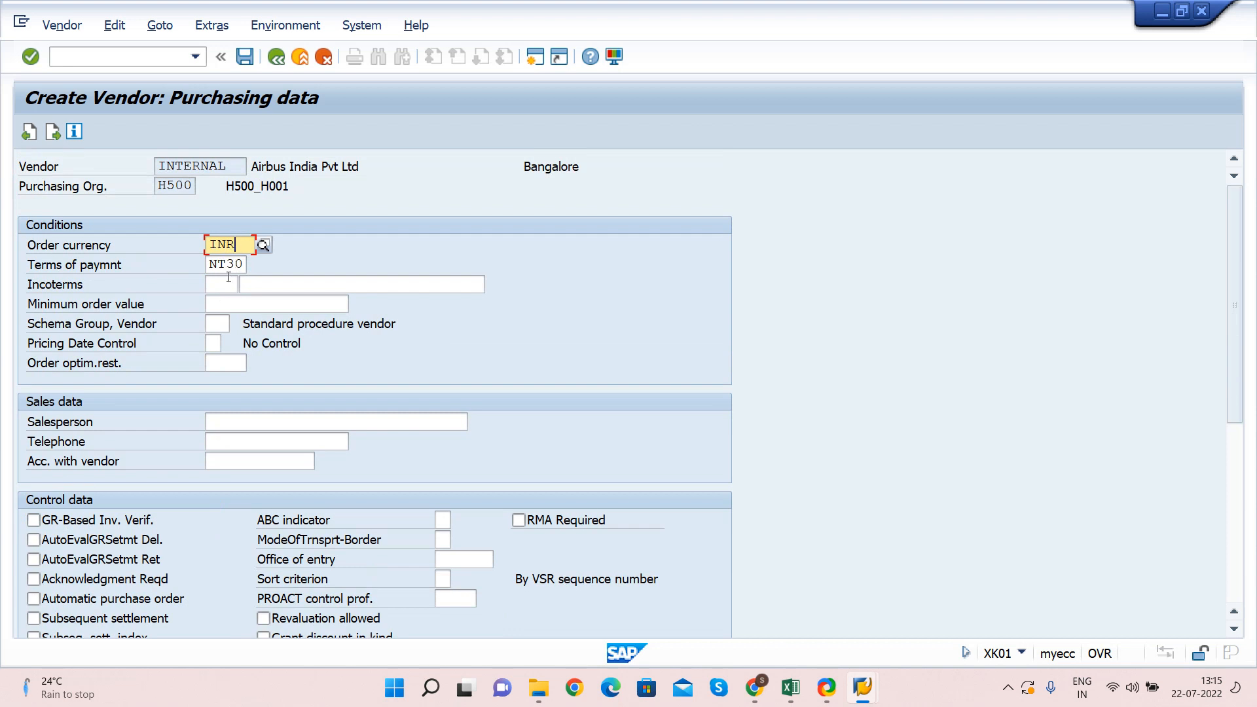
pyautogui.click(263, 283)
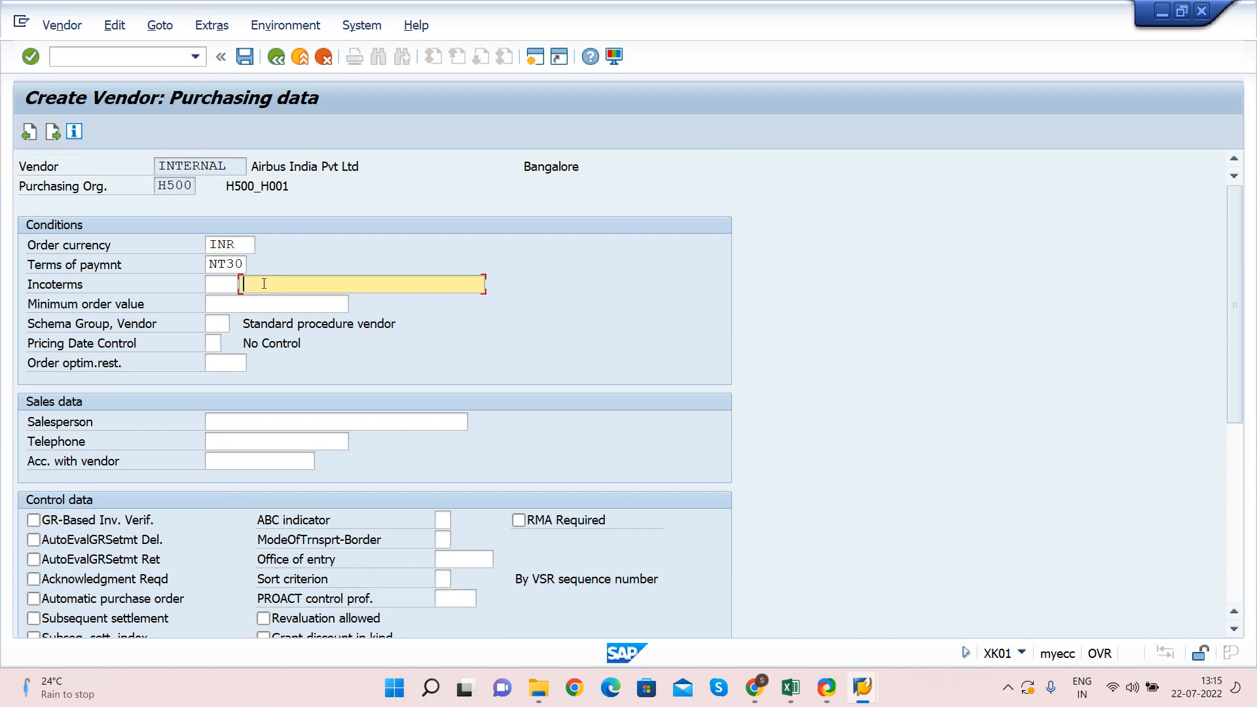
pyautogui.press('Return')
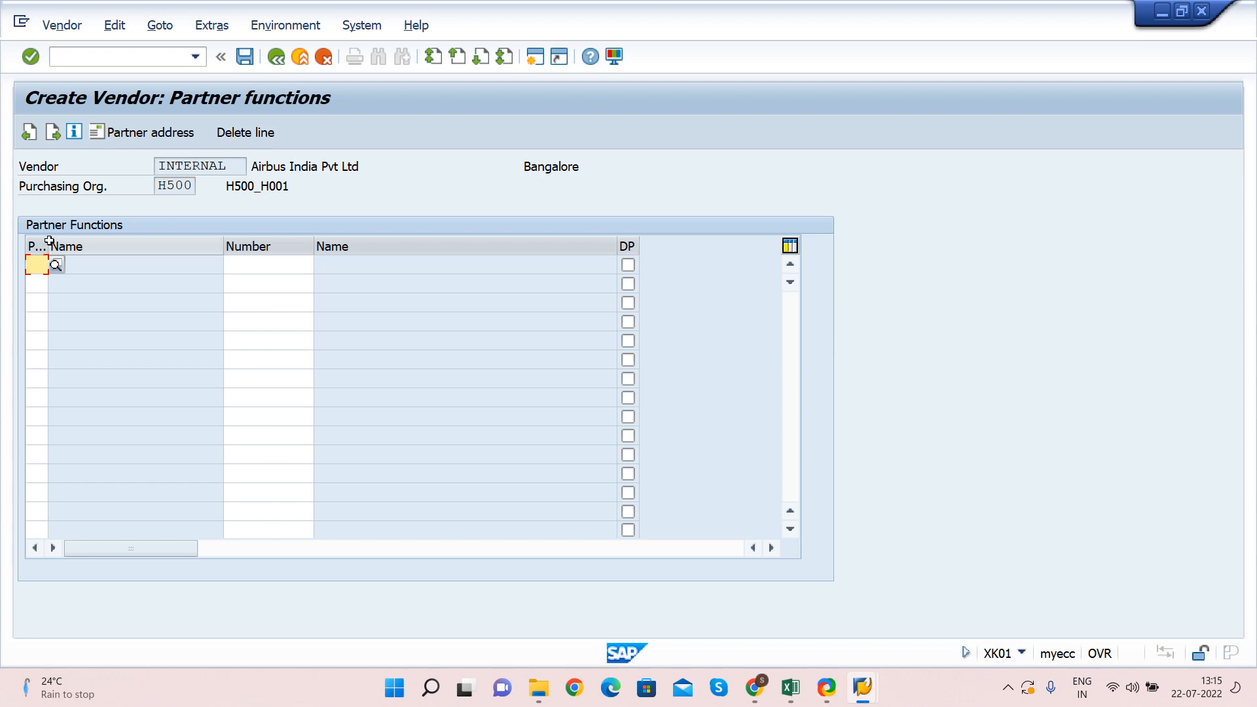
# Leave the partner functions table empty and proceed to the save prompt
pyautogui.moveTo(48, 241); pyautogui.dragTo(69, 239)
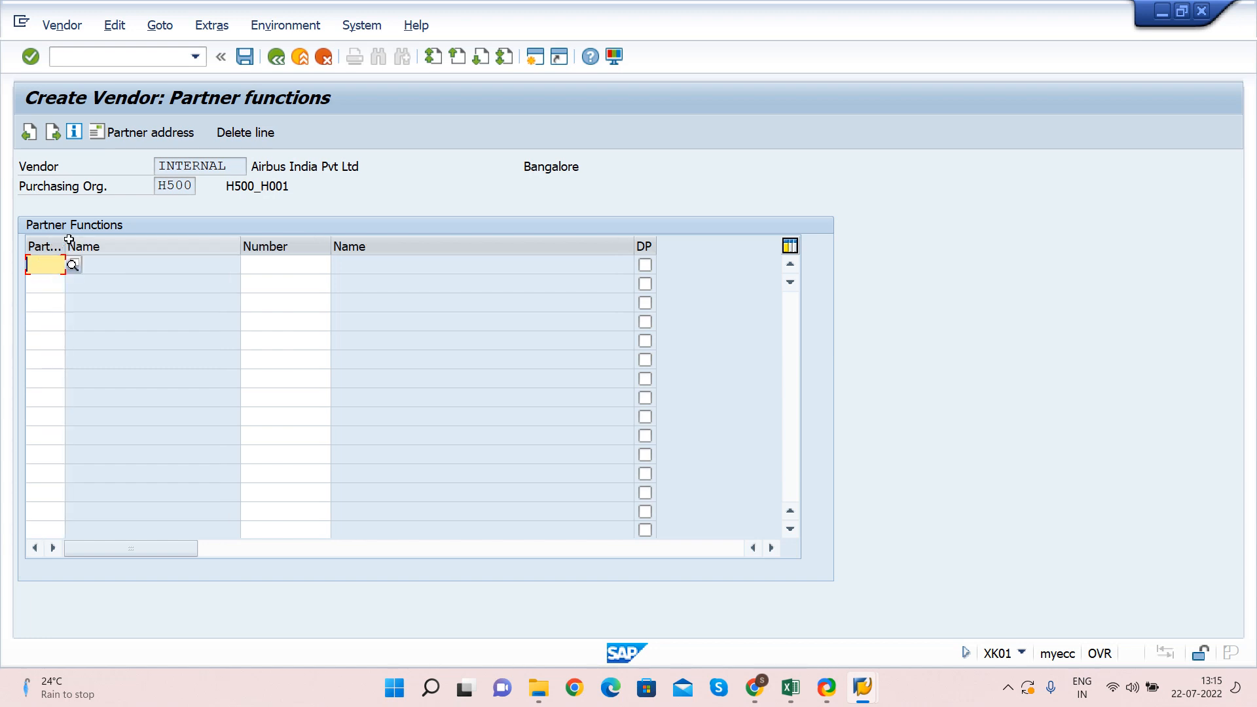
pyautogui.click(260, 168)
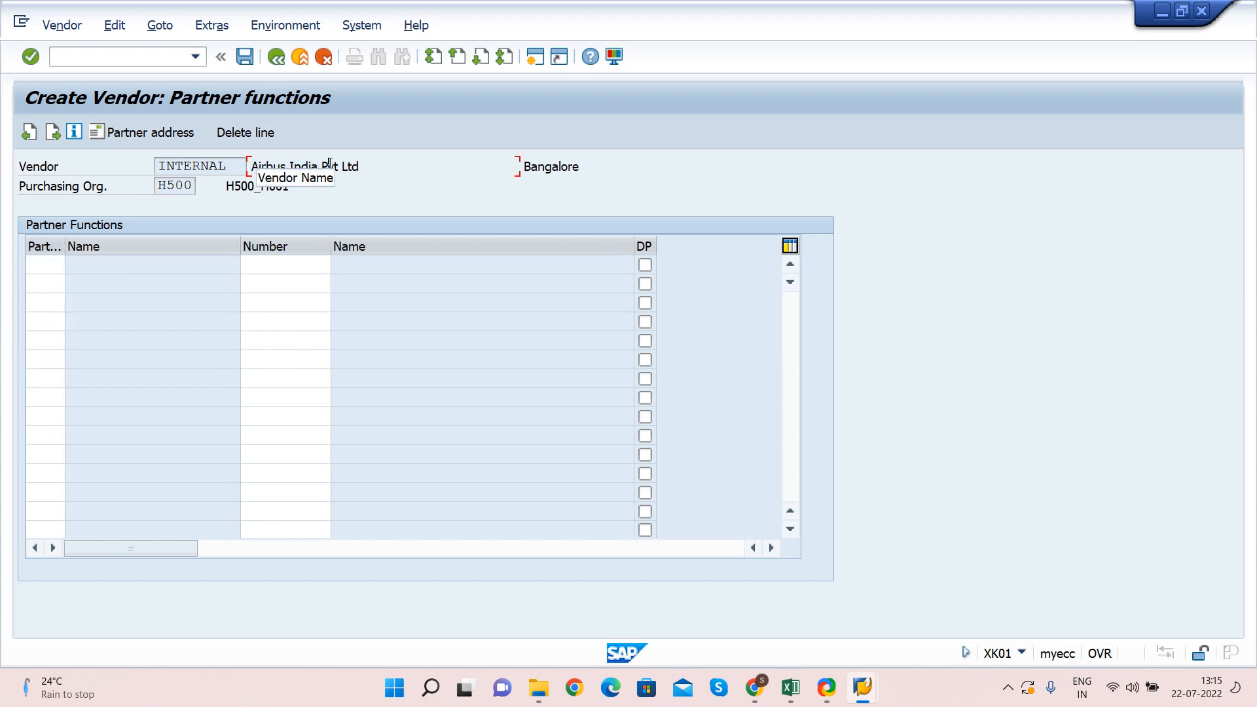
pyautogui.click(46, 262)
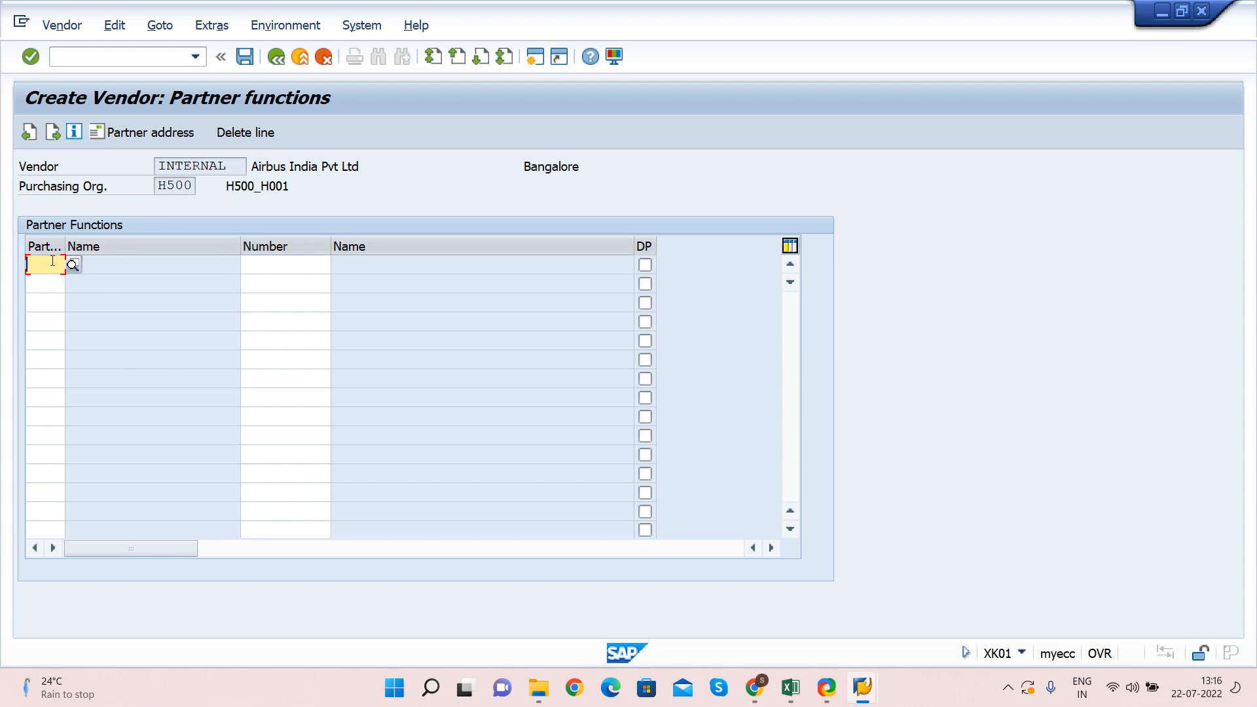
pyautogui.click(268, 264)
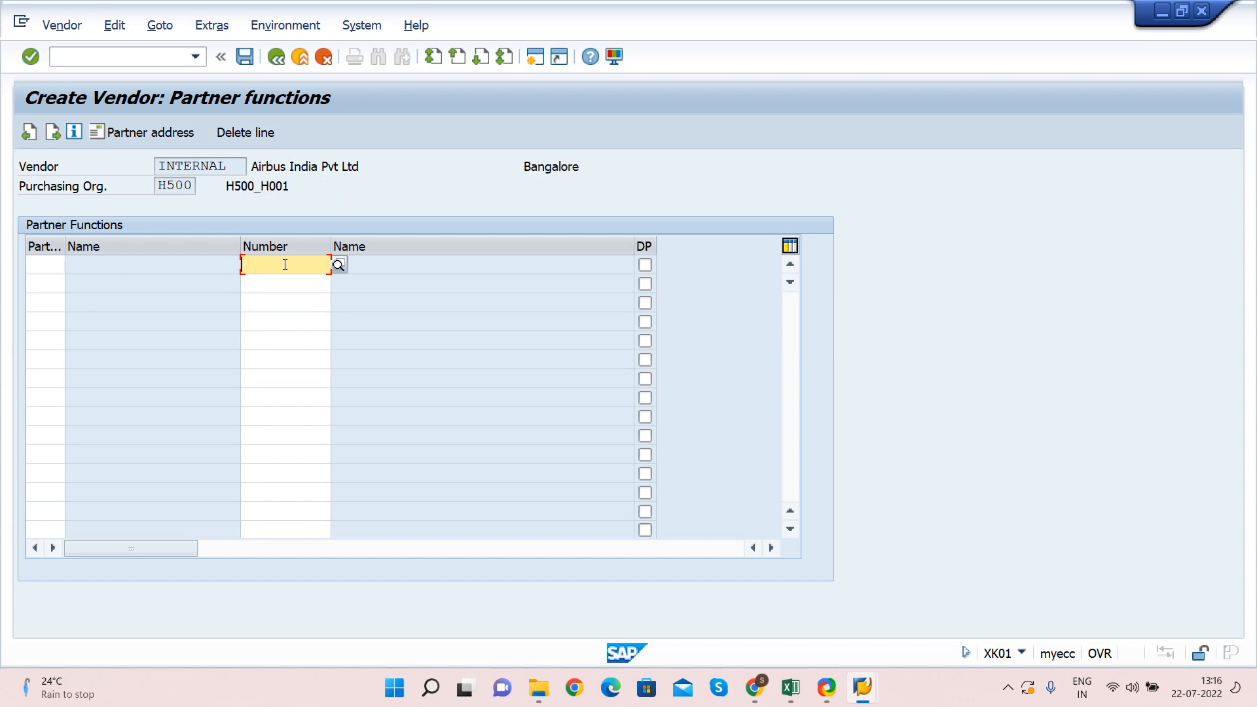
pyautogui.press('Return')
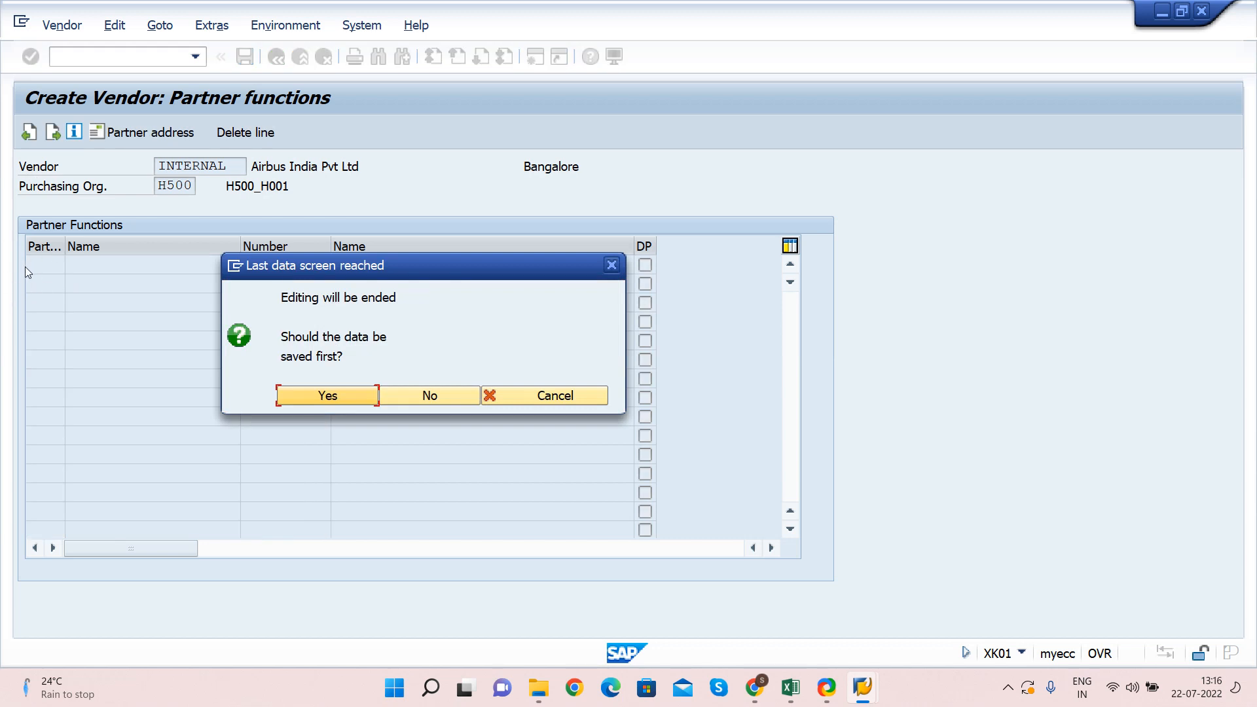
pyautogui.moveTo(356, 275); pyautogui.dragTo(425, 223)
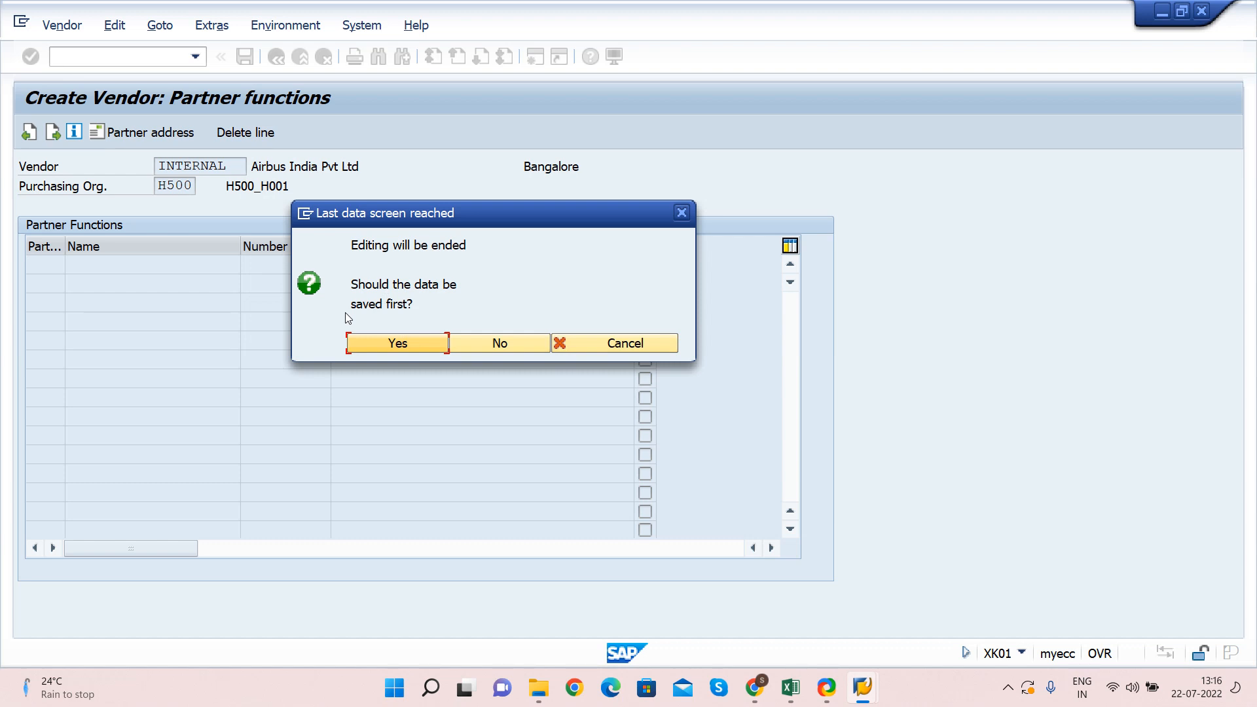
pyautogui.click(399, 343)
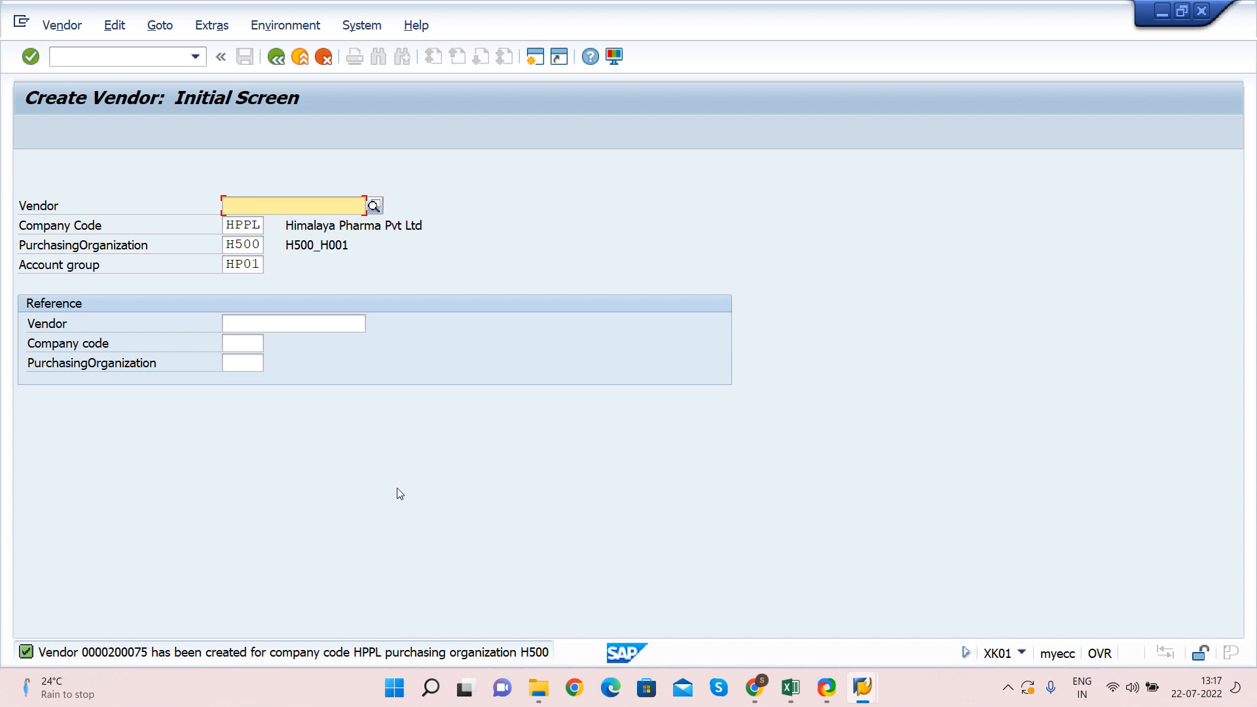
pyautogui.press('Return')
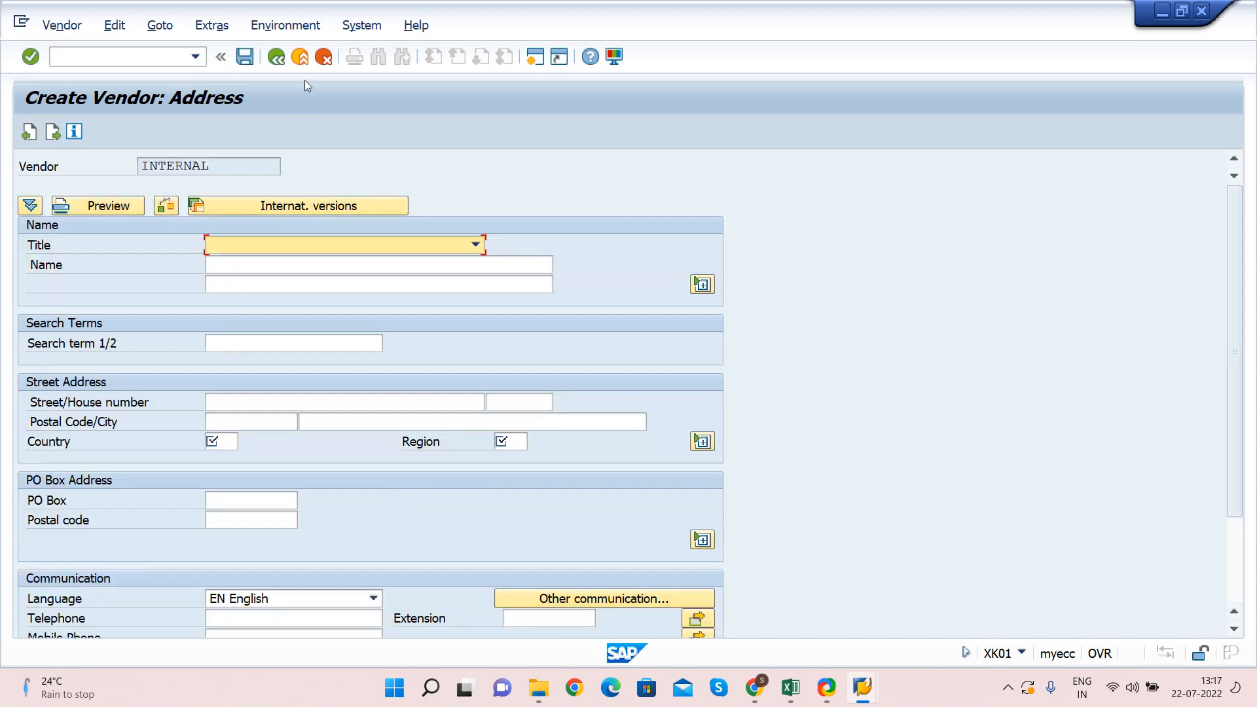
pyautogui.click(300, 57)
pyautogui.click(405, 354)
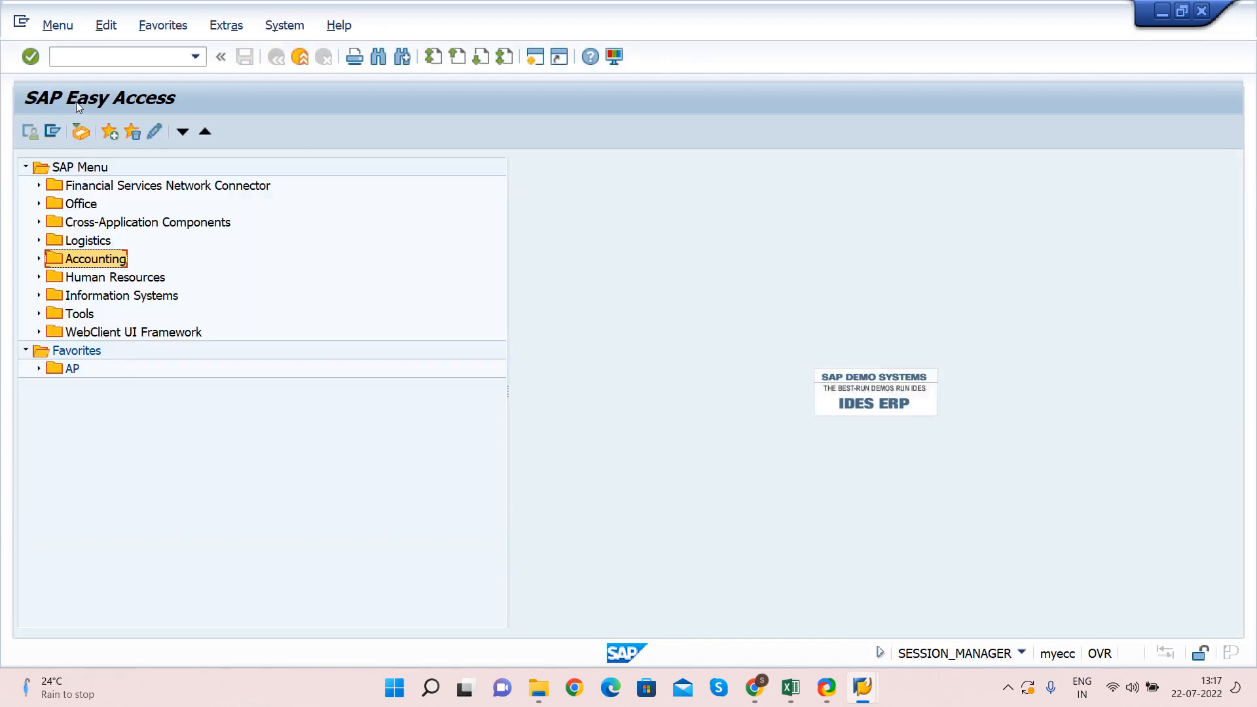
# Display vendor 200075 in XK03 with all views, check the Airbus India Pvt Ltd address, and go back
pyautogui.click(91, 63)
pyautogui.write('xk03')
pyautogui.press('Return')
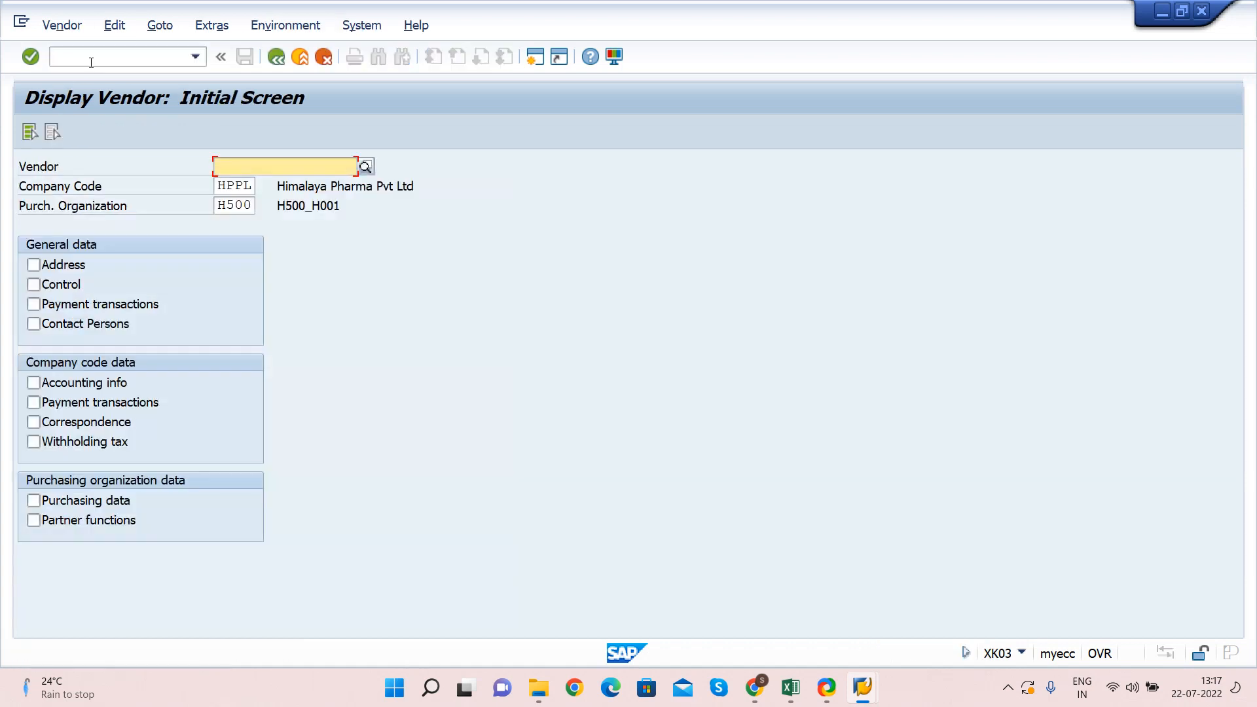
pyautogui.write('200075')
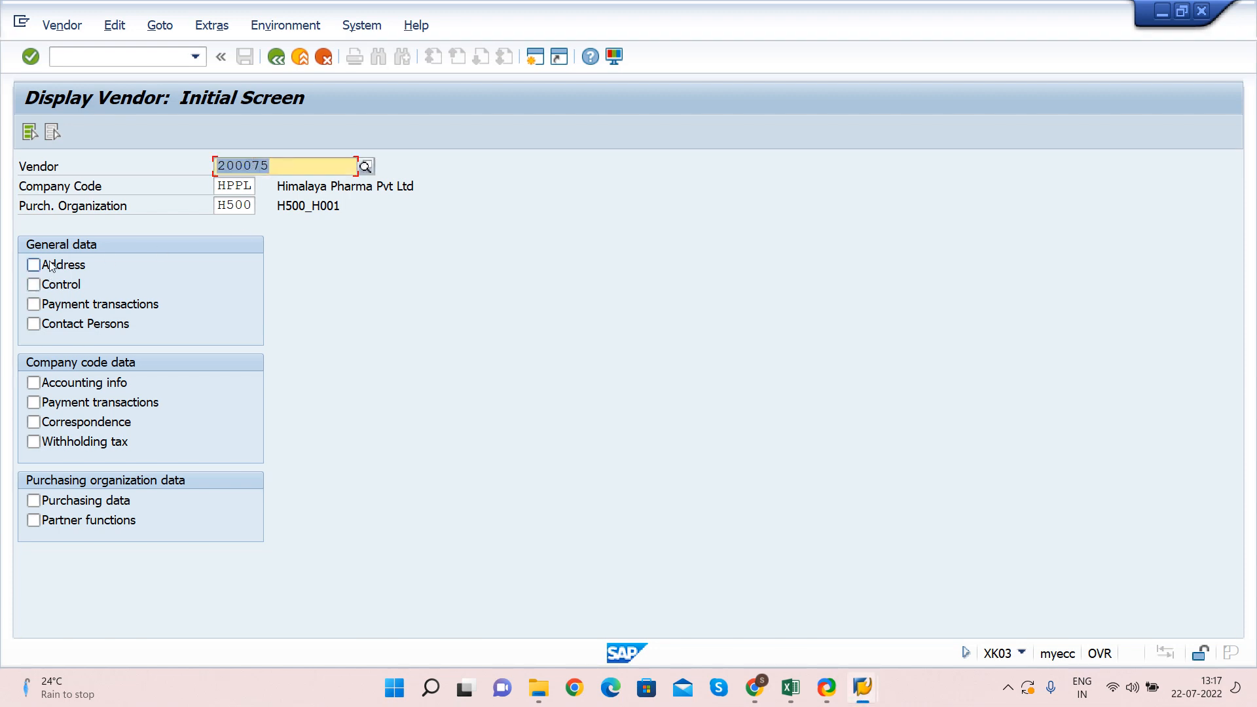
pyautogui.click(29, 133)
pyautogui.press('Return')
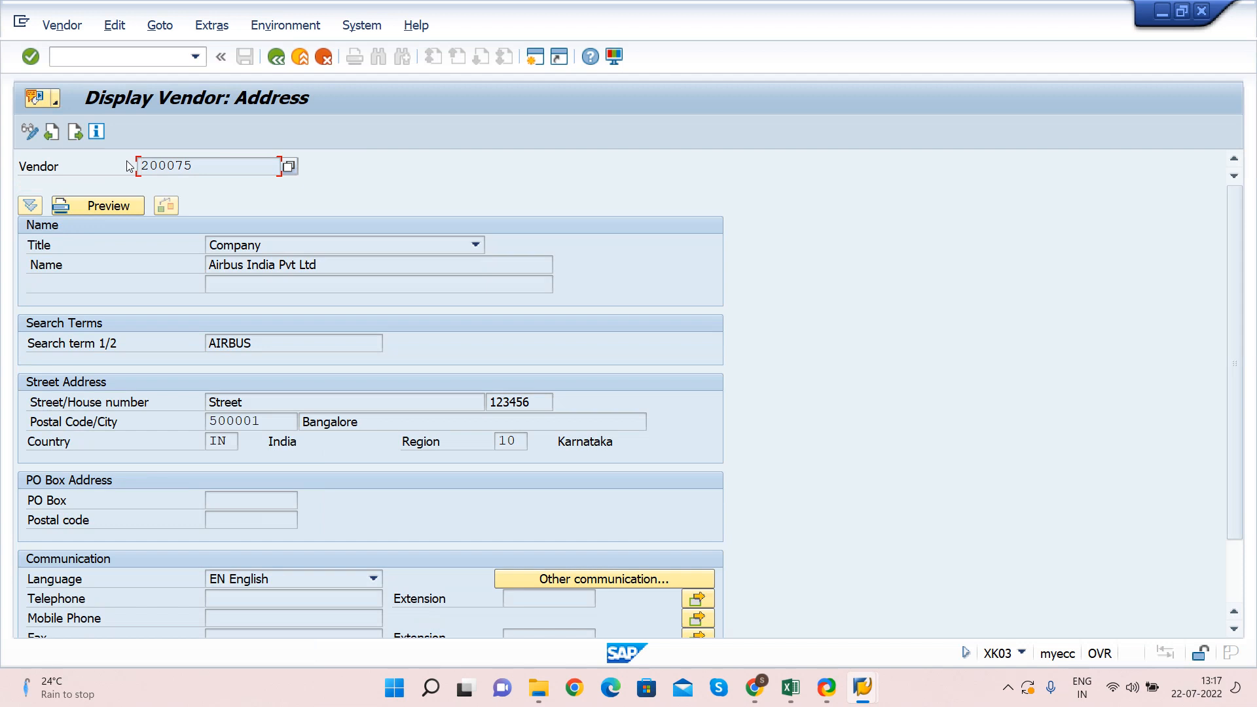
pyautogui.press('F3')
pyautogui.press('F3')
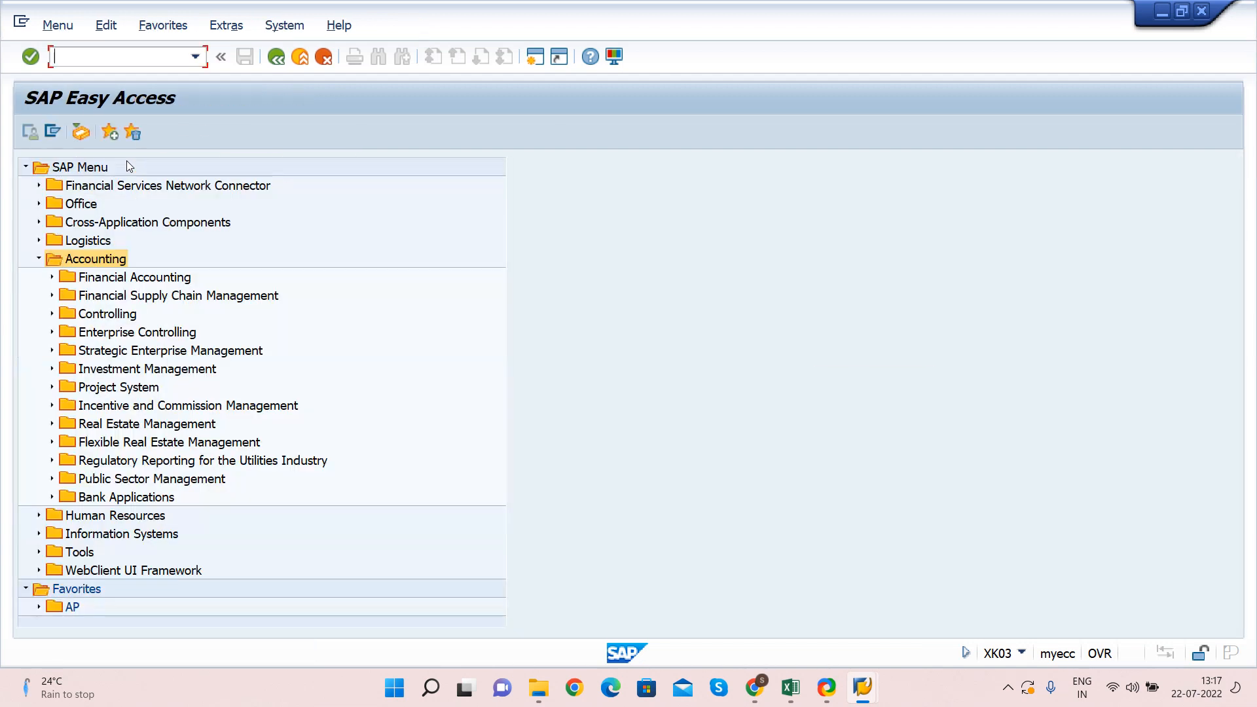
# Collapse the Accounting folder and glance at the sap ECC and s4hana logon entries before returning
pyautogui.click(38, 259)
pyautogui.hotkey('alt', 'Tab')
pyautogui.press('Tab')
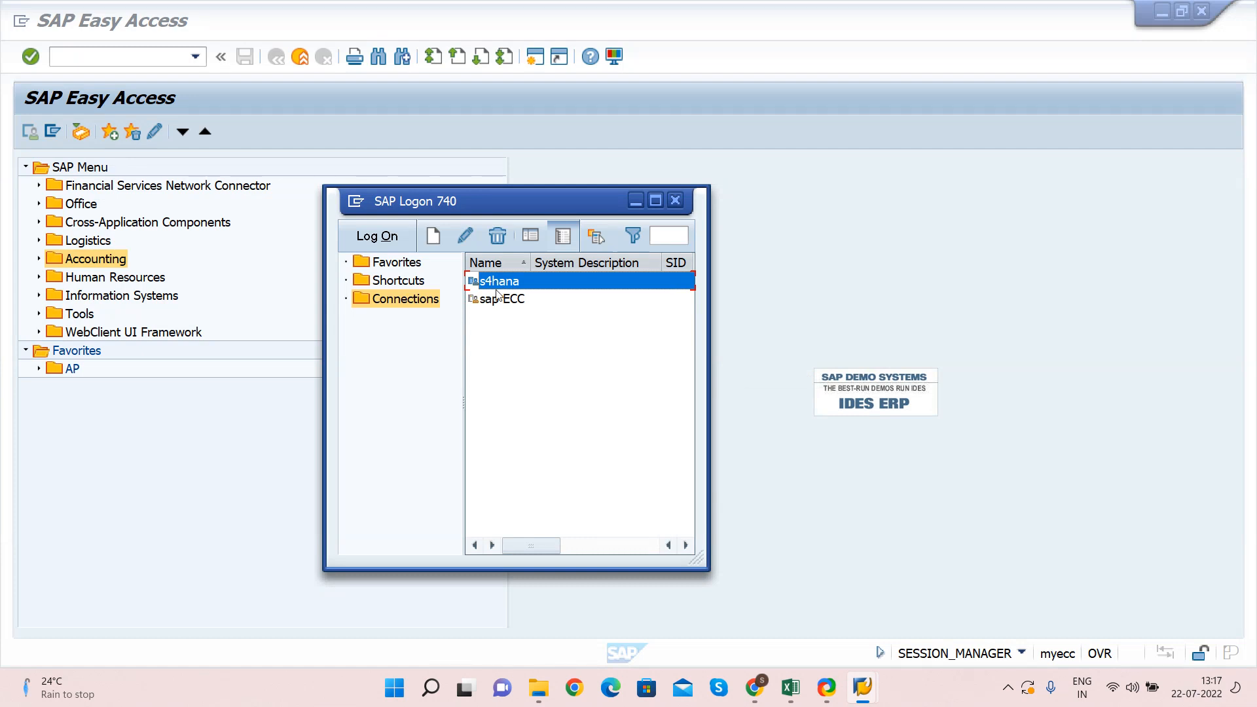
pyautogui.click(497, 300)
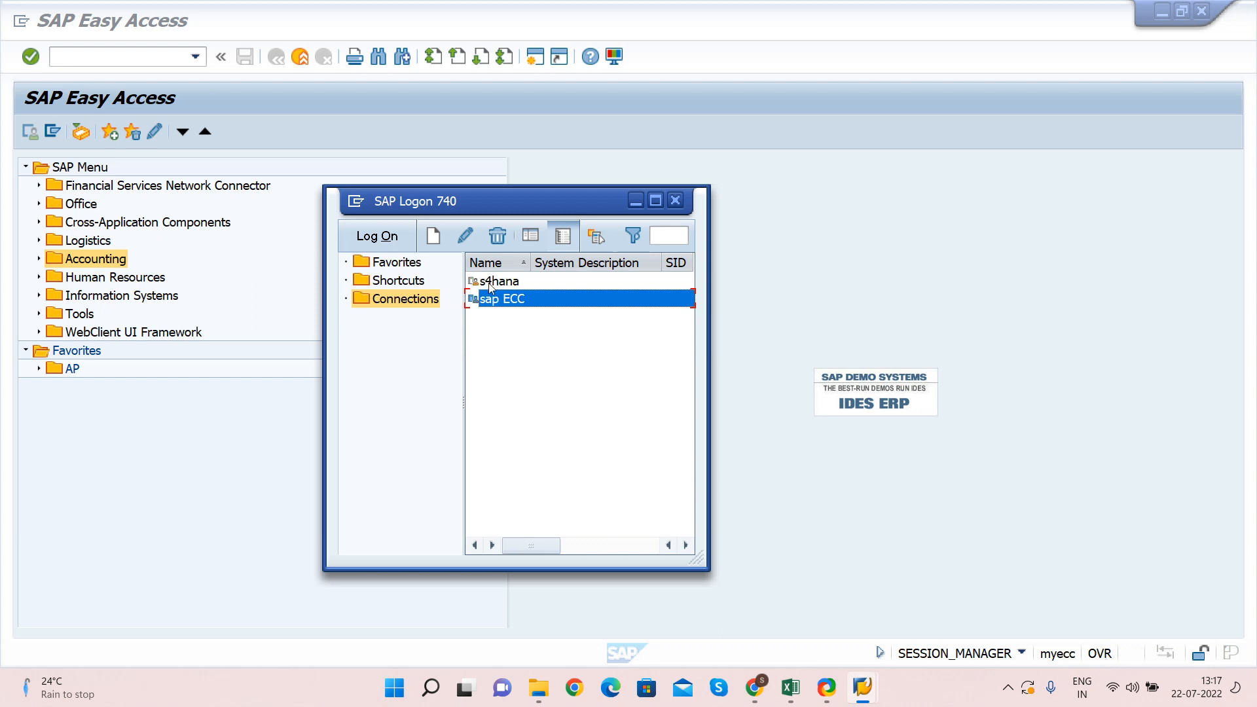
pyautogui.click(494, 284)
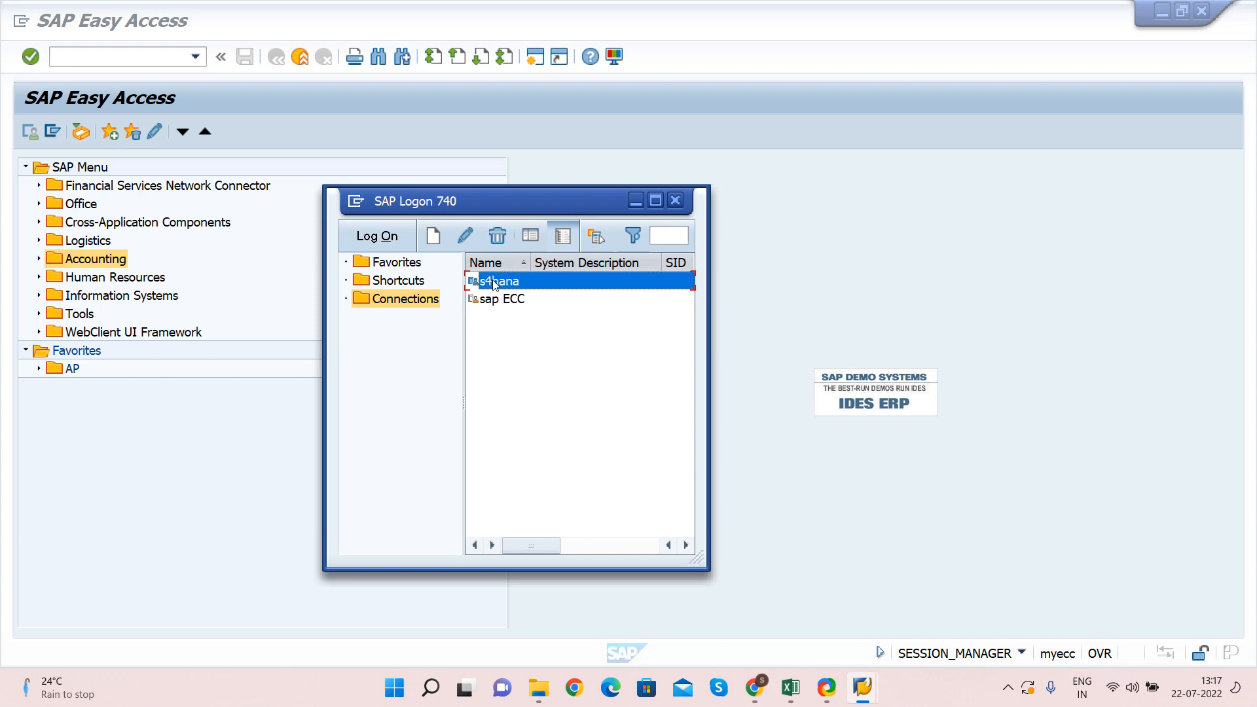
pyautogui.click(802, 295)
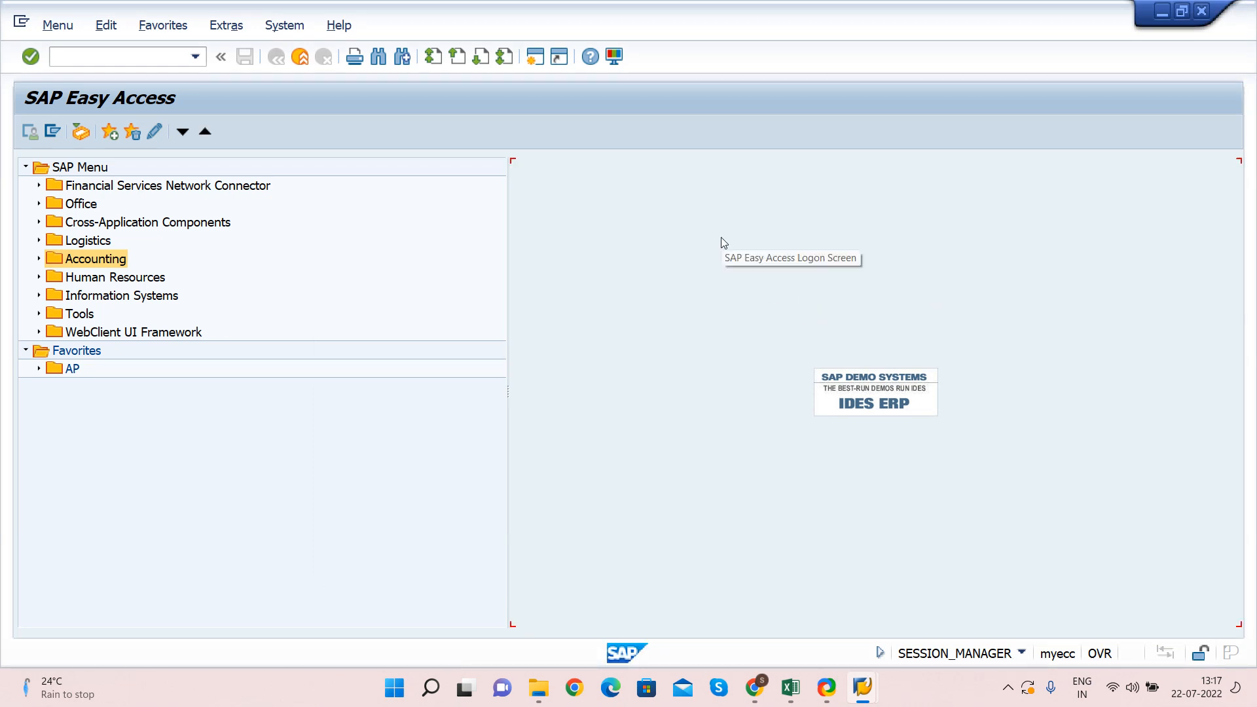